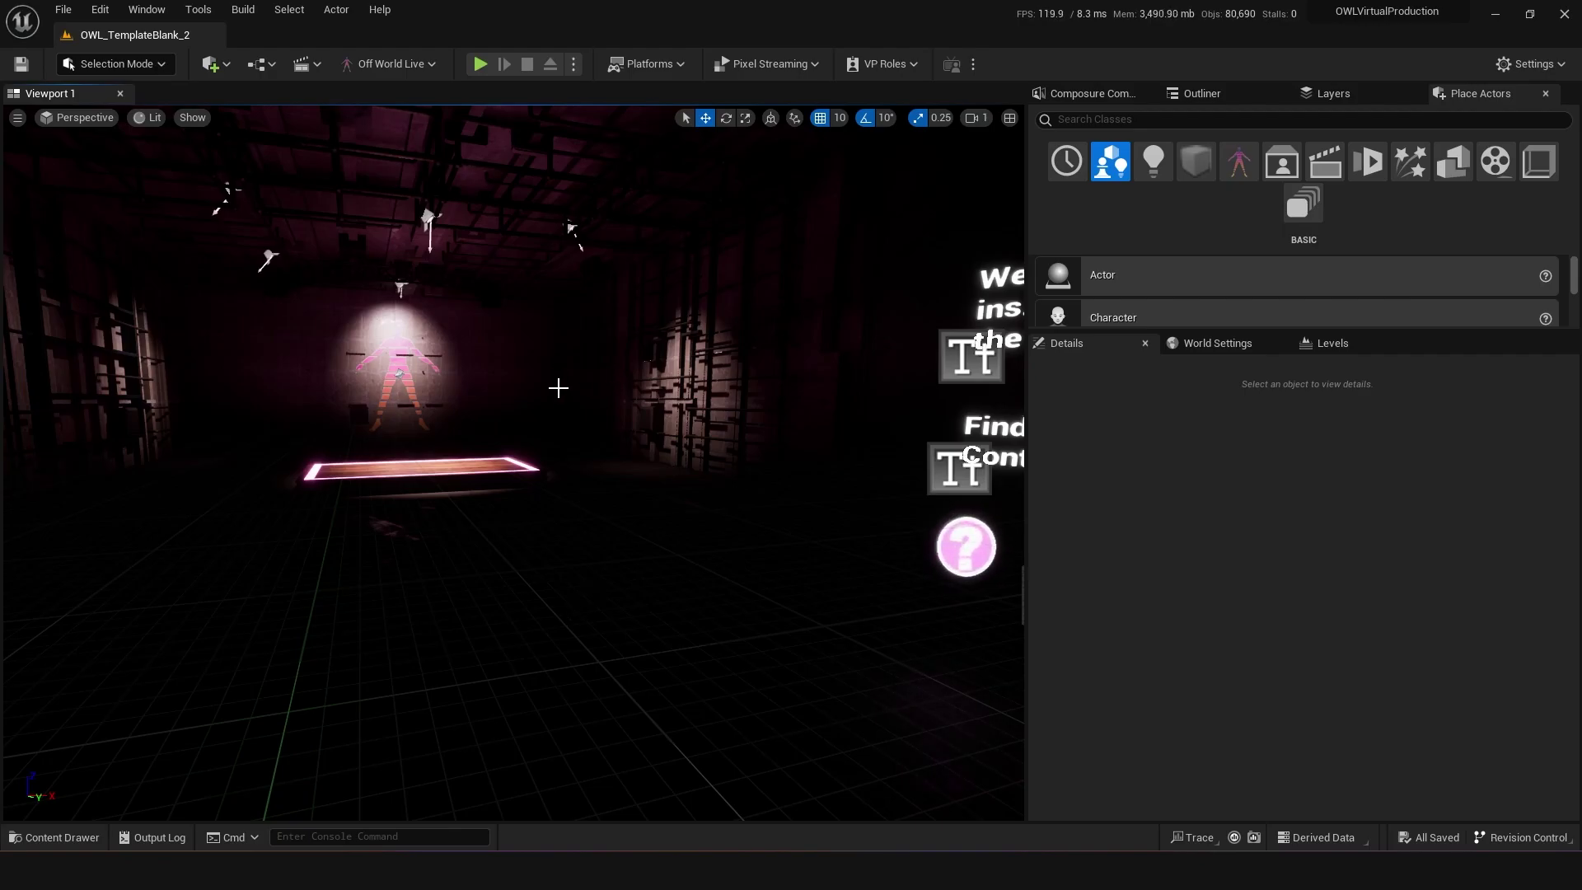
key("w")
mouse_move(553, 706)
right_mouse_down()
mouse_move(528, 707)
mouse_move(553, 706)
right_mouse_up()
key("s")
key("ctrl+s")
middle_click_drag(682, 637, 652, 620)
mouse_move(652, 748)
left_mouse_down()
mouse_move(630, 676)
mouse_move(649, 737)
left_mouse_up()
mouse_move(623, 684)
left_mouse_down()
mouse_move(629, 636)
mouse_move(633, 689)
left_mouse_up()
key("Up")
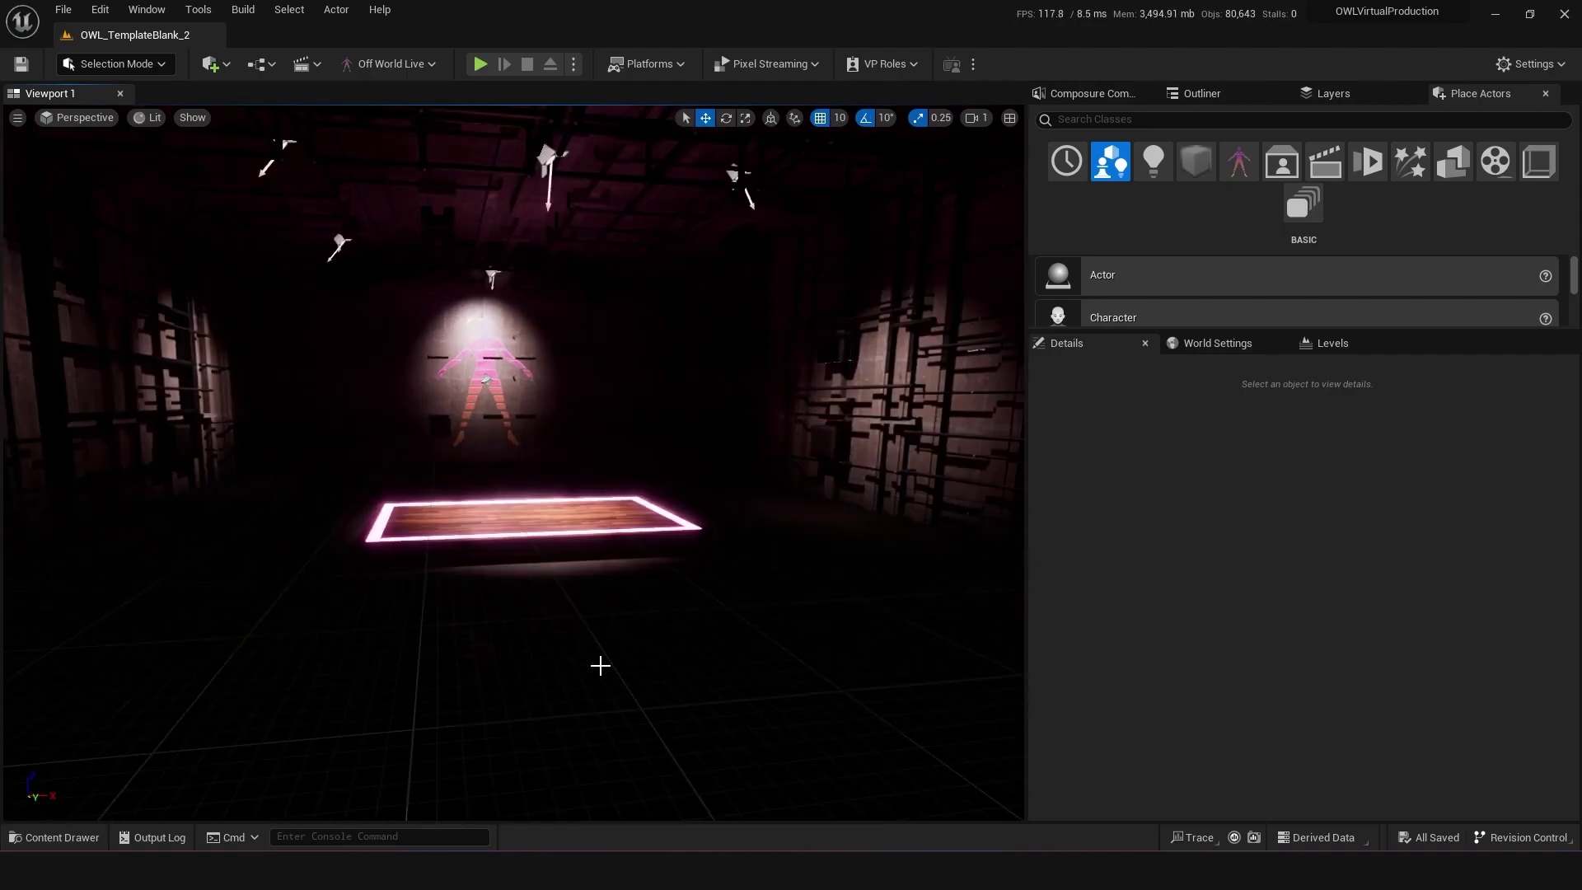
Delete the light directly above the mannequin and undo the deletion
left_click(491, 276)
key("Delete")
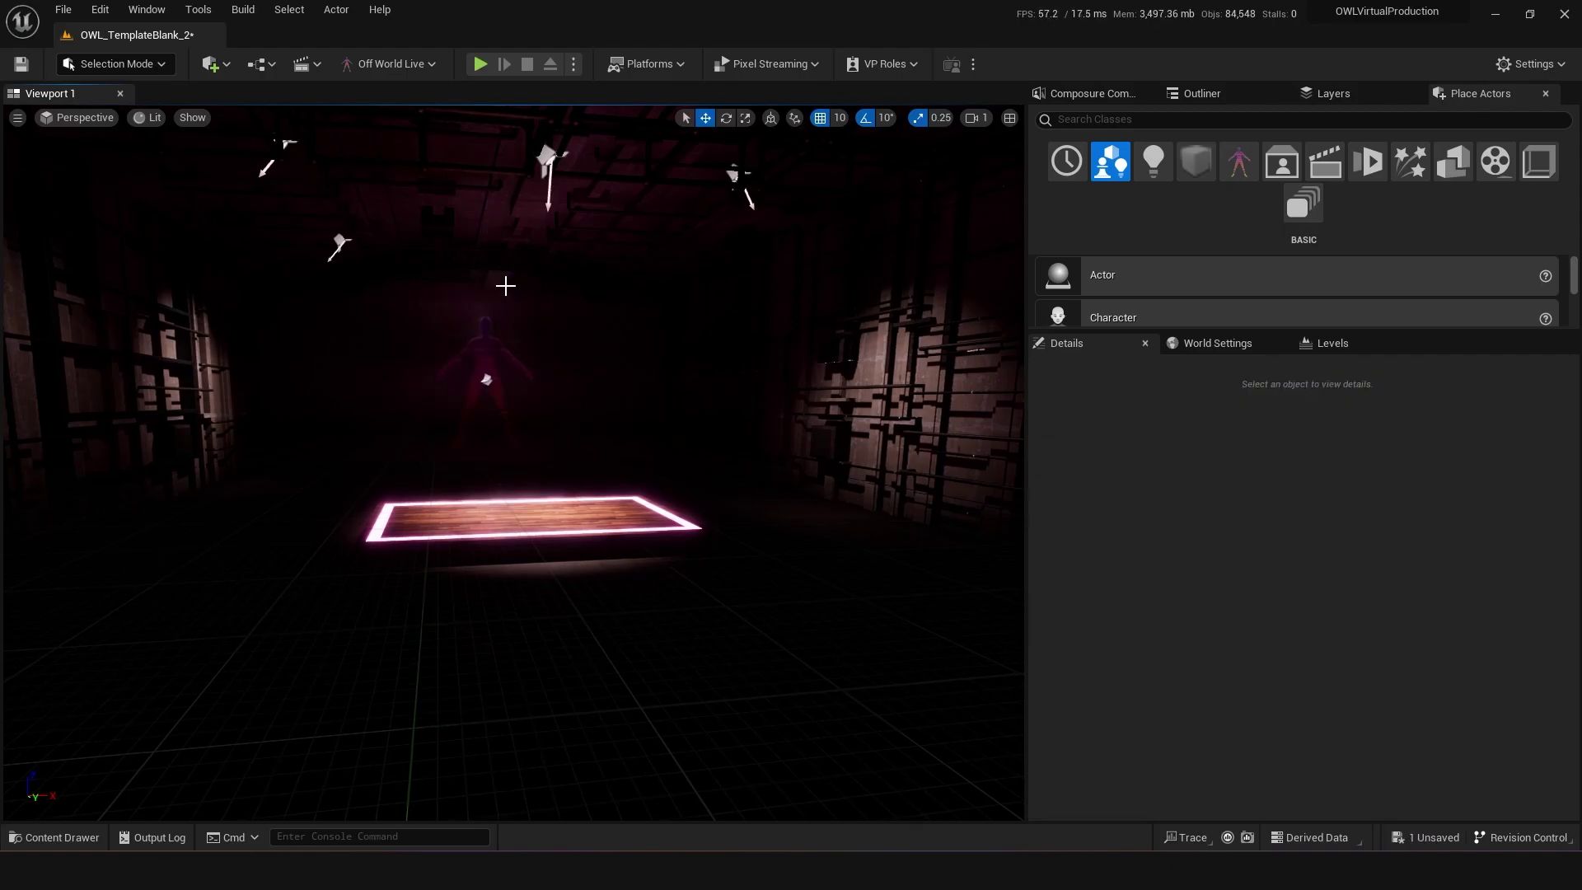
key("ctrl+z")
Place a basic cube in the level, raised in the air on the side wall's side of the mannequin
left_click(569, 626)
left_click_drag(569, 626, 627, 709)
key("Down")
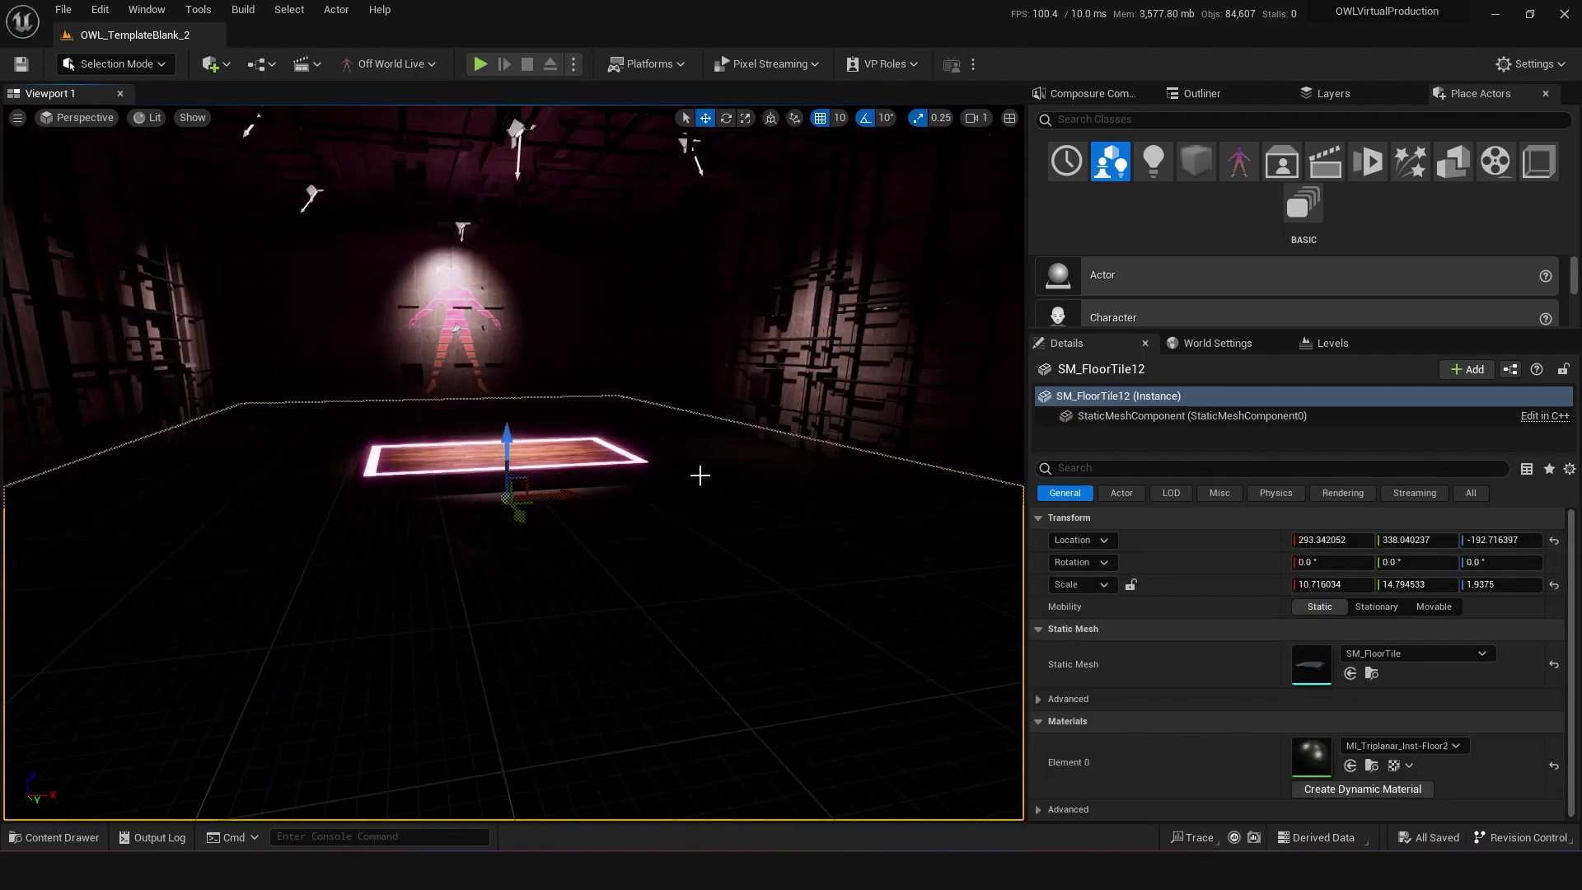
left_click(1196, 162)
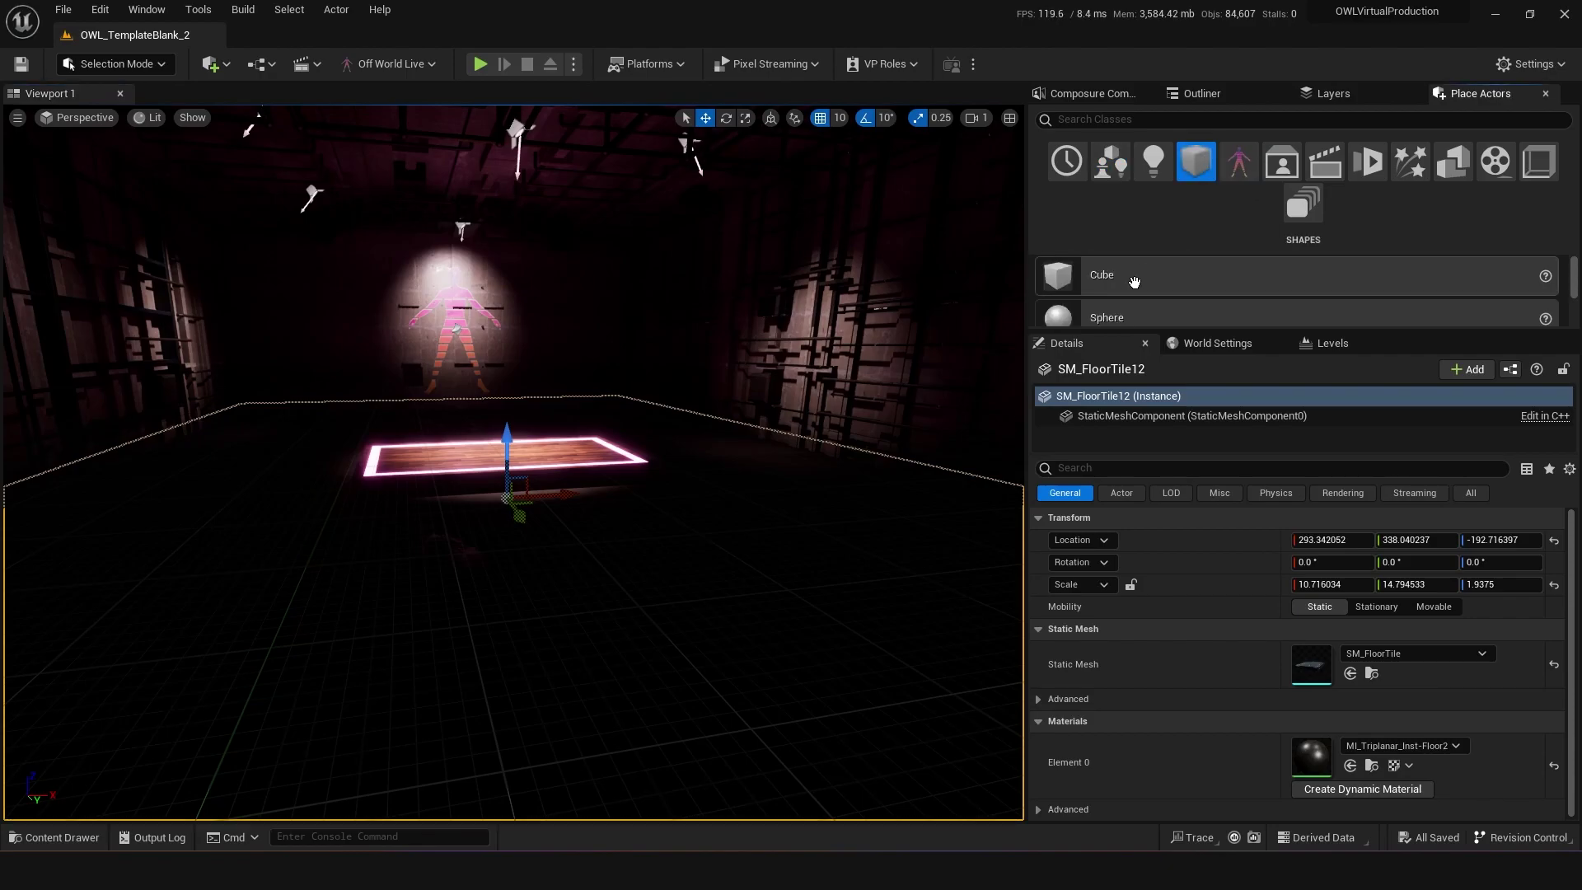
left_click_drag(1137, 275, 388, 516)
left_click_drag(285, 516, 289, 511)
key("e")
Open the MI_MainLight material instance from Environment/Materials/Emissives, examine its emissive parameters and close it
key("ctrl+space")
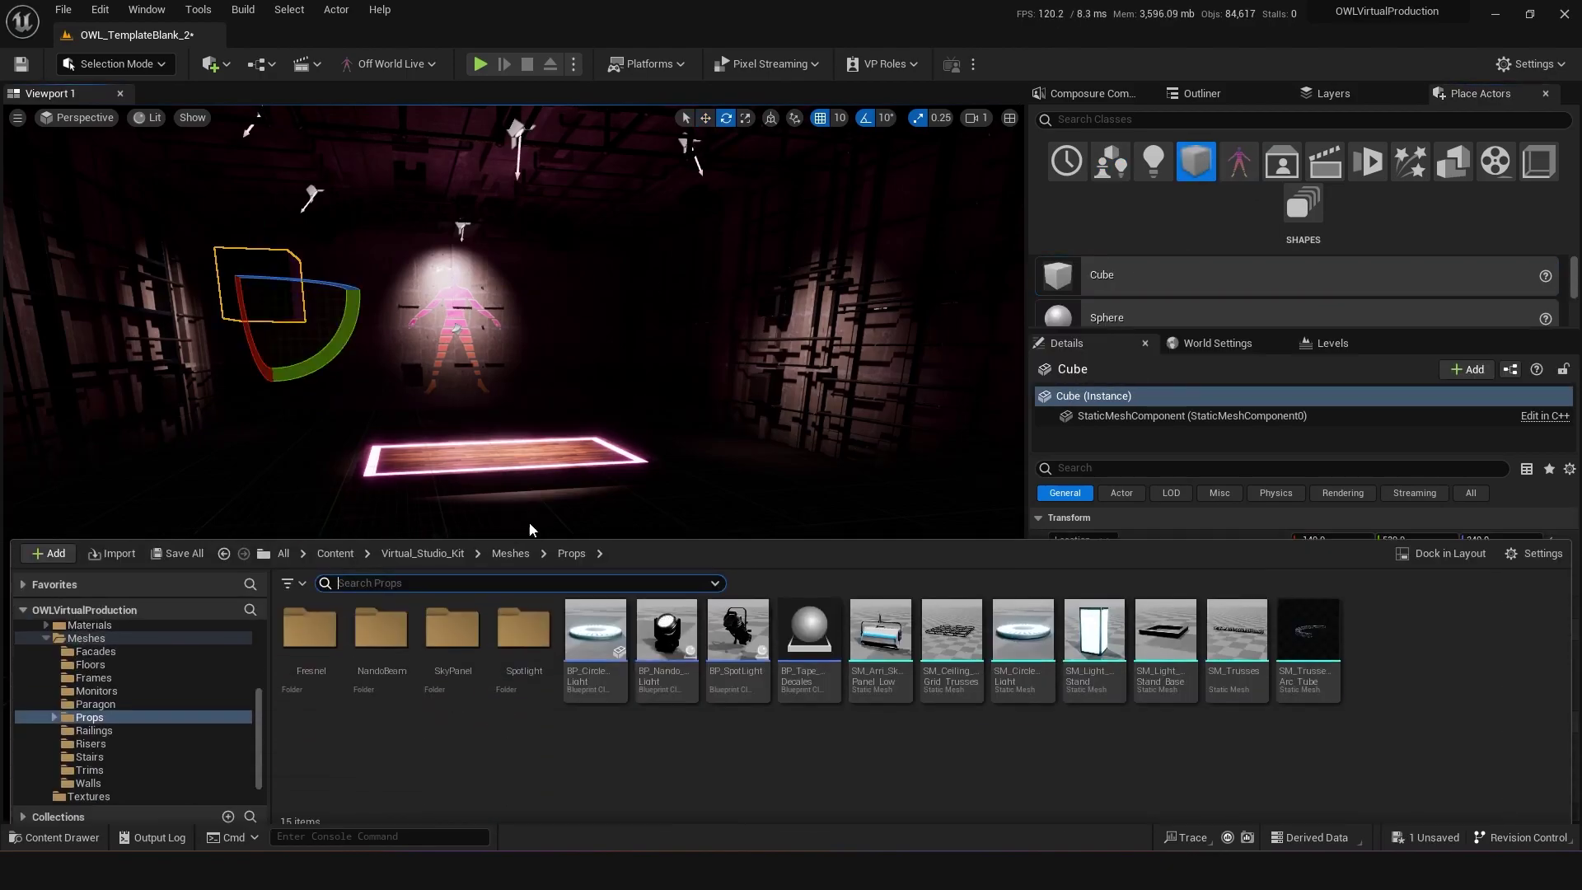
left_click(336, 546)
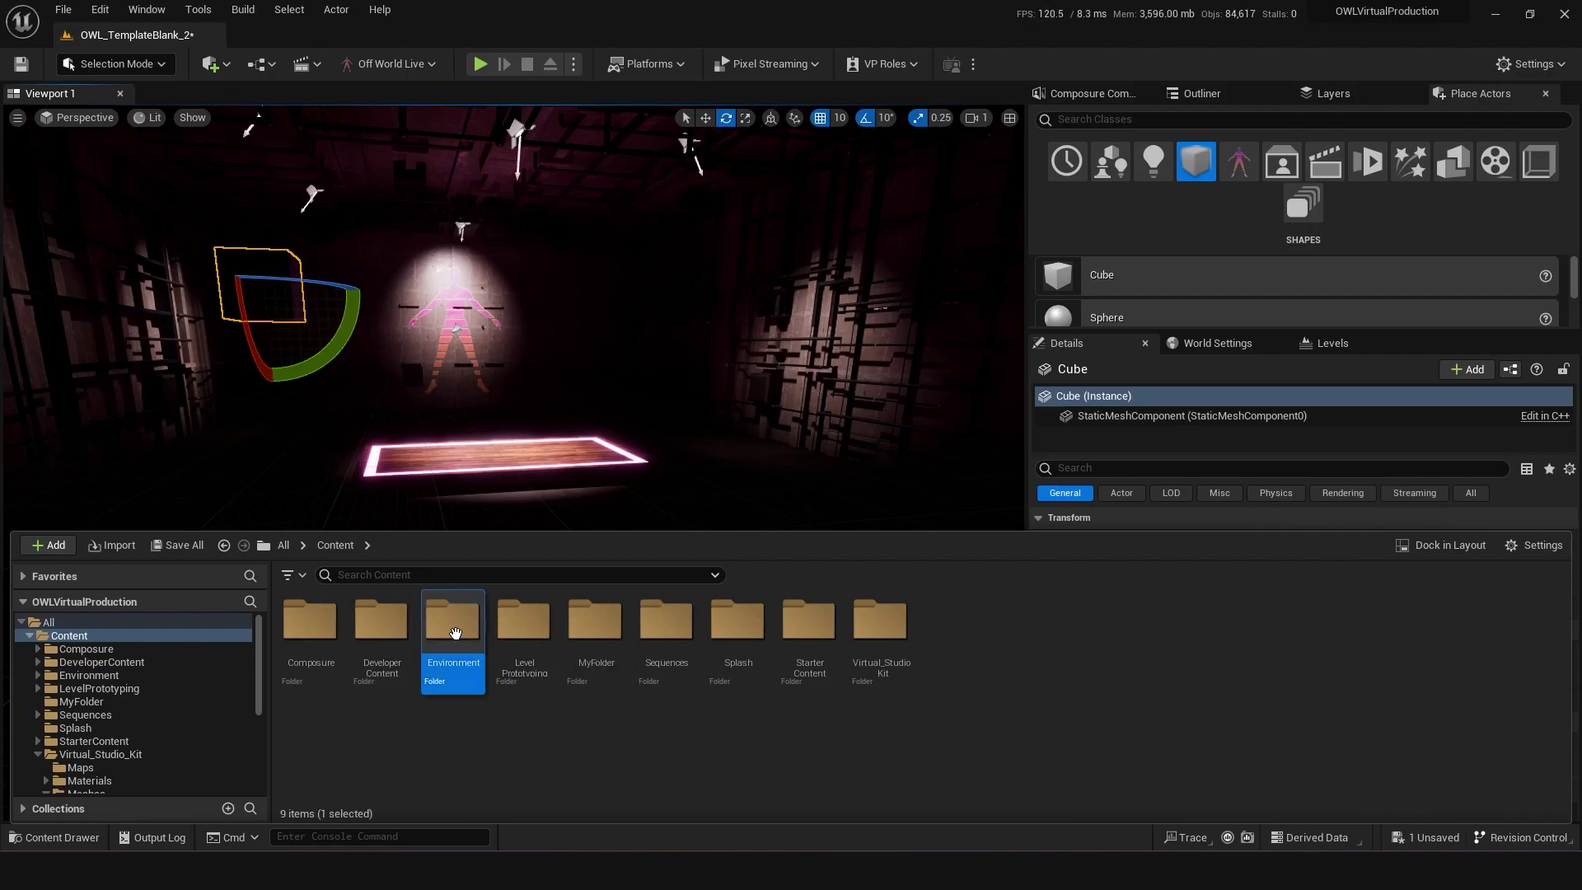
double_click(453, 631)
double_click(382, 622)
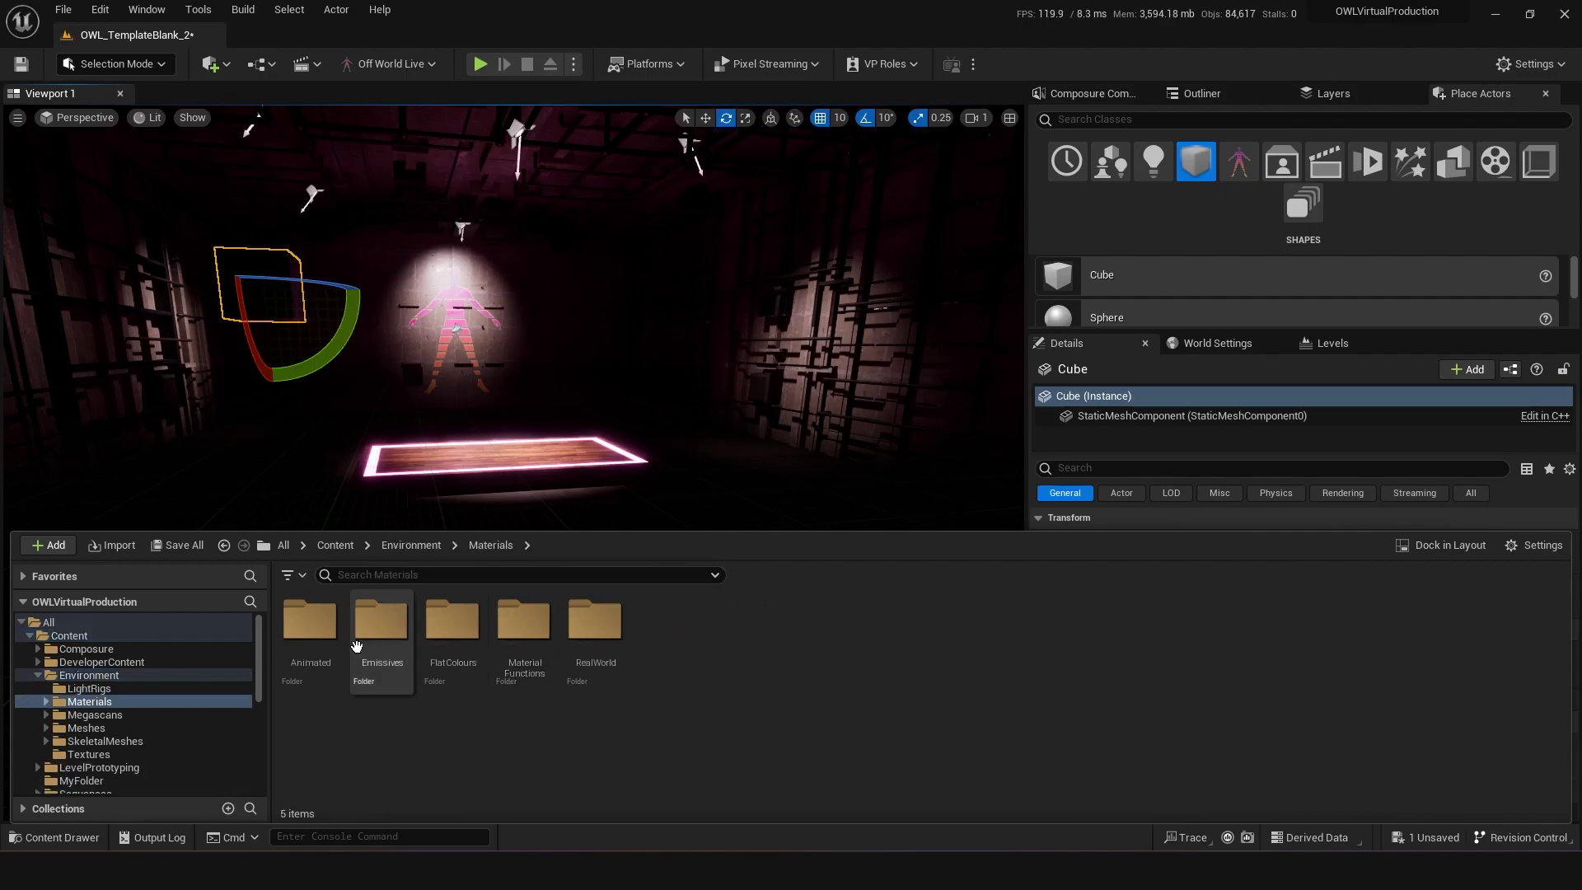
double_click(381, 623)
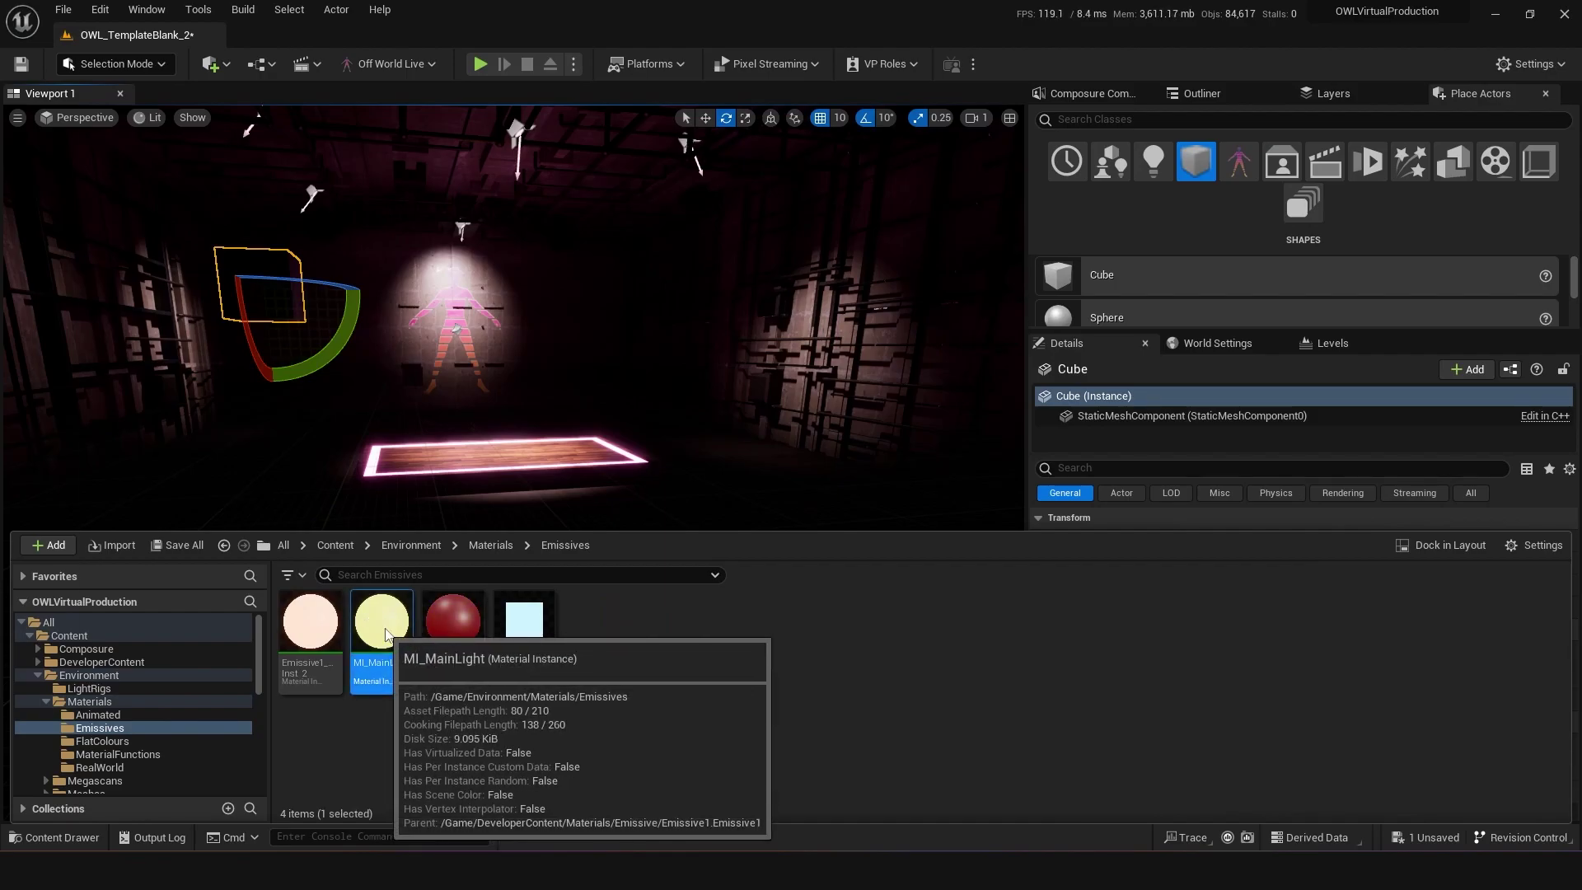
double_click(385, 634)
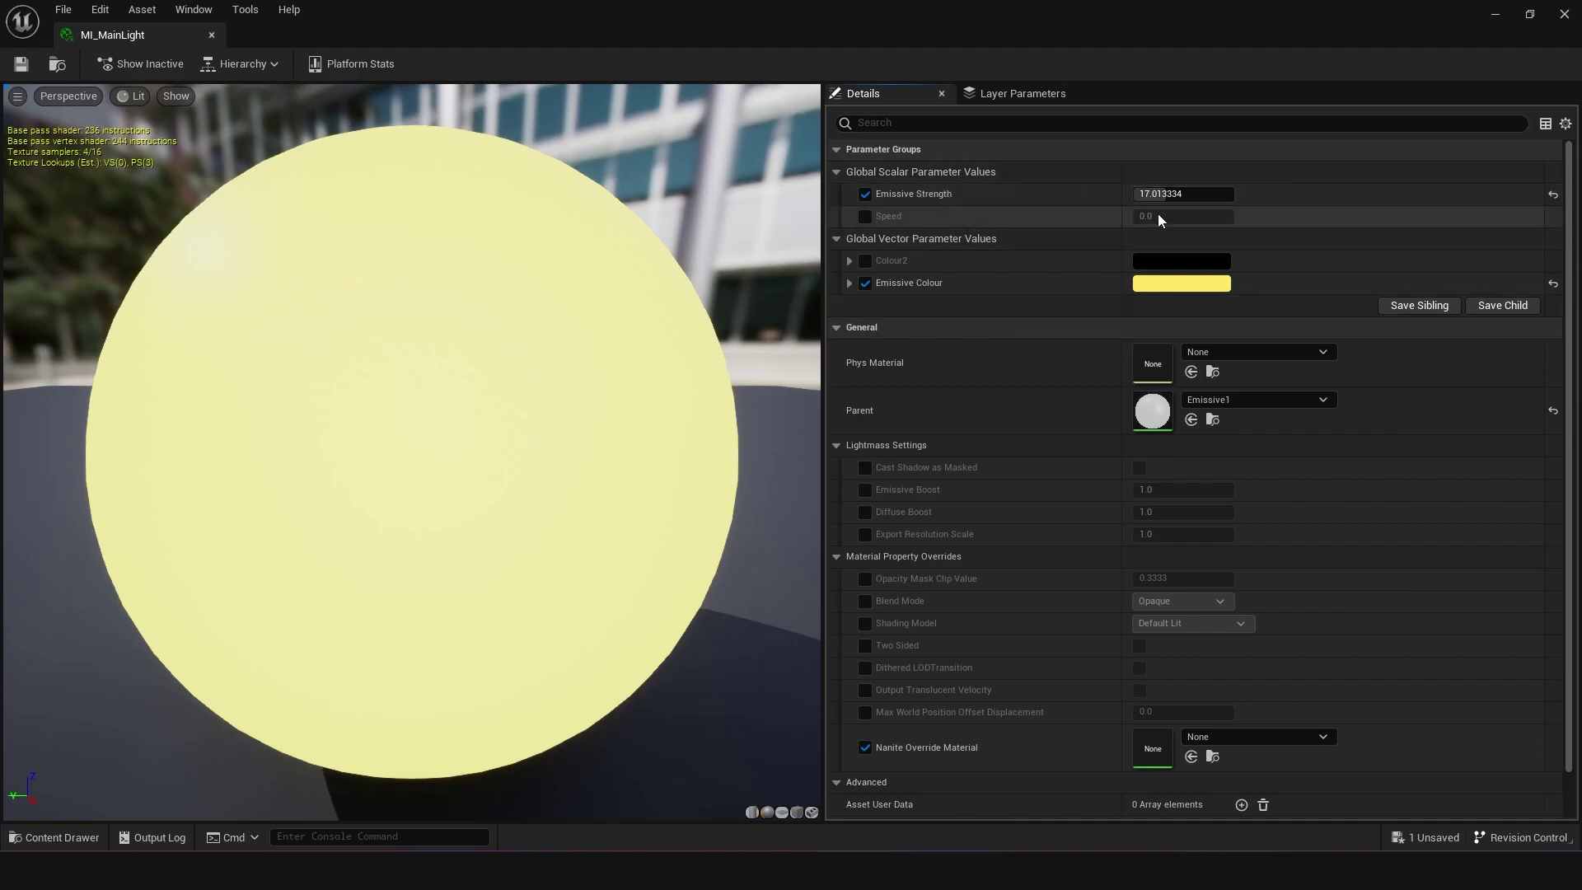
double_click(506, 38)
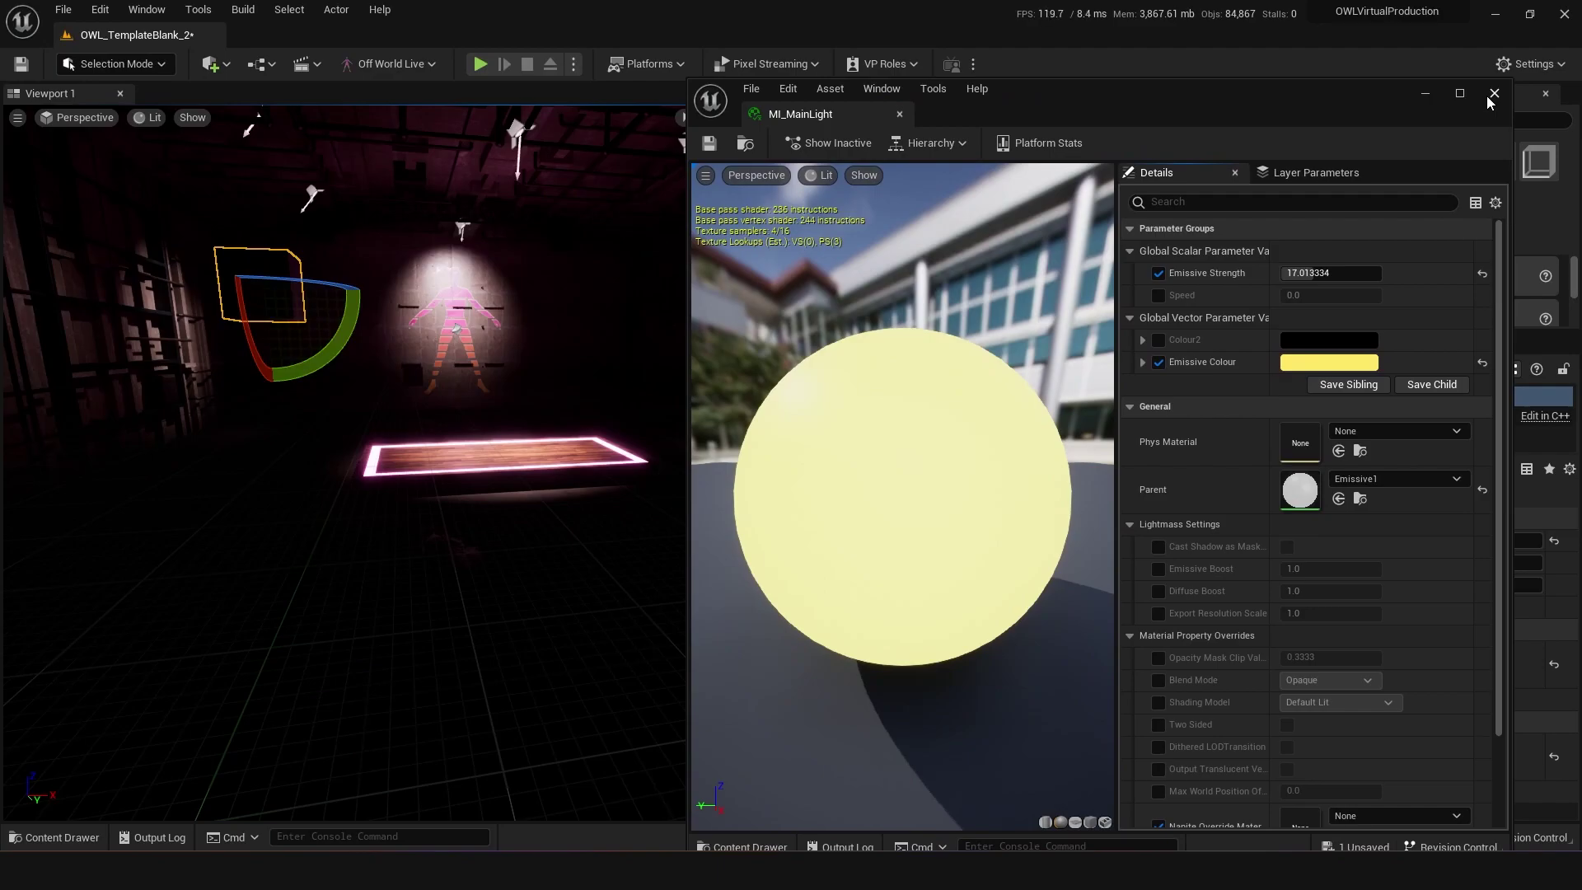
left_click(1494, 93)
Return to the root Content folder and save the level with the new cube
key("ctrl+space")
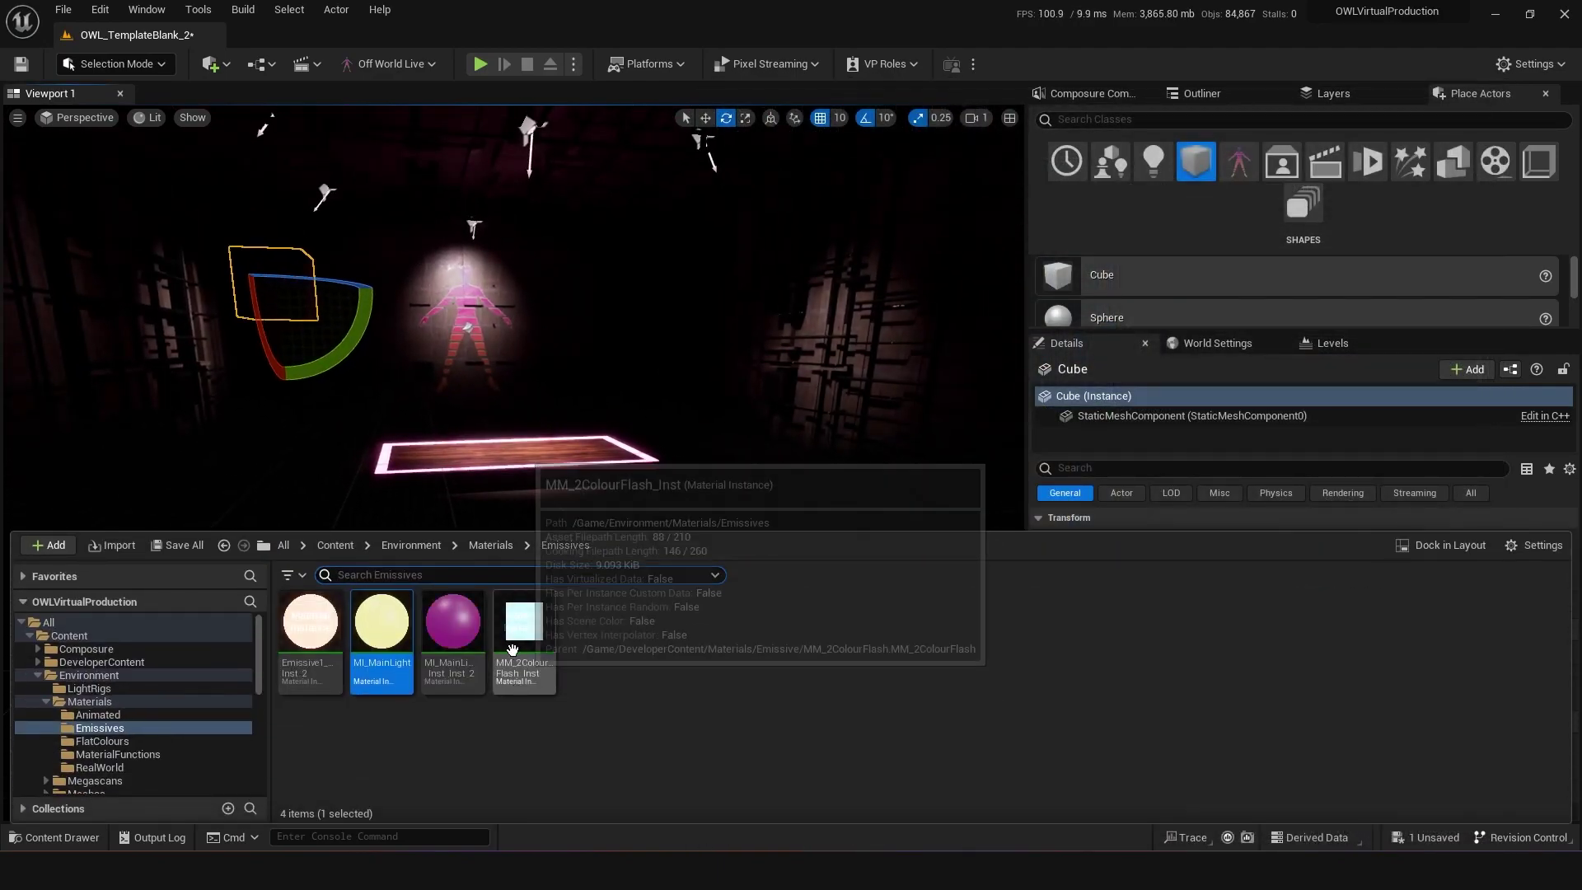
scroll(102, 742, "down", 5)
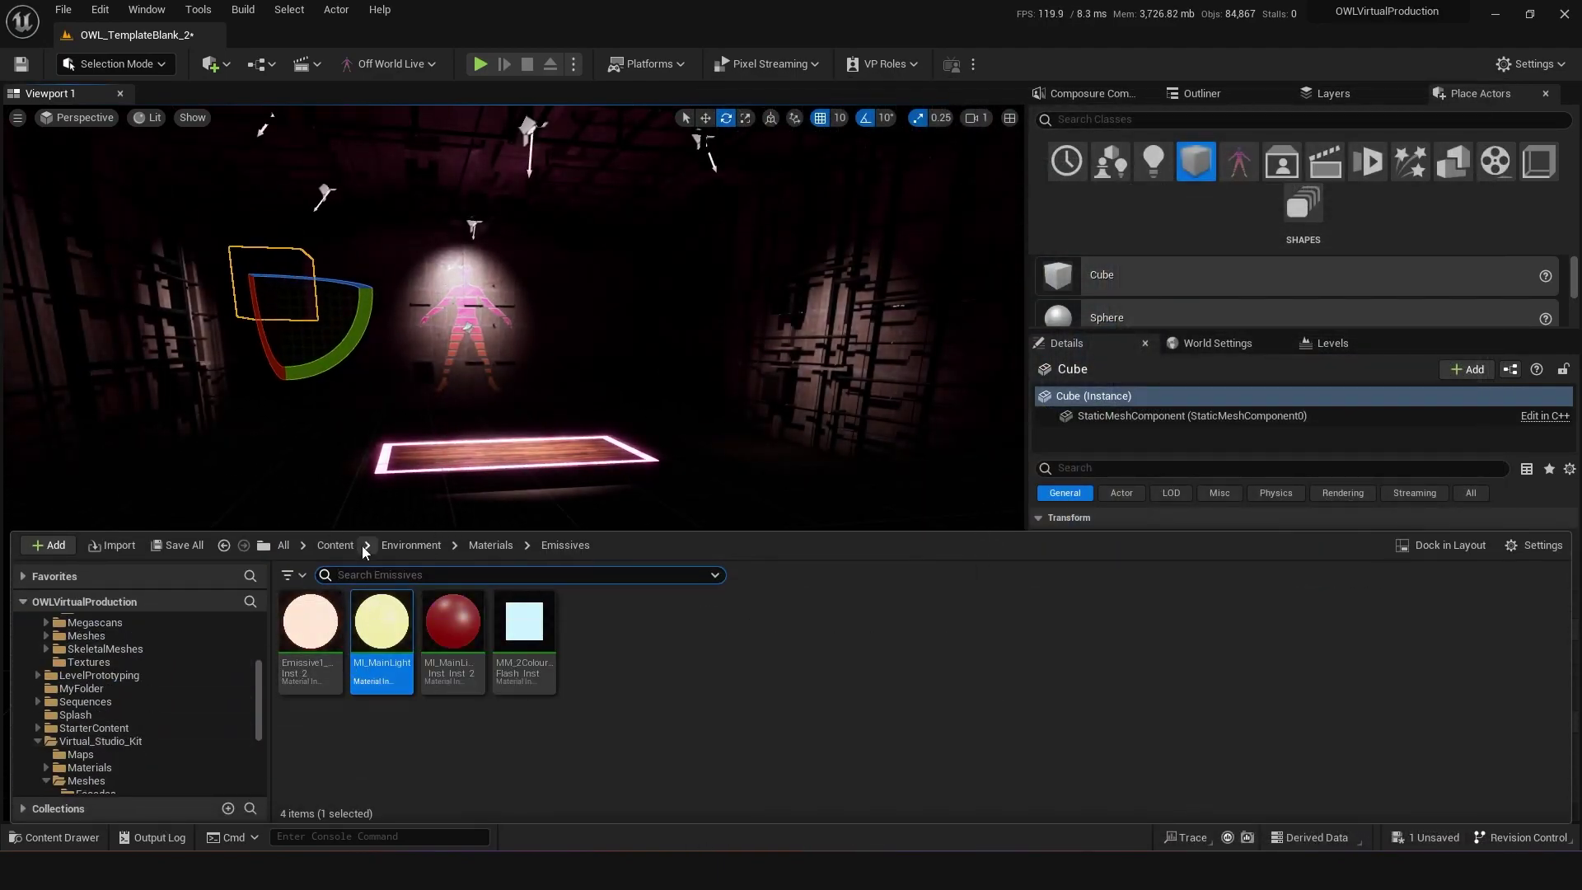
left_click(335, 545)
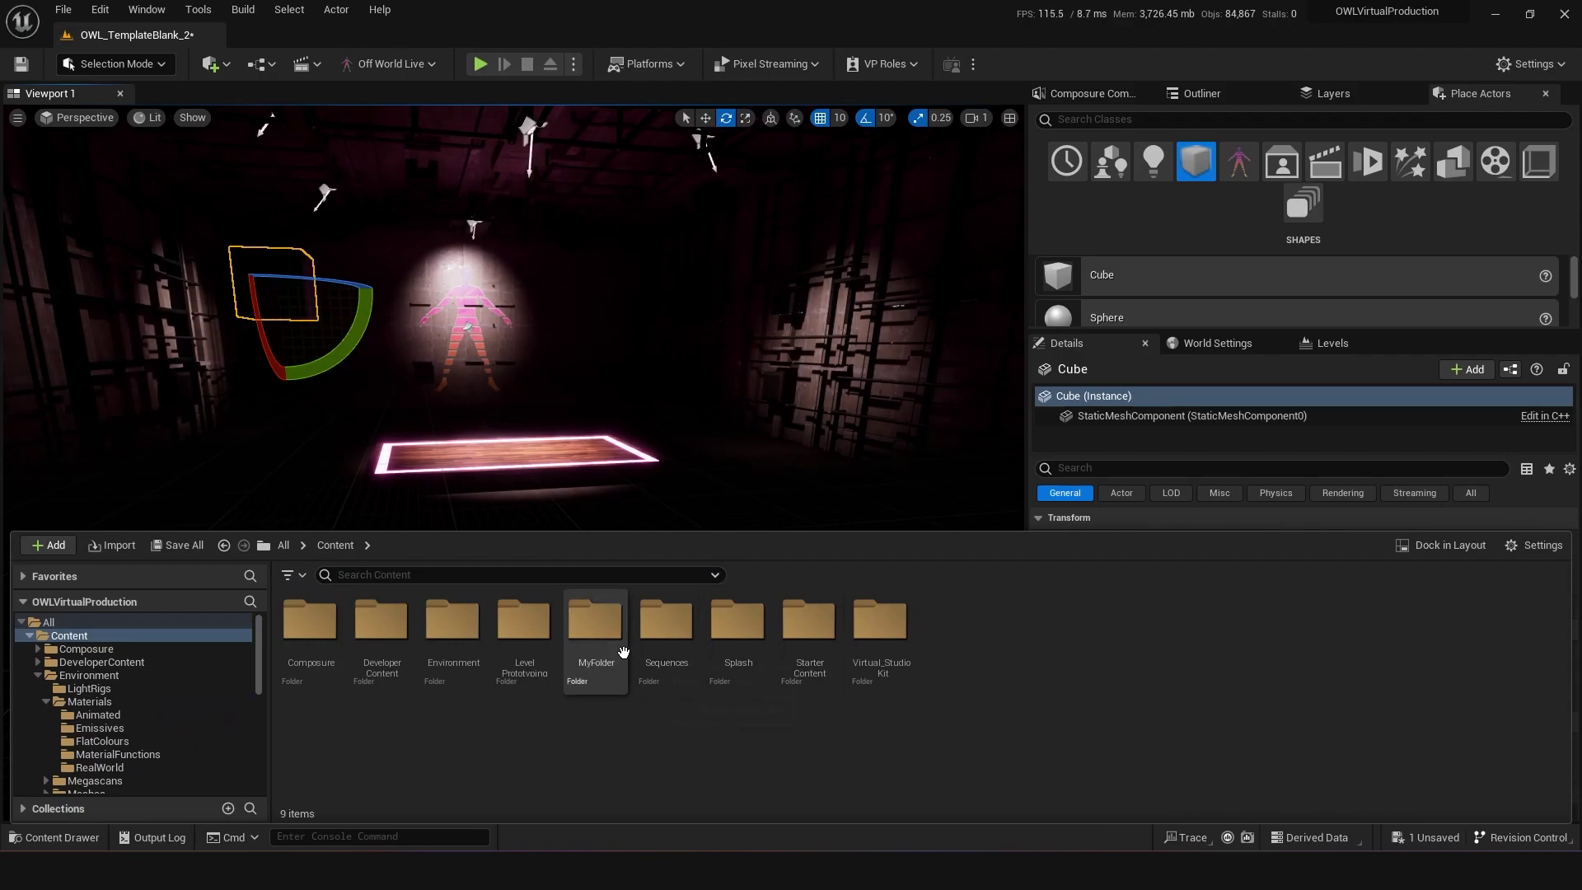
key("ctrl+s")
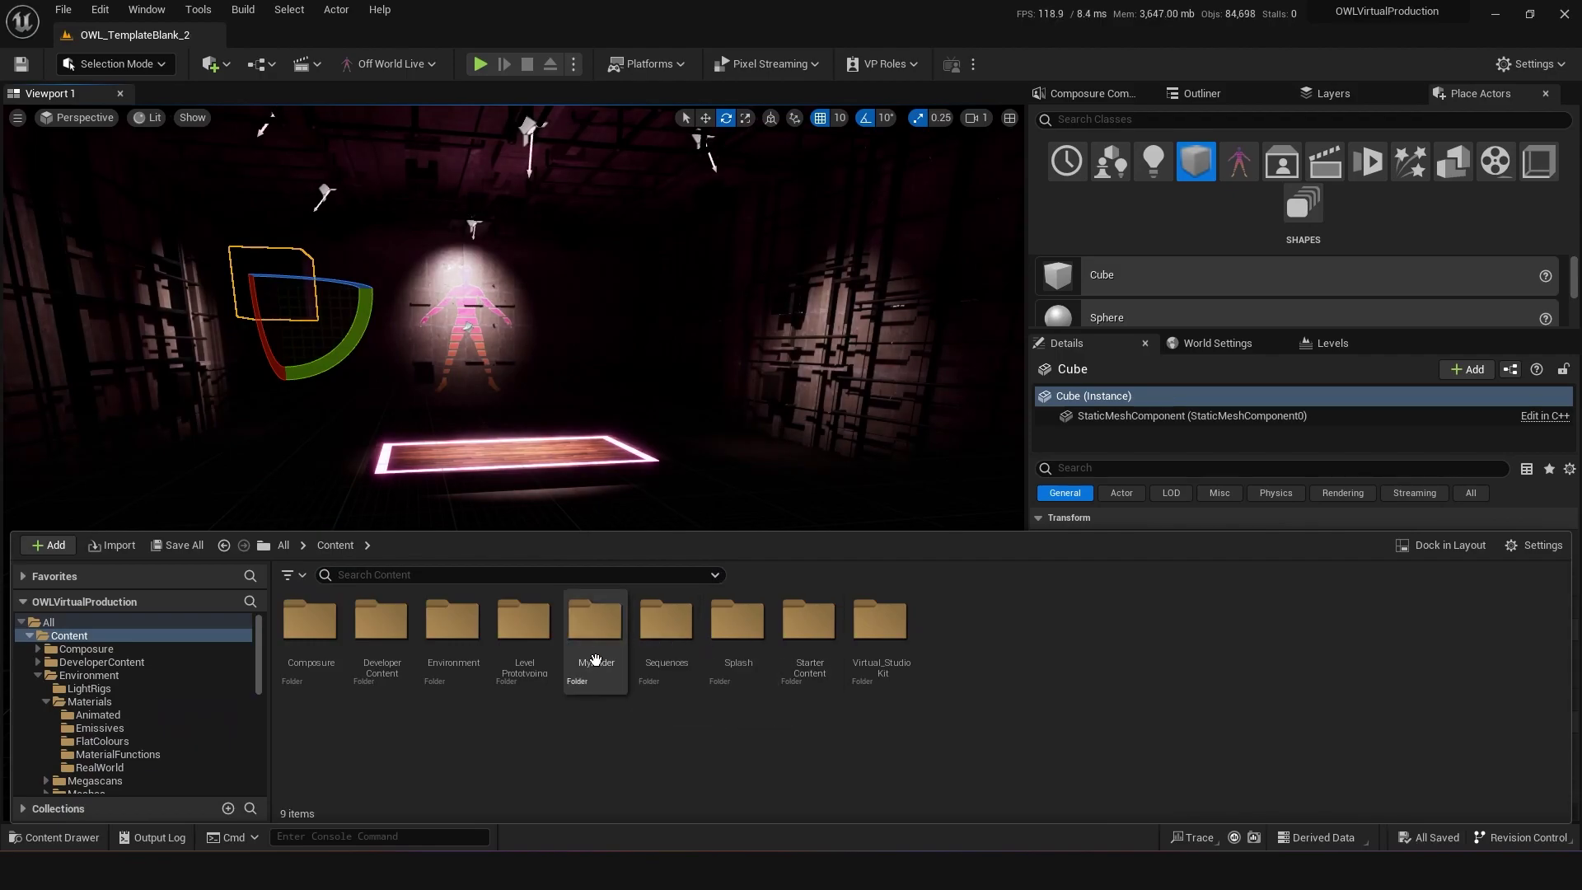
left_click(595, 634)
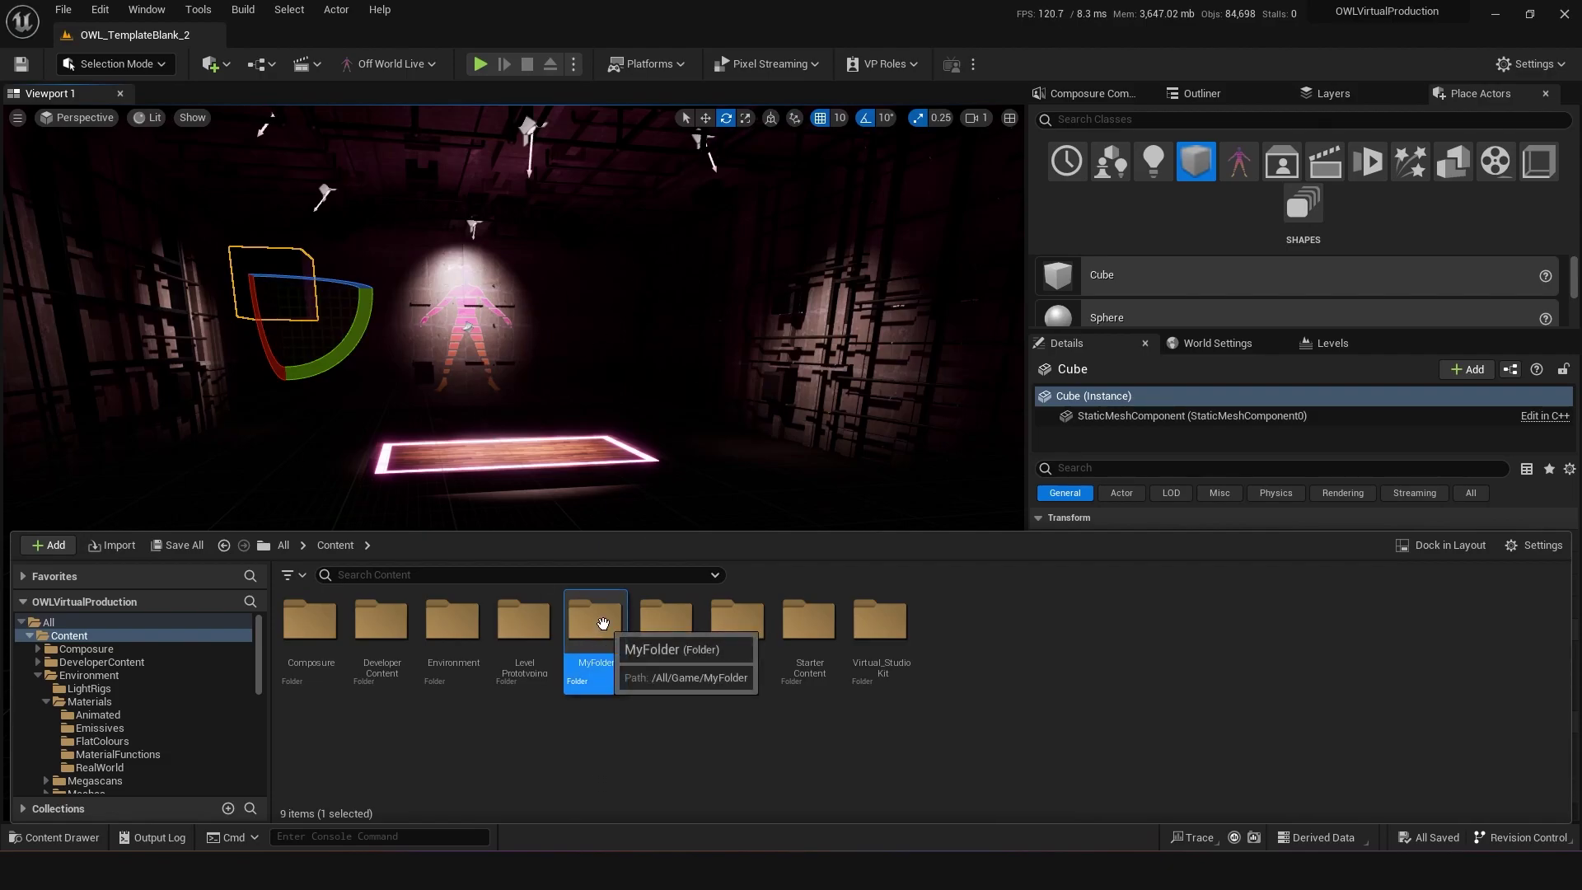
double_click(453, 622)
left_click(368, 626)
double_click(368, 625)
left_click(336, 548)
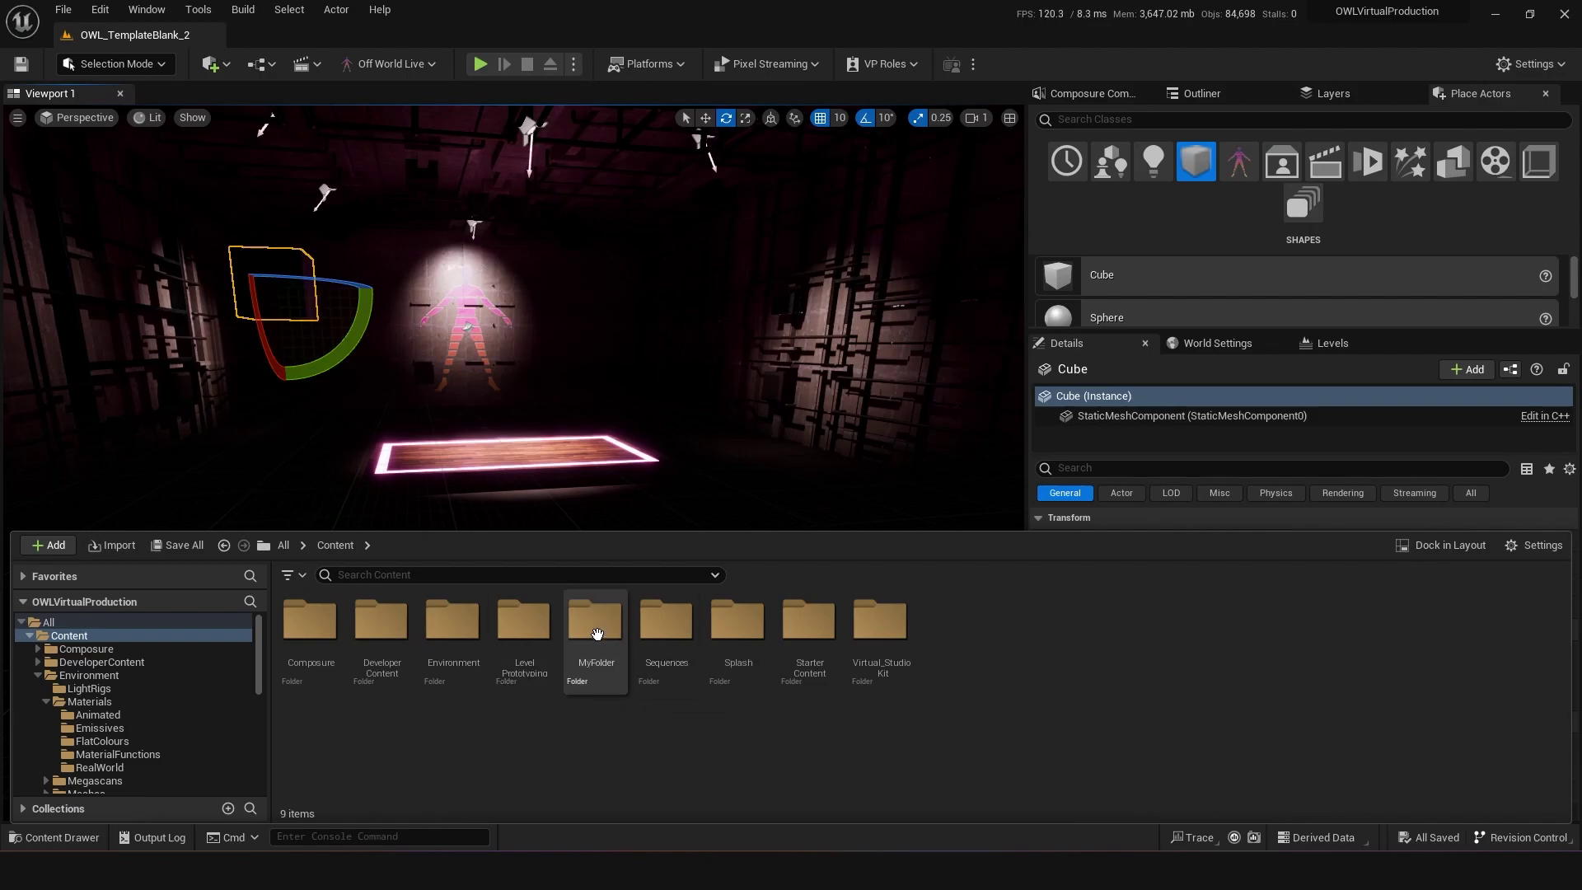
Create a material instance of MI_MainLight in Environment/Materials/Emissives and name it MI_Emissive1
double_click(438, 655)
double_click(382, 624)
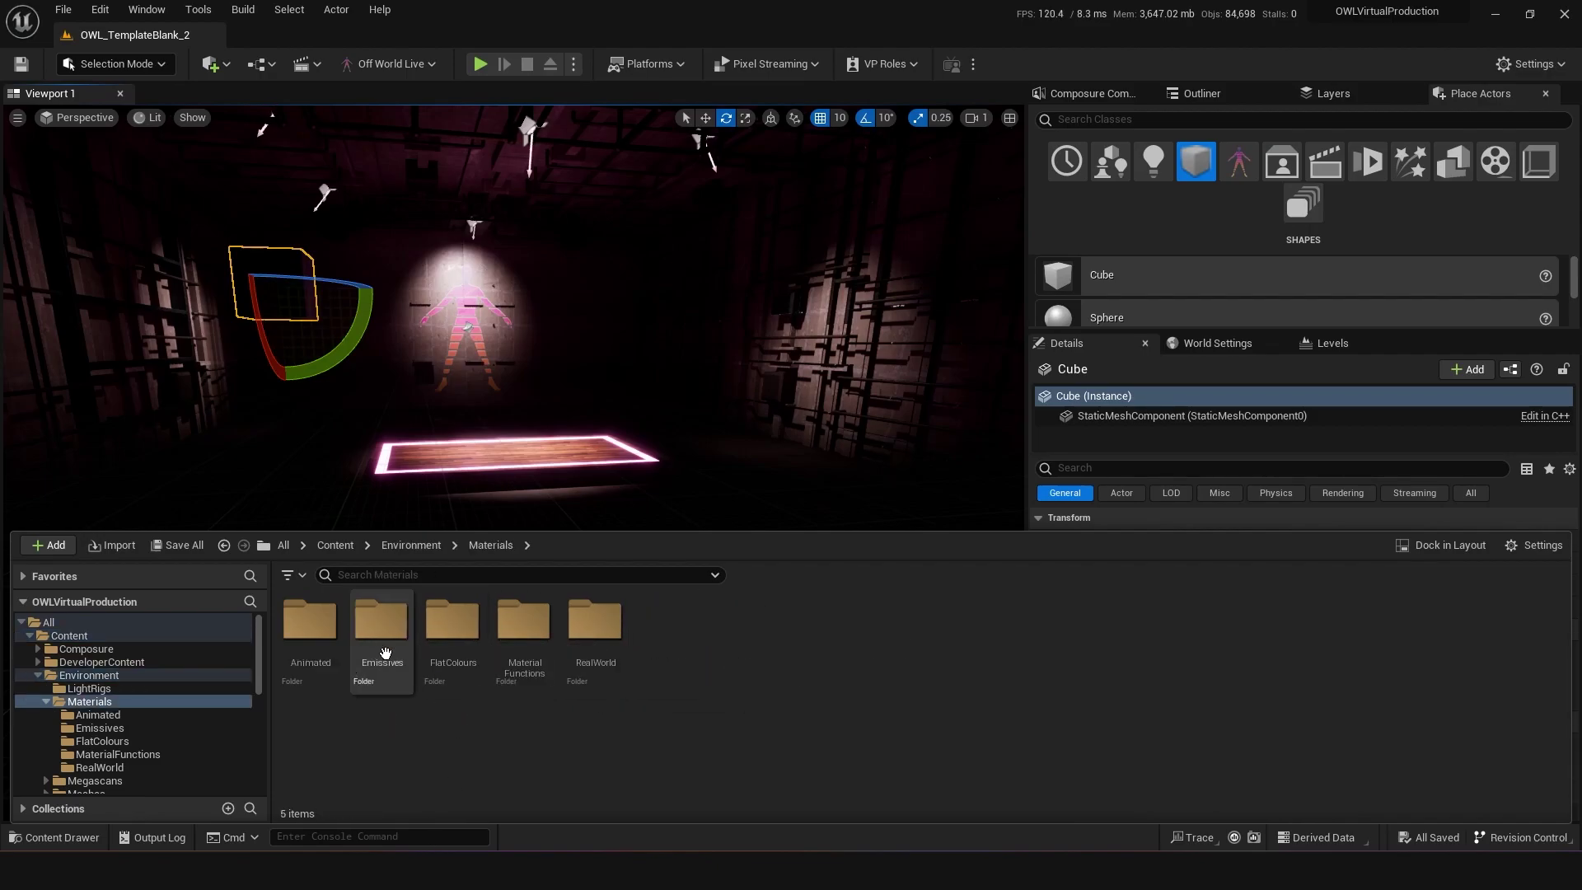
double_click(382, 625)
right_click(387, 620)
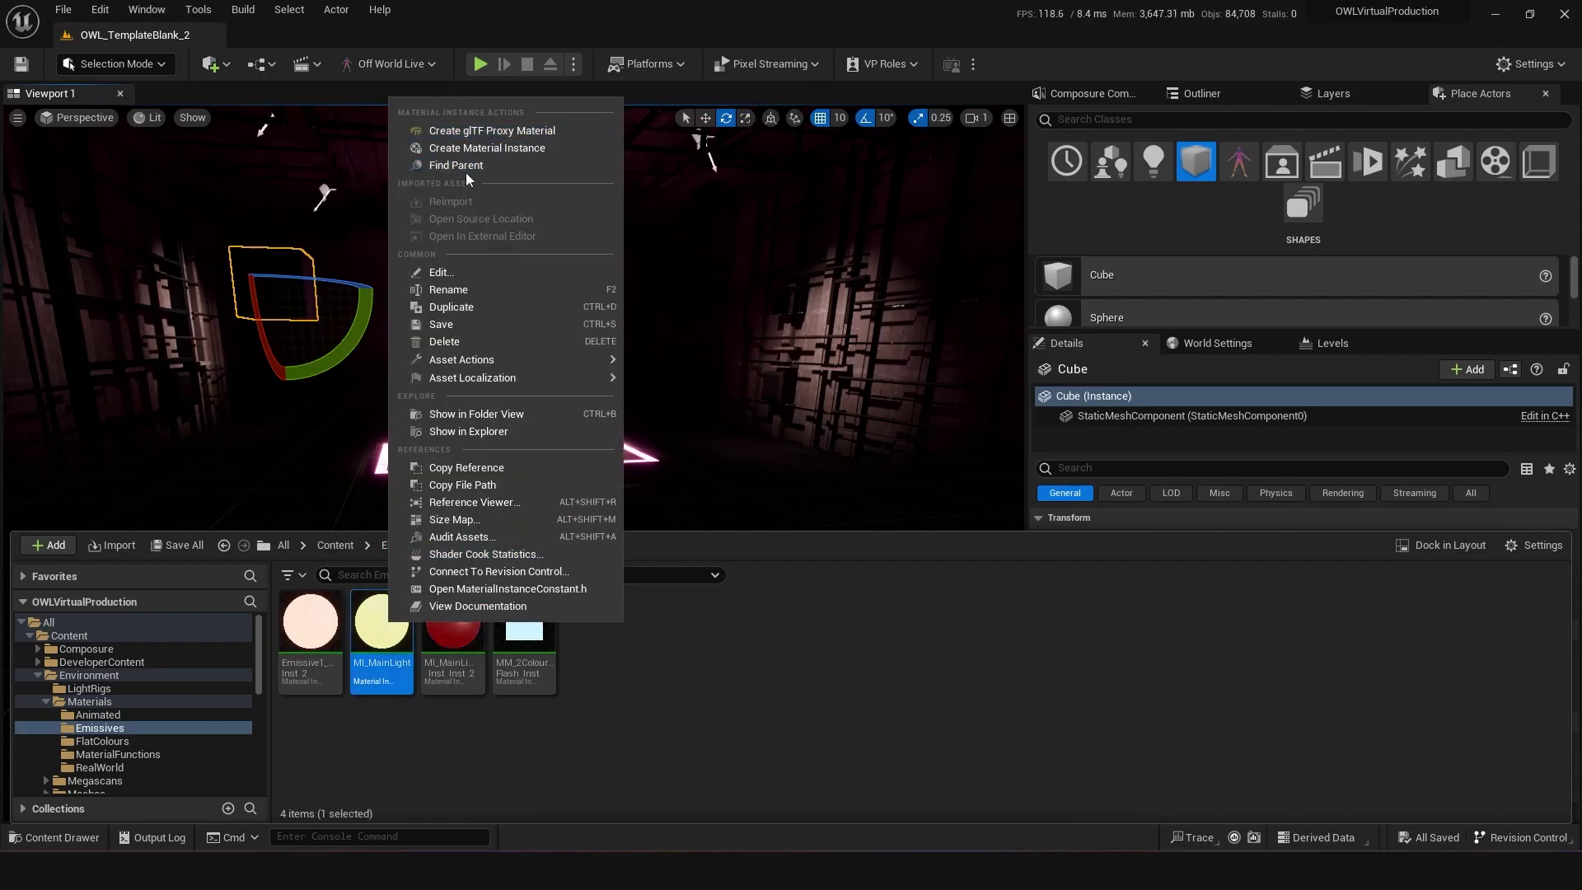
left_click(486, 148)
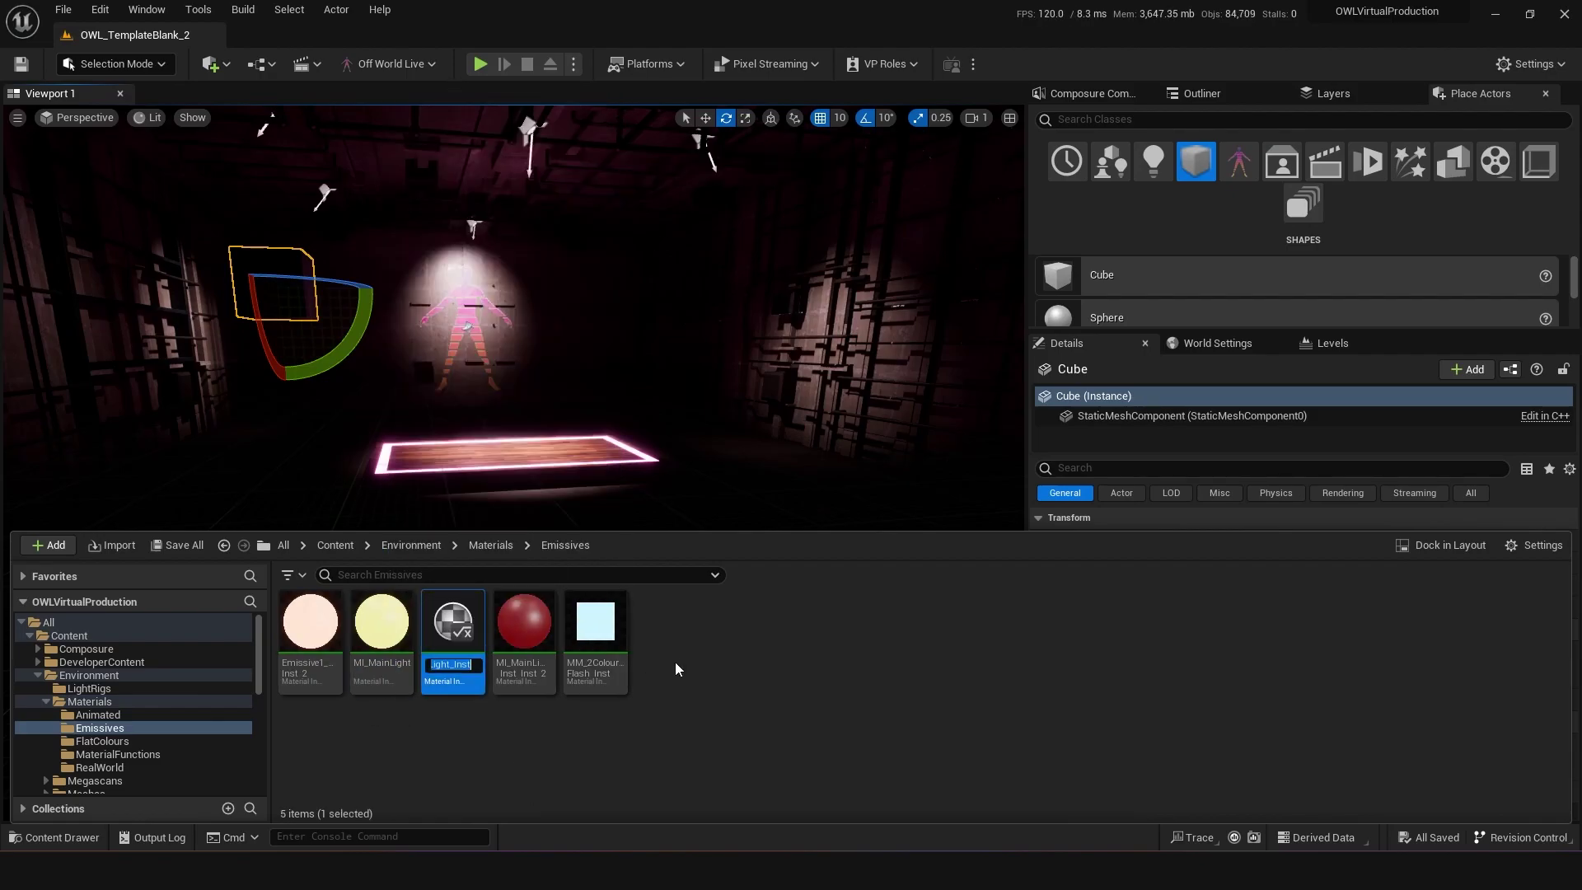
type("M")
type("I_")
type("Emissive")
type("1")
key("Return")
Move MI_Emissive1 into MyFolder and apply it to the cube
left_click_drag(382, 630, 80, 714)
left_click(124, 745)
left_click_drag(537, 642, 276, 287)
Open MI_Emissive1, override its Emissive Colour and set it to light orange, sRGB hex FFBD75FF
key("ctrl+space")
left_click(523, 620)
double_click(522, 620)
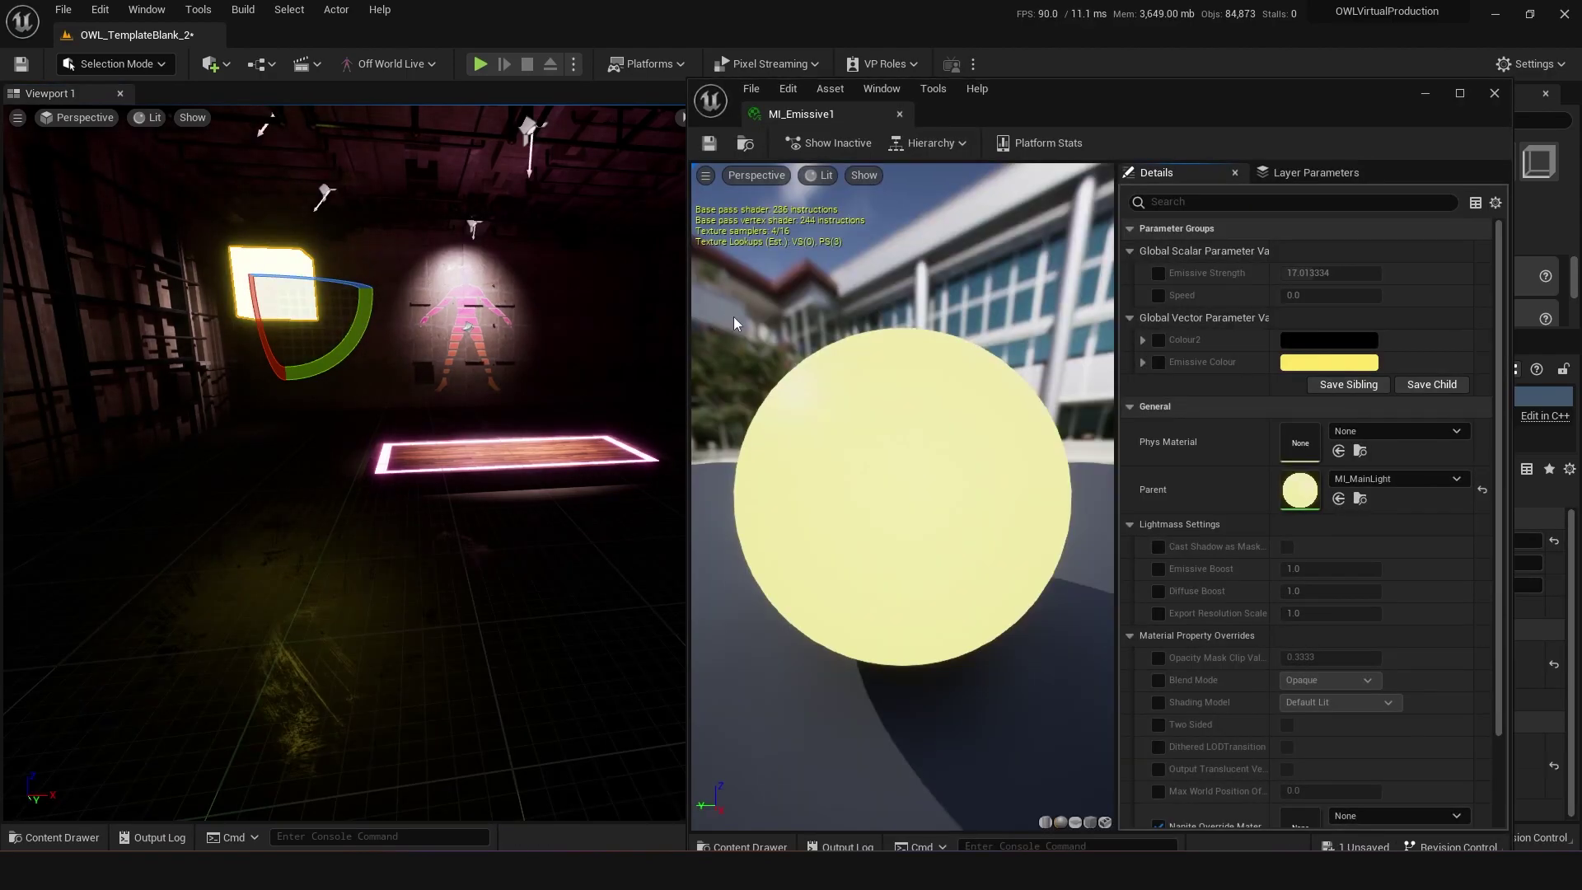
left_click(1159, 363)
left_click(1328, 363)
left_click(1105, 476)
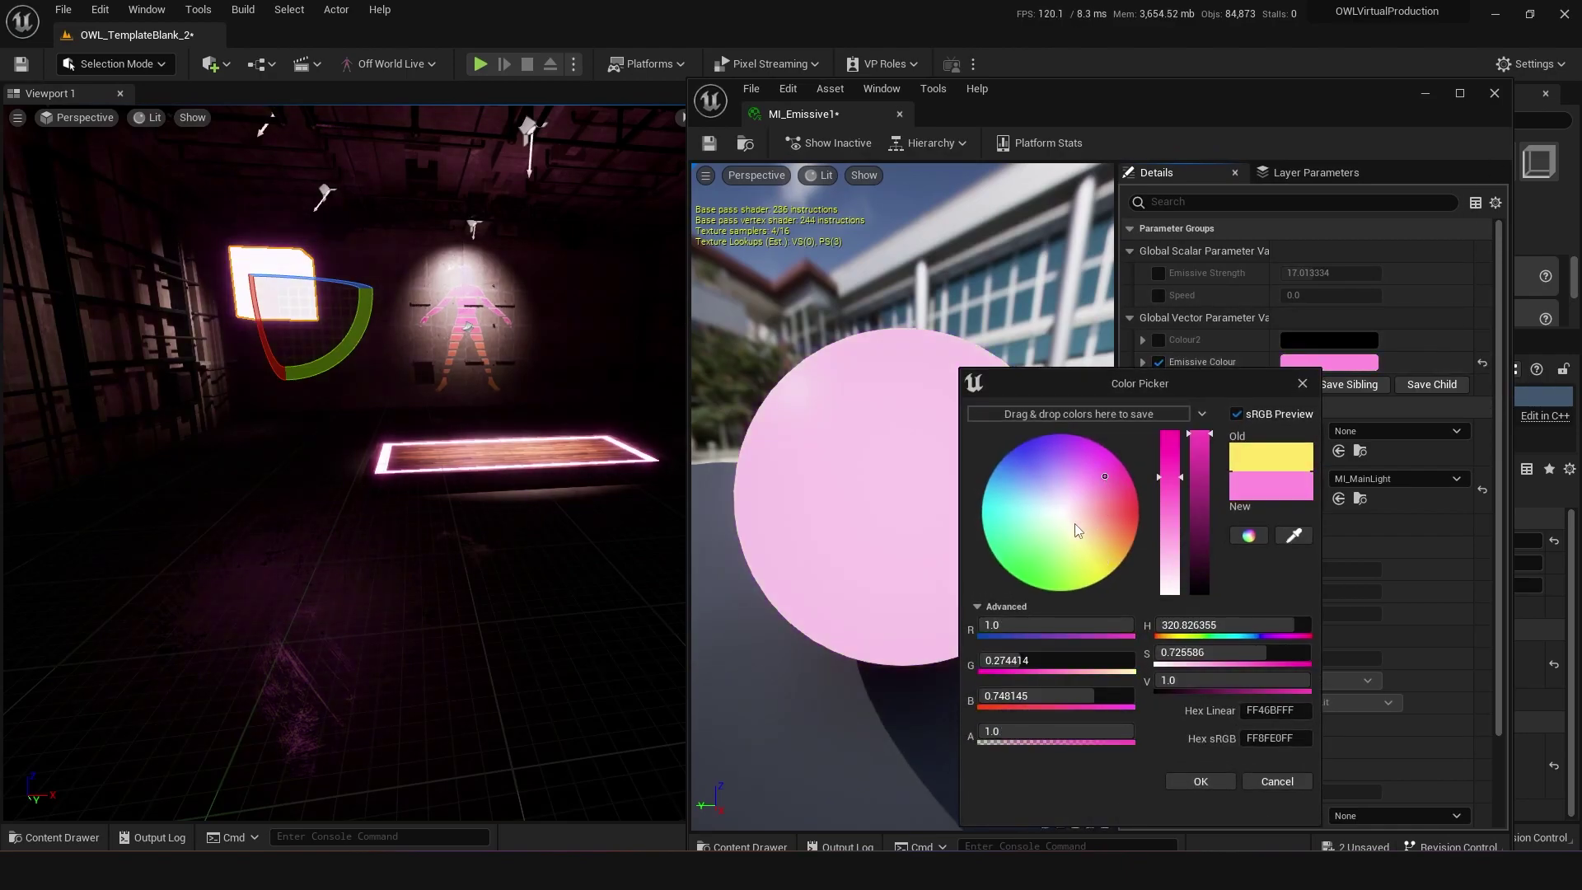
mouse_move(1078, 496)
left_mouse_down()
mouse_move(1021, 463)
mouse_move(1030, 488)
mouse_move(1003, 532)
mouse_move(1120, 539)
left_mouse_up()
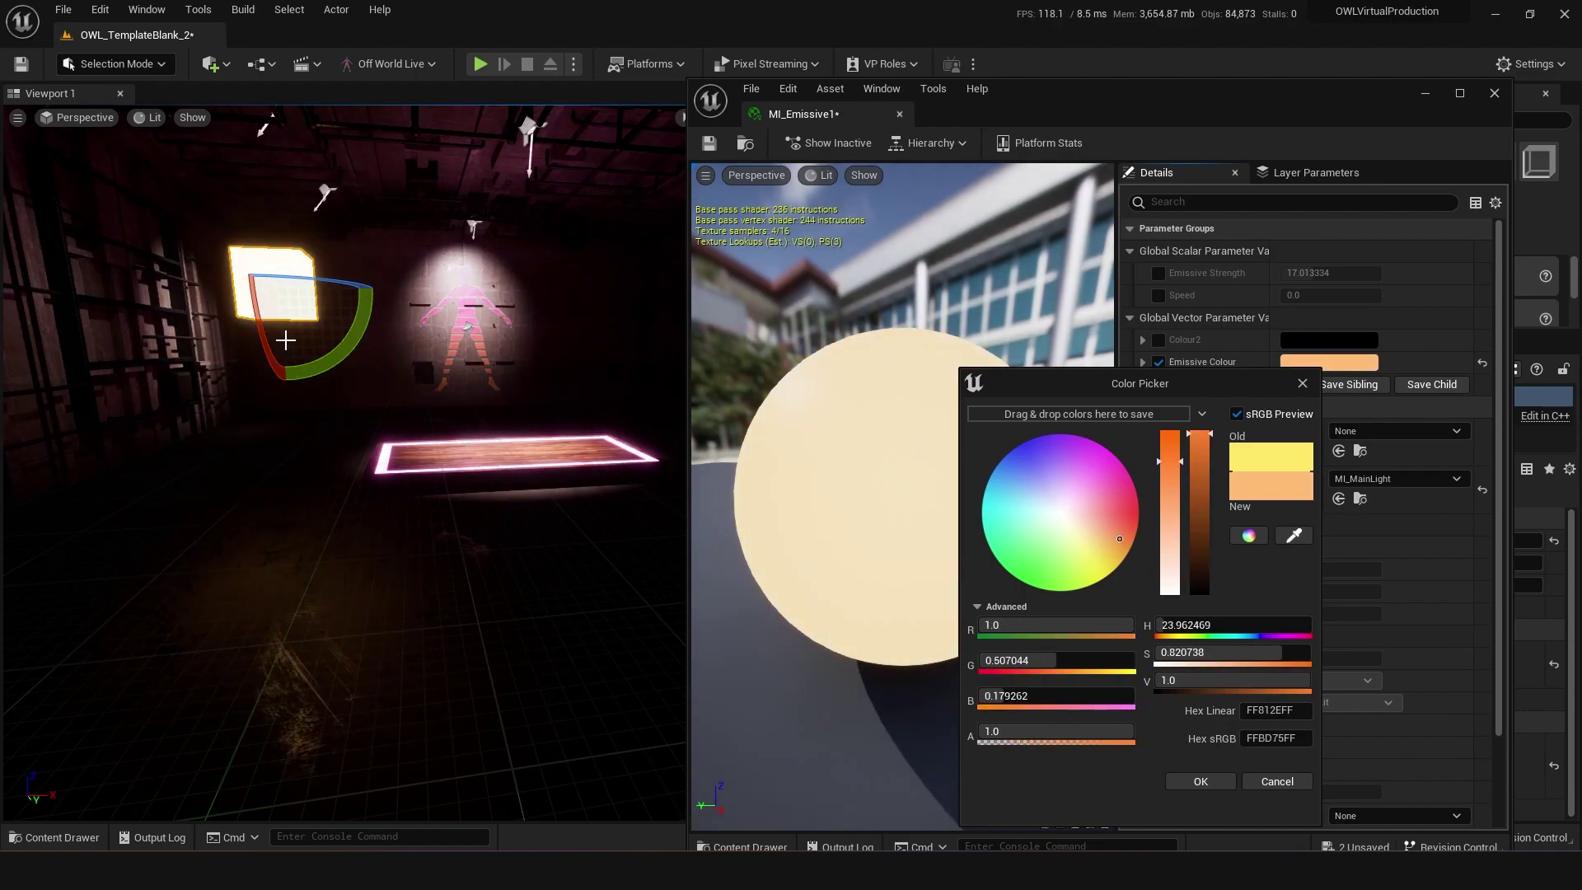
left_click(1195, 791)
Undo the Emissive Colour override in MI_Emissive1 and save the level
key("ctrl+z")
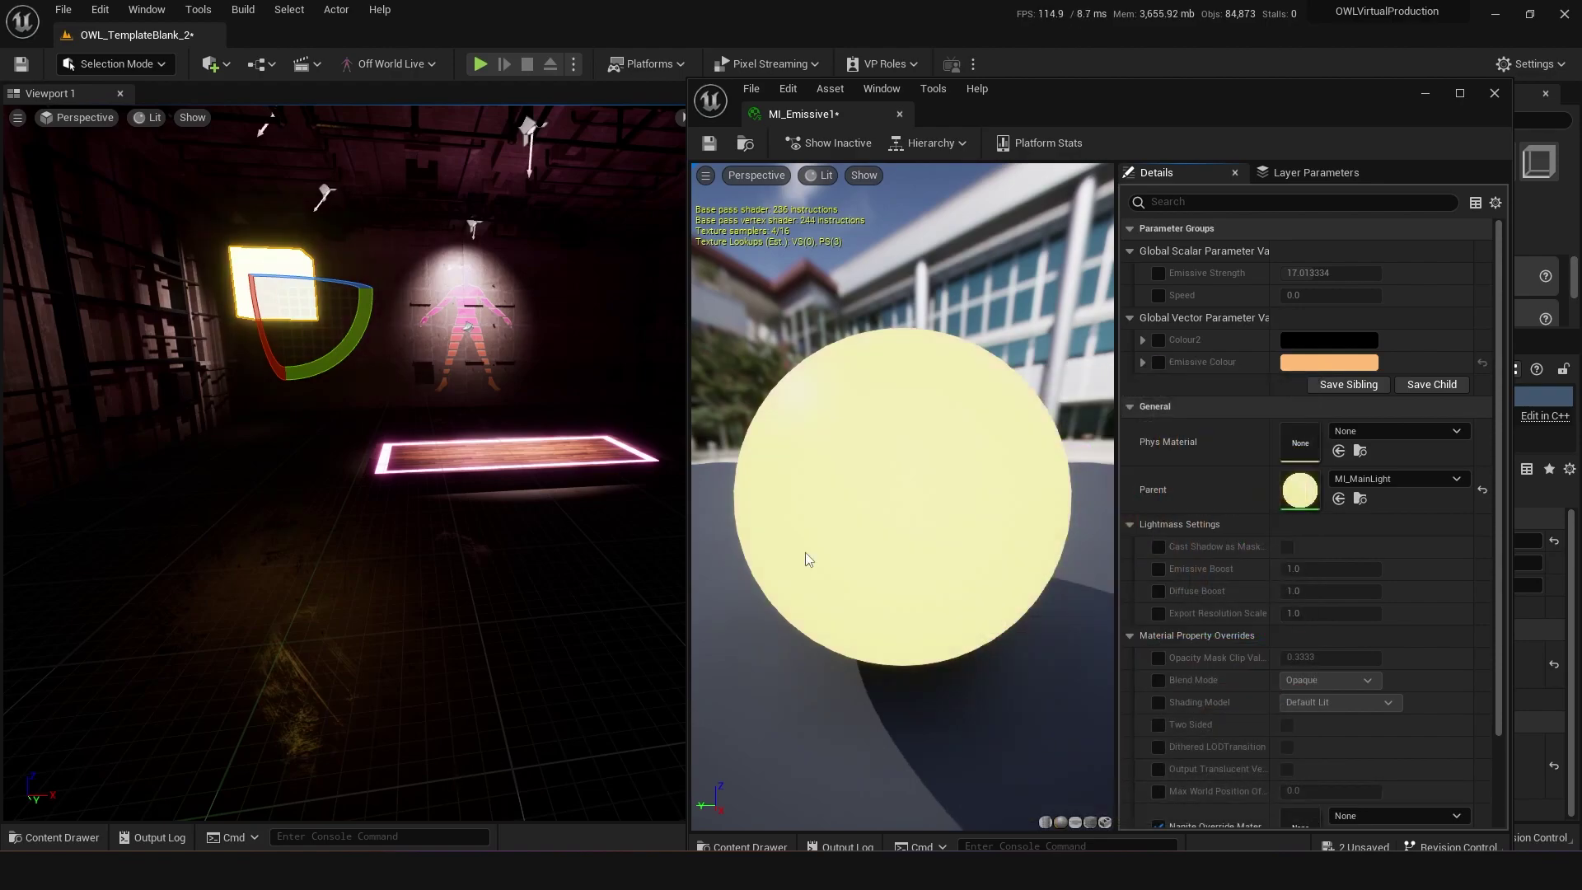
left_click_drag(1106, 113, 1581, 96)
right_click_drag(459, 651, 395, 650)
key("ctrl+space")
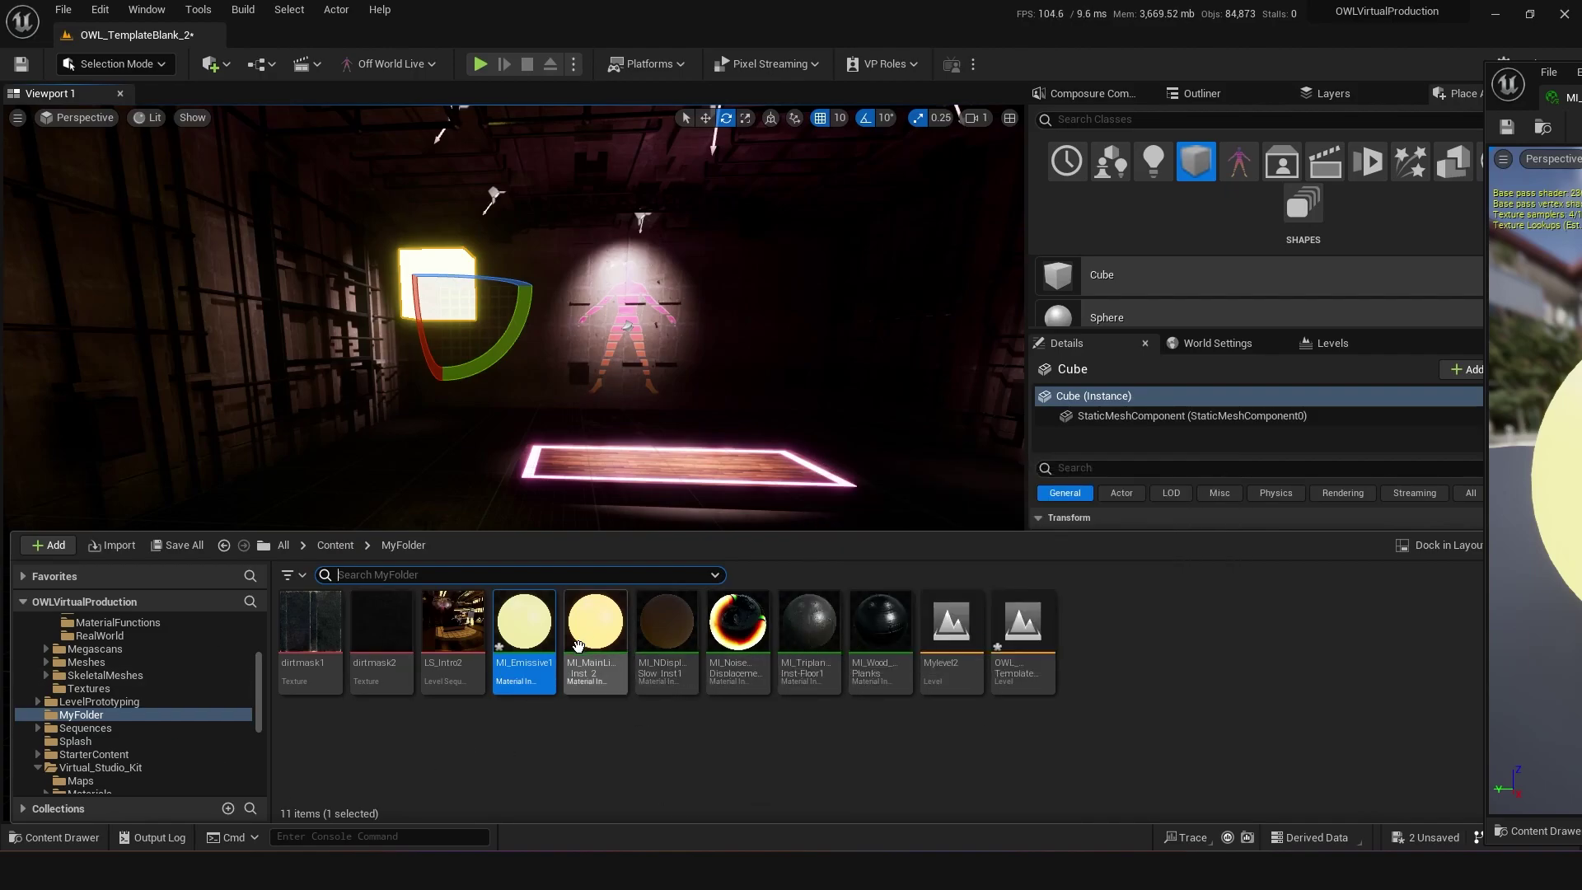
key("ctrl+s")
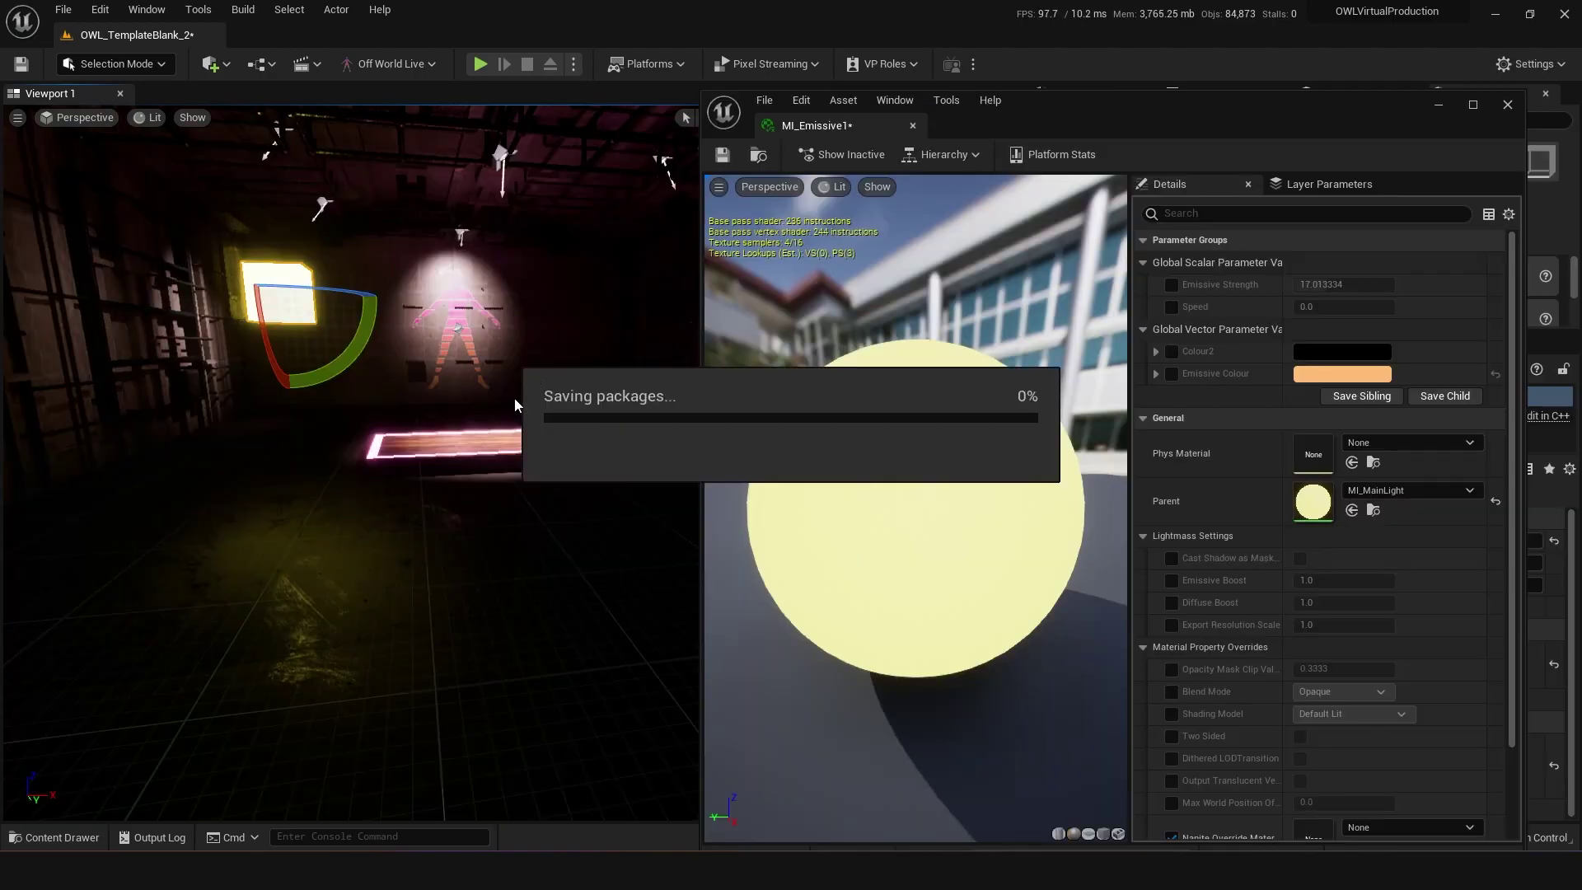
Override Emissive Strength, Speed and Colour2 in MI_Emissive1, and change Colour2 to blue
key("ctrl+space")
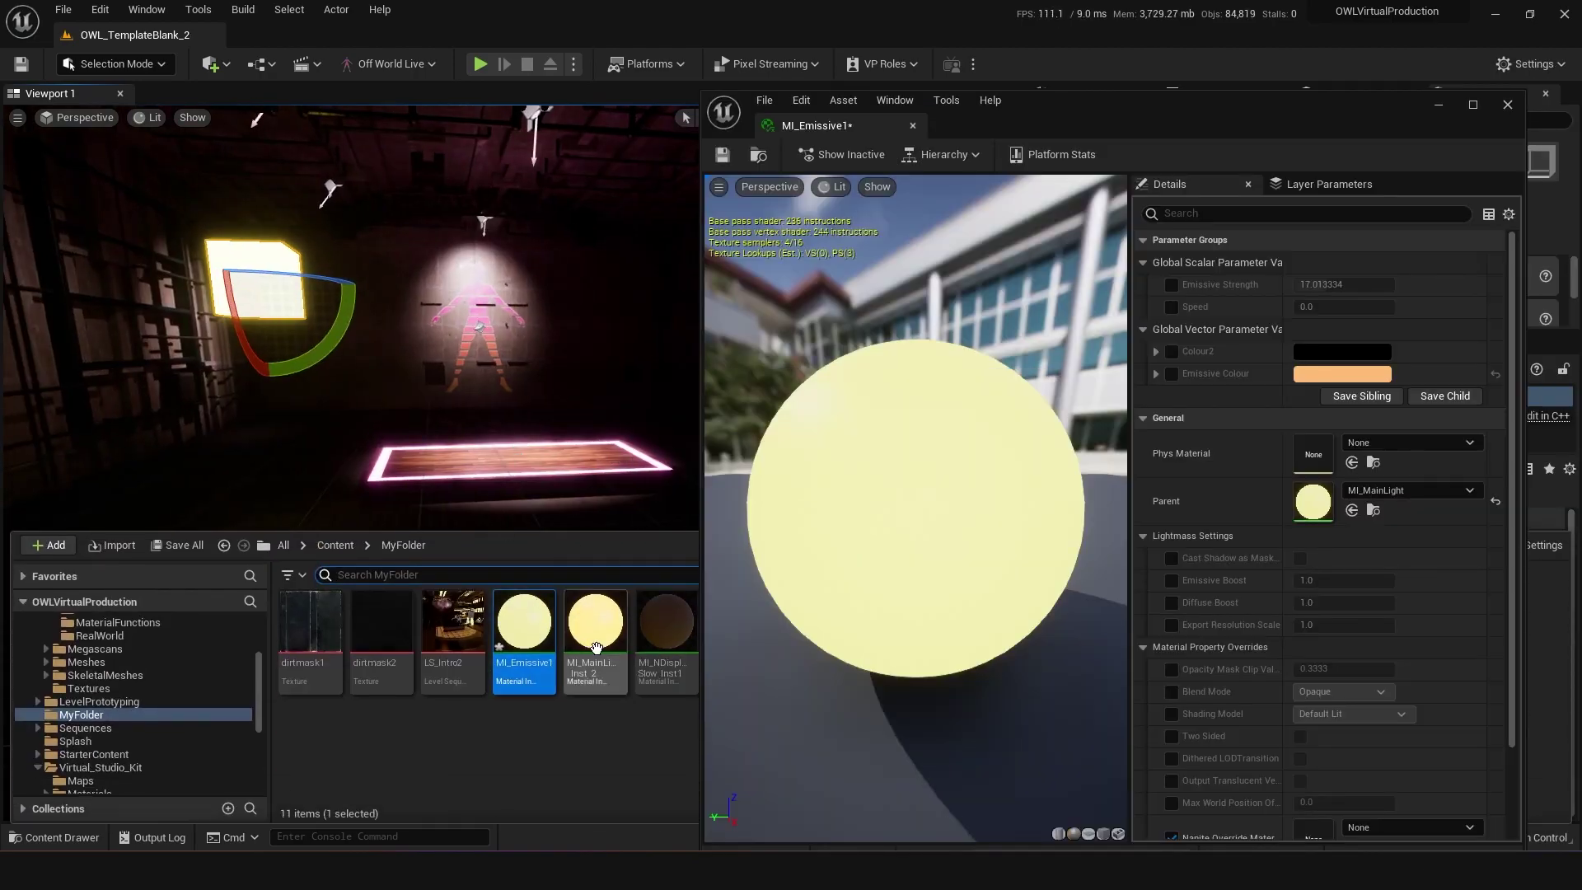
key("ctrl+s")
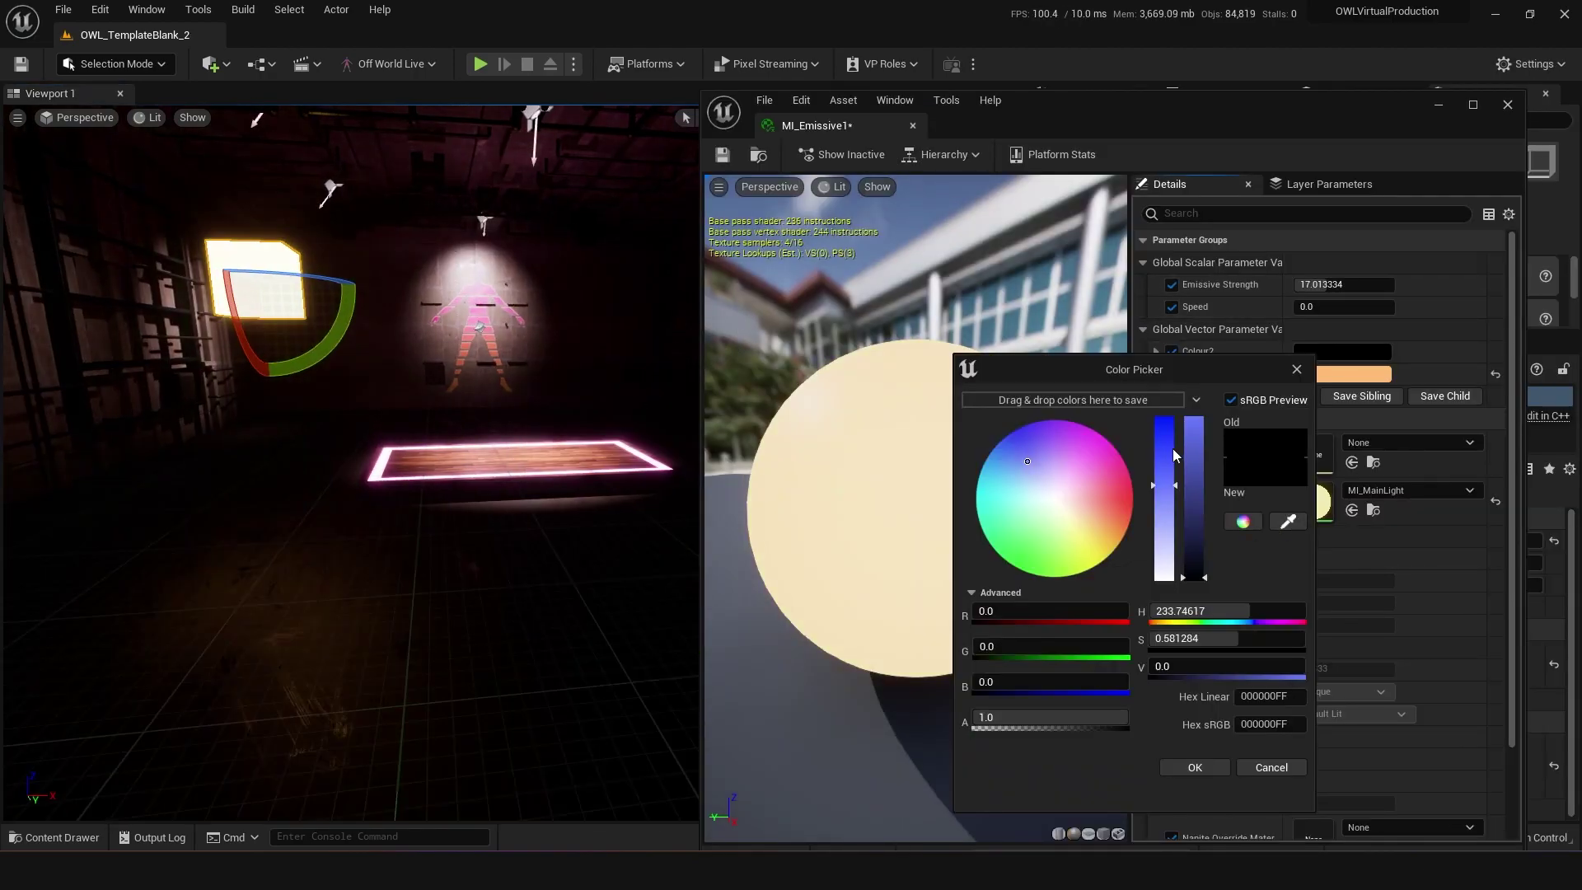
left_click(1173, 450)
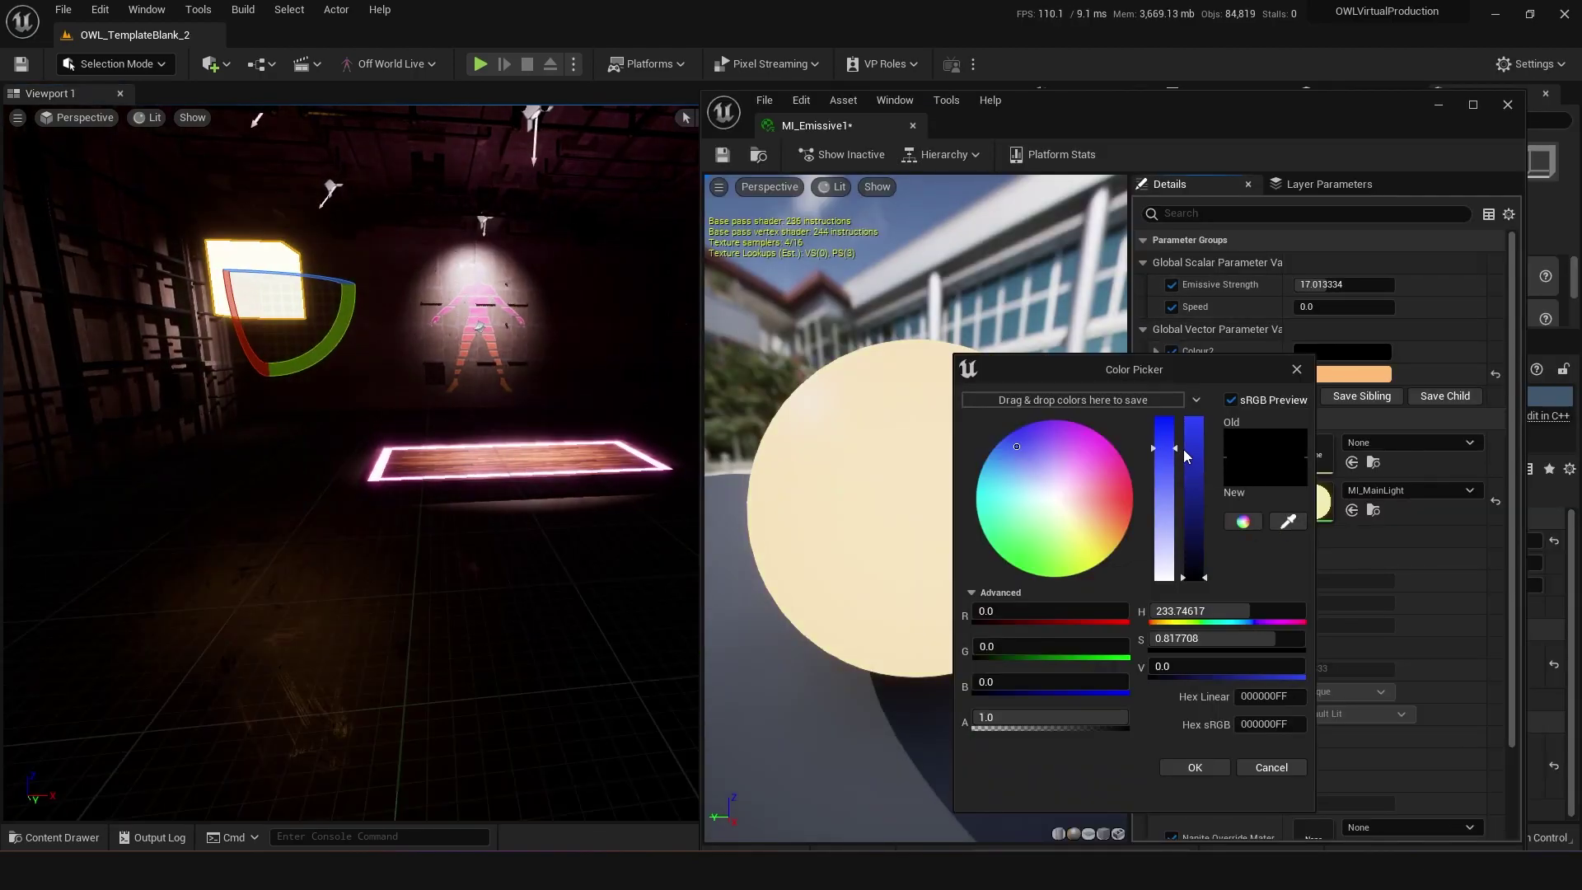
left_click(1194, 446)
left_click(1192, 767)
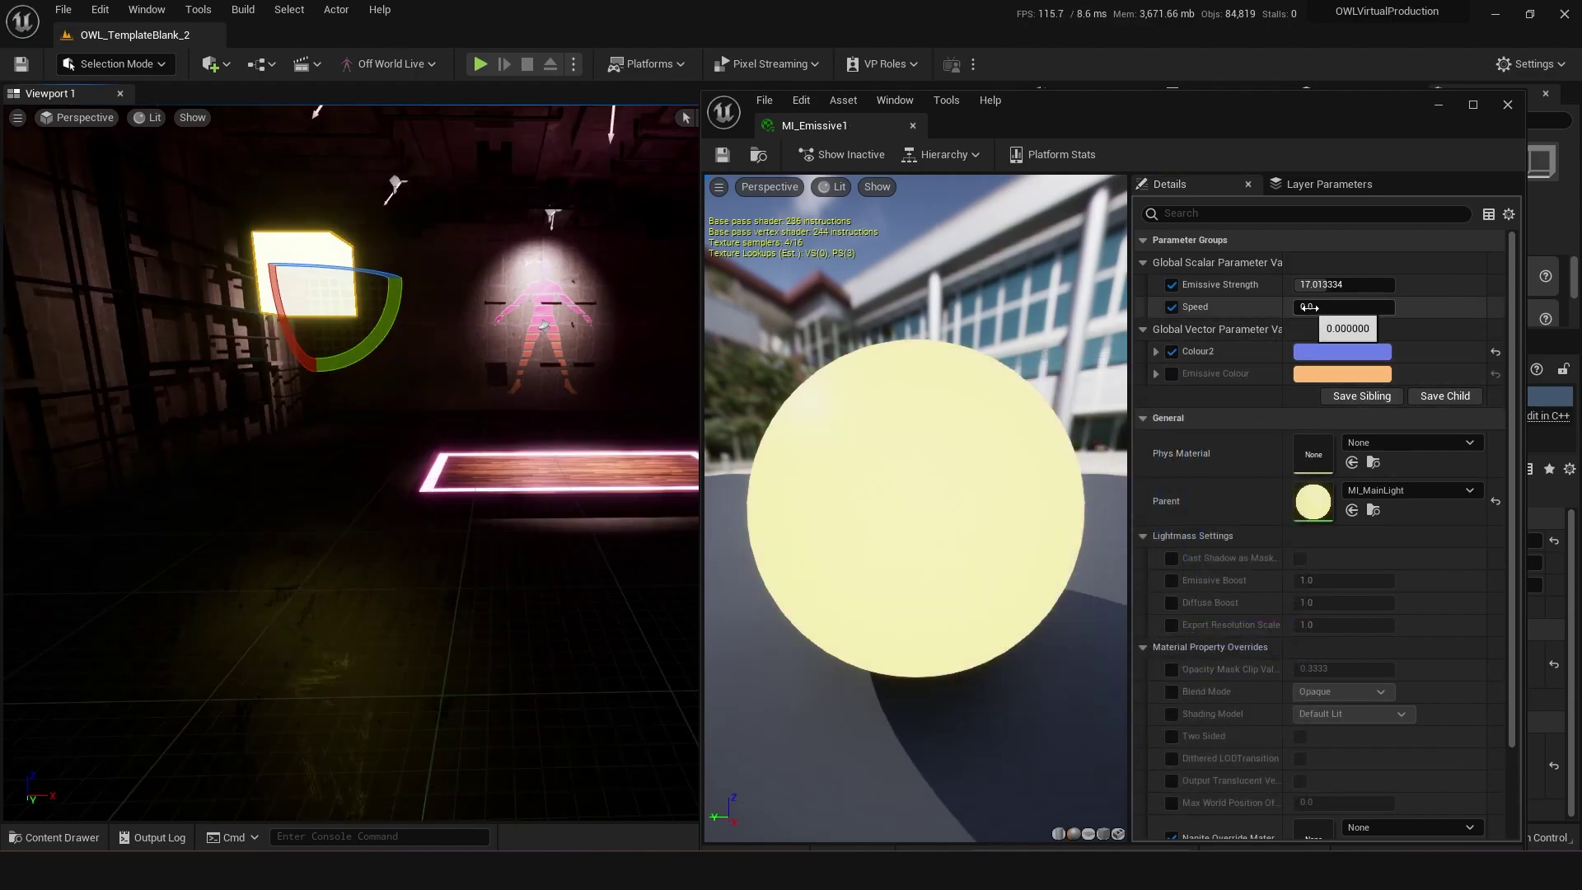
Set the Speed of MI_Emissive1 to 0.001 and enable its Emissive Colour override
type("01")
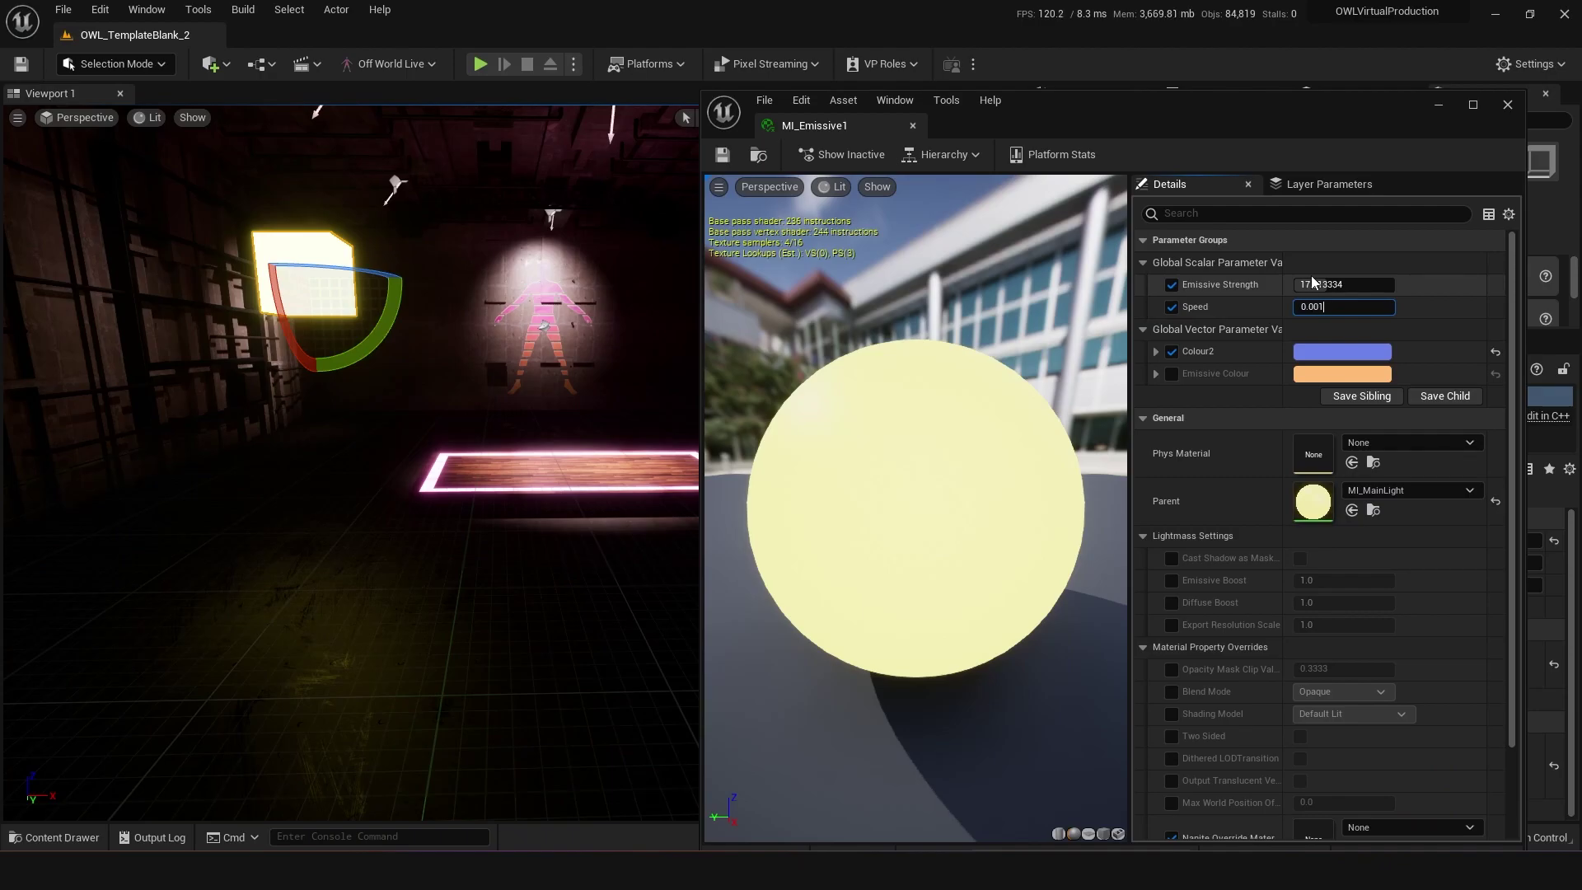
key("Return")
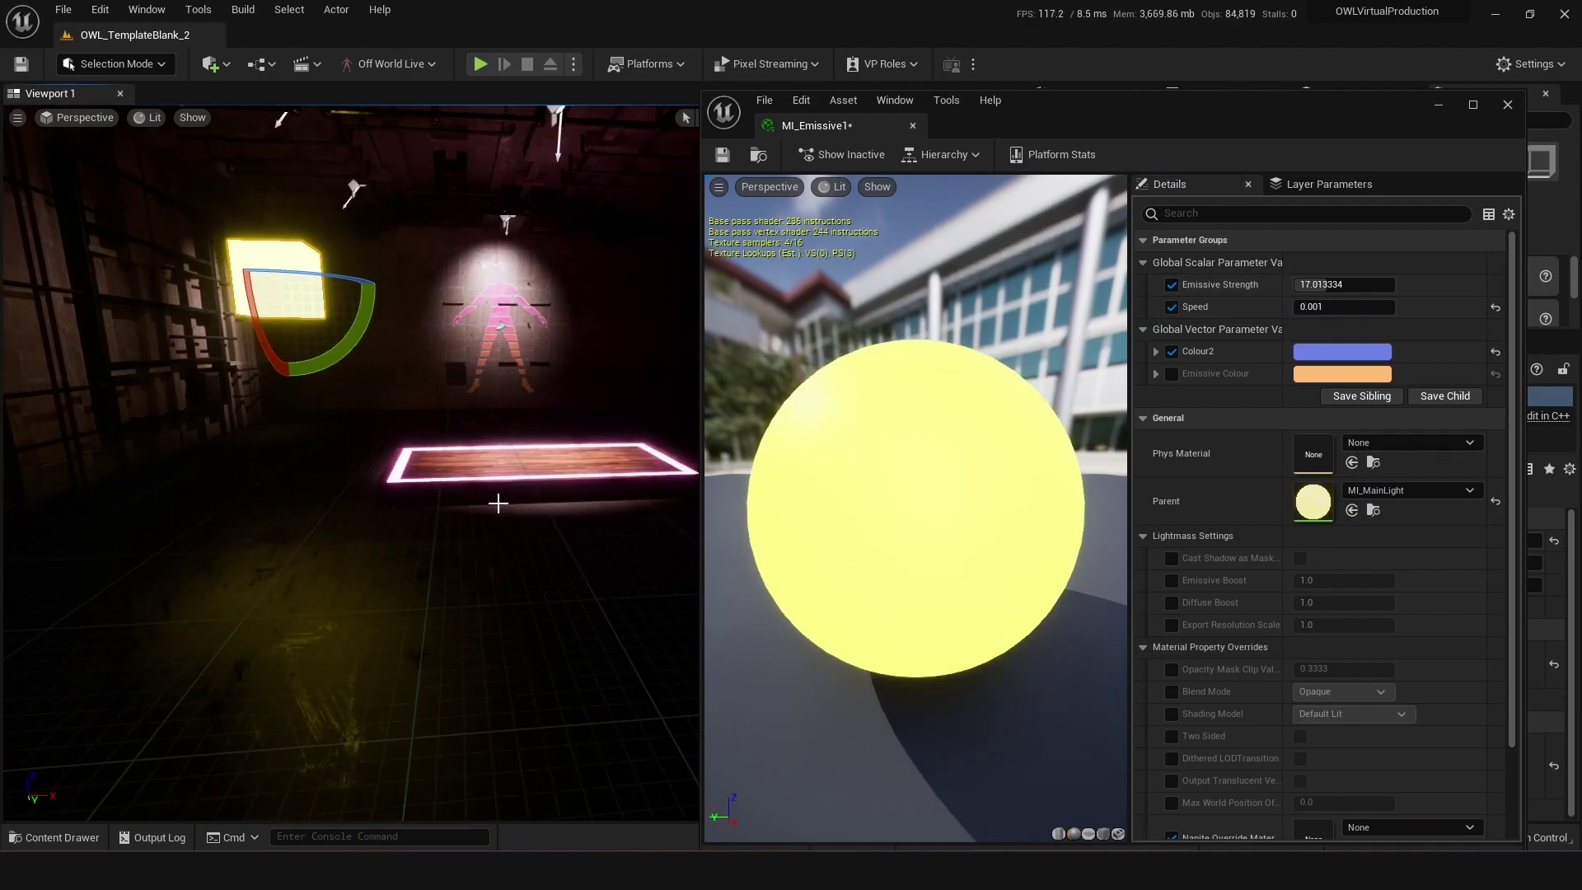
left_click(1172, 374)
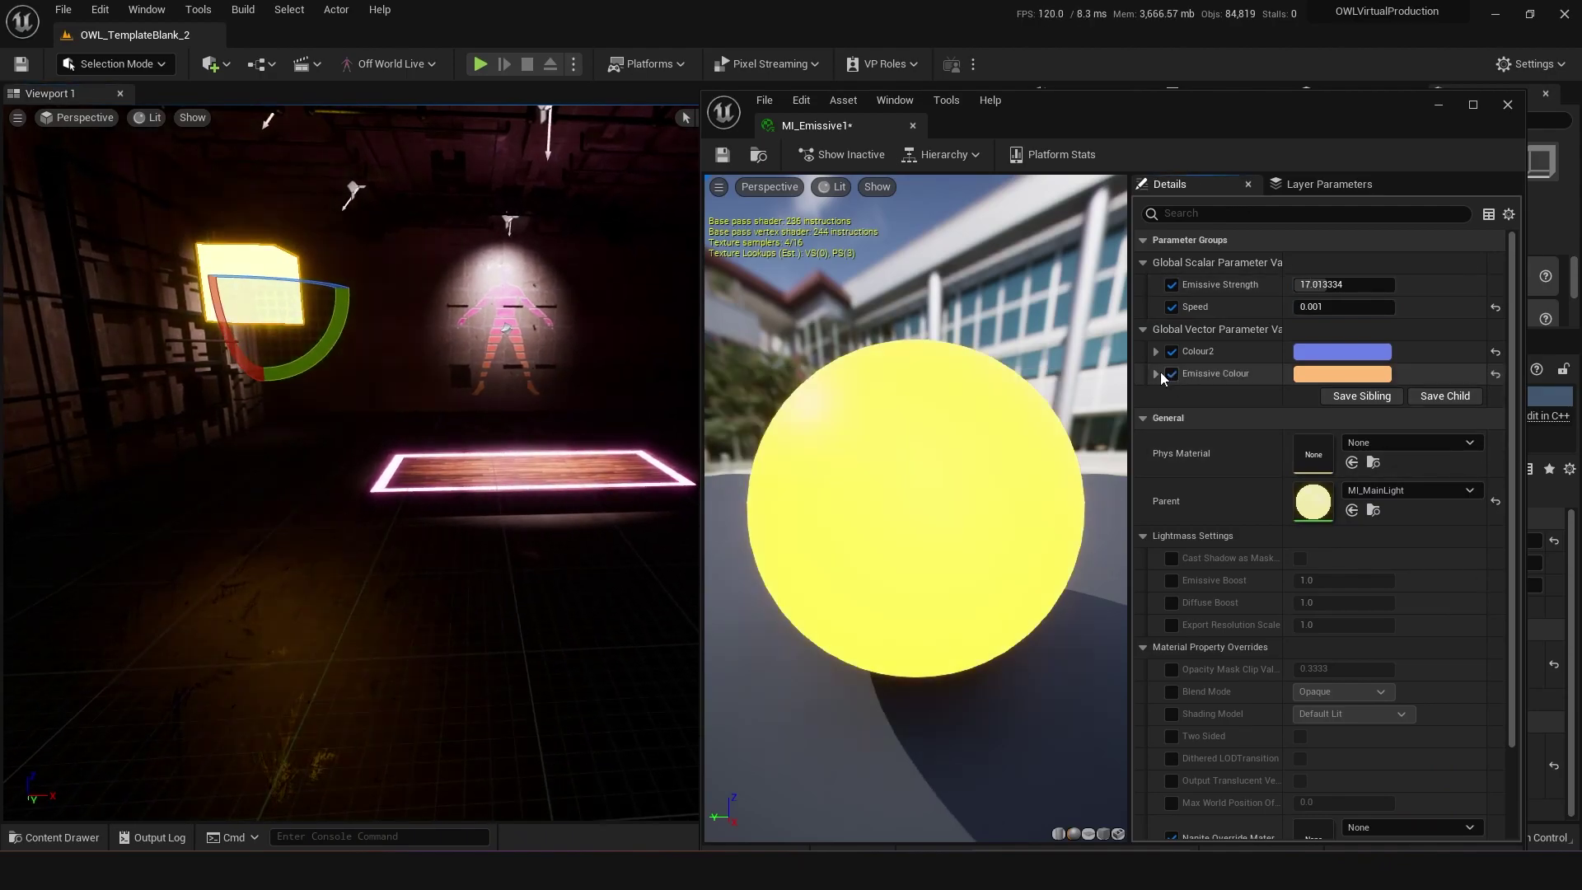
Set the Speed of MI_Emissive1 to 0.1, keeping the Colour2 override enabled
left_click(1327, 307)
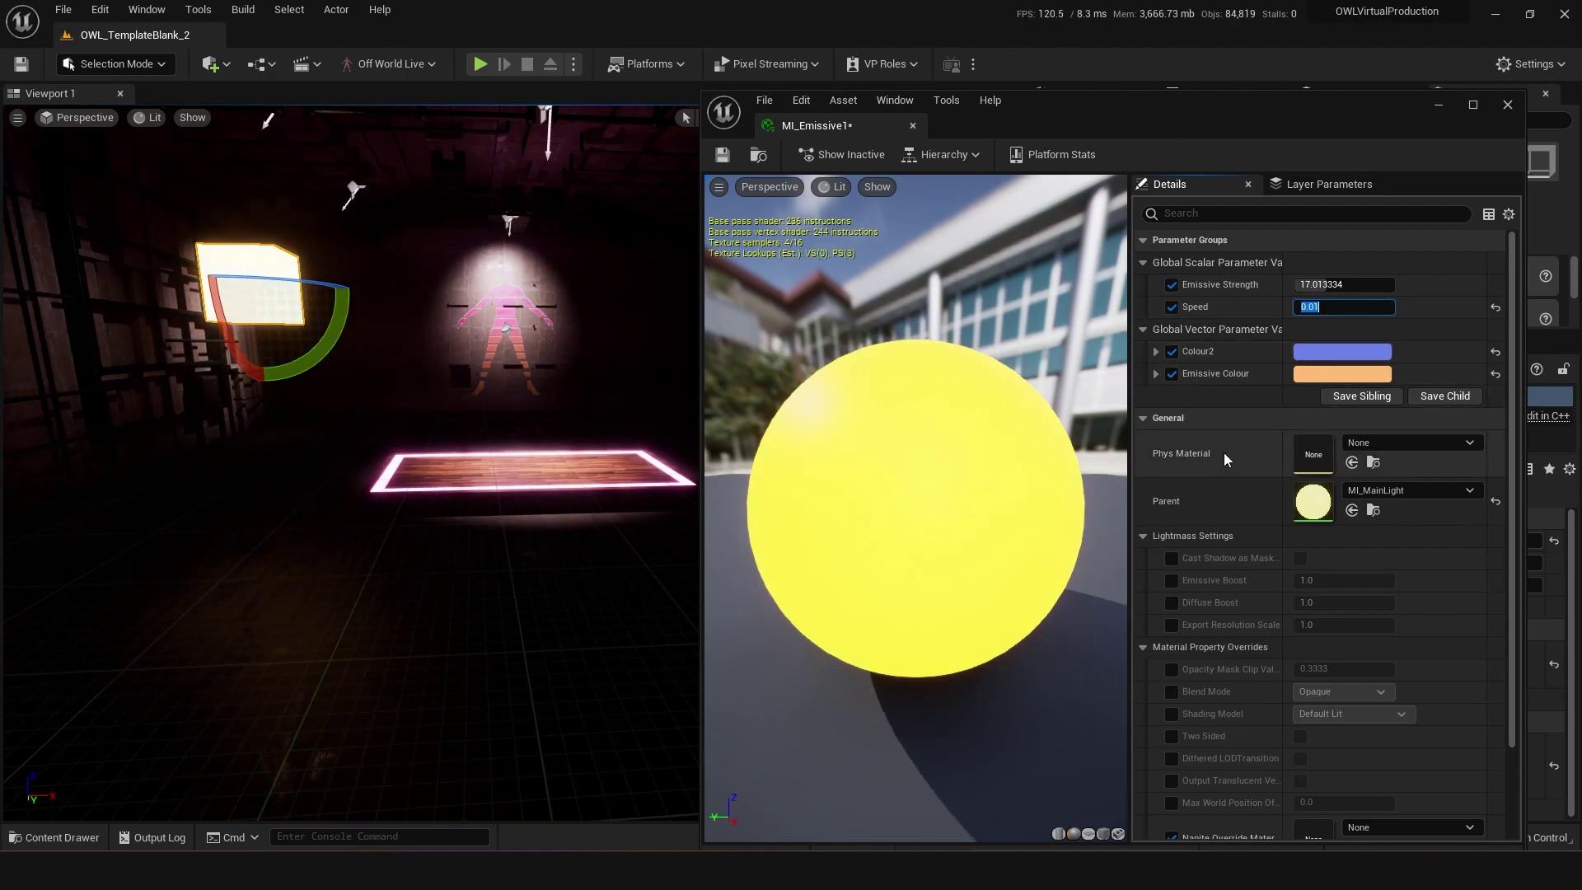
type("0.09")
key("Return")
type("1")
key("Return")
scroll(493, 526, "down", 3)
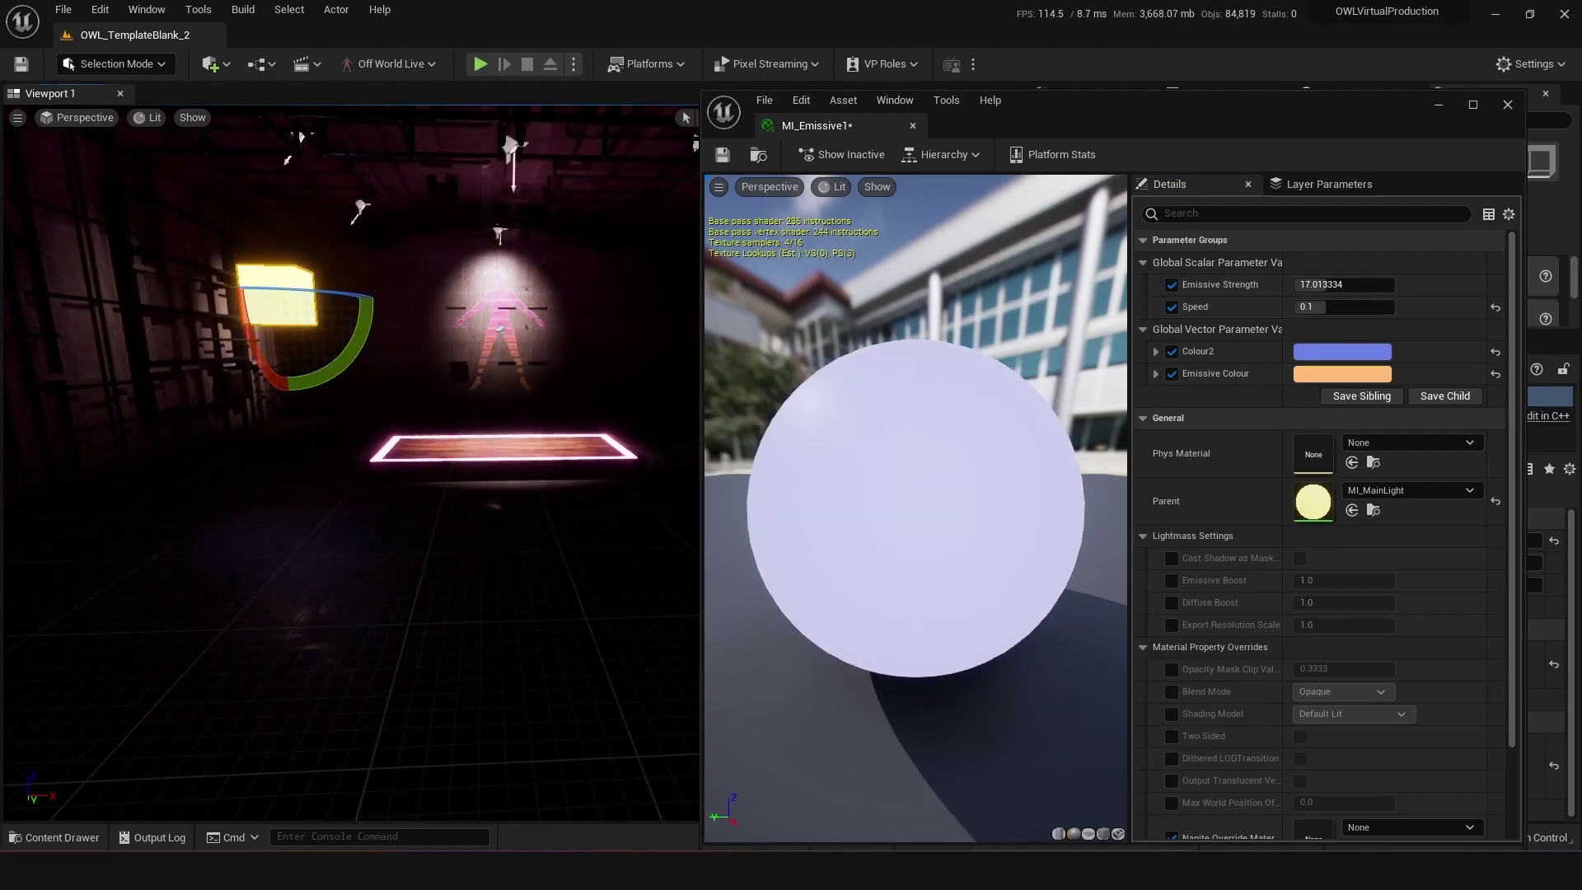
left_click(1172, 353)
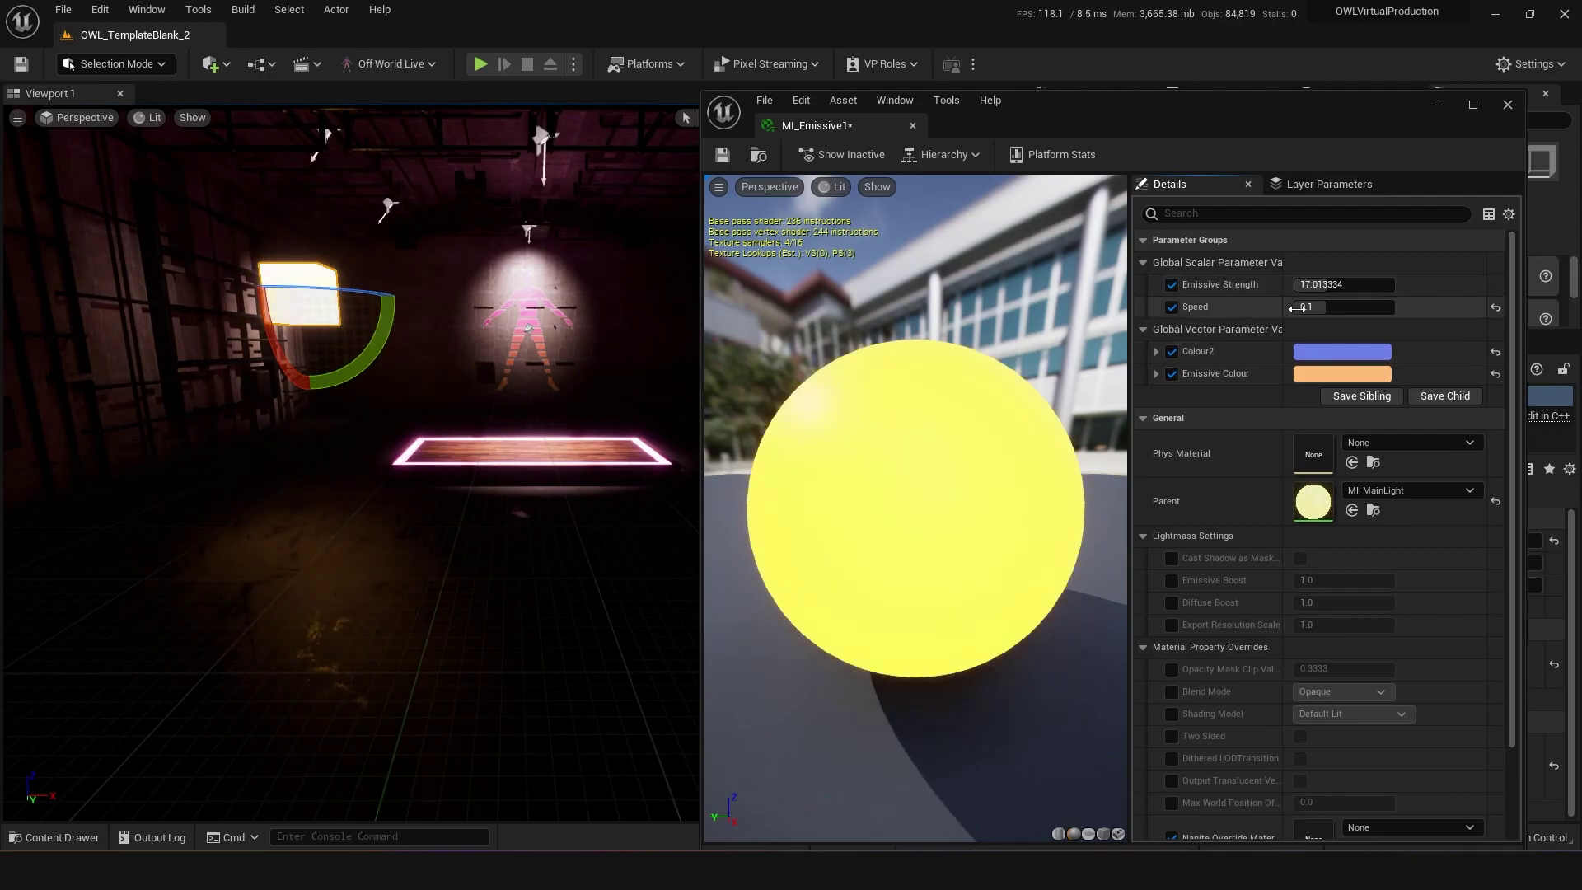
Set the Speed of MI_Emissive1 to 0
left_click(1301, 307)
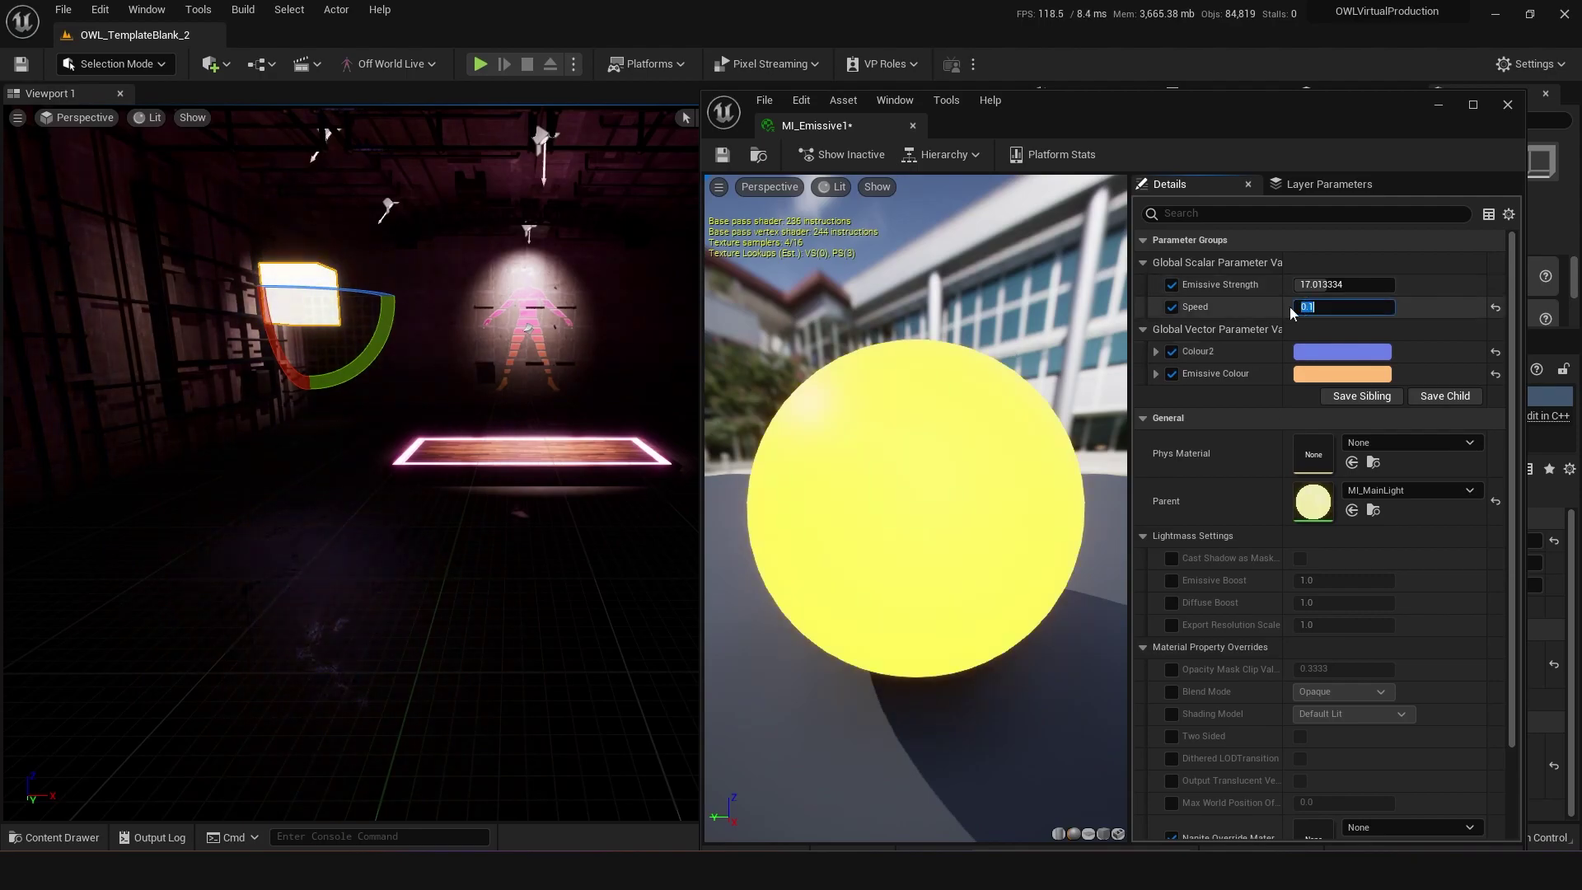
type("0")
key("Return")
Change the Emissive Colour of MI_Emissive1 to violet-blue, set its Emissive Strength to 20.4, and close the material editor
left_click(1343, 373)
left_click_drag(1137, 482, 1056, 464)
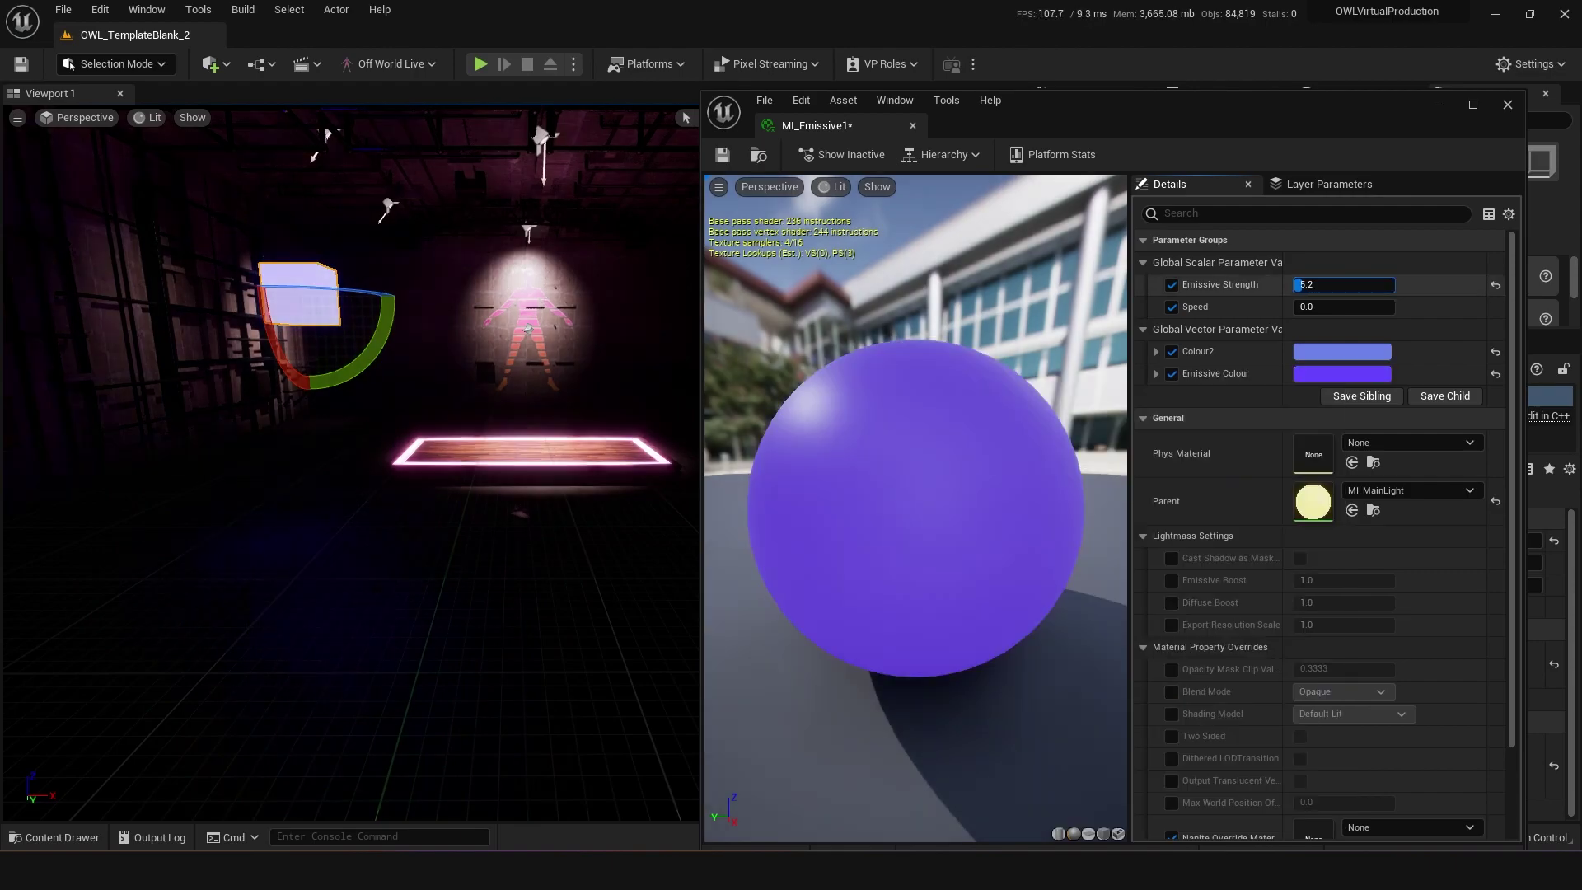
left_click_drag(1300, 285, 1302, 286)
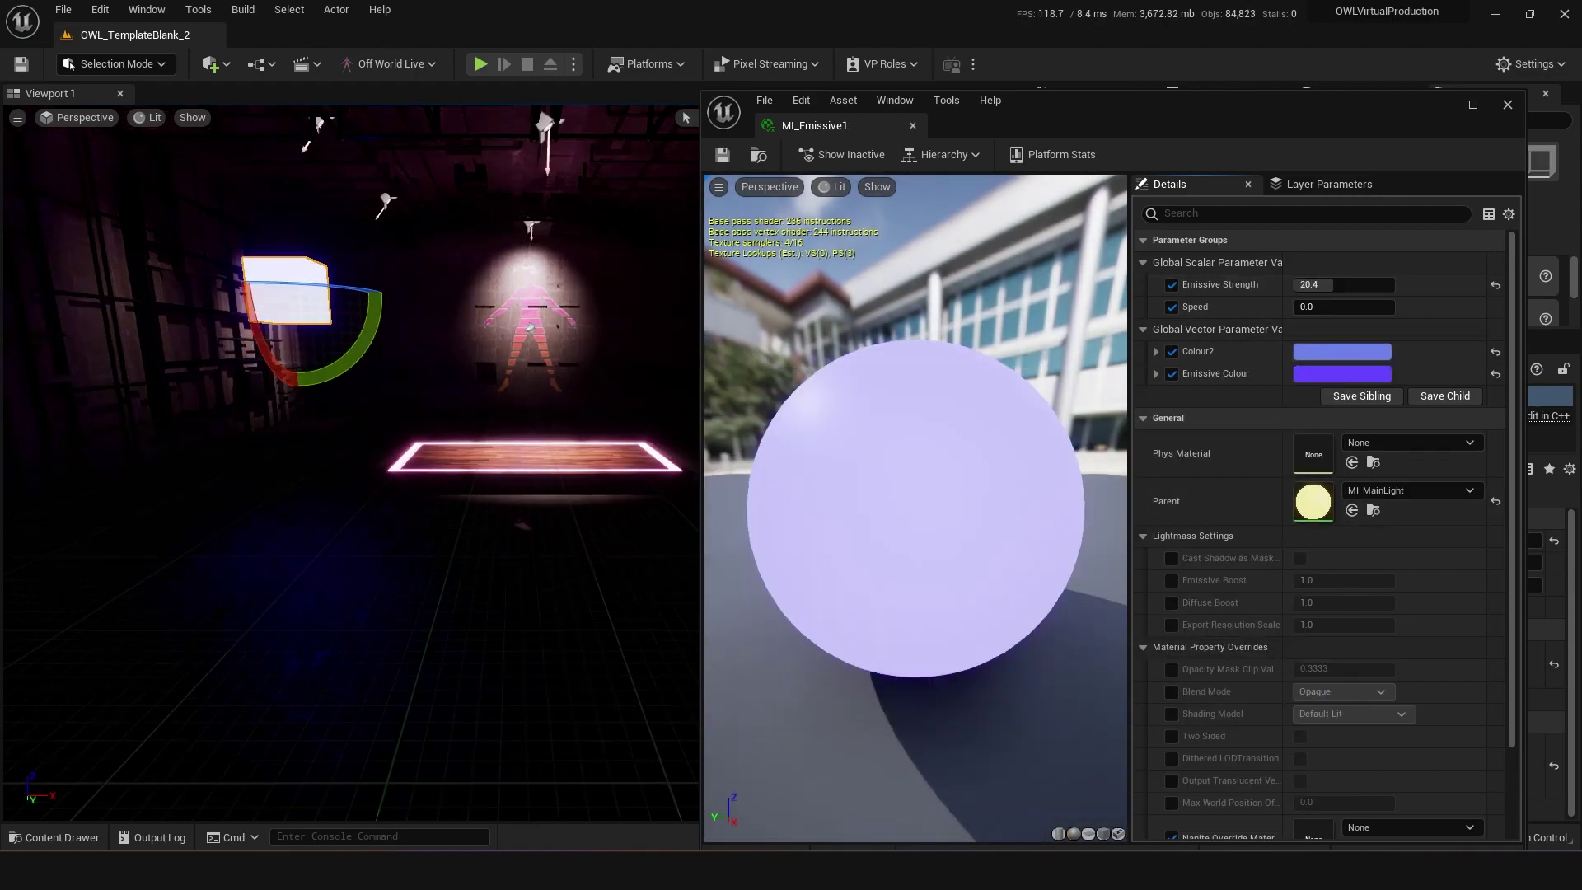
left_click(1505, 108)
Scale the glowing cube into a long thin bar, 0.25 in X and 9.5 in Y, and move it against the left wall
mouse_move(396, 495)
right_mouse_down()
mouse_move(395, 513)
mouse_move(387, 495)
right_mouse_up()
key("r")
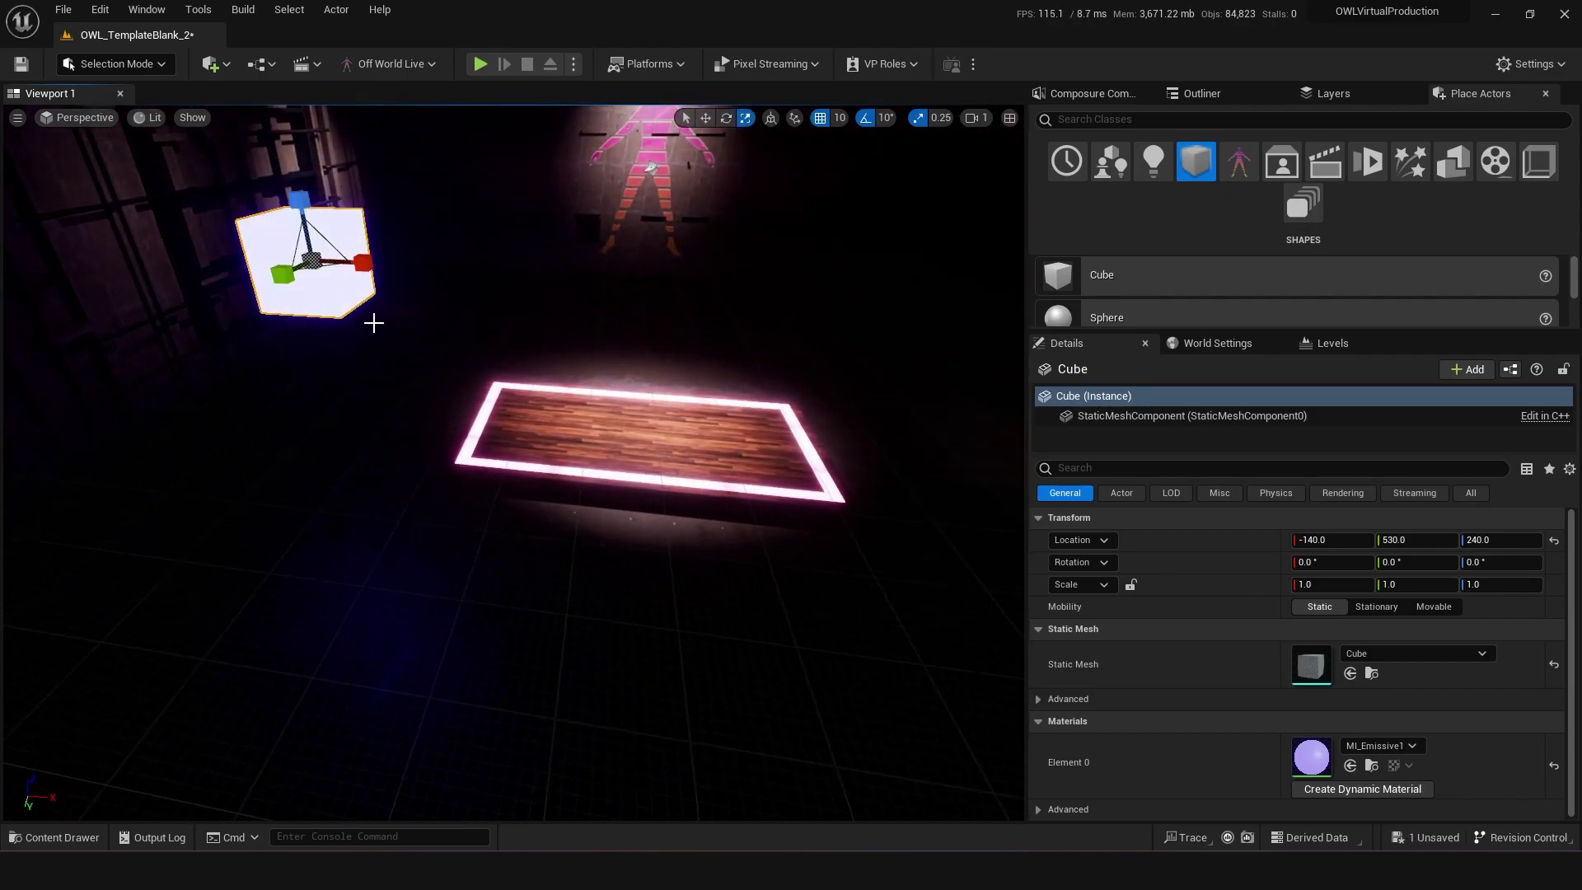
key("r")
left_click_drag(372, 263, 198, 312)
key("w")
right_click_drag(432, 396, 386, 404)
left_click_drag(470, 387, 130, 329)
left_click_drag(338, 462, 354, 527)
right_click_drag(354, 528, 263, 419)
Duplicate the glowing bar onto the opposite wall at X 1230, Y -600, Z 240
left_click_drag(290, 356, 412, 336)
right_click_drag(461, 569, 508, 598)
right_click_drag(614, 579, 422, 564)
left_click_drag(277, 390, 239, 393)
right_click_drag(461, 528, 325, 506)
left_click_drag(1331, 541, 1294, 541)
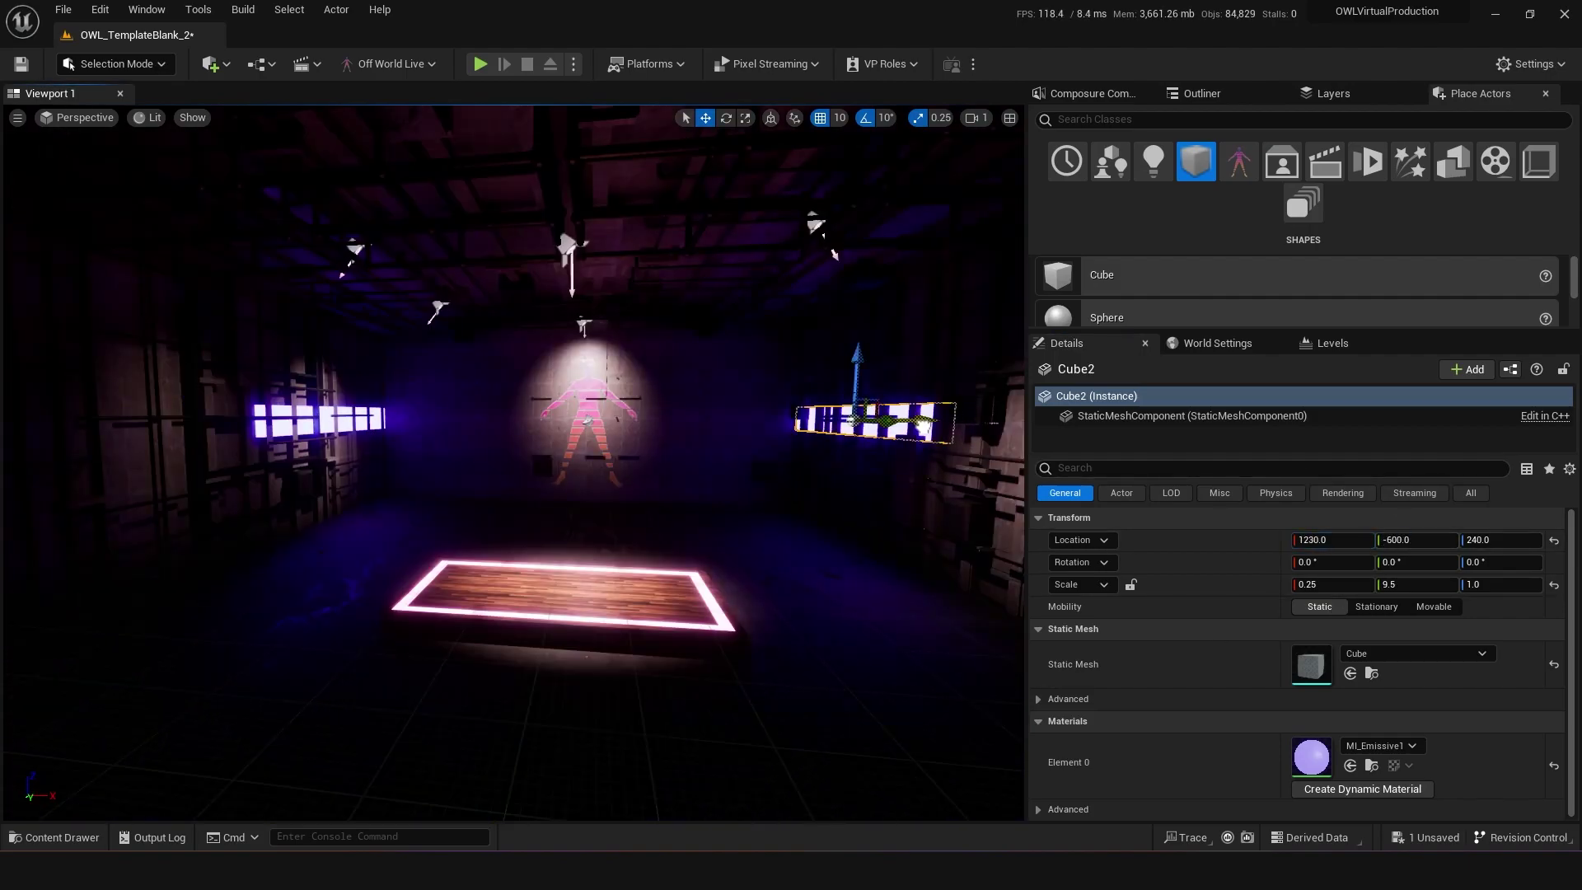
Duplicate both wall bars upward to Z 600 and again downward to Z -80
left_click(327, 422, "shift")
left_click_drag(331, 375, 341, 270, "alt")
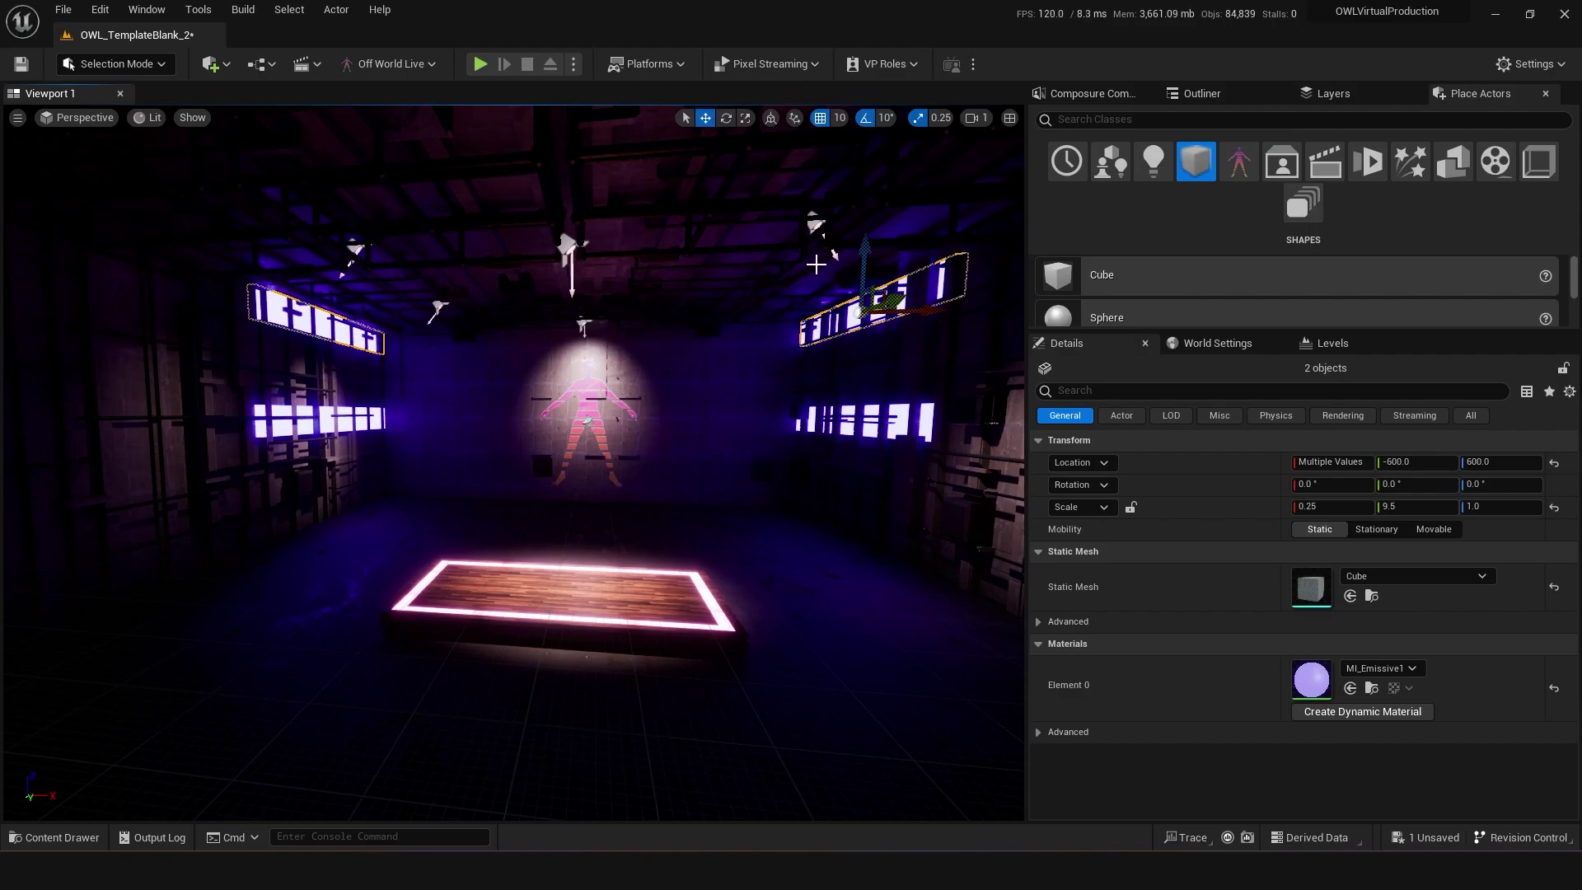
left_click_drag(866, 251, 864, 476, "alt")
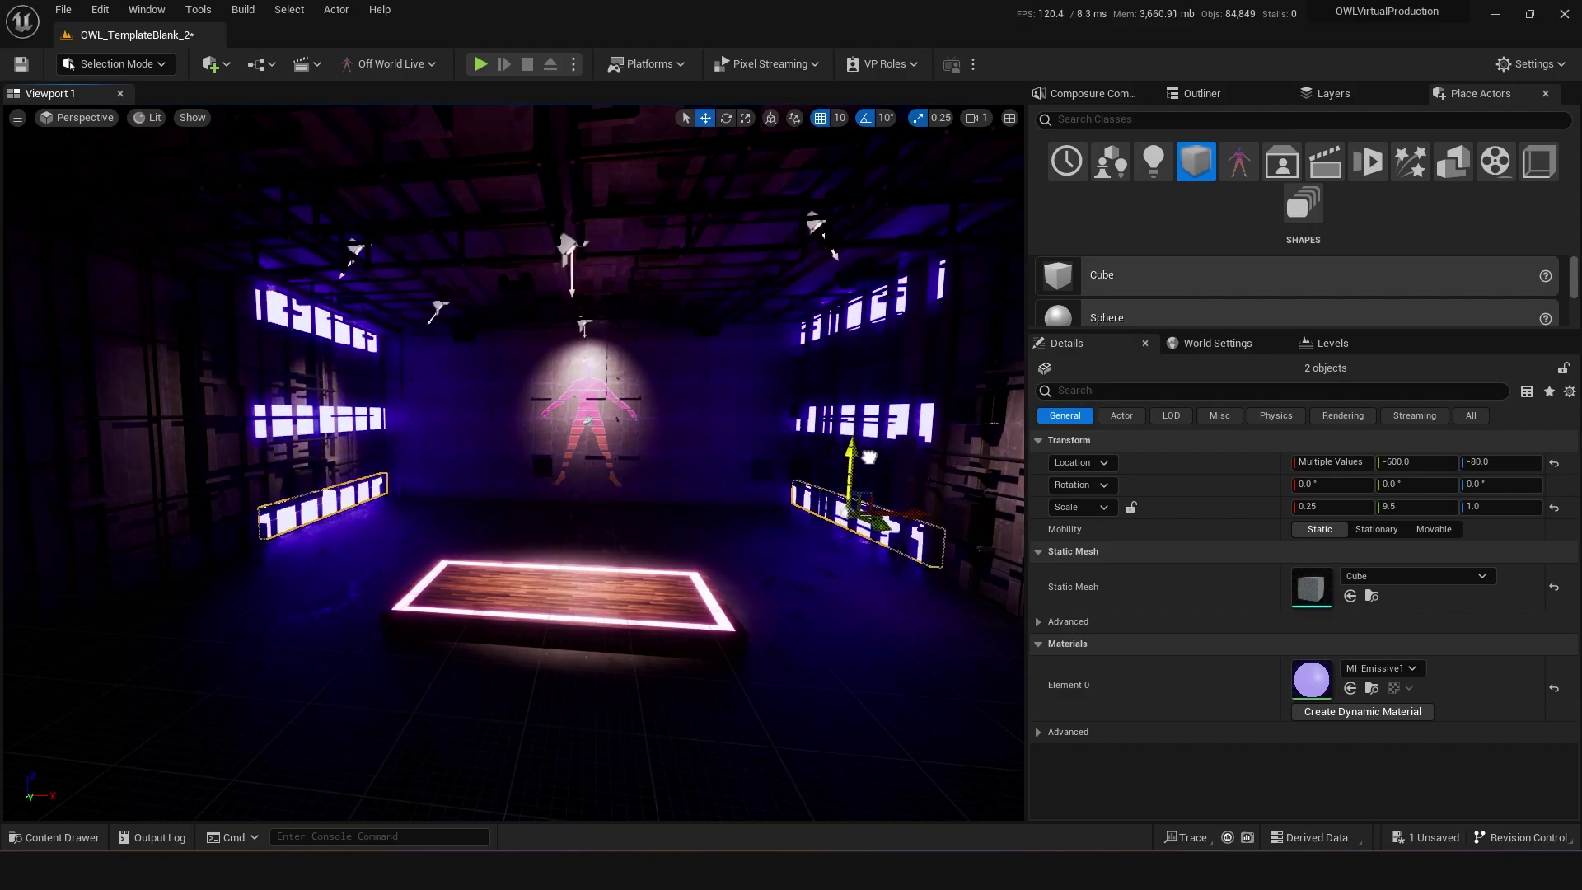
Duplicate the three left-wall bars, rotate the copies by -90°, and place them along the ceiling
right_click_drag(659, 470, 713, 469)
left_click(218, 322)
left_click(219, 425, "ctrl")
left_click(222, 522, "ctrl")
left_click_drag(288, 513, 546, 531, "alt")
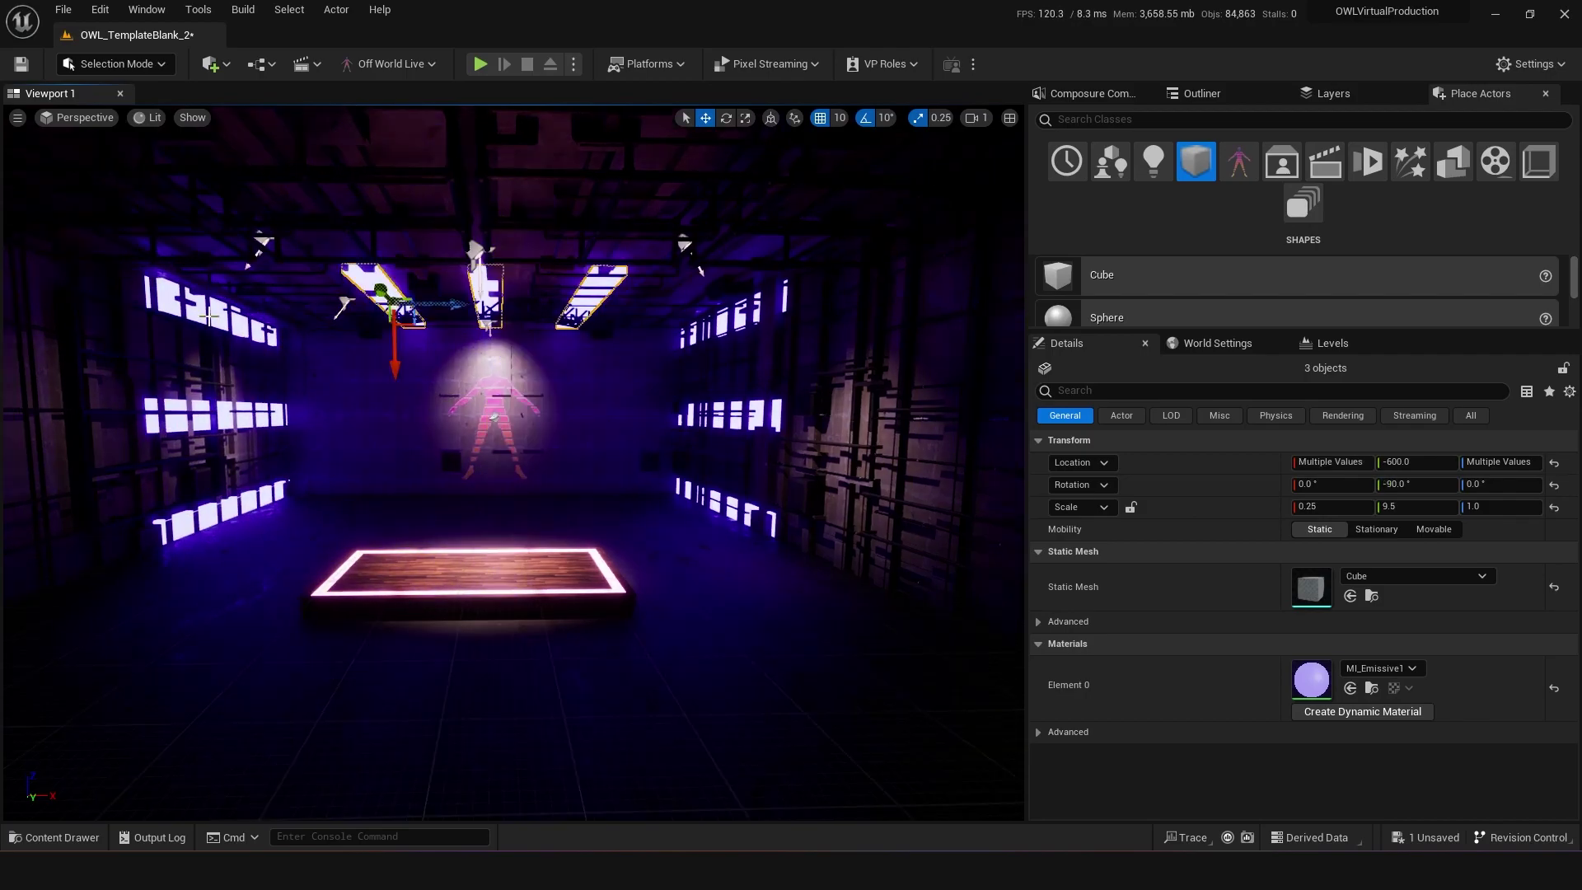
Select all nine glowing bars on the walls and ceiling and group them in a new Outliner folder
left_click(197, 323, "ctrl")
left_click(196, 422, "ctrl")
left_click(208, 517, "ctrl")
left_click(730, 319, "ctrl")
left_click(733, 416, "ctrl")
left_click(744, 505, "ctrl")
left_click(1208, 94)
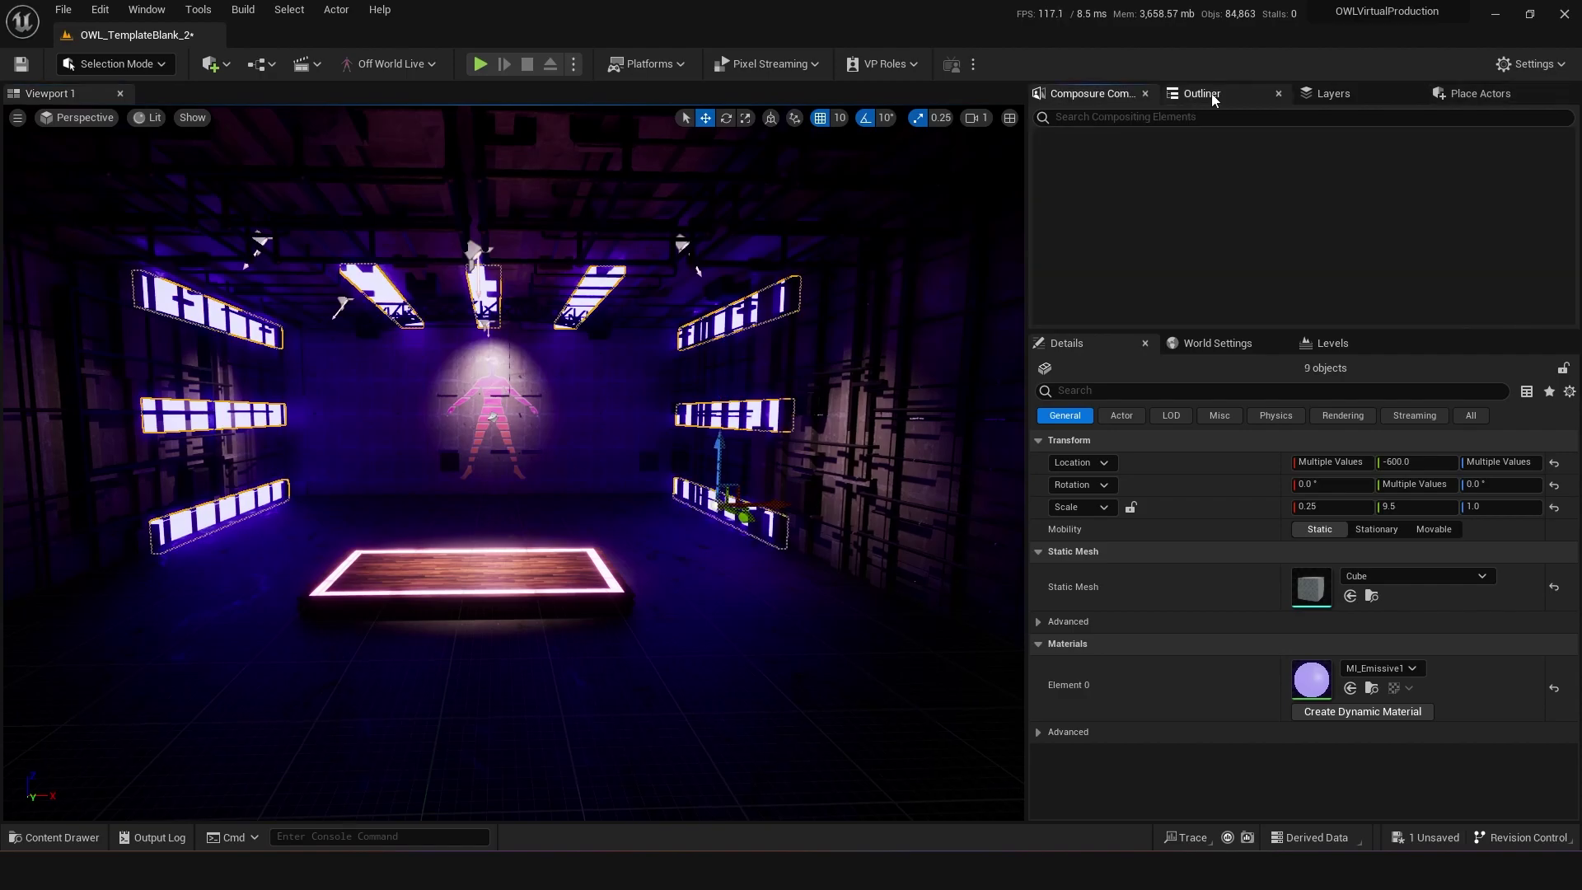
left_click(1545, 119)
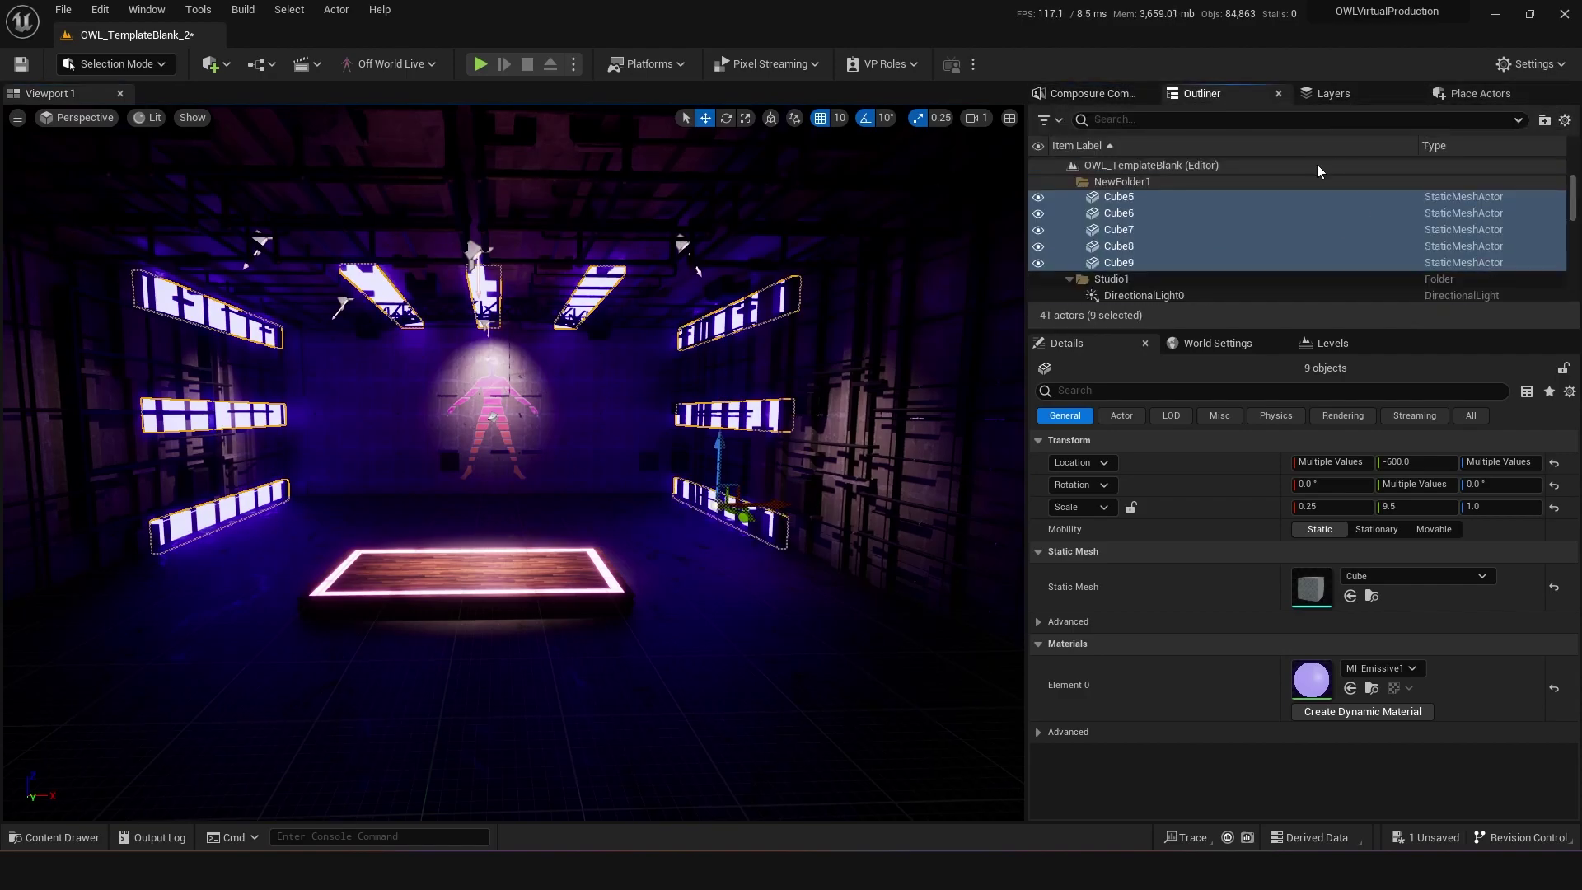
Rename the new Outliner folder to Emissives
left_click(1113, 182)
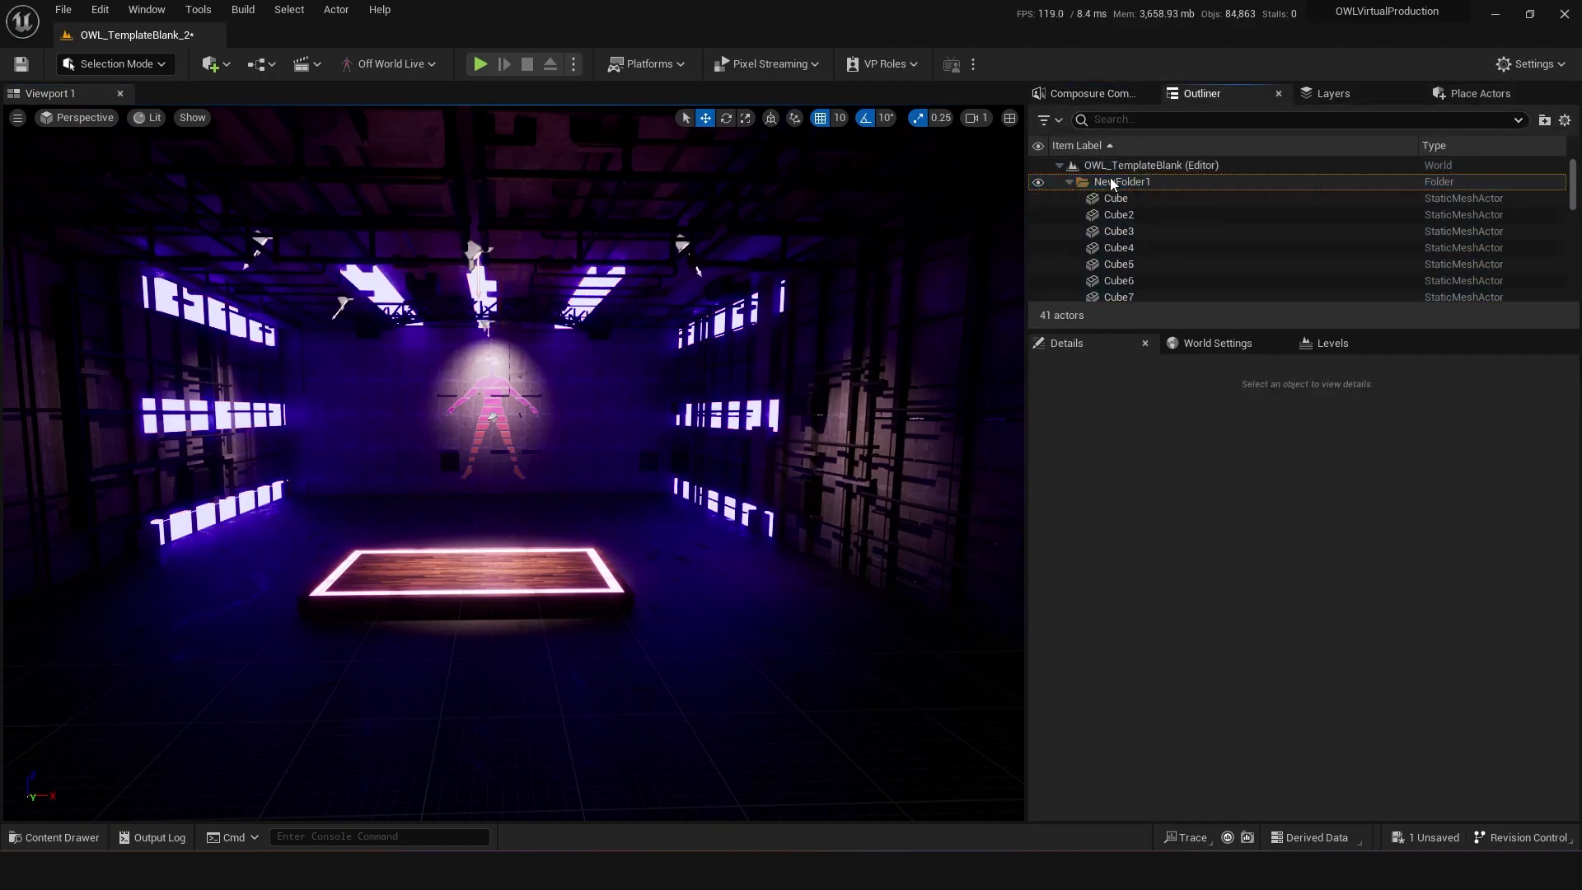
left_click(1112, 182)
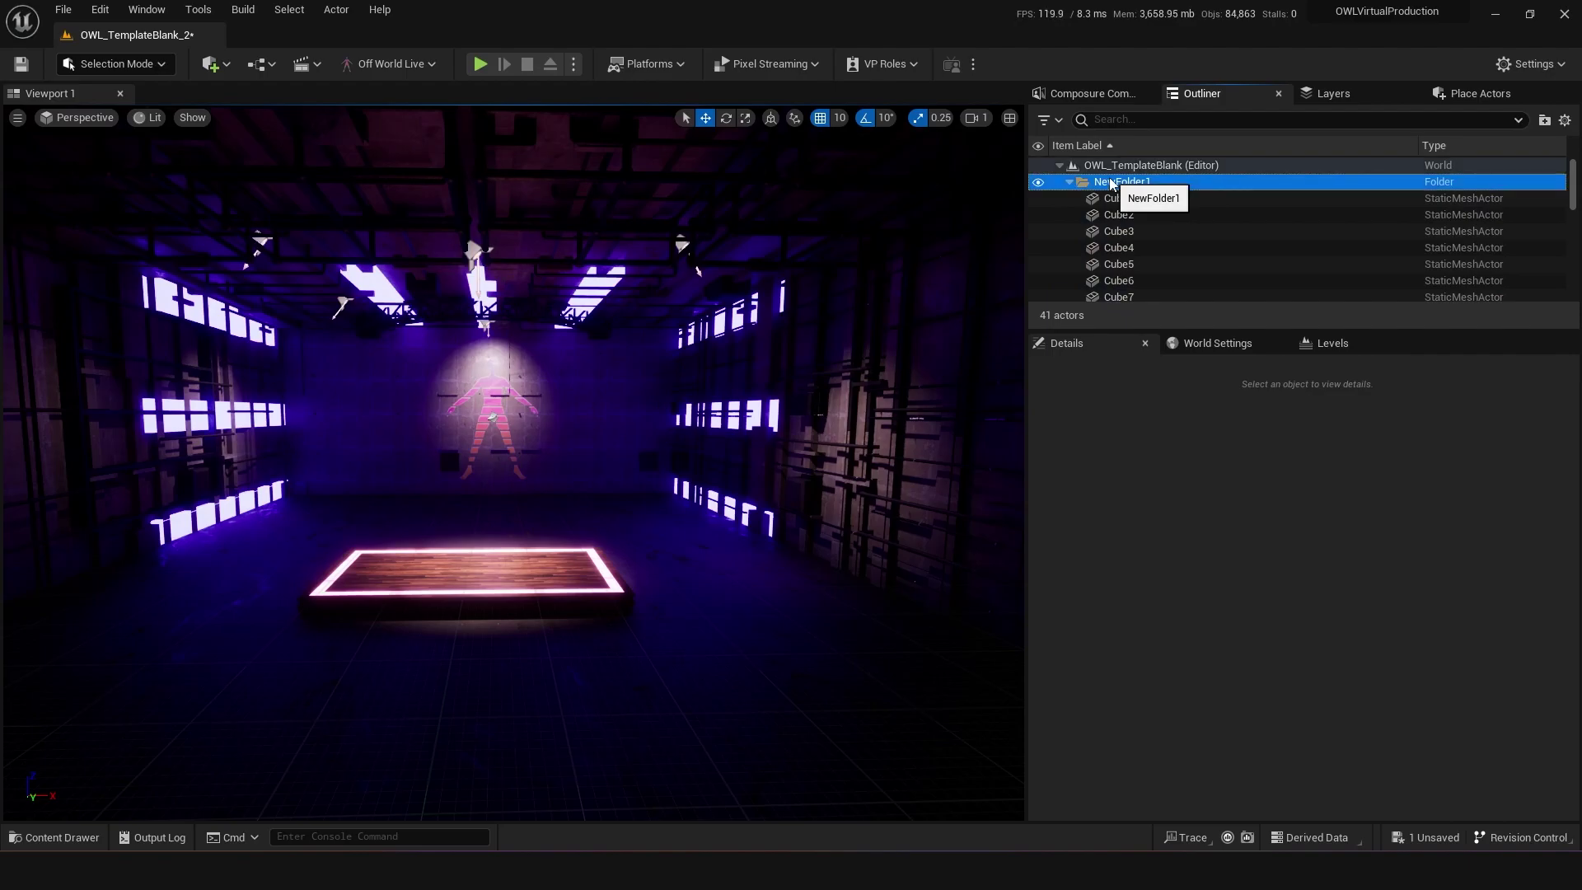
left_click(1112, 183)
type("Emissive")
type("s")
Duplicate the three ceiling bars toward the front of the room, adjust the copies' position along Y, and save the level
right_click_drag(697, 601, 697, 601)
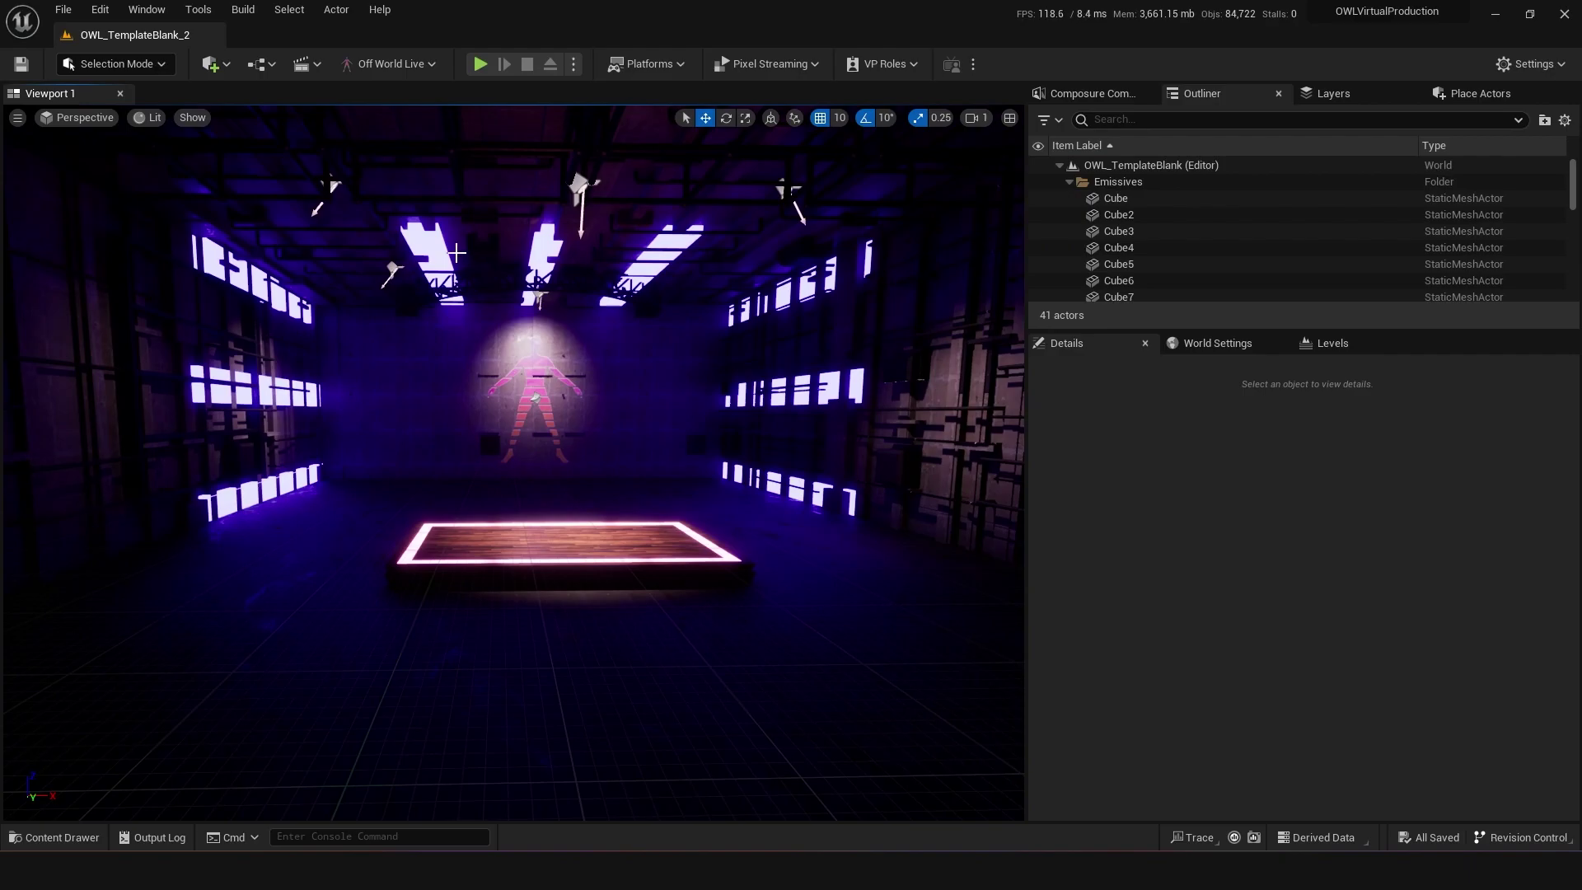
left_click(436, 266)
right_click_drag(437, 266, 484, 253)
left_click_drag(523, 286, 574, 276, "alt")
left_click_drag(574, 276, 577, 275, "alt")
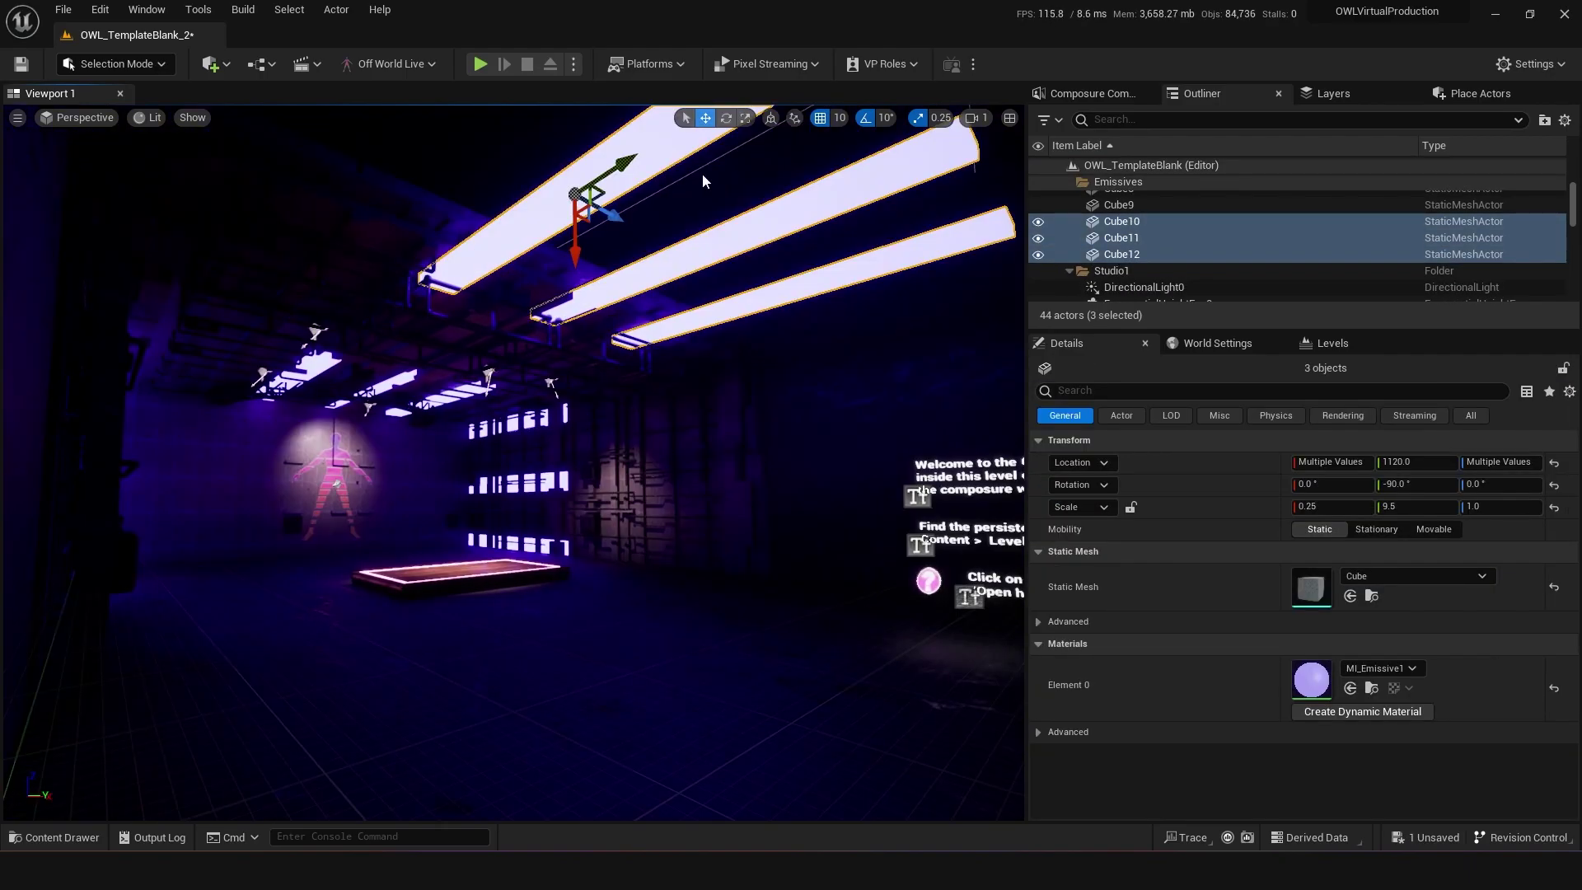
left_click_drag(615, 170, 424, 266)
key("ctrl+s")
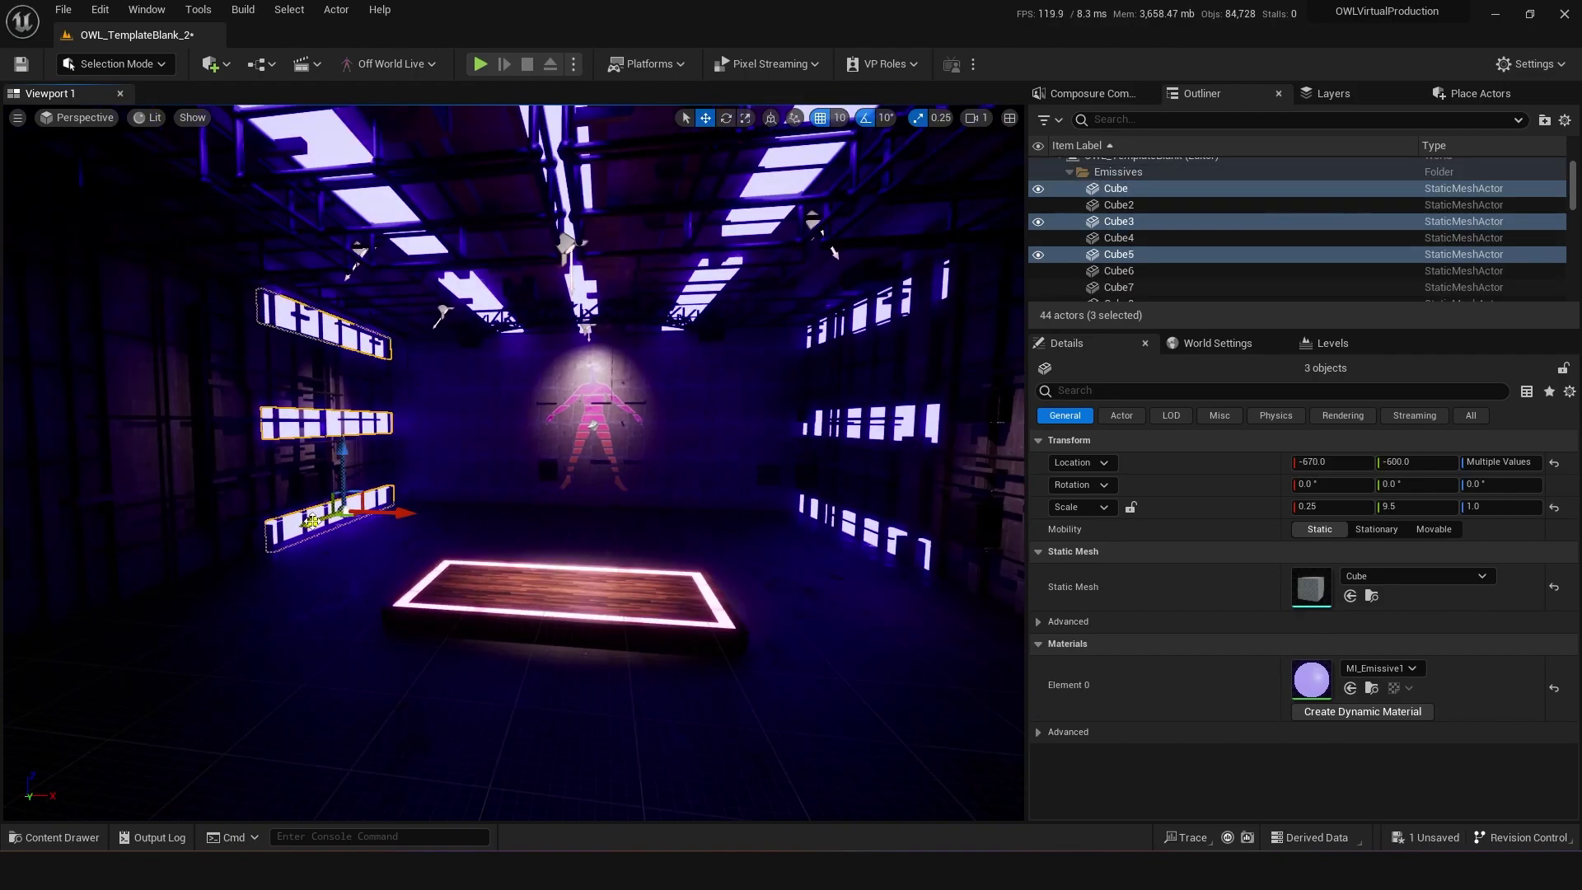
Duplicate the three bars on each side wall toward the front of the room, placing the right-wall copies at Y 330, and save
left_click_drag(306, 524, 60, 609, "alt")
right_click_drag(527, 378, 618, 375)
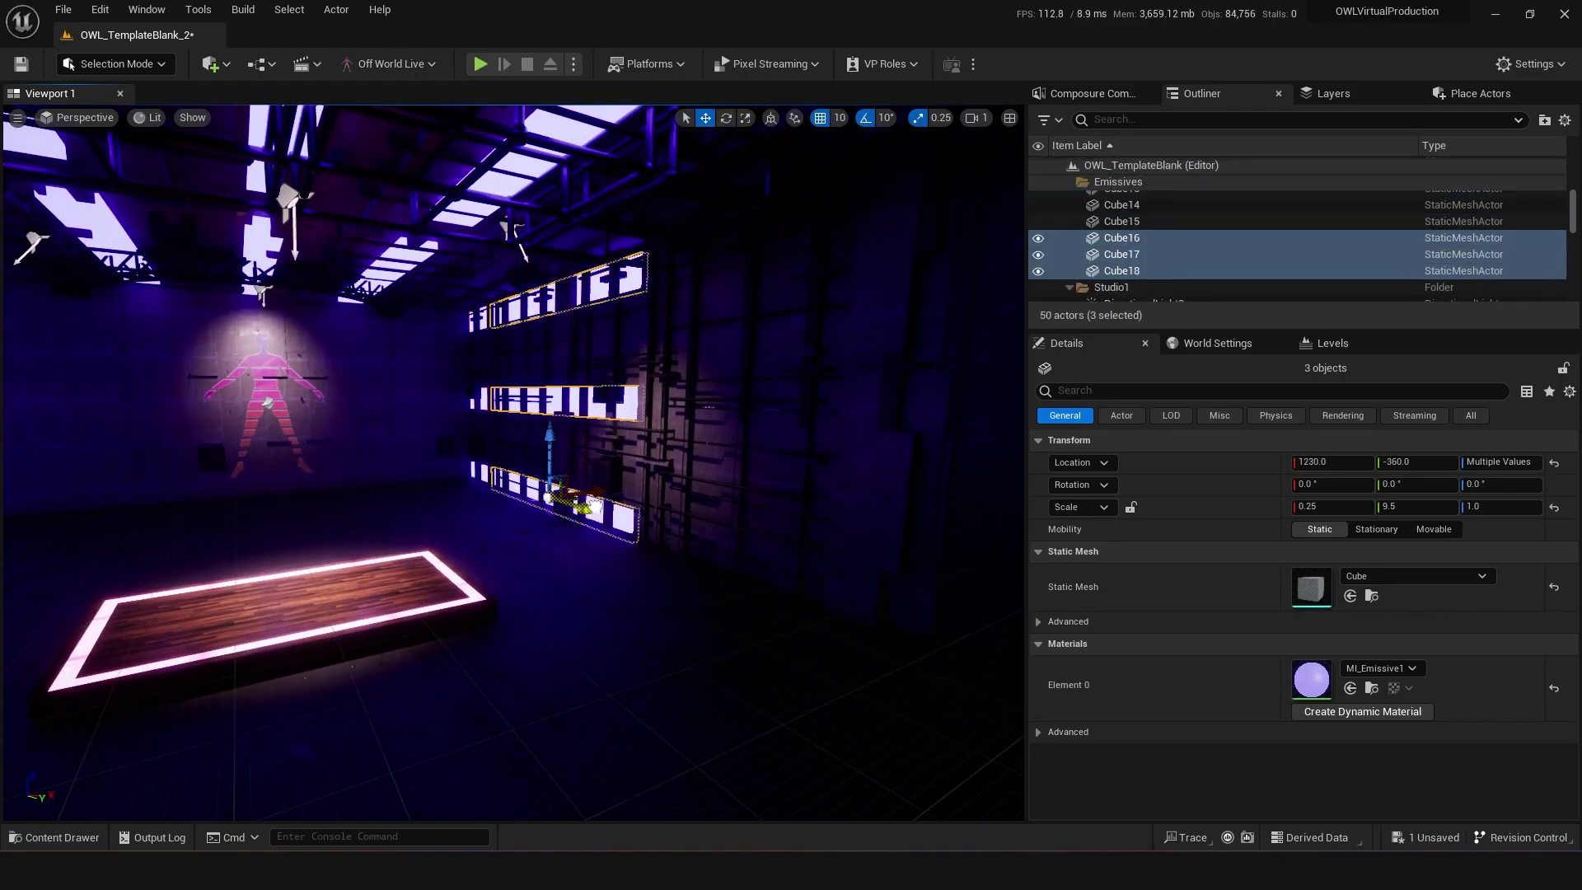
left_click_drag(595, 507, 748, 560, "alt")
right_click_drag(748, 561, 739, 632)
key("ctrl+s")
Select the stage platform in the middle of the room and focus the view on it
right_click_drag(558, 601, 379, 422)
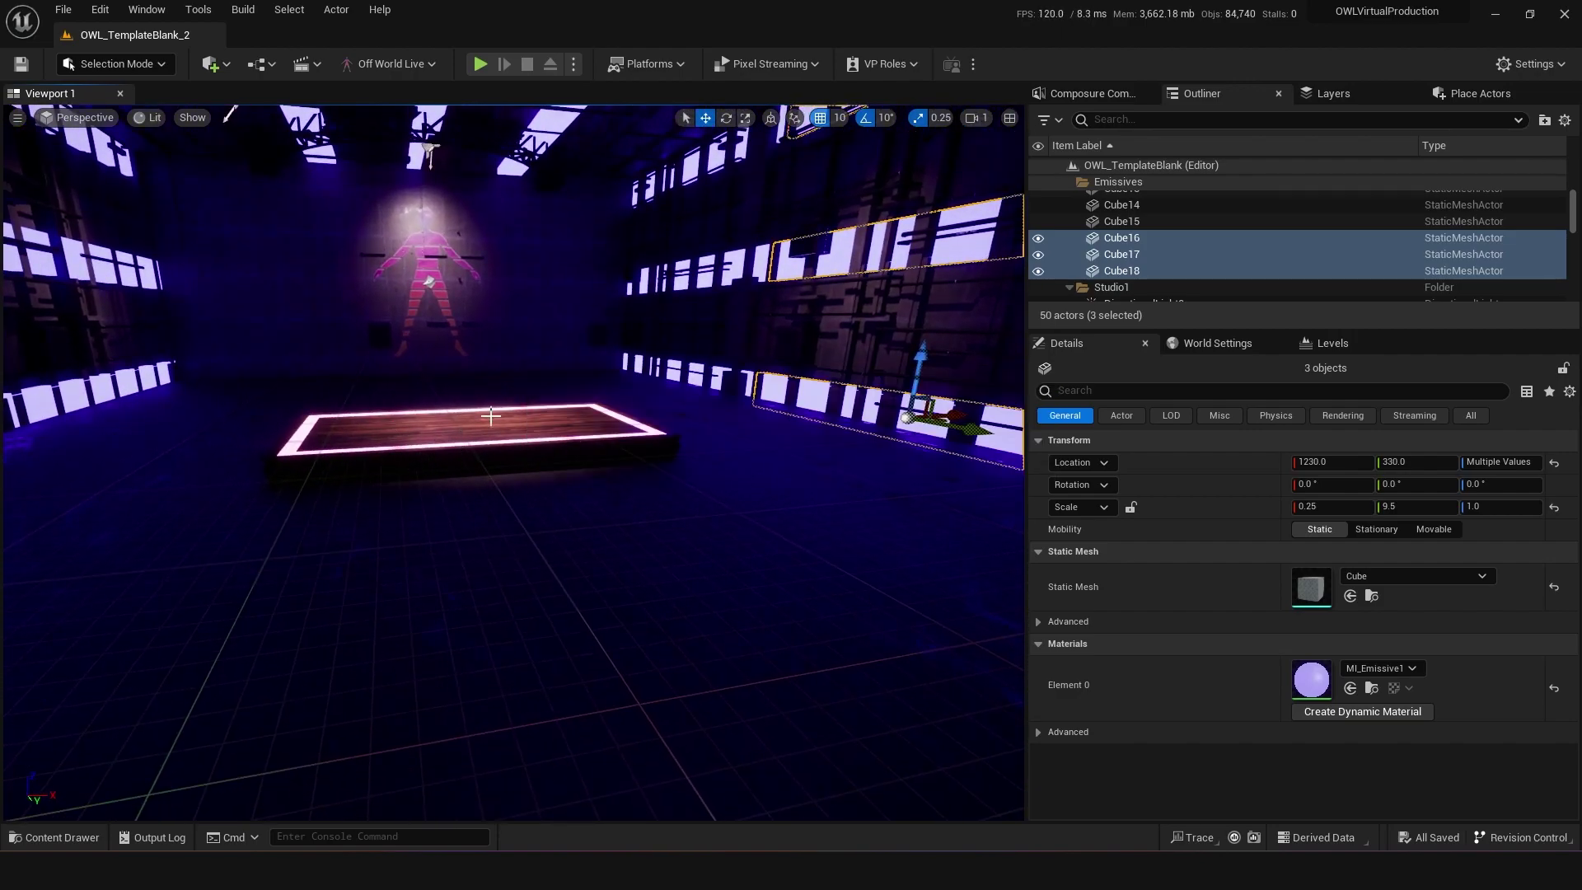
mouse_move(487, 416)
right_mouse_down()
mouse_move(461, 433)
mouse_move(478, 445)
right_mouse_up()
left_click(466, 456)
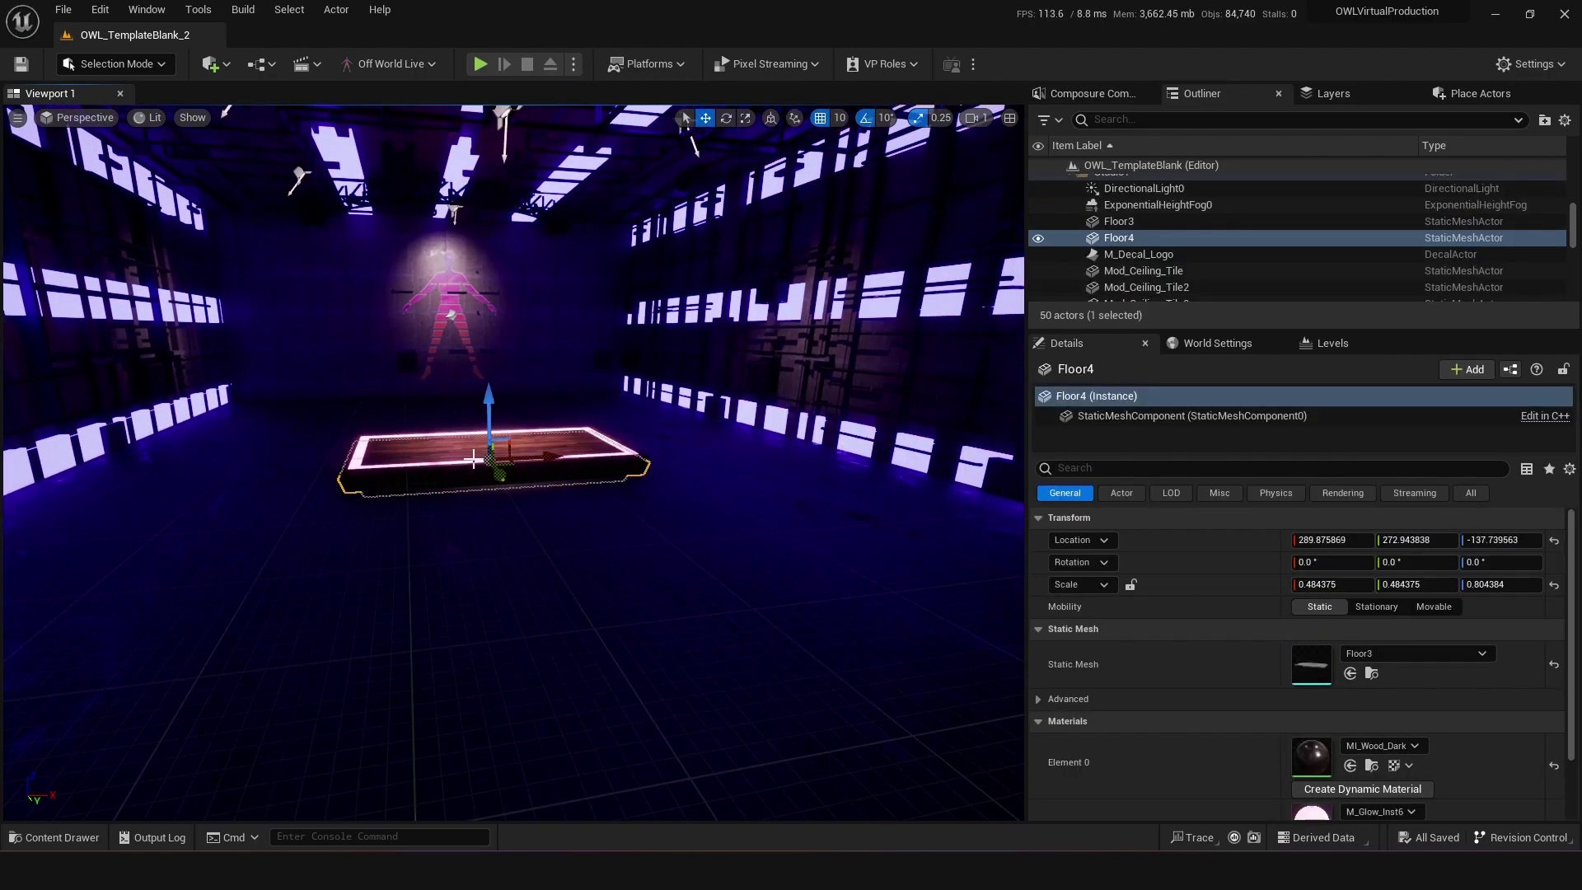
key("f")
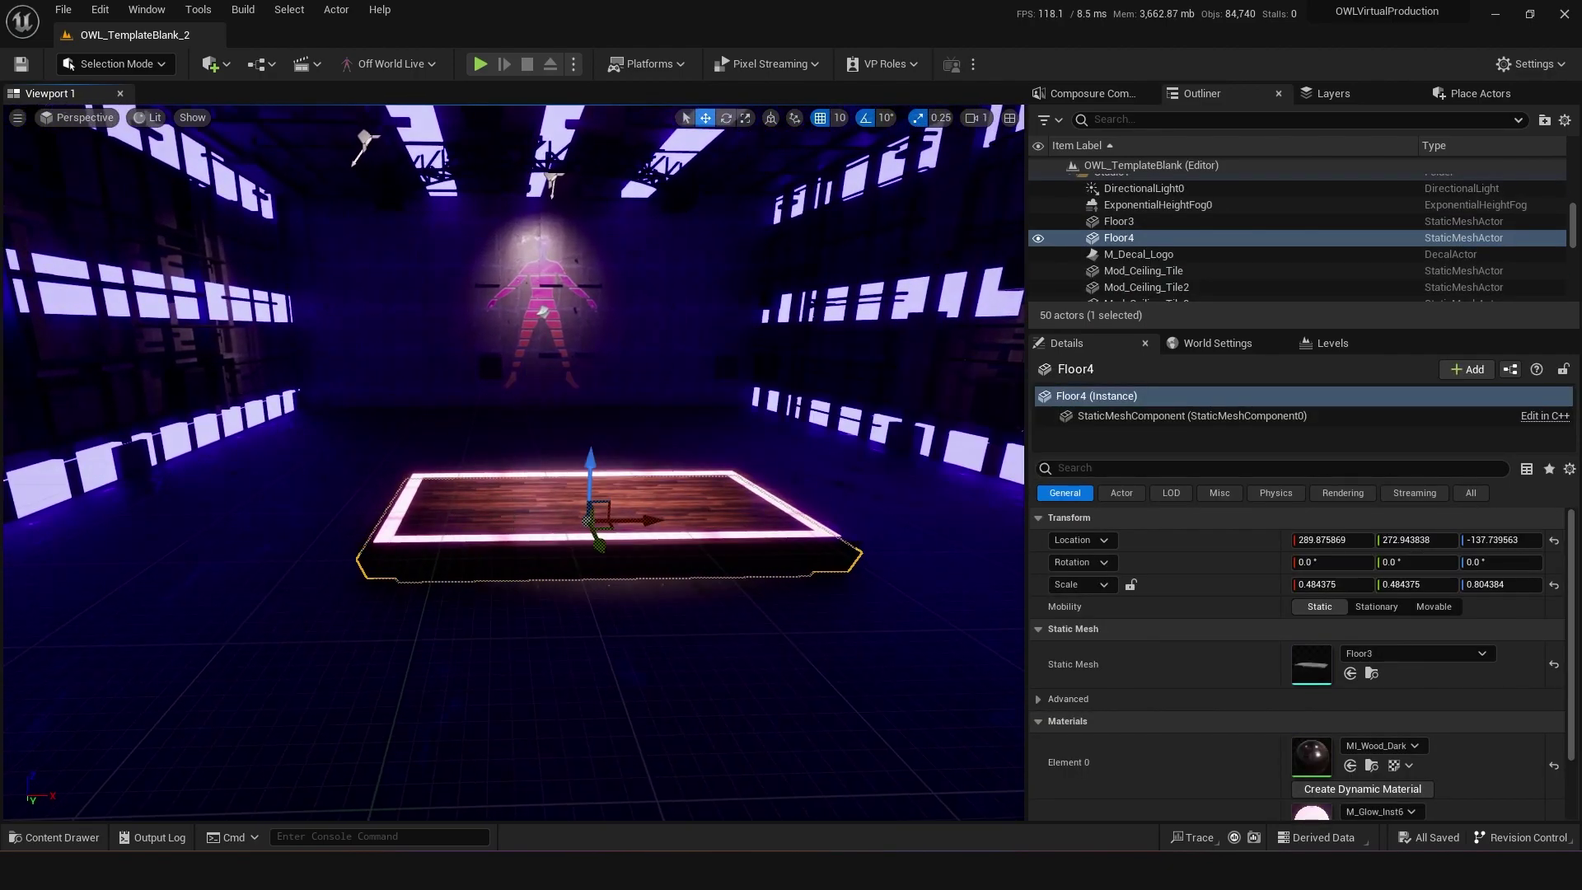
Open the M_floor1 material instance from Environment/Materials/RealWorld and inspect its preview and parameters
key("ctrl+space")
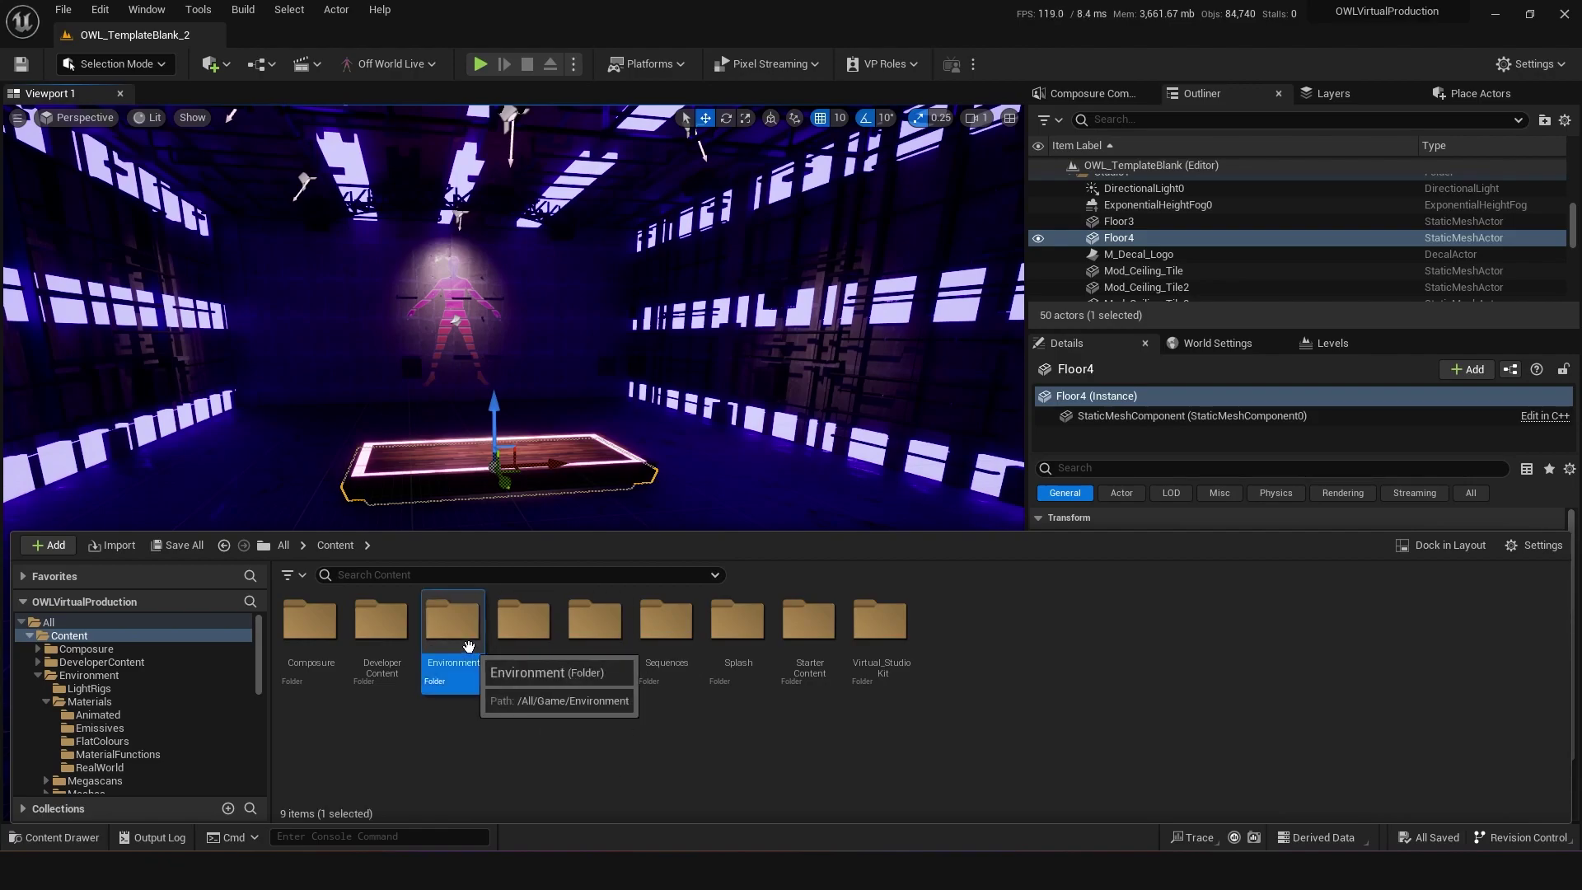
double_click(468, 645)
double_click(380, 619)
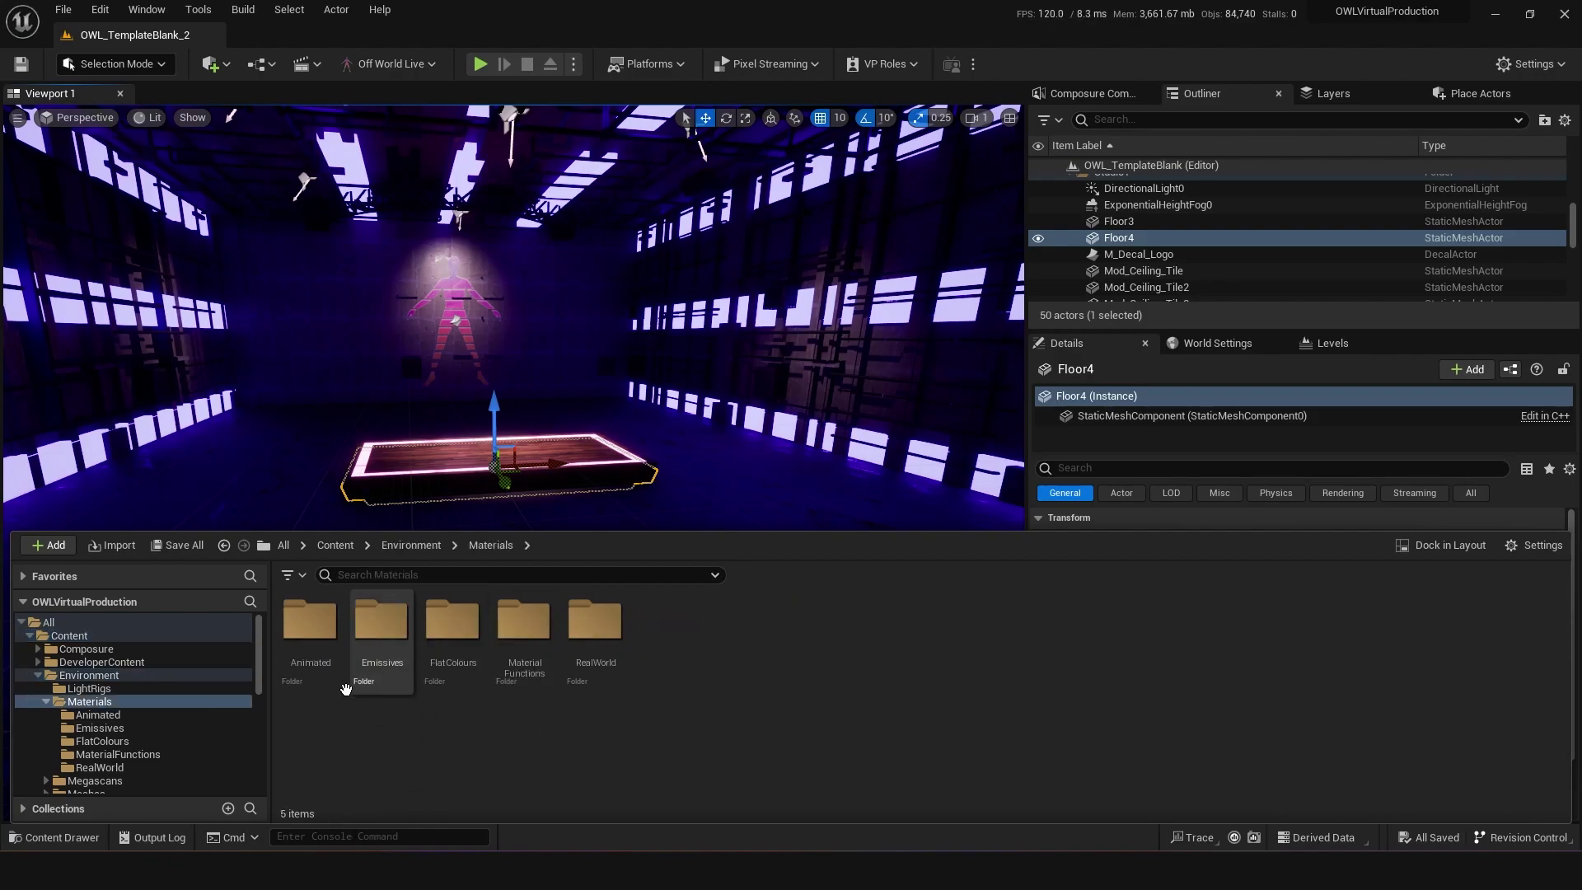
double_click(594, 622)
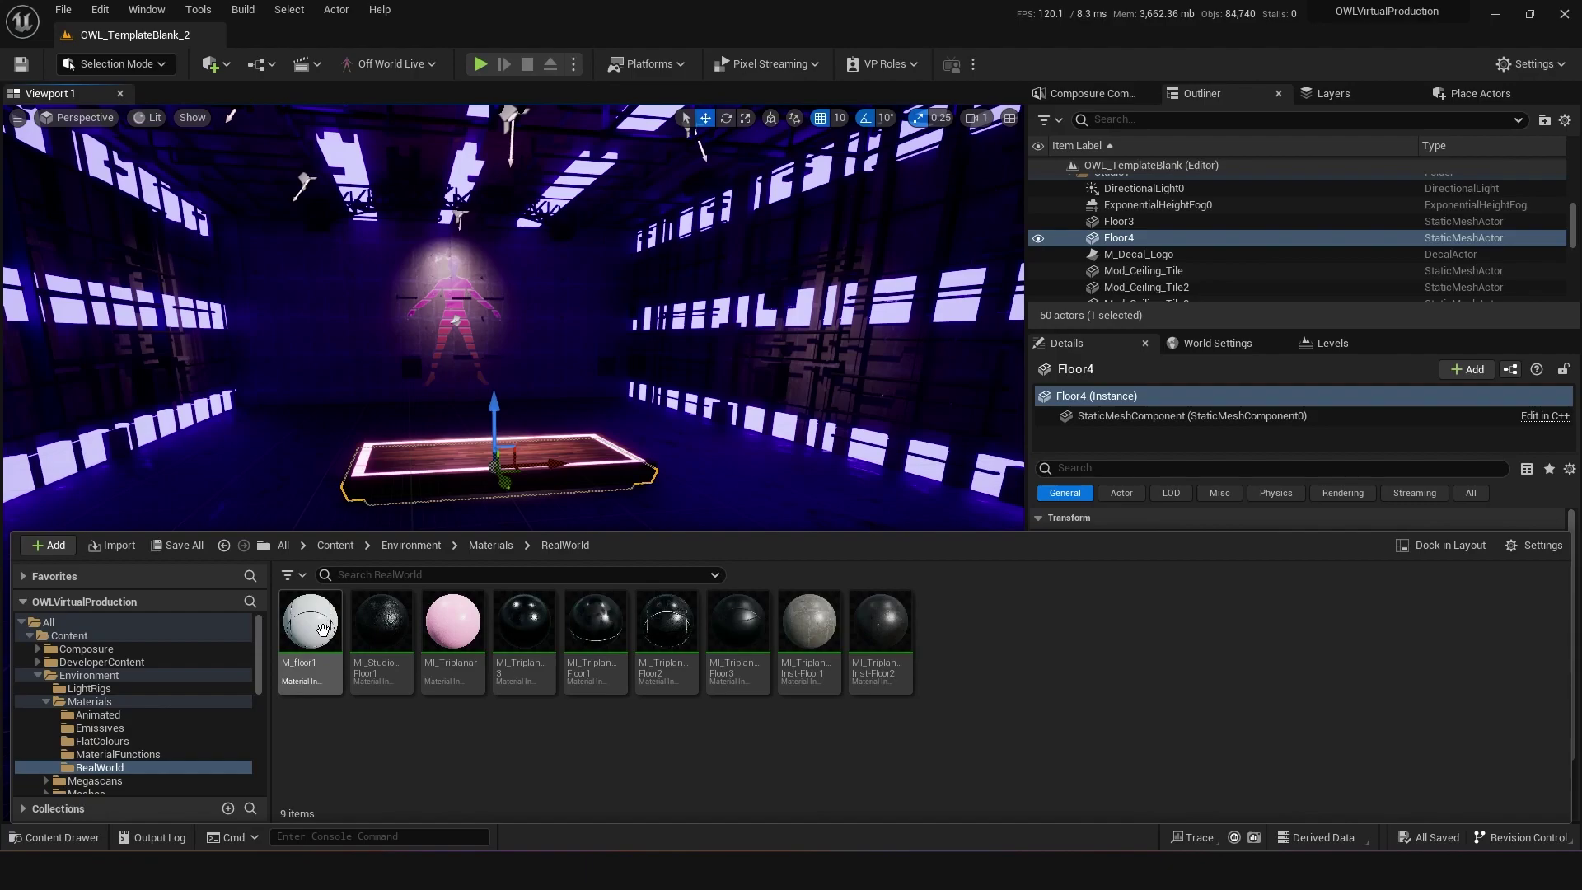
double_click(298, 638)
mouse_move(941, 430)
left_mouse_down()
mouse_move(907, 432)
mouse_move(941, 431)
left_mouse_up()
left_click_drag(1042, 536, 1151, 580)
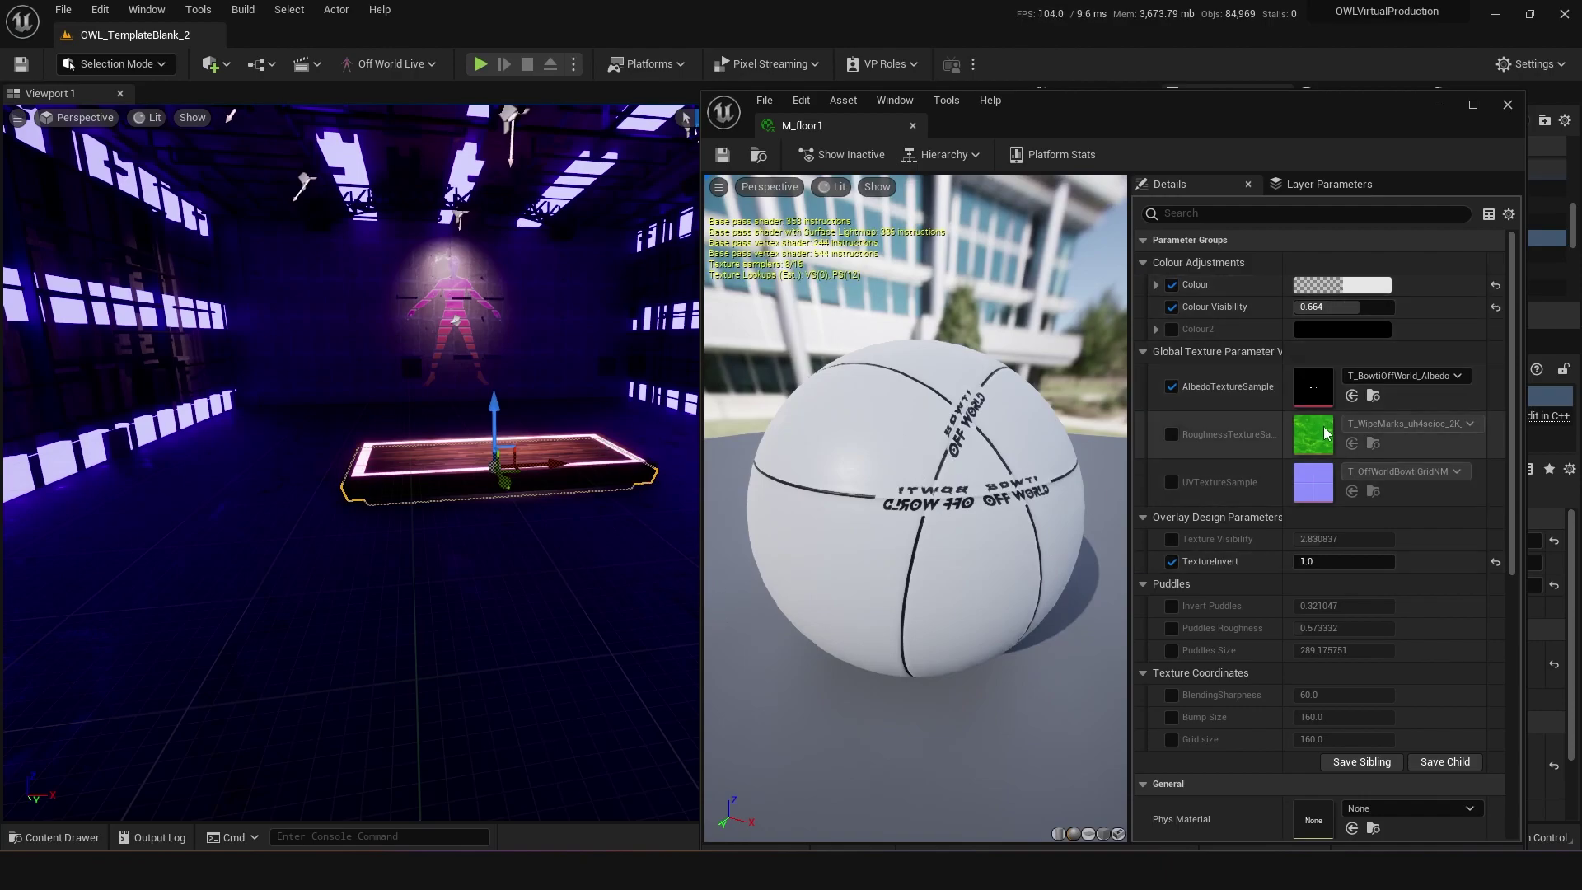
Create a material instance of M_floor1 named MI_WhiteFloor2 and move it to MyFolder
key("ctrl+space")
right_click(902, 678)
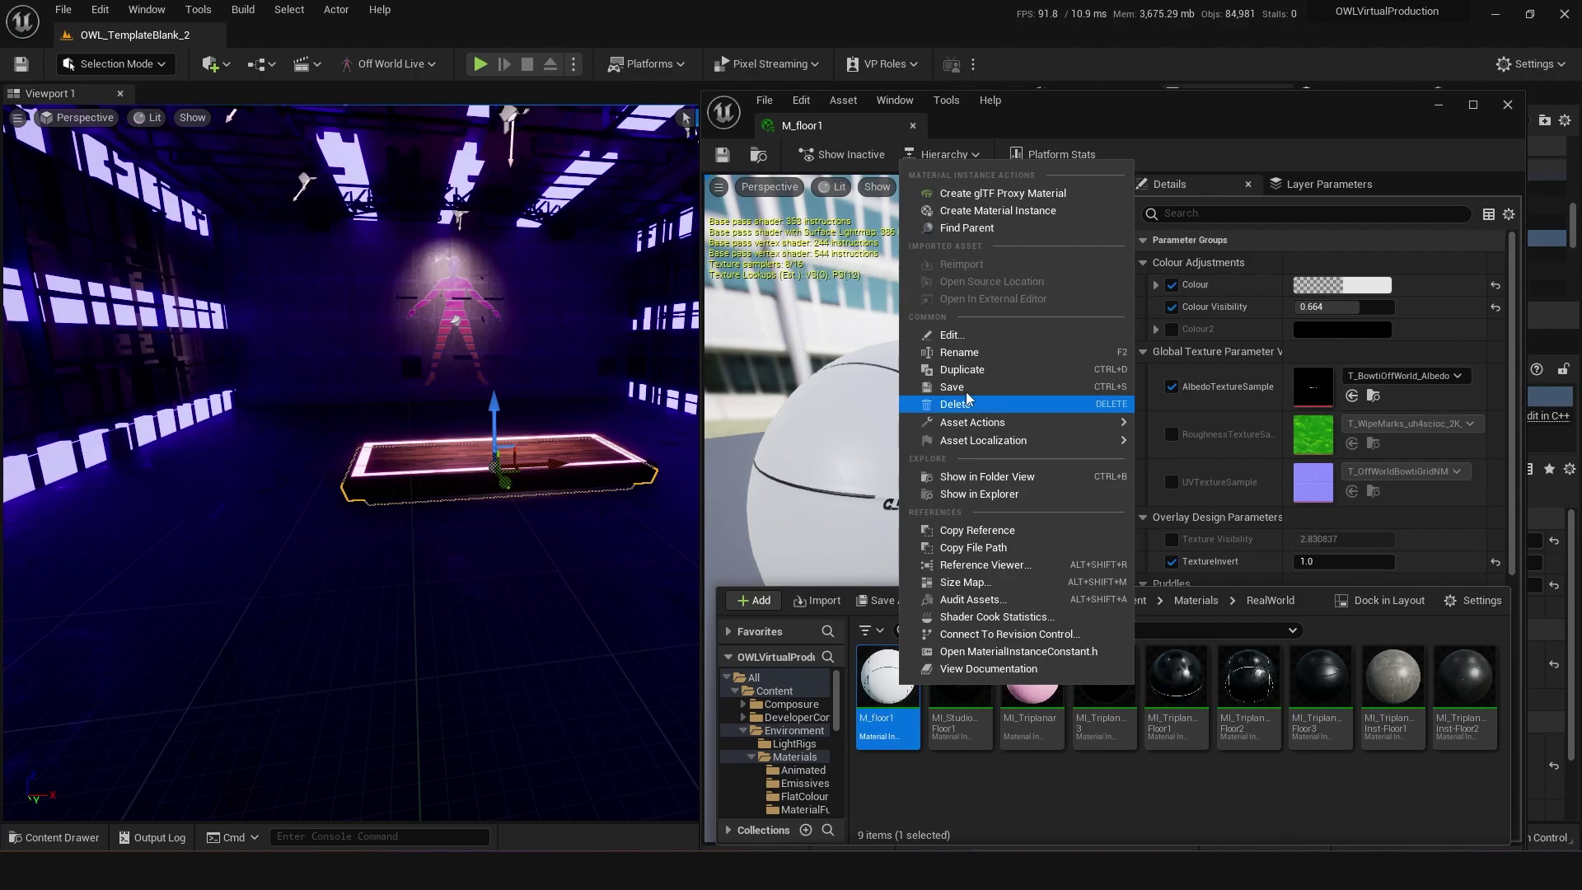
left_click(959, 213)
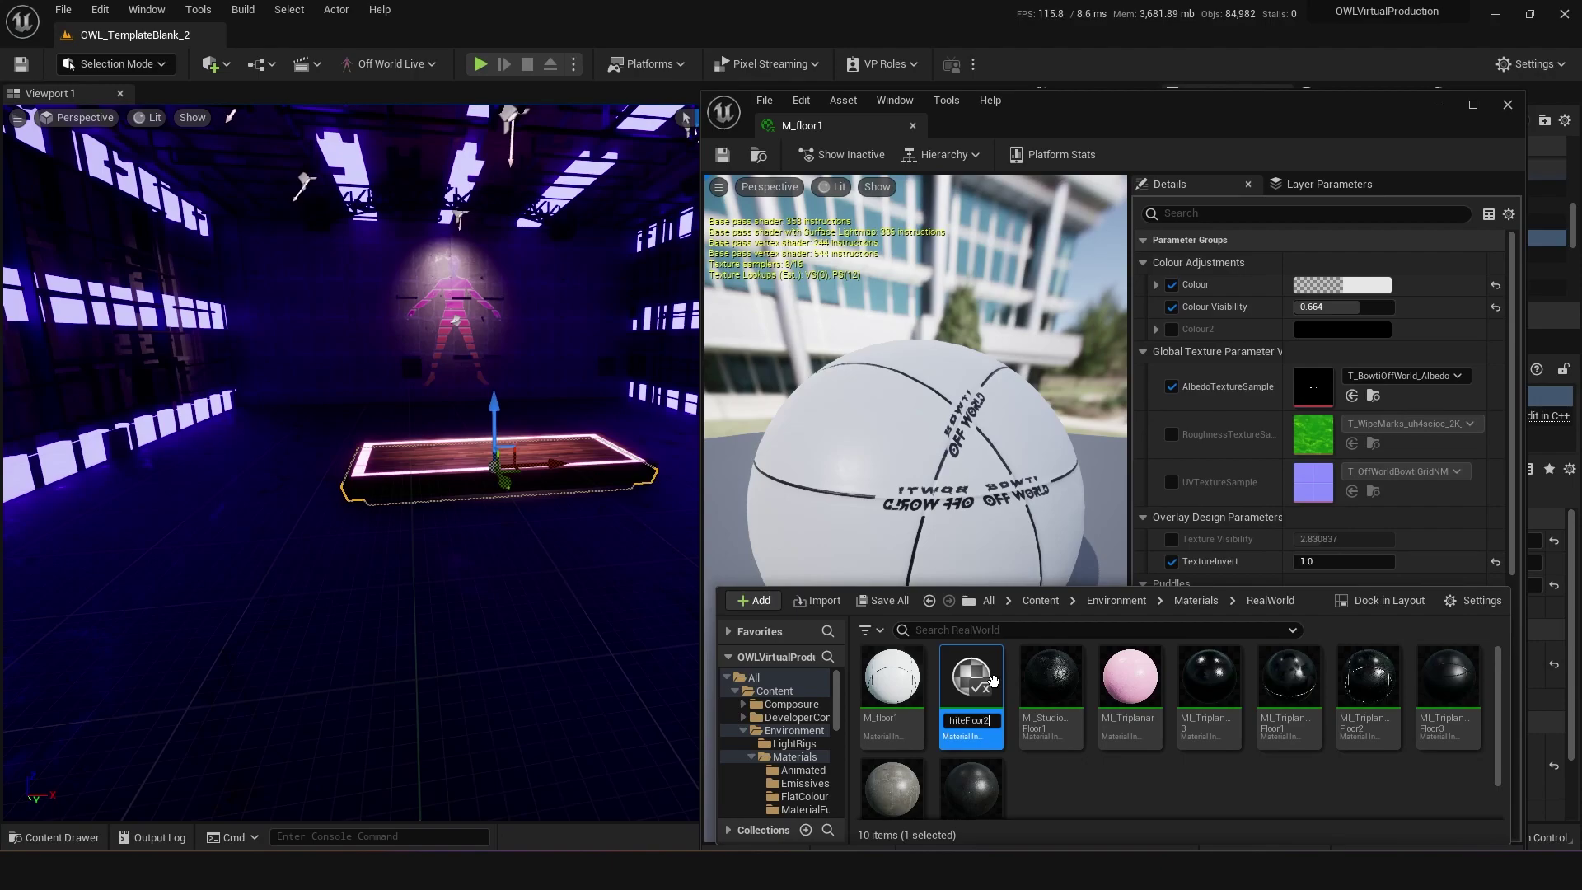
key("Return")
left_click_drag(962, 745, 824, 792)
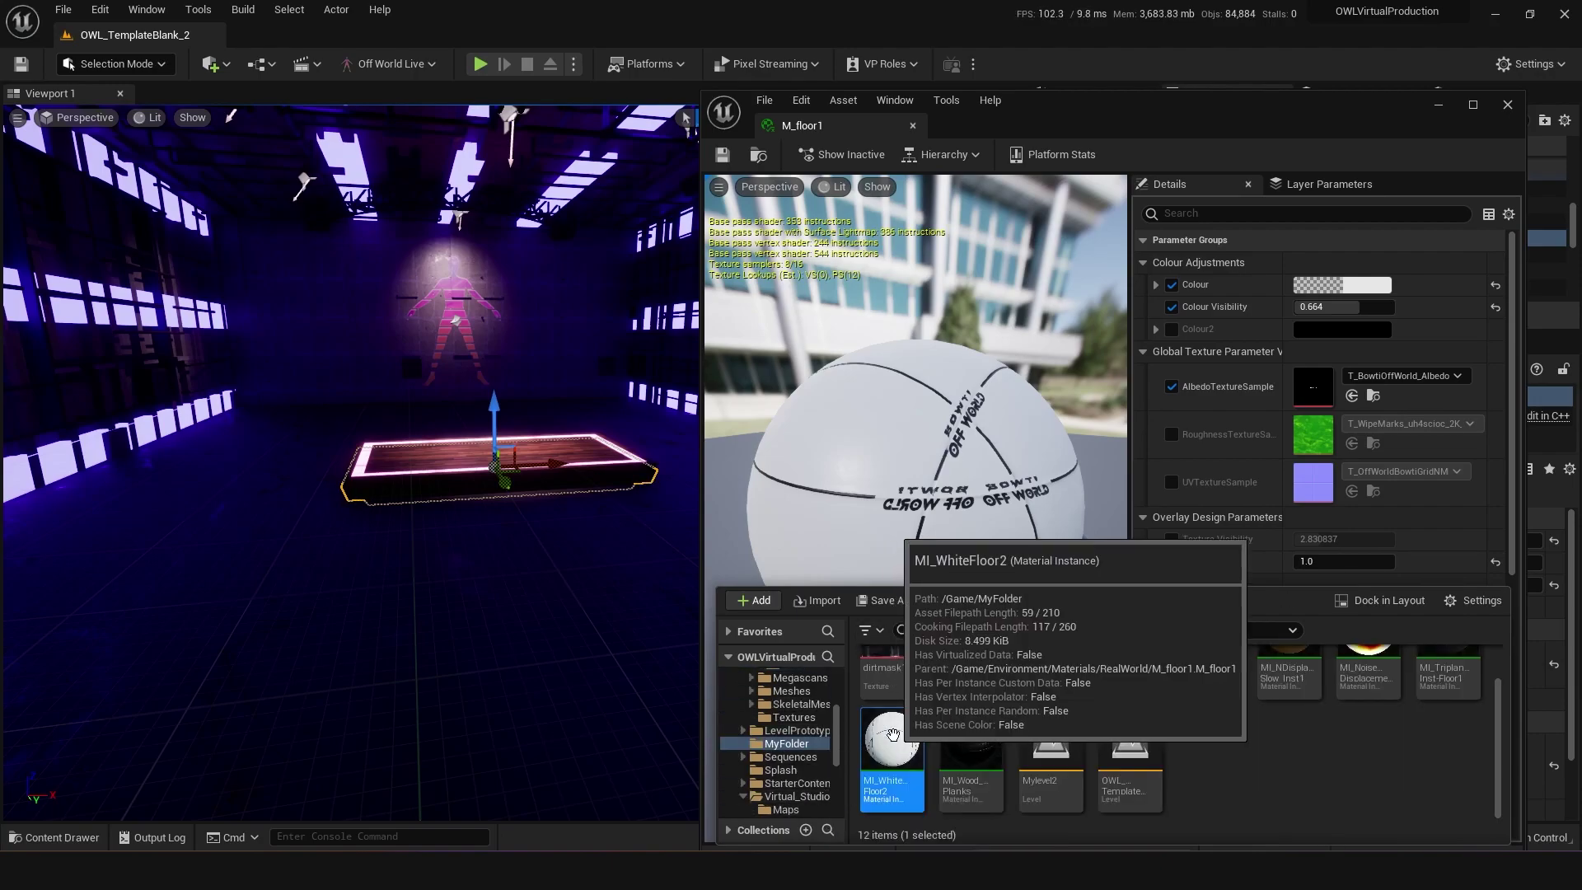
Apply MI_WhiteFloor2 to the studio room and open the material instance for editing beside the level view
left_click_drag(892, 734, 547, 703)
key("ctrl+space")
key("ctrl+space")
left_click(883, 618)
left_click_drag(872, 624, 536, 487)
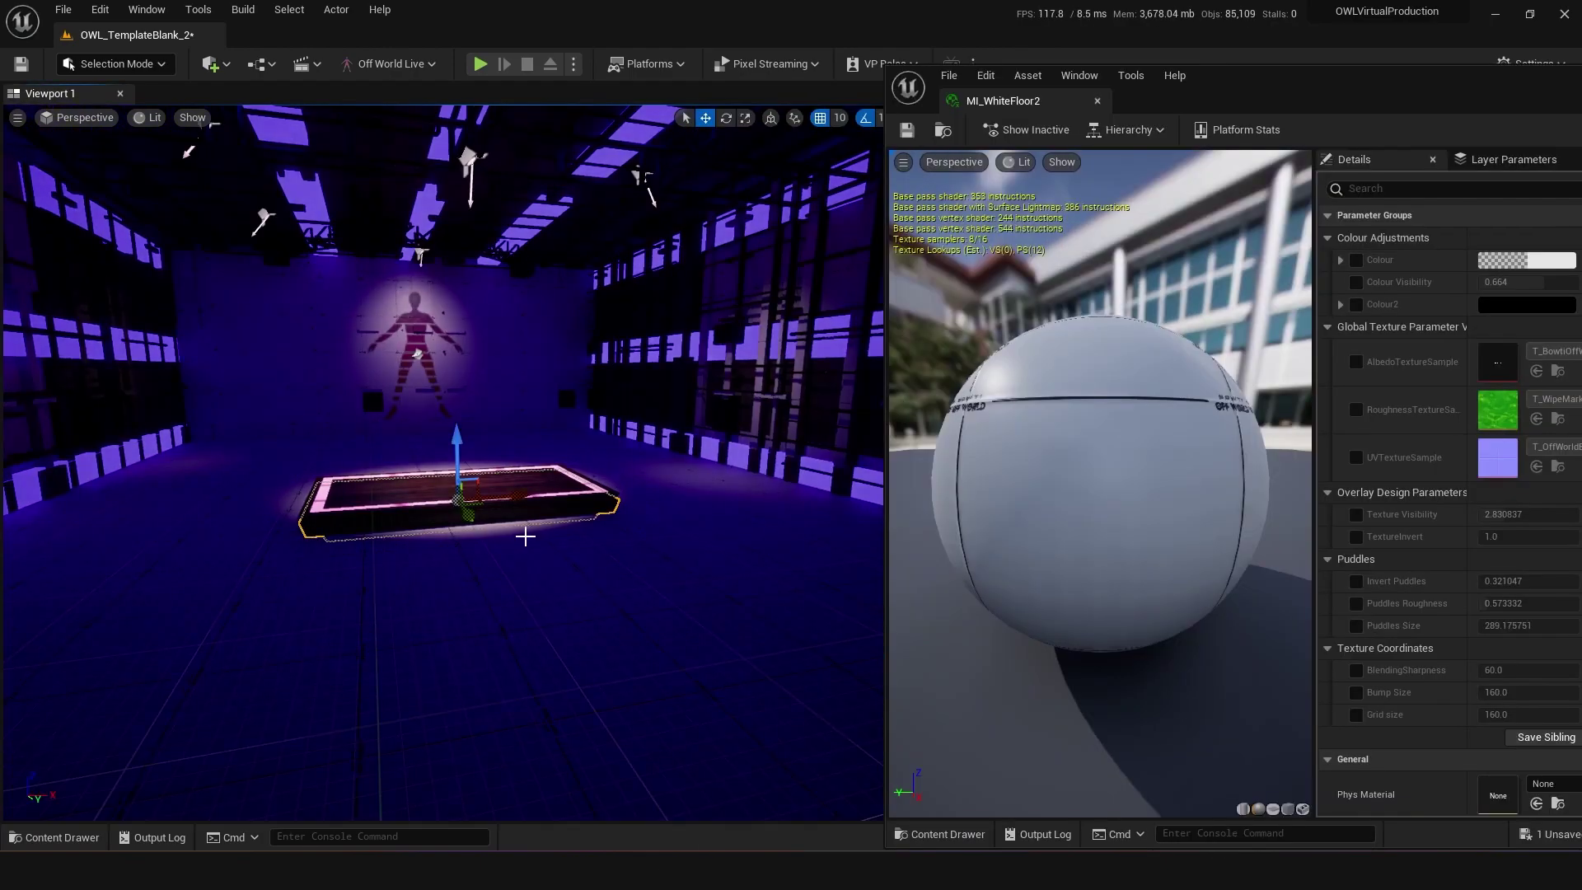
right_click_drag(527, 537, 487, 507)
right_click_drag(487, 507, 521, 478)
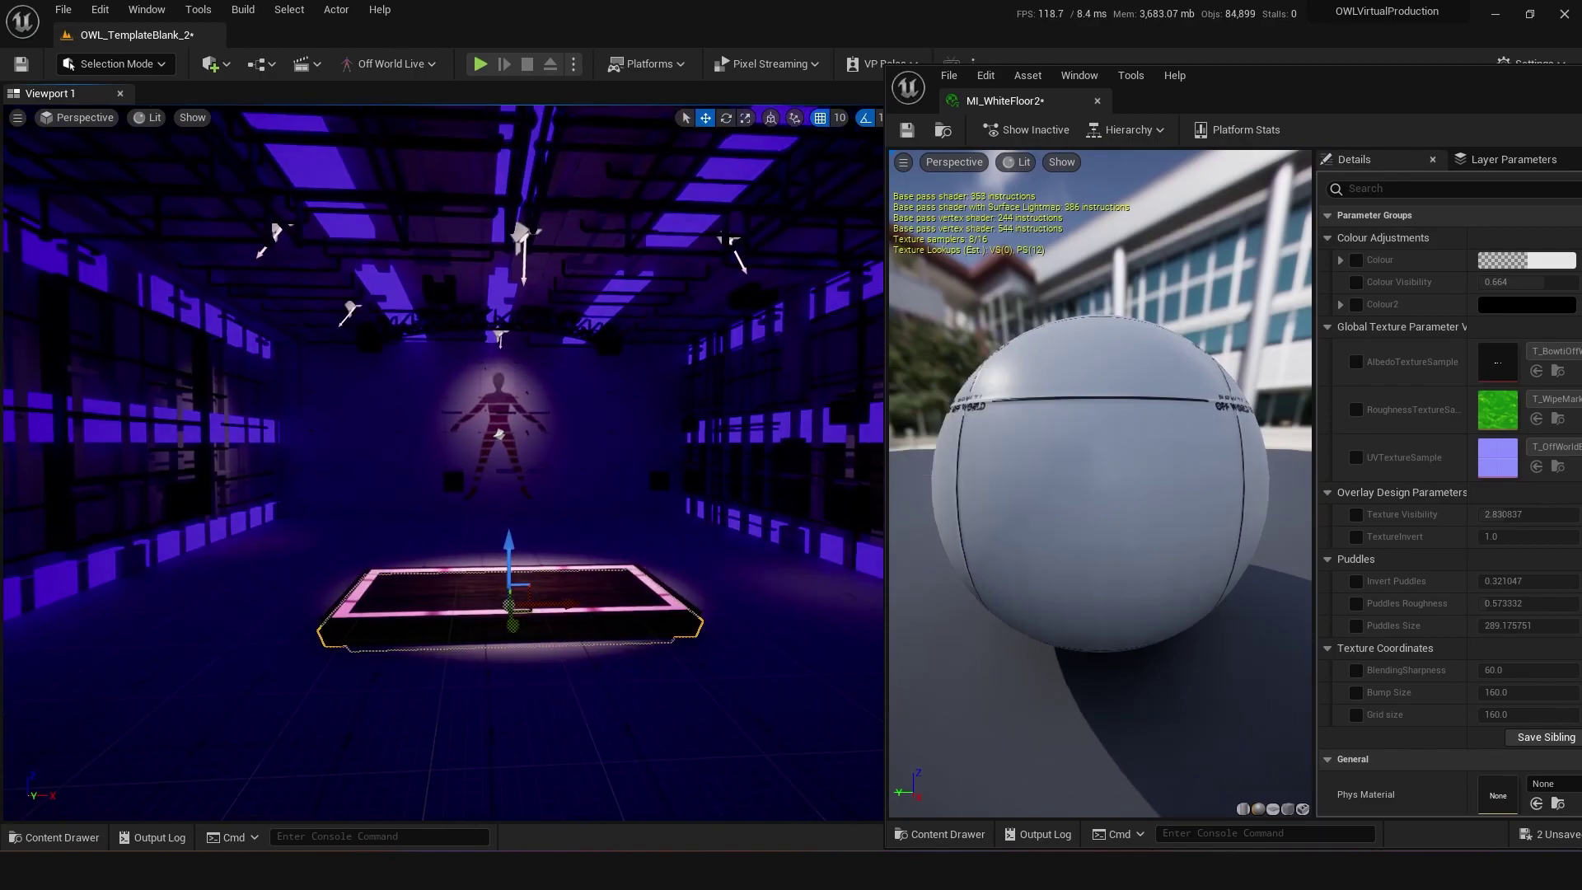
right_click_drag(634, 424, 579, 450)
right_click_drag(568, 647, 627, 665)
key("ctrl+space")
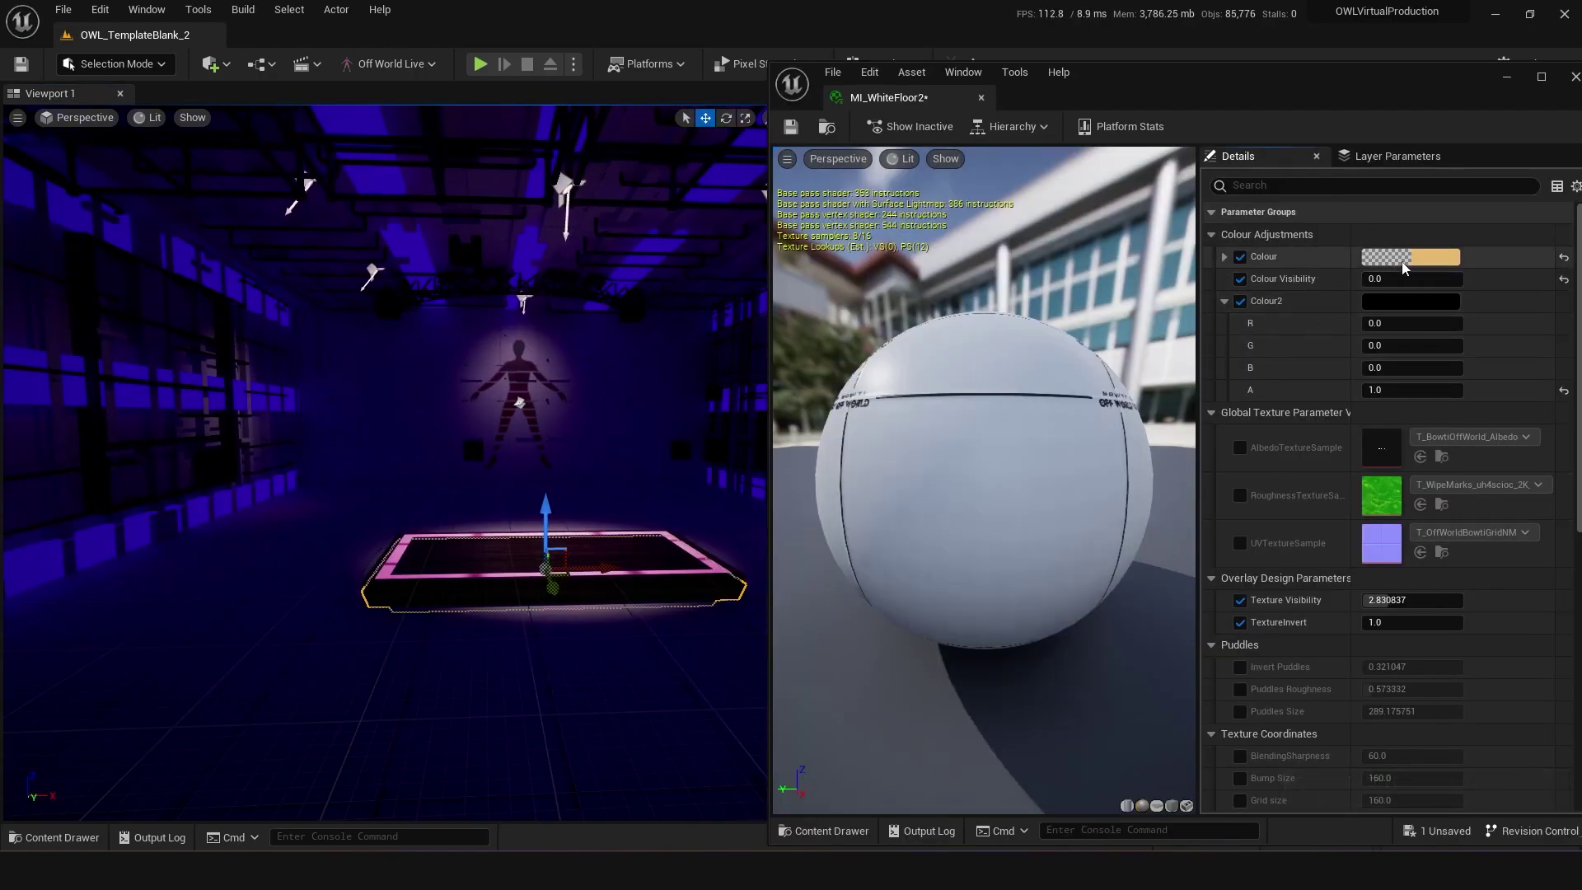
left_click(1405, 266)
left_click_drag(1191, 387, 1206, 398)
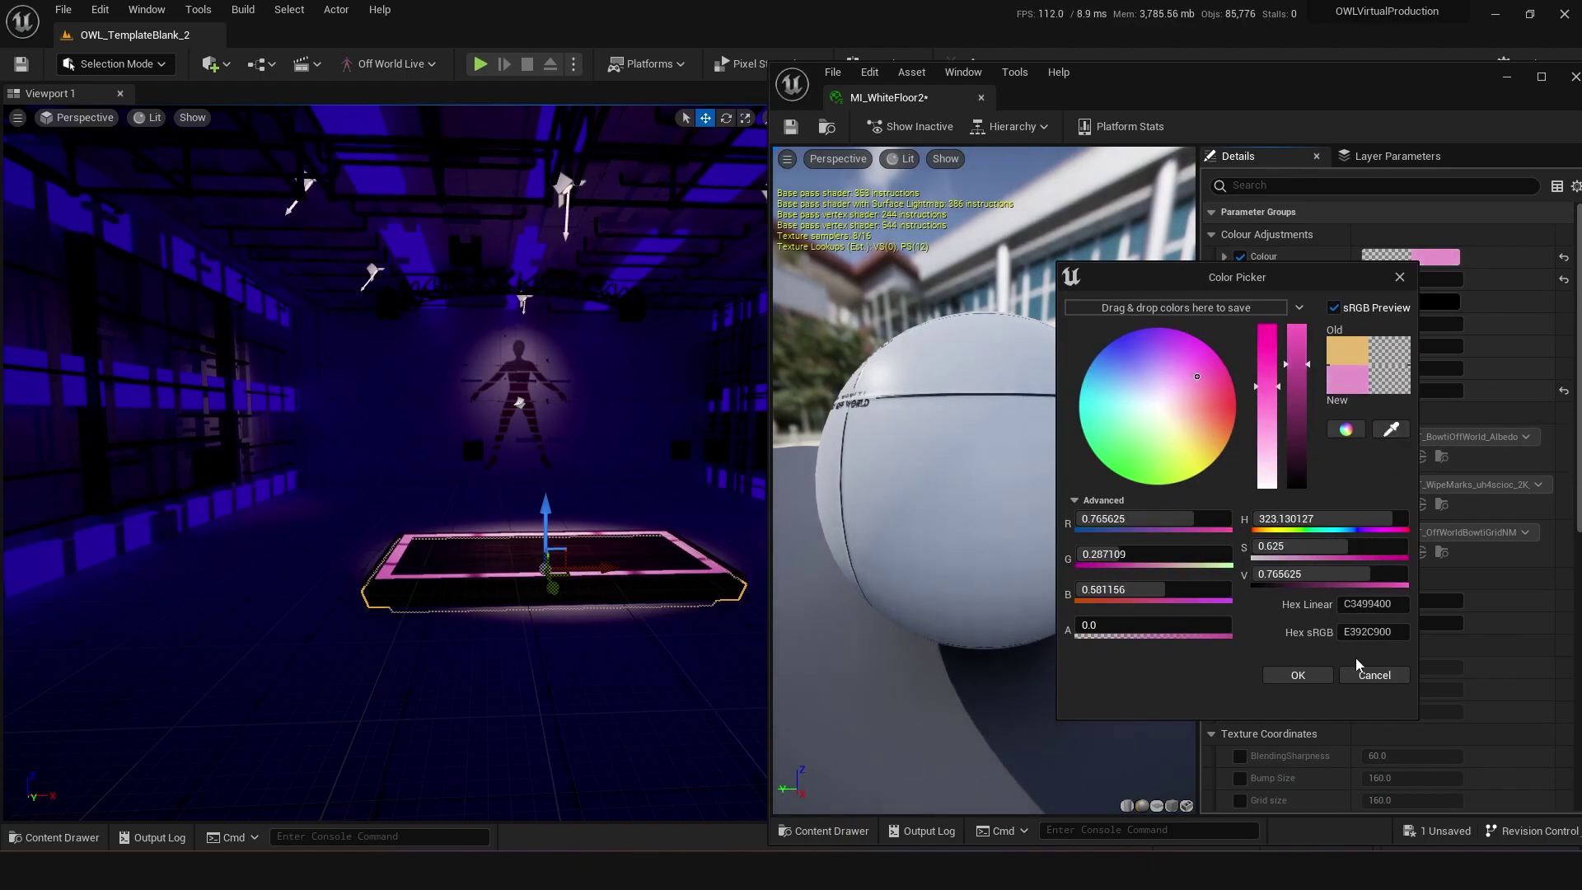
left_click(1364, 676)
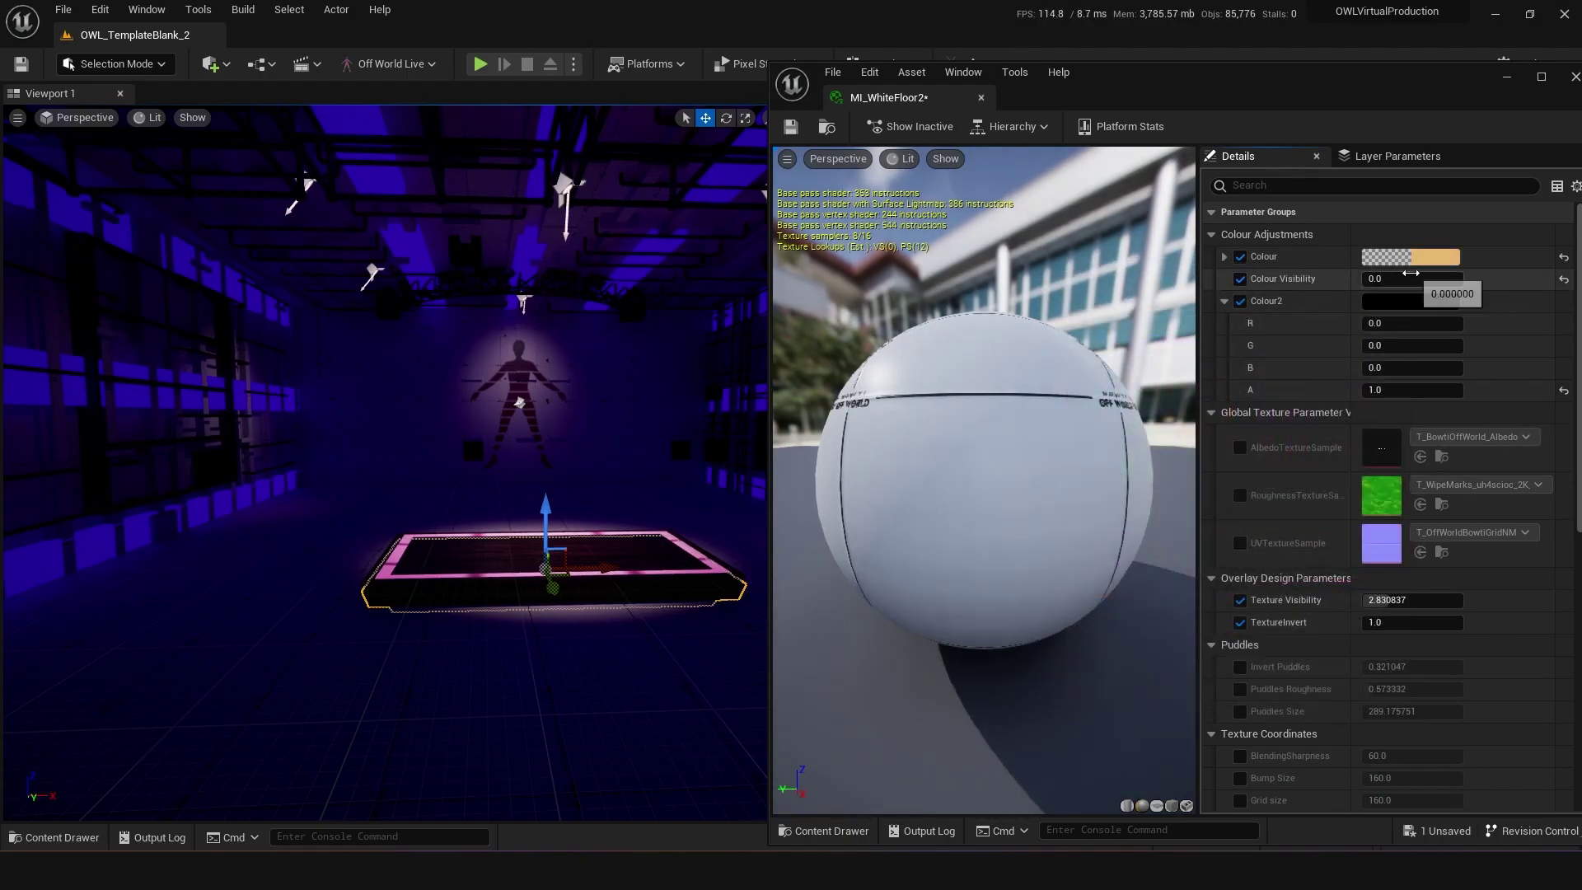
Set Colour Visibility to 1 and TextureInvert to 0 in MI_WhiteFloor2, and save
type("1")
key("Return")
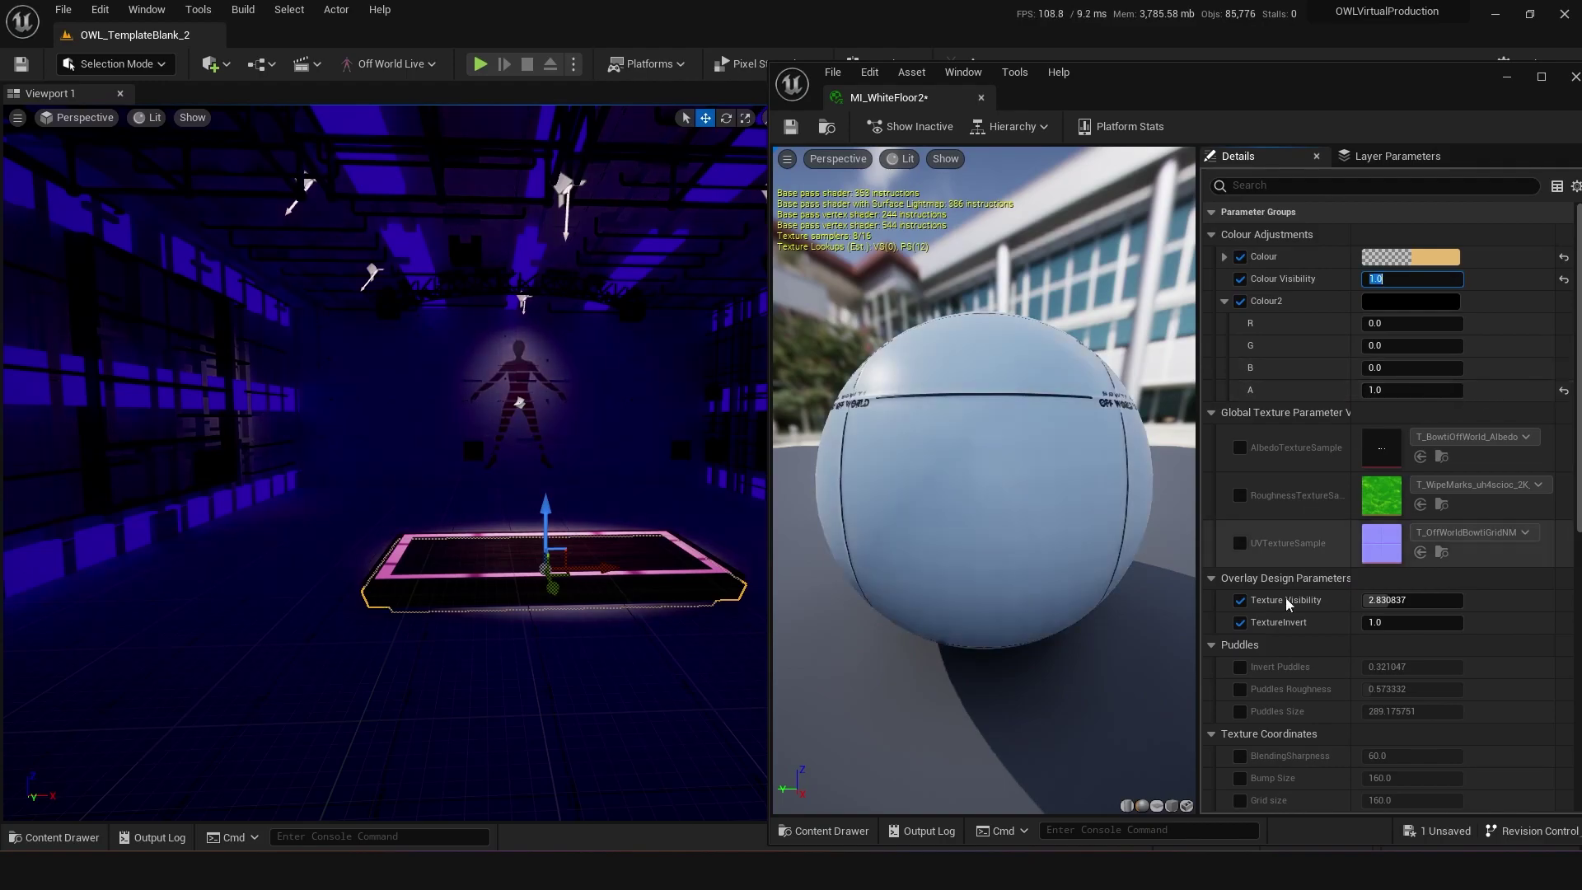
left_click(1408, 624)
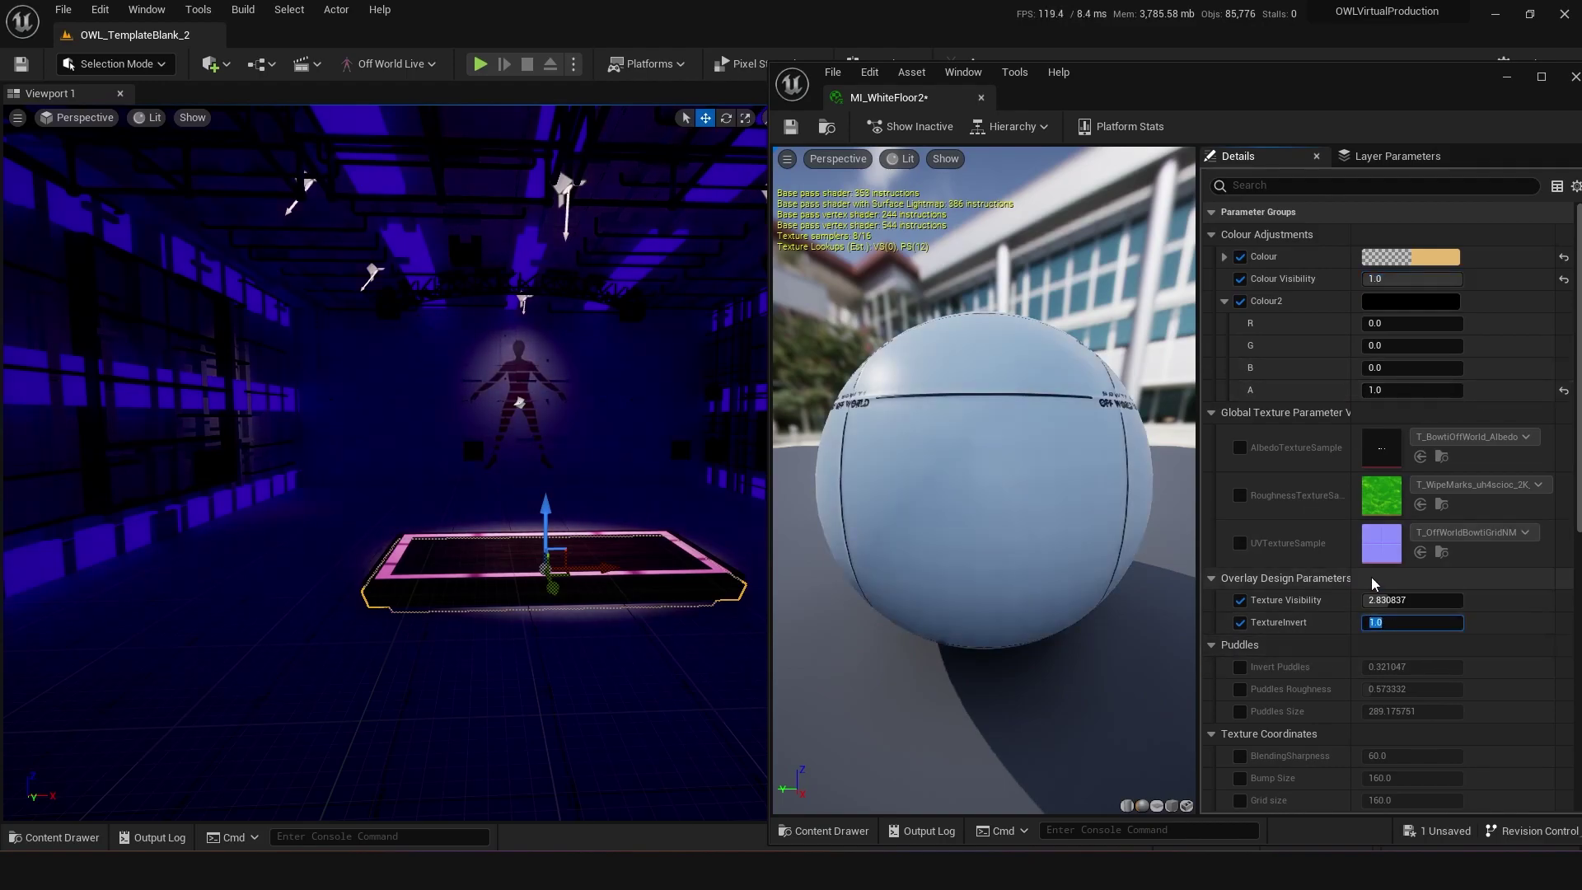
type("0")
key("Return")
key("ctrl+s")
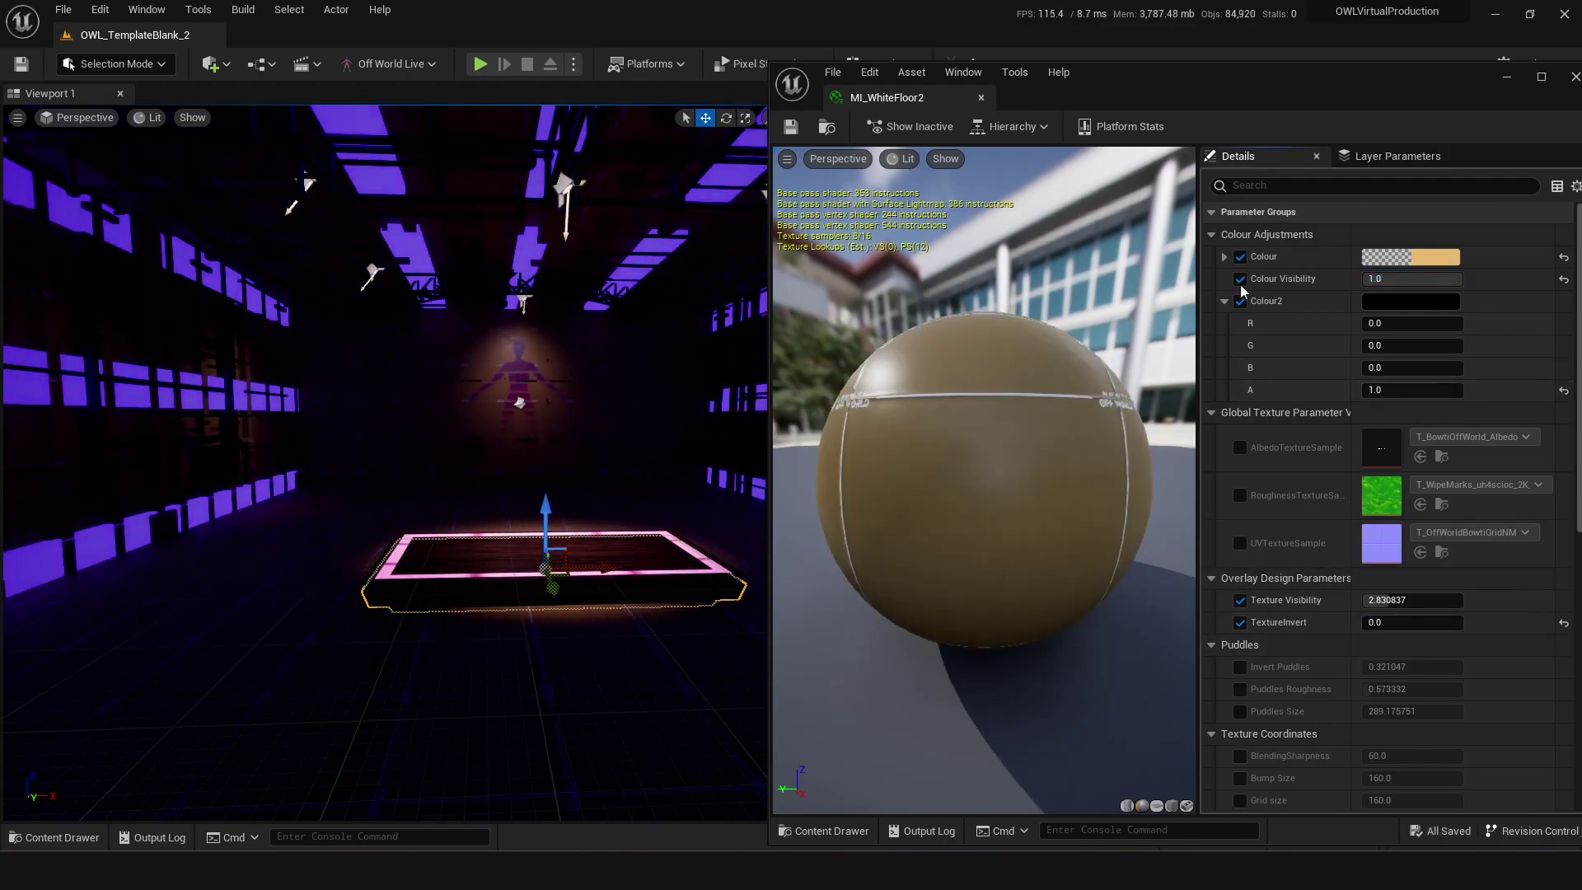
Change Colour in MI_WhiteFloor2 to a pale pink (hex sRGB E7D3DC00) and set TextureInvert to 1
left_click(1412, 257)
left_click_drag(1131, 330, 1166, 396)
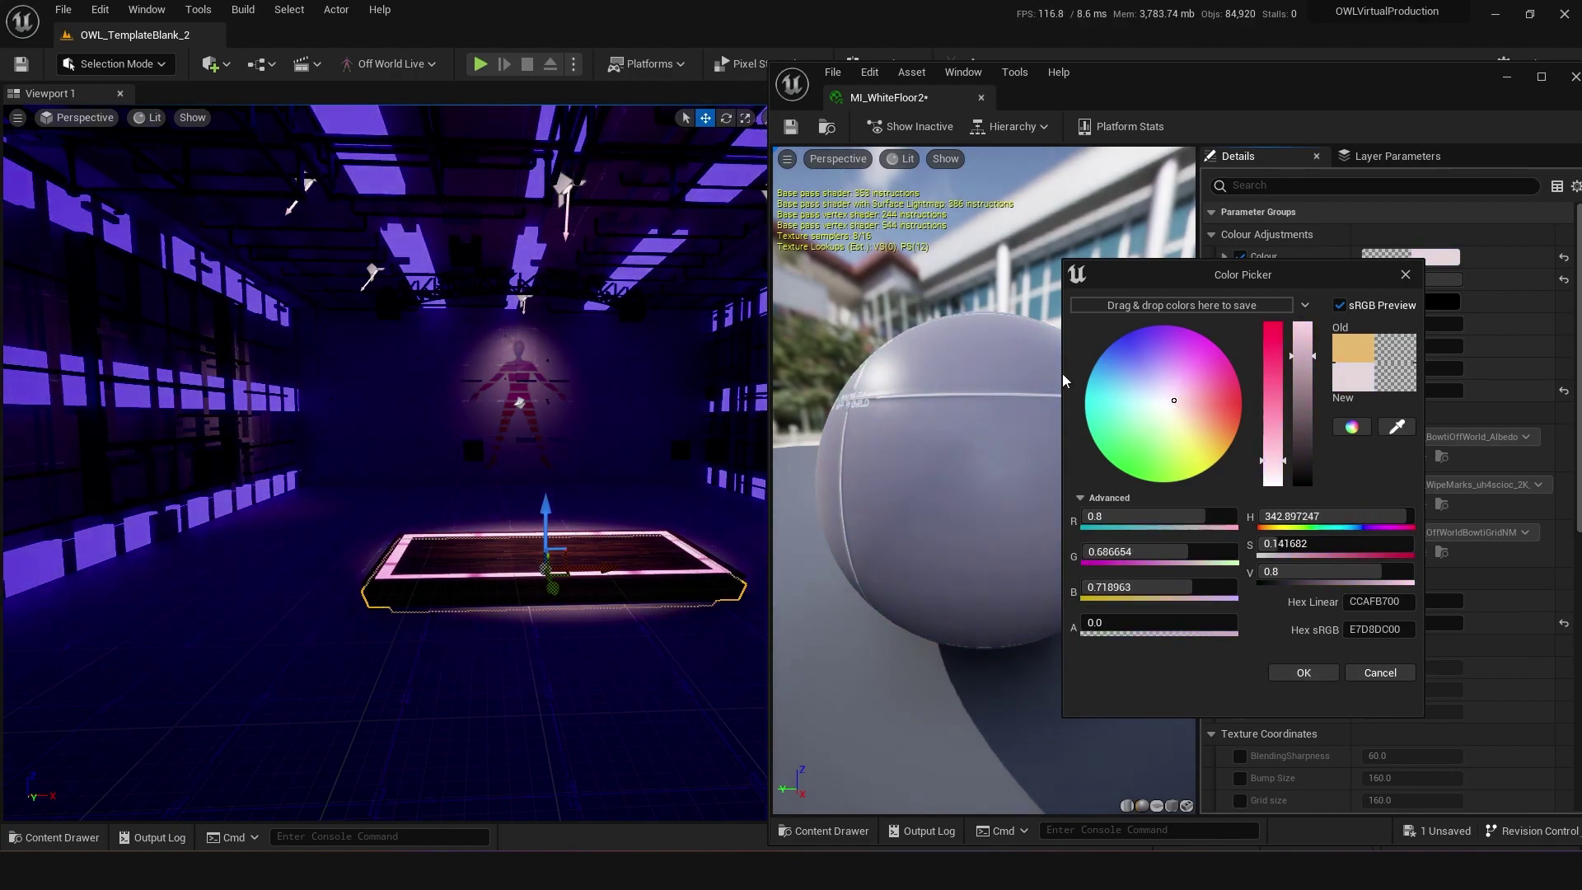
left_click(1304, 673)
left_click(1393, 623)
type("1")
key("Return")
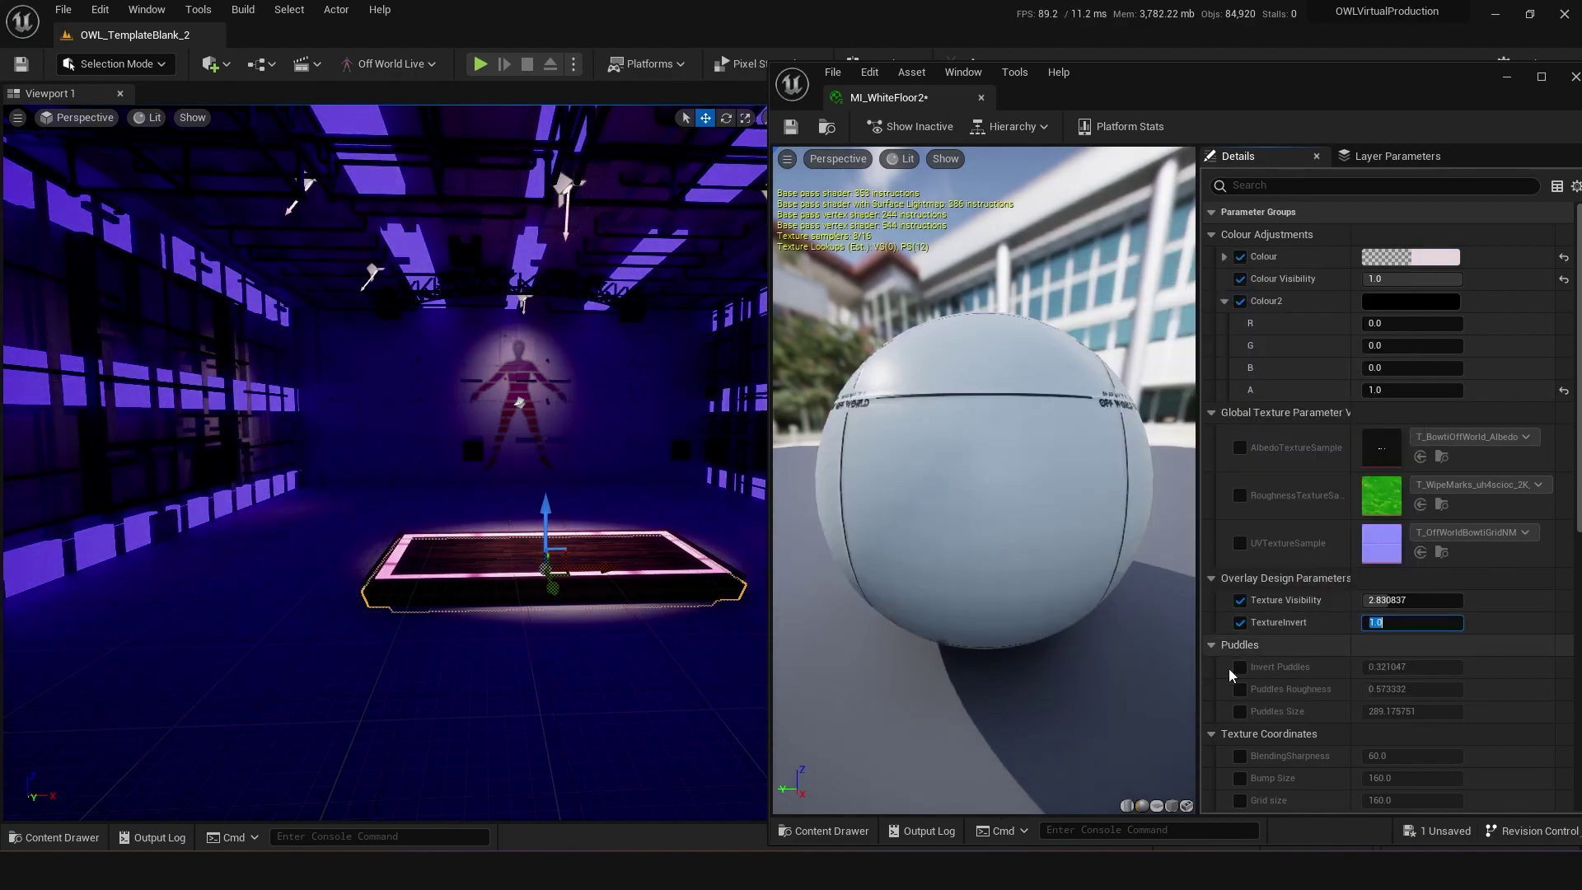
Enable the UV, roughness and albedo texture overrides in MI_WhiteFloor2
left_click_drag(904, 481, 833, 486)
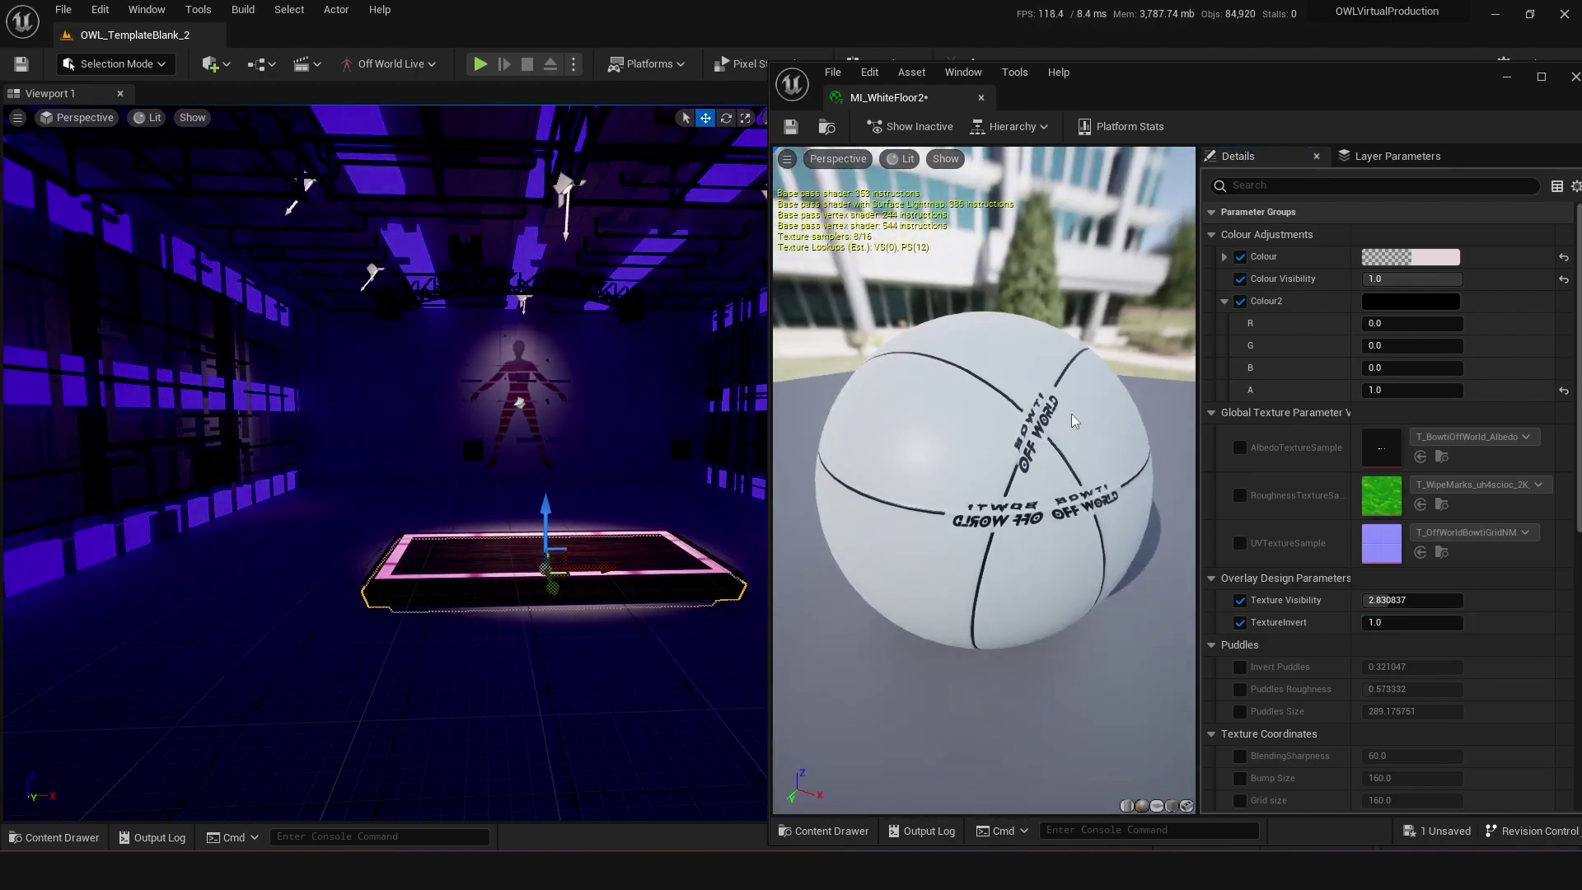
left_click(1240, 543)
left_click(1241, 495)
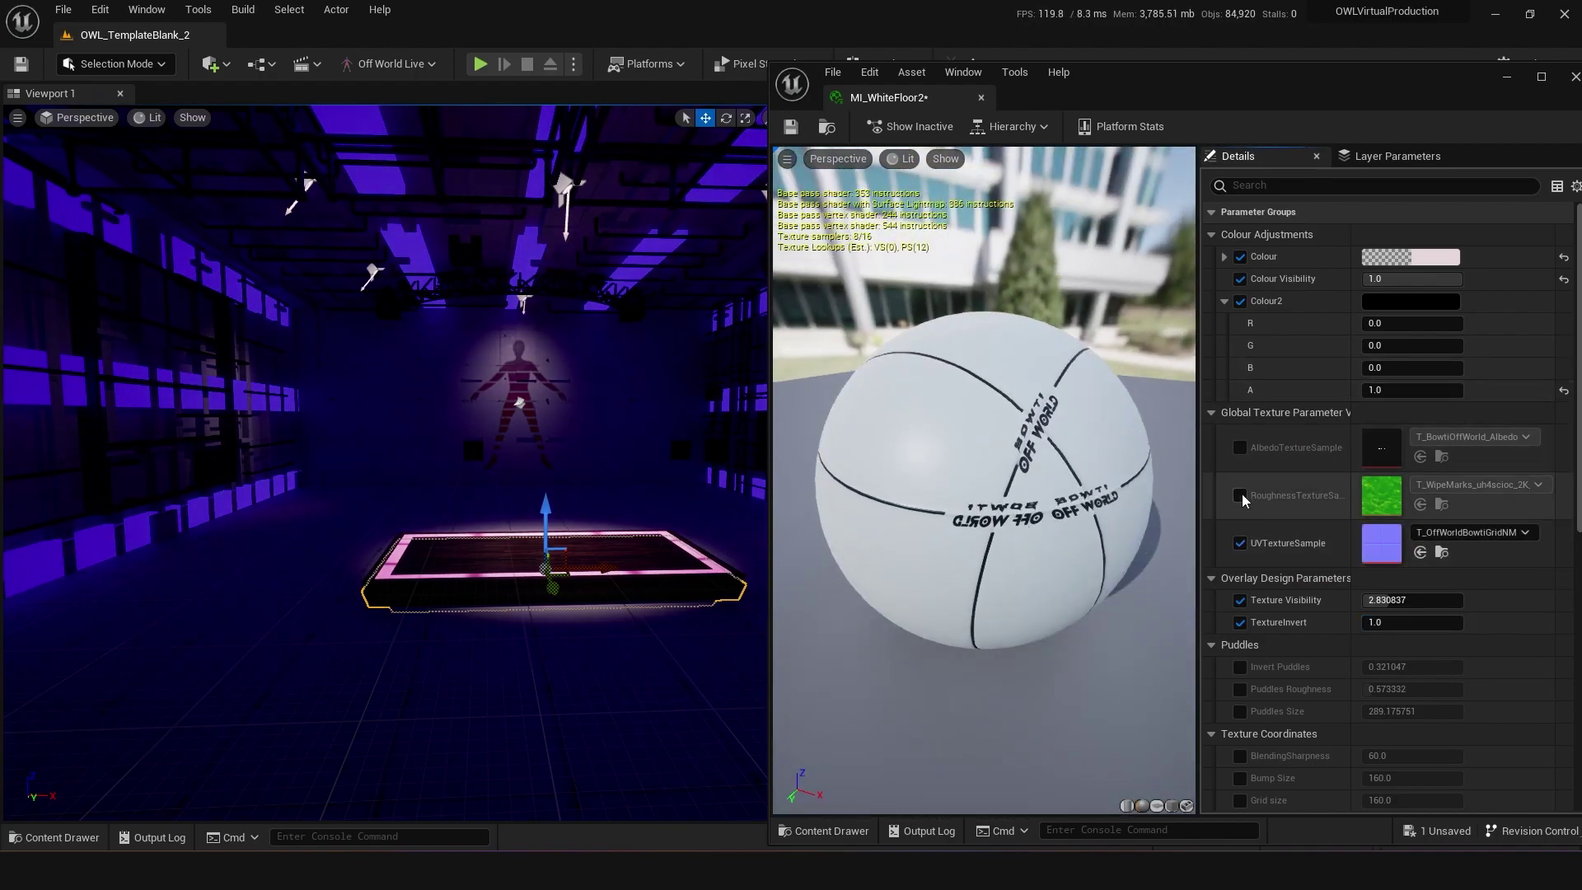
left_click(1240, 447)
Try T_Black_srgb as the albedo texture in MI_WhiteFloor2, and undo the replacement
left_click(1471, 437)
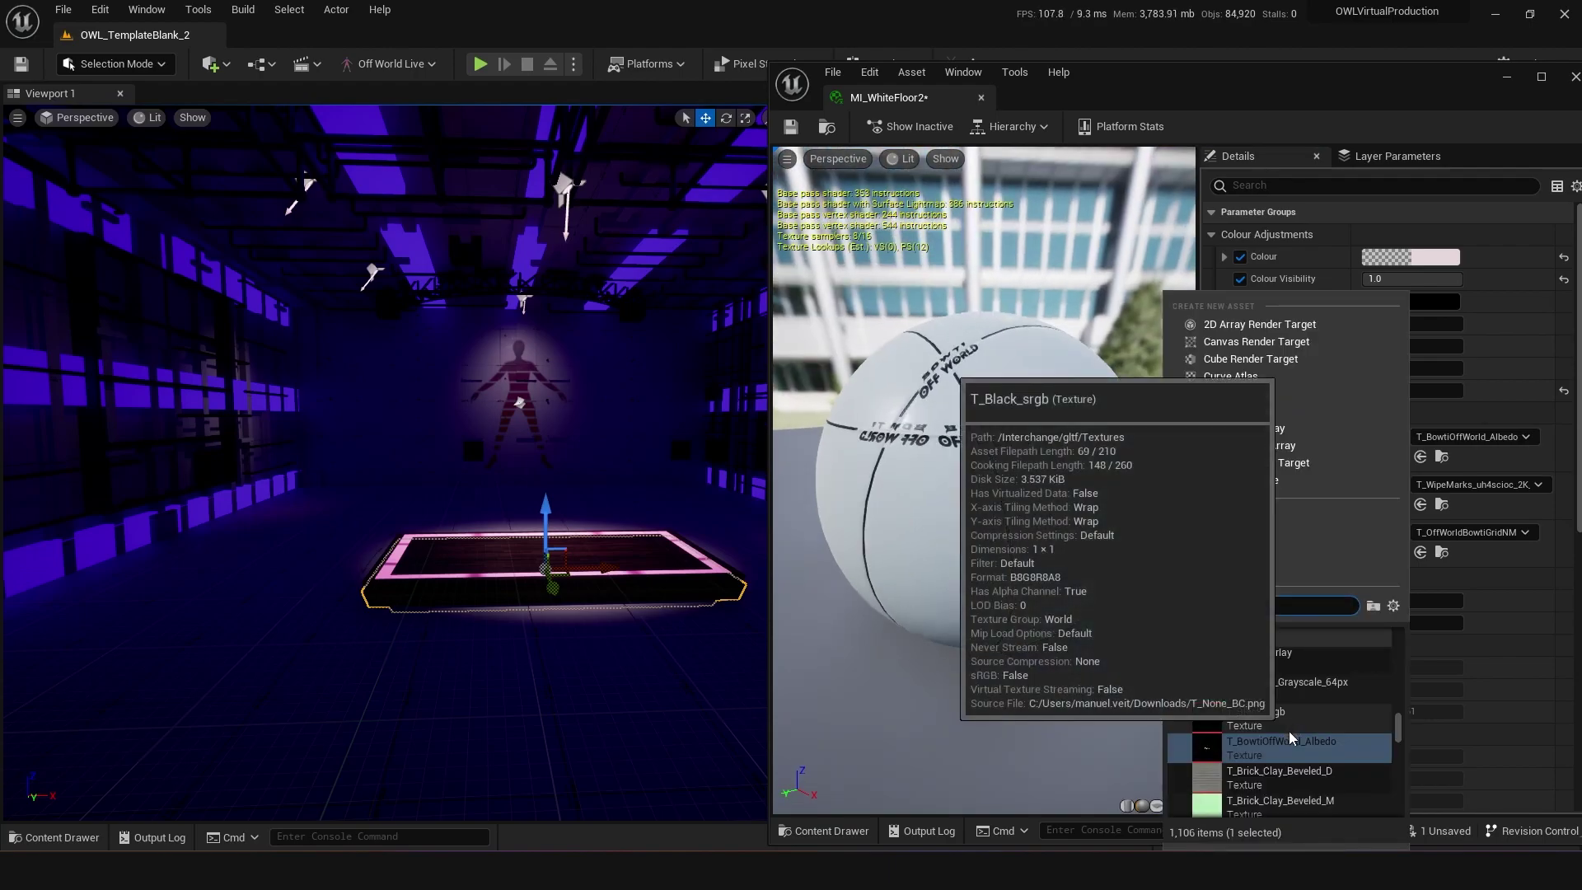
left_click(1250, 717)
key("ctrl+z")
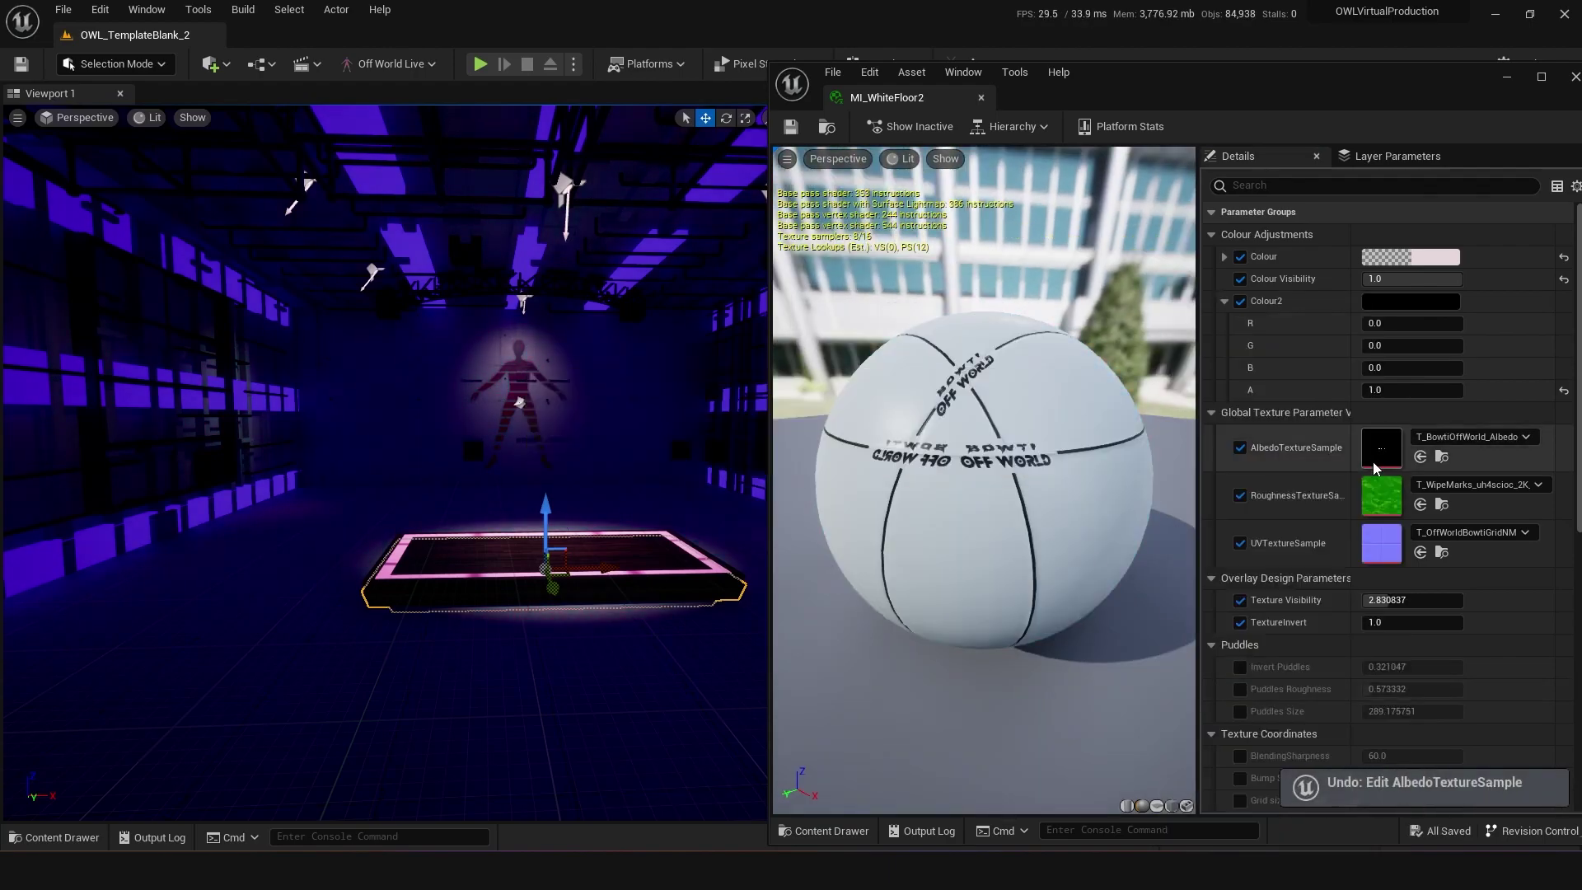
Set Texture Visibility to 0 in MI_WhiteFloor2 and save, and undo the trial Bump Size change
scroll(1270, 646, "down", 2)
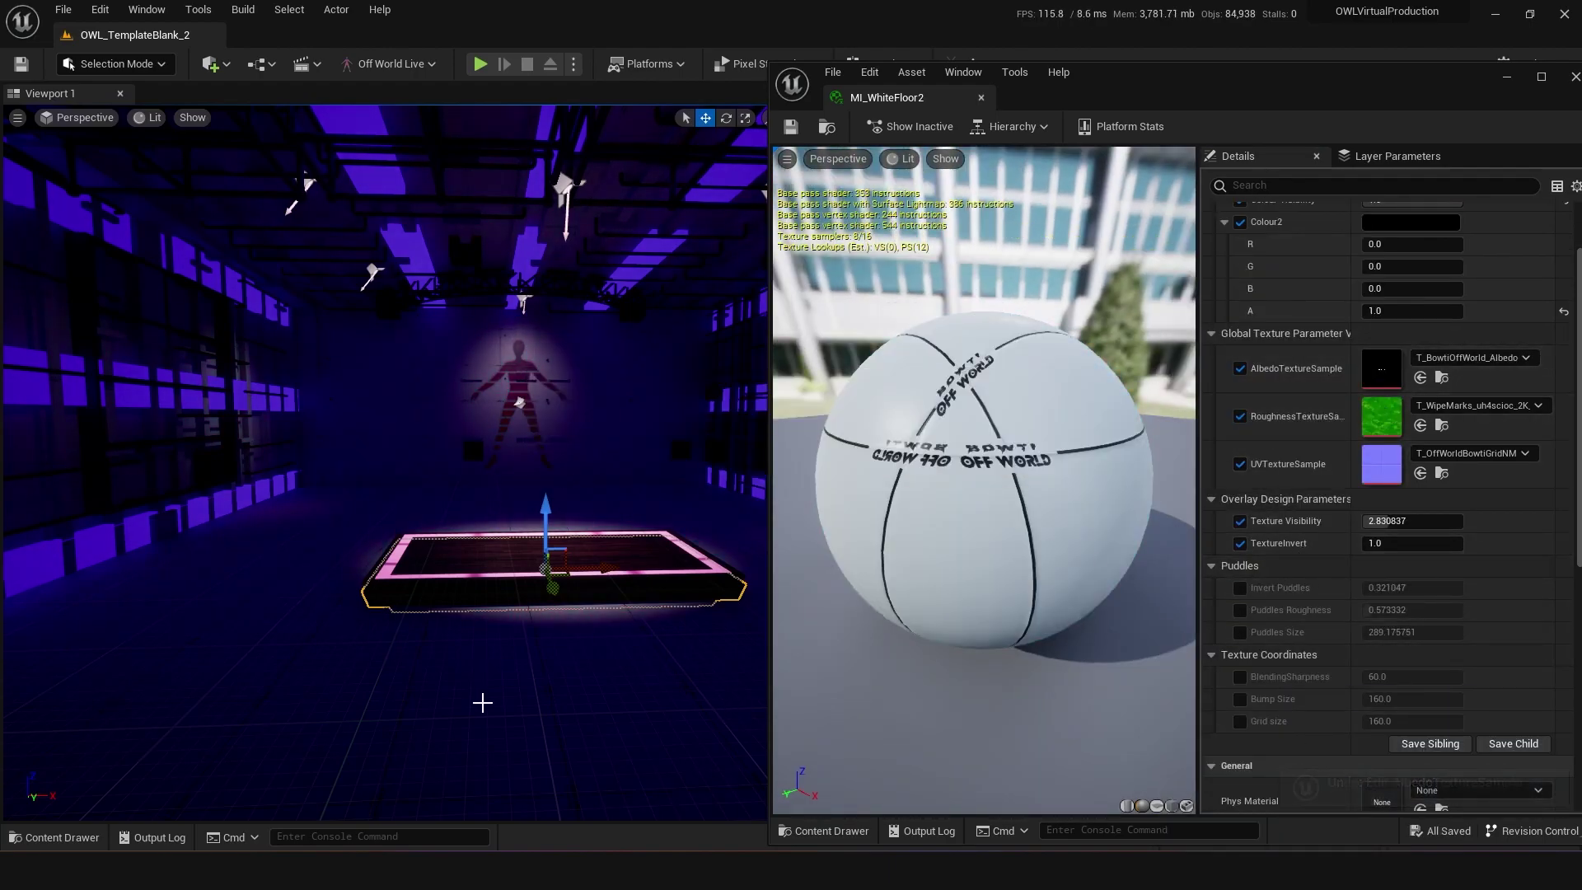
right_click_drag(475, 684, 520, 719)
left_click_drag(1392, 522, 1362, 523)
key("ctrl+s")
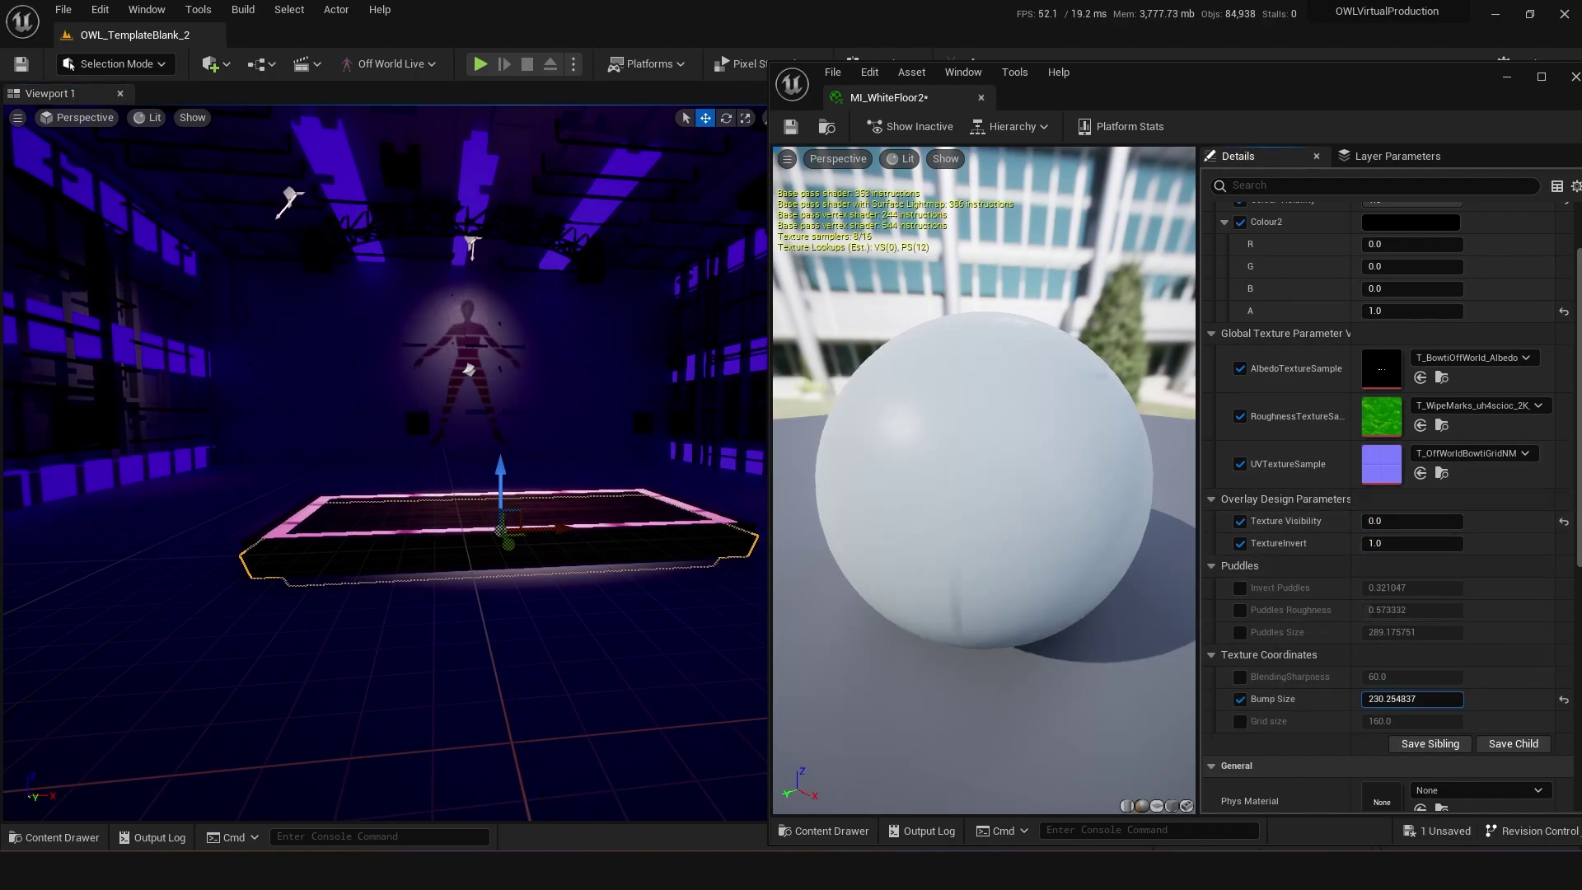
key("ctrl+z")
mouse_move(521, 560)
right_mouse_down()
mouse_move(548, 582)
mouse_move(540, 544)
right_mouse_up()
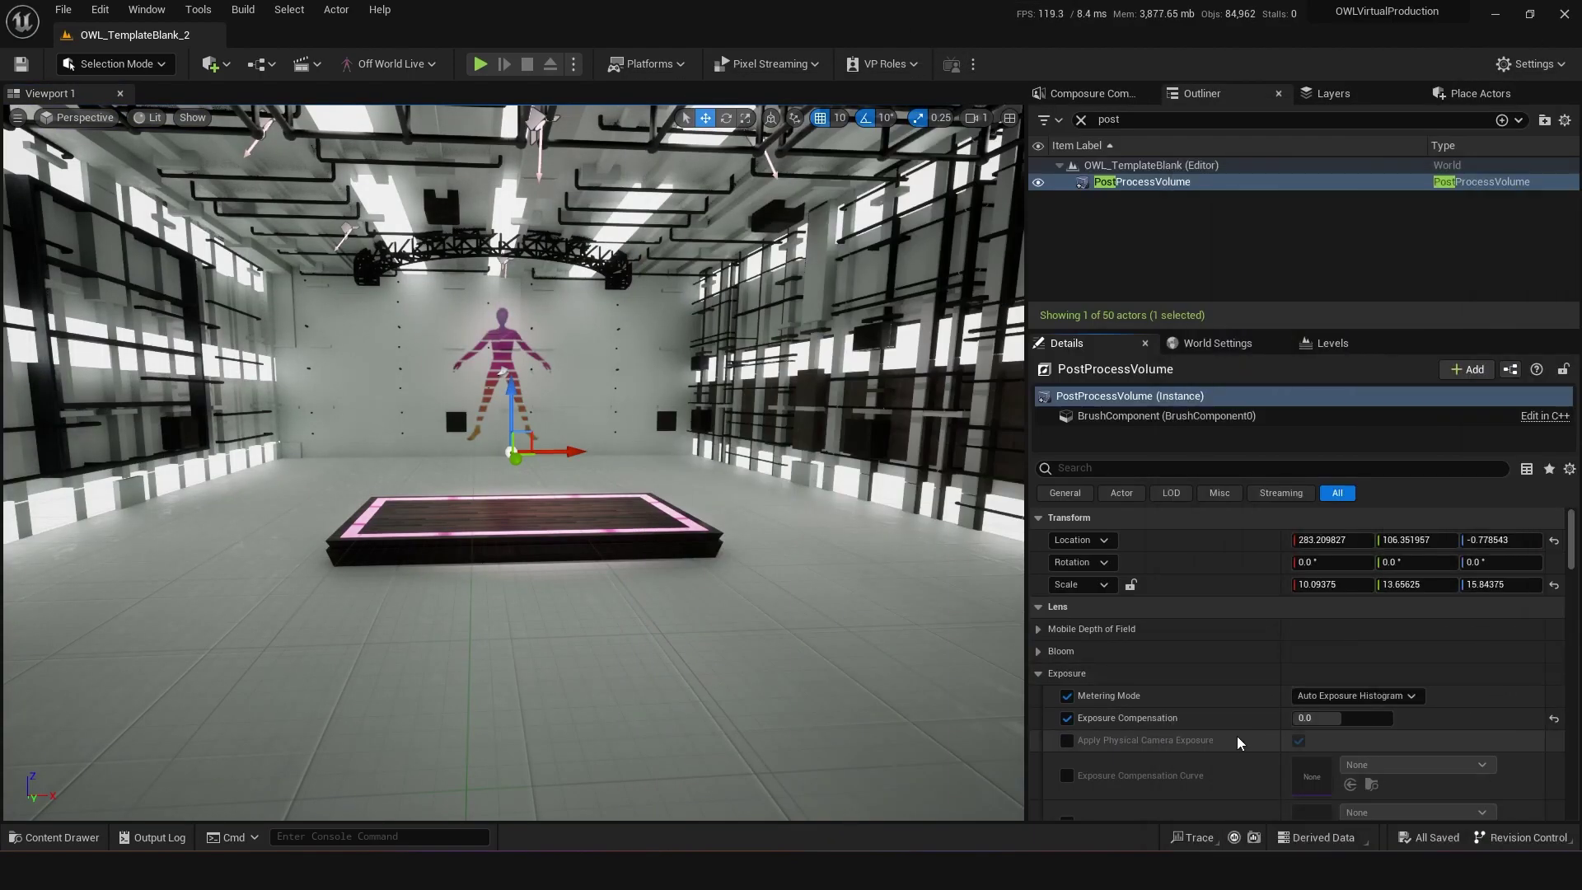
Try an Exposure Compensation of -3 on the PostProcessVolume, and set it back to 0
type("-3")
key("Return")
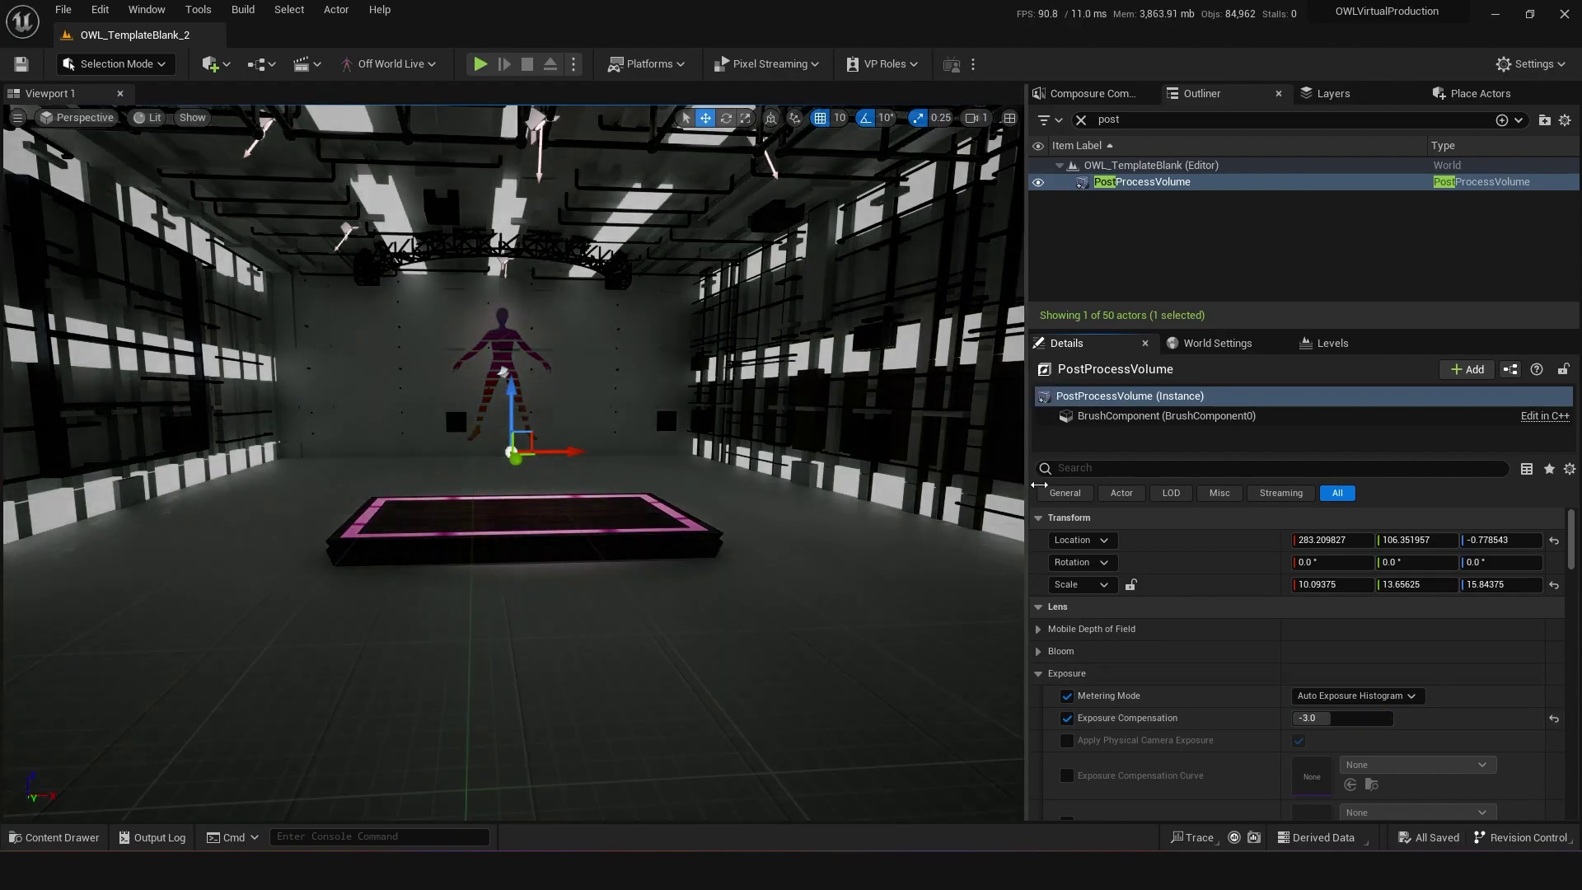
left_click(1124, 187)
left_click(1139, 123)
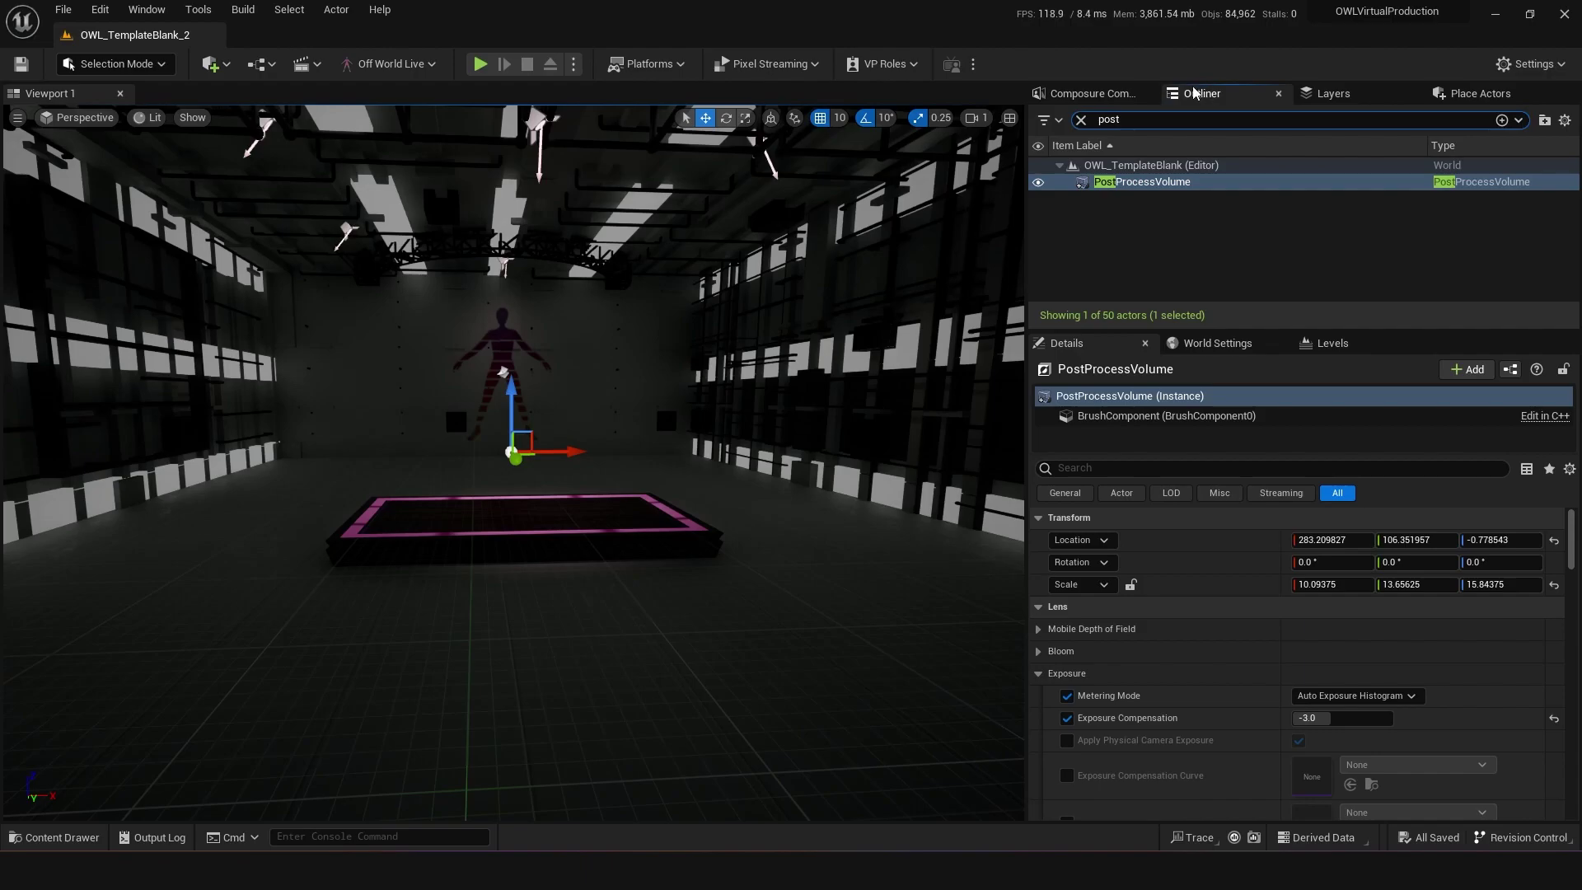
left_click(1154, 182)
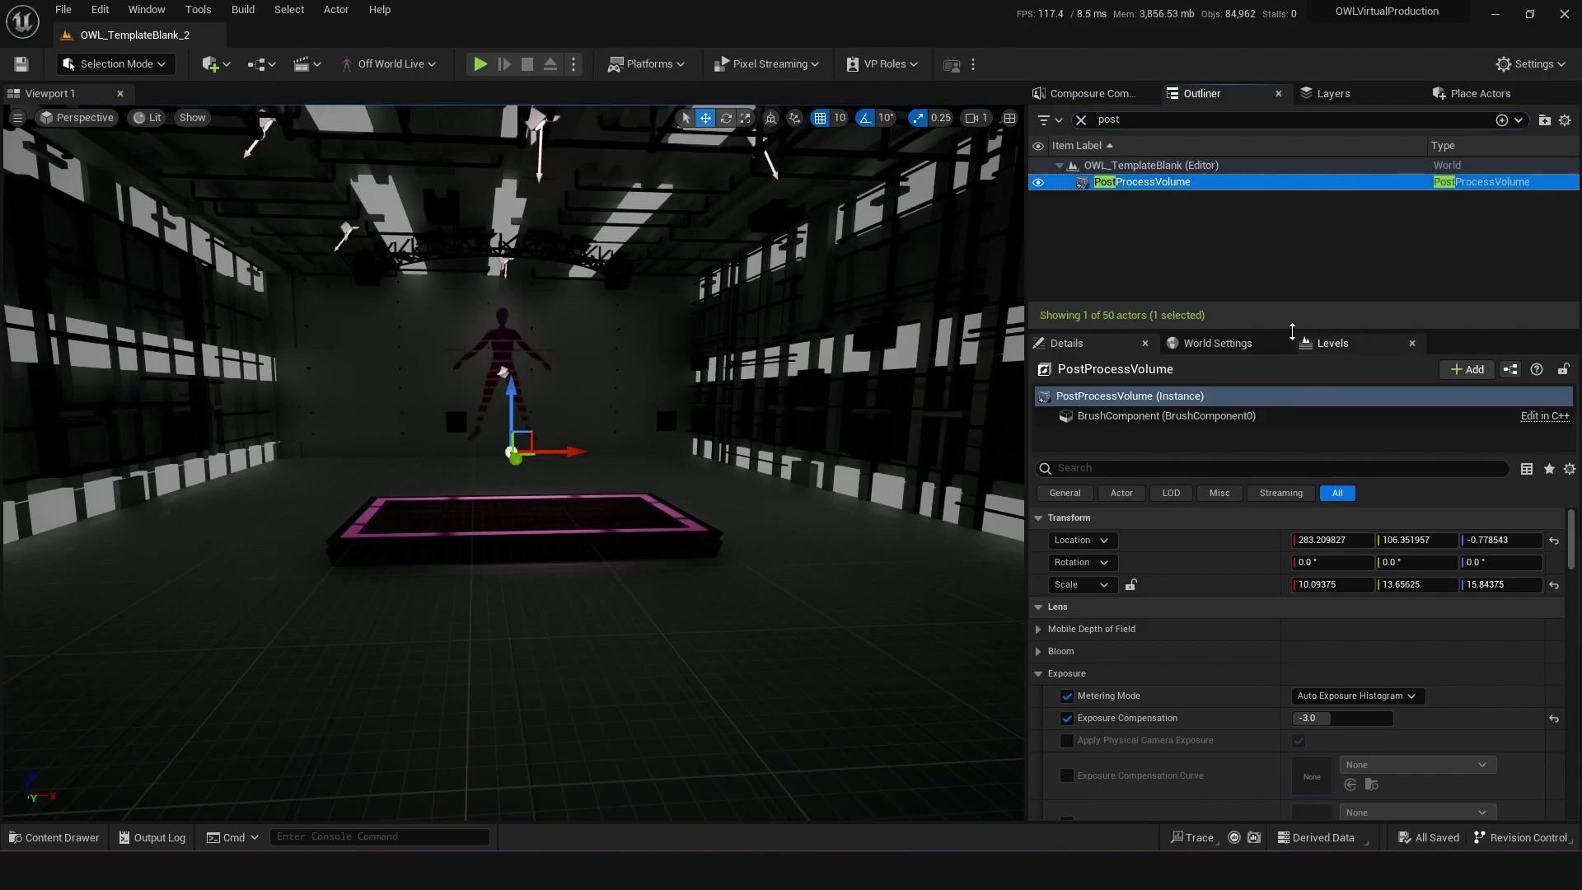
left_click(1310, 718)
type("0")
key("Return")
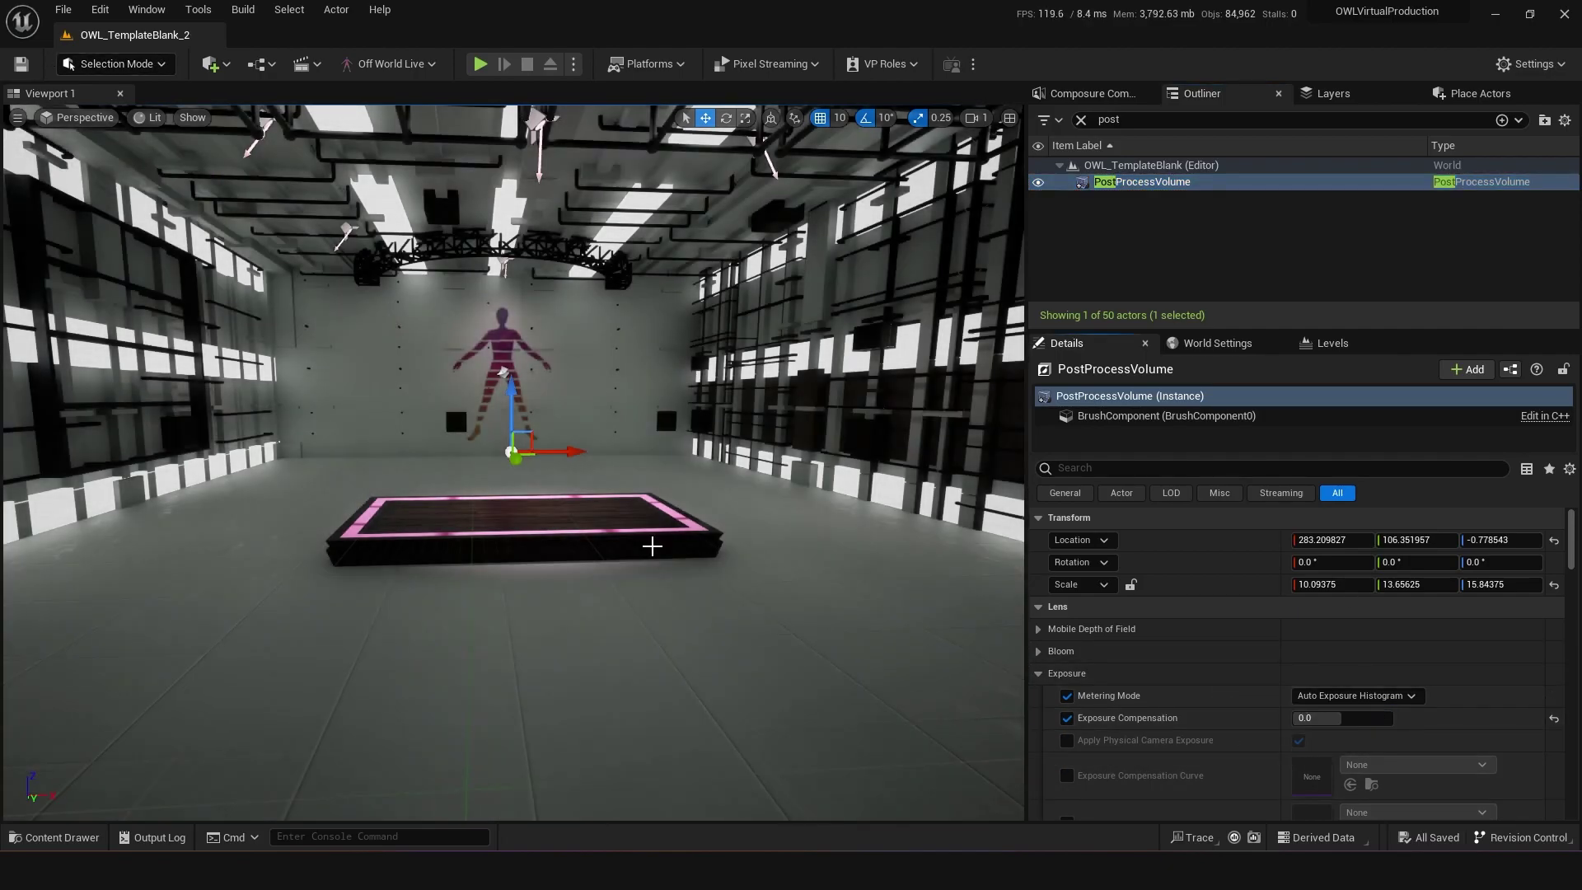
Lower Emissive Strength in MI_Emissive1 to about 13.6, make Emissive Colour a very pale lavender, and save
left_click_drag(650, 544, 659, 618)
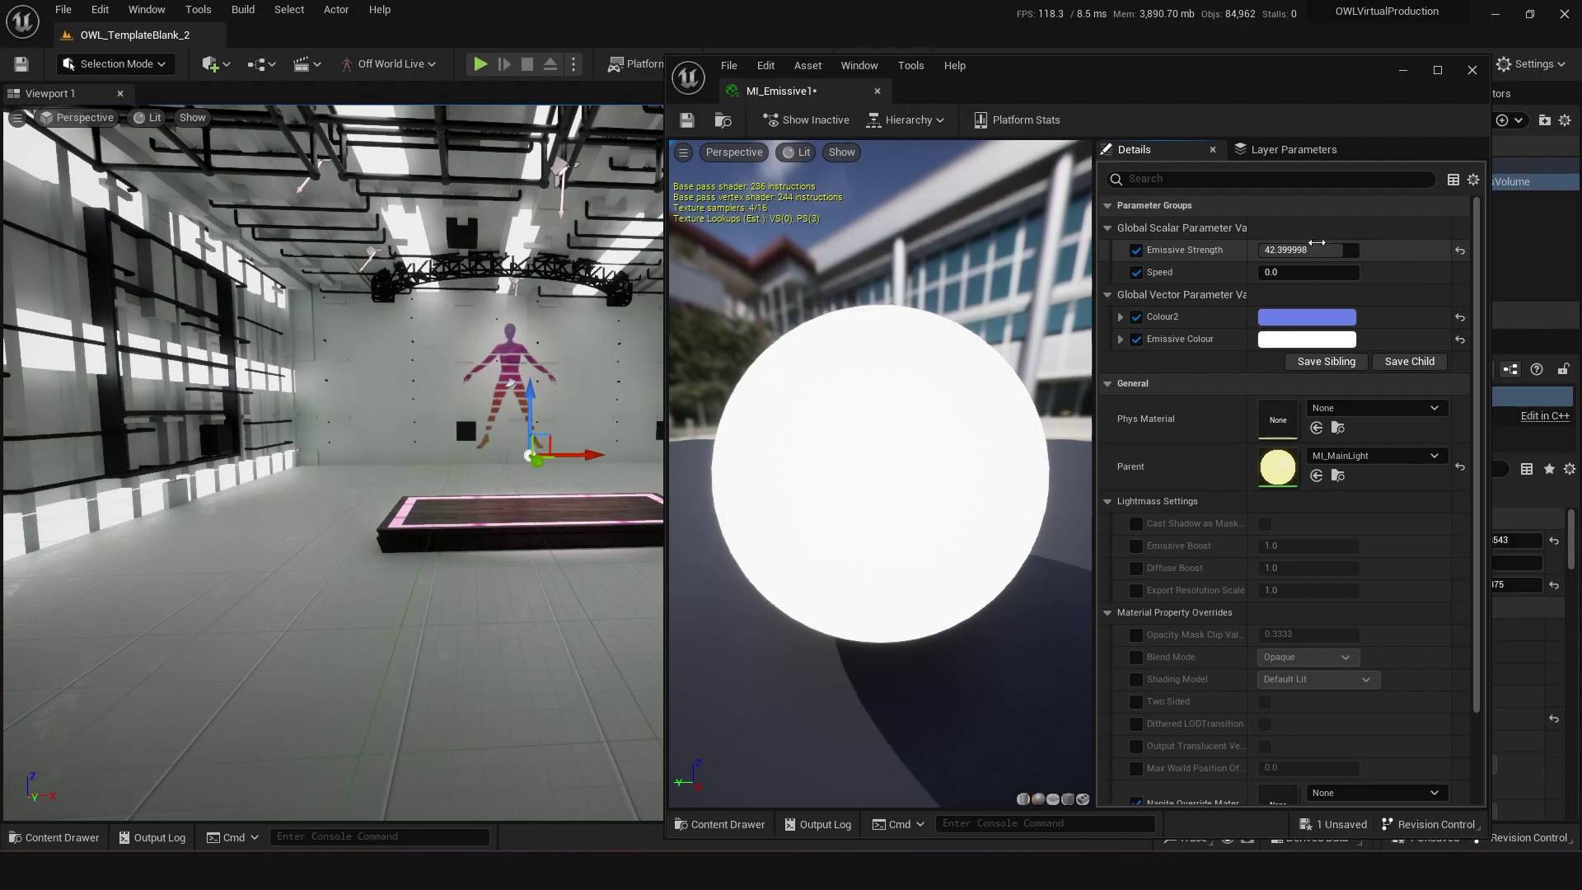
left_click_drag(1313, 252, 1261, 252)
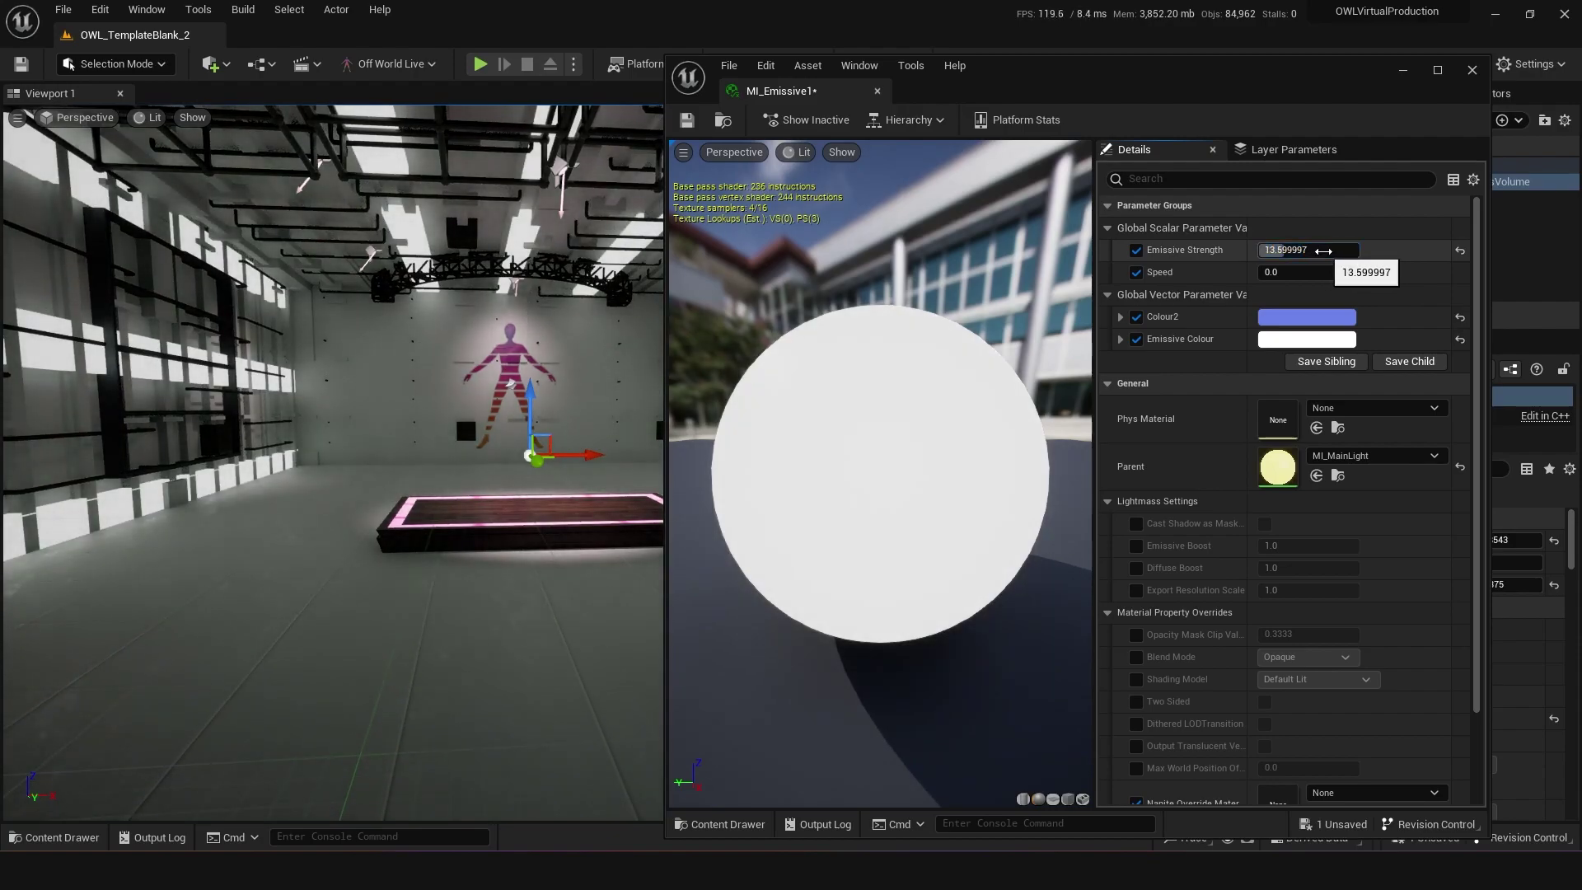
left_click(1309, 340)
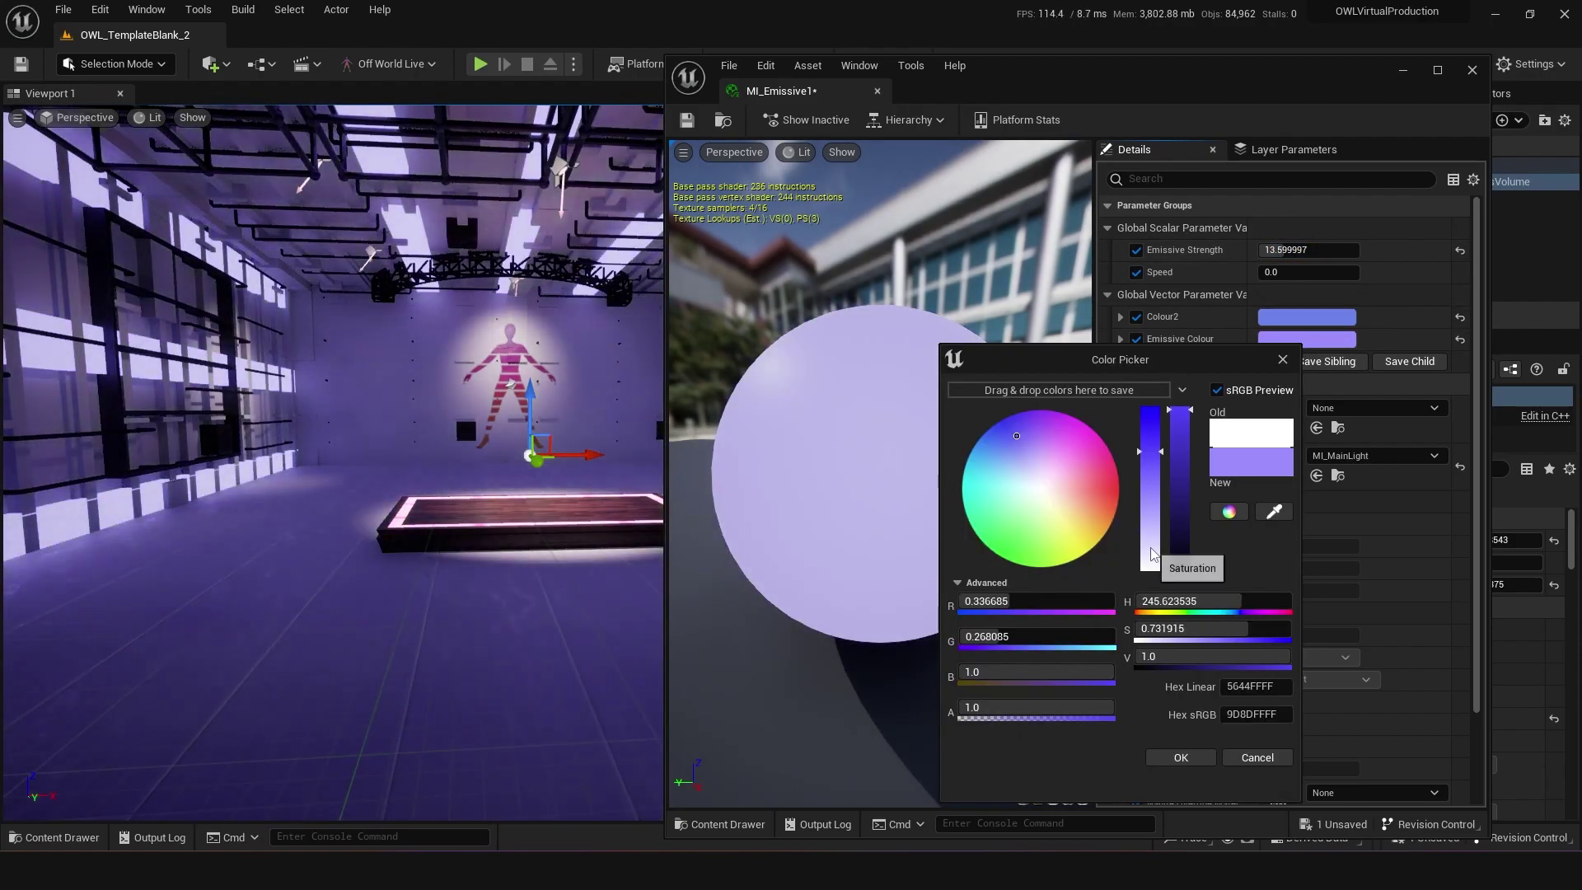
left_click(1154, 547)
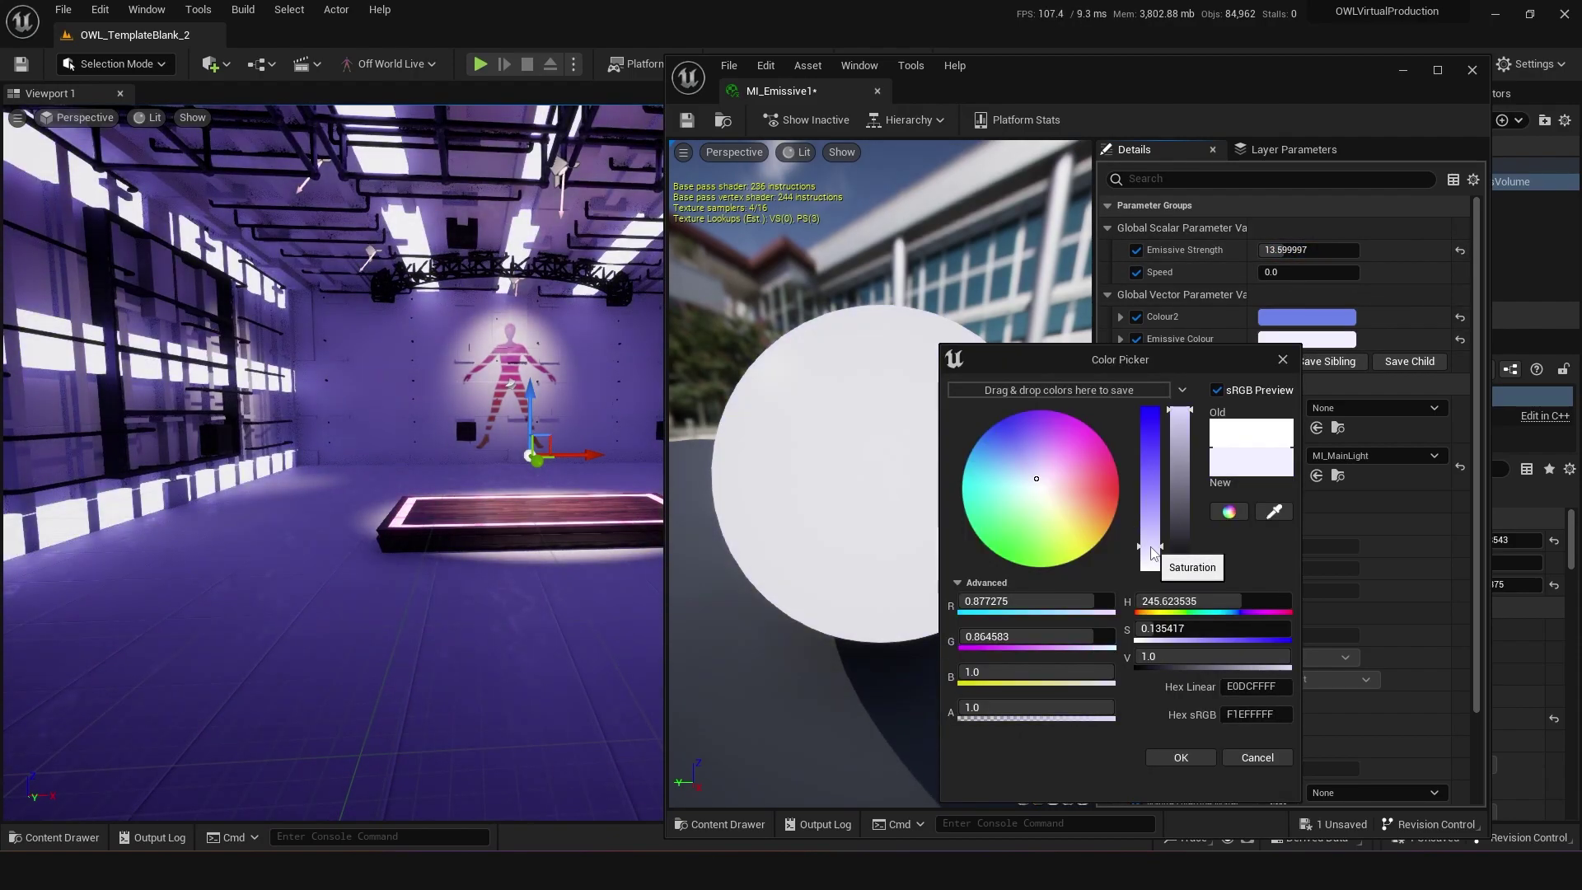
left_click(1324, 110)
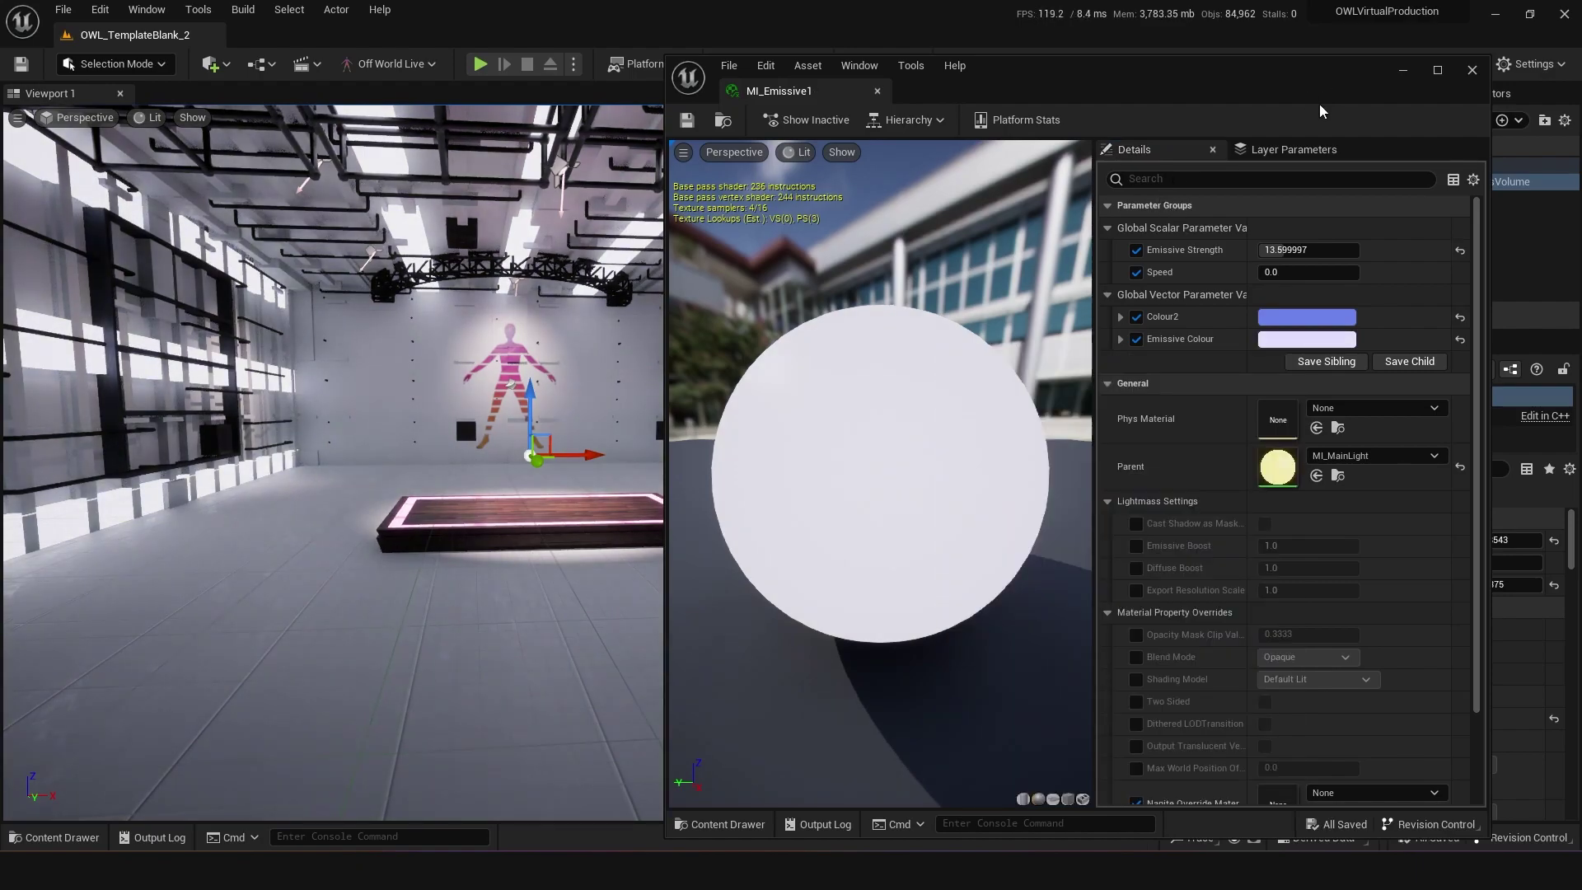
left_click_drag(1297, 89, 1197, 95)
left_click(1372, 75)
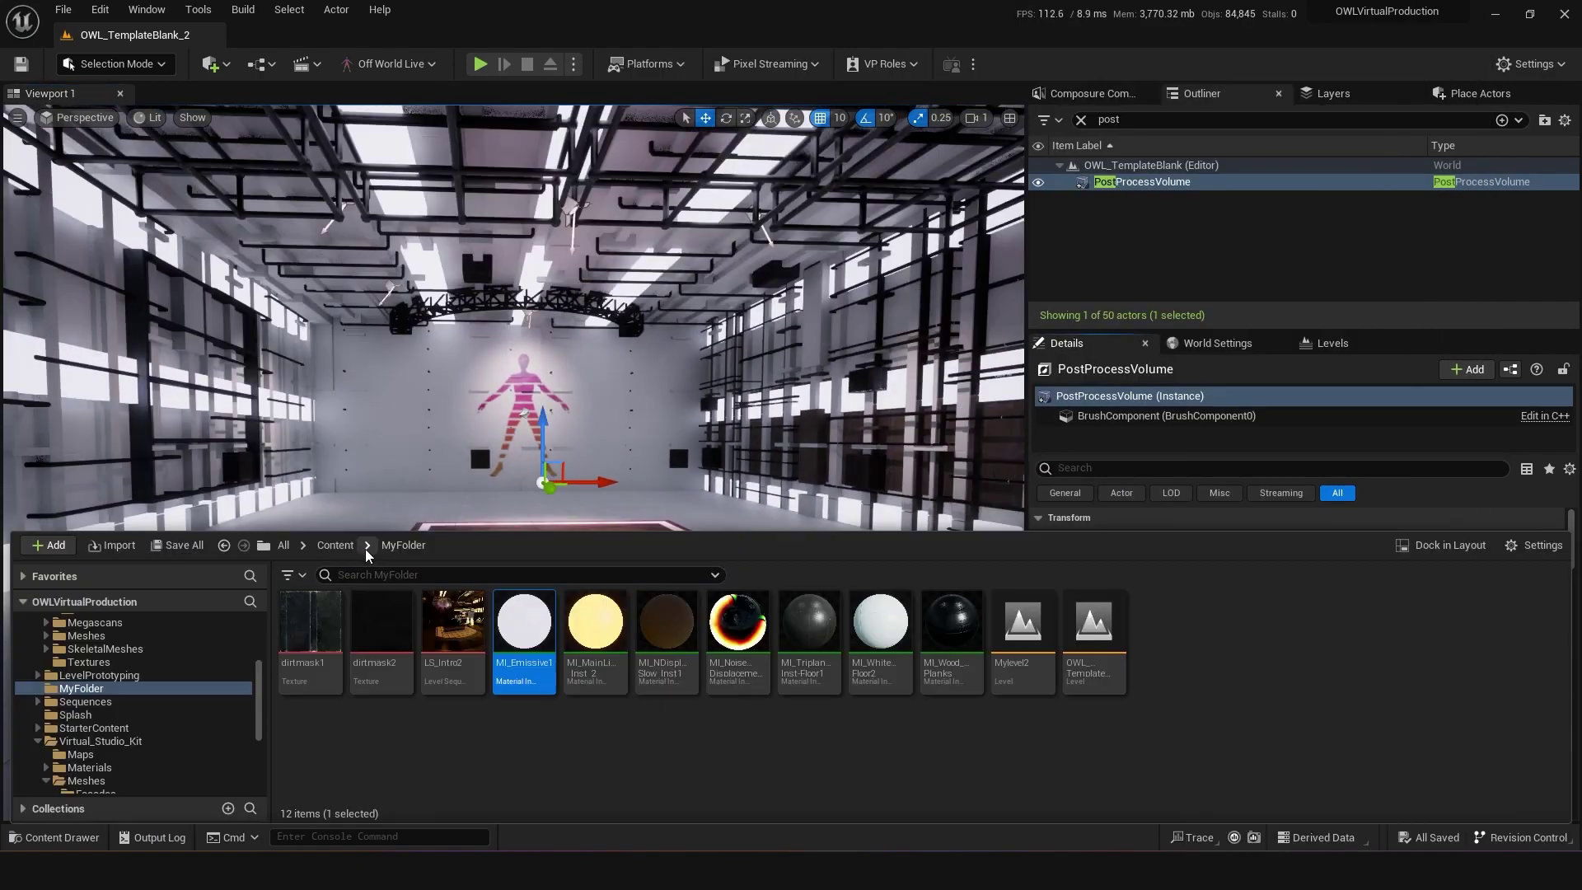
Browse the mesh folders in Environment/Meshes, including Screens, and open ModularPack1
left_click(354, 548)
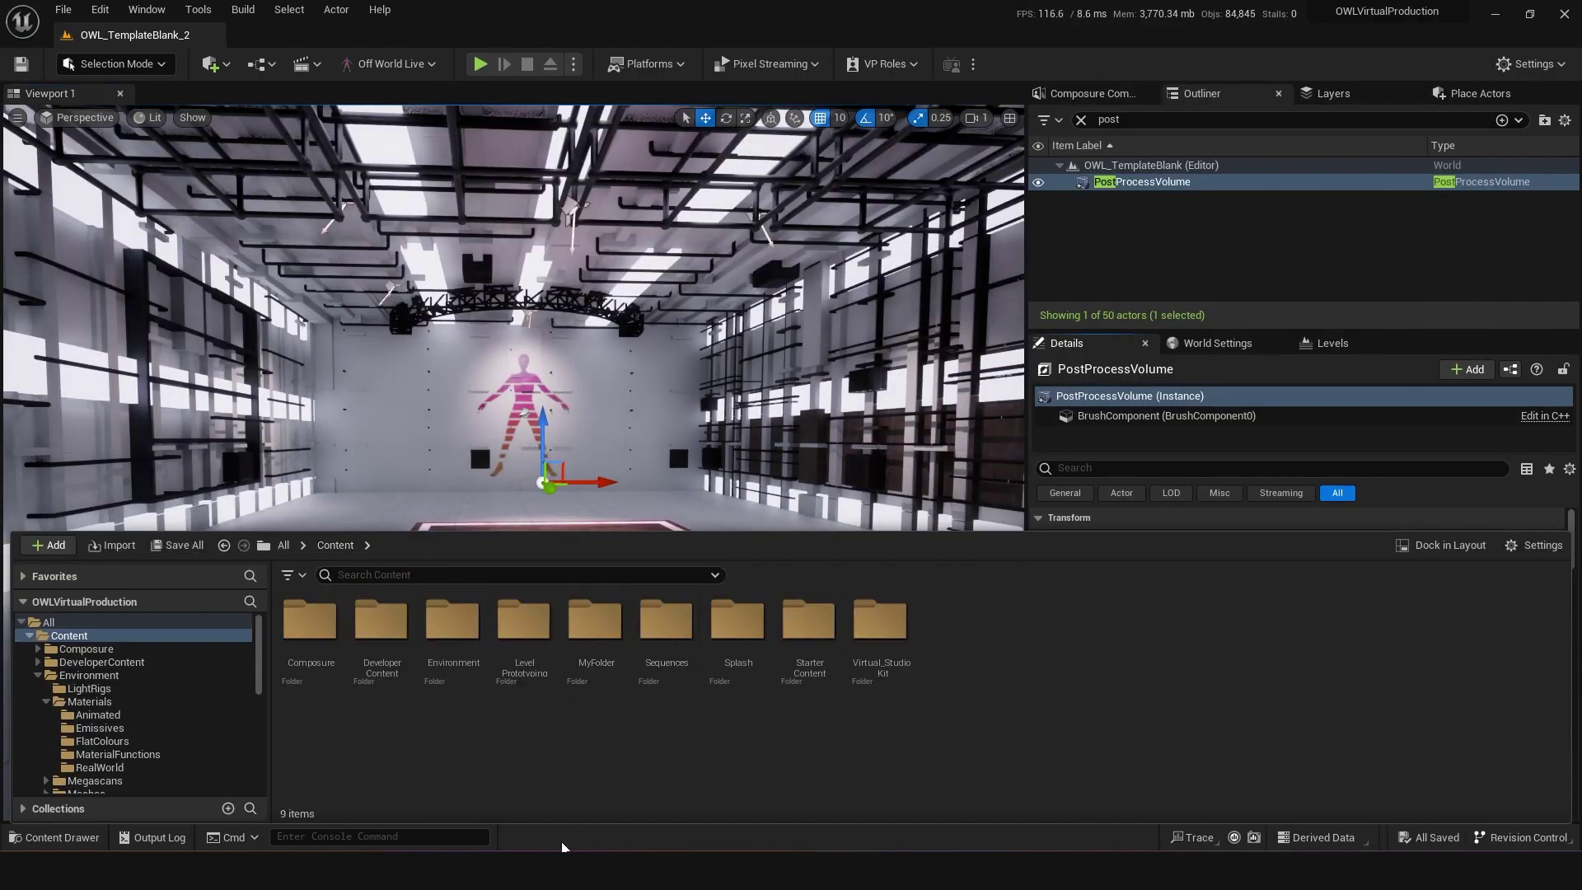
double_click(431, 640)
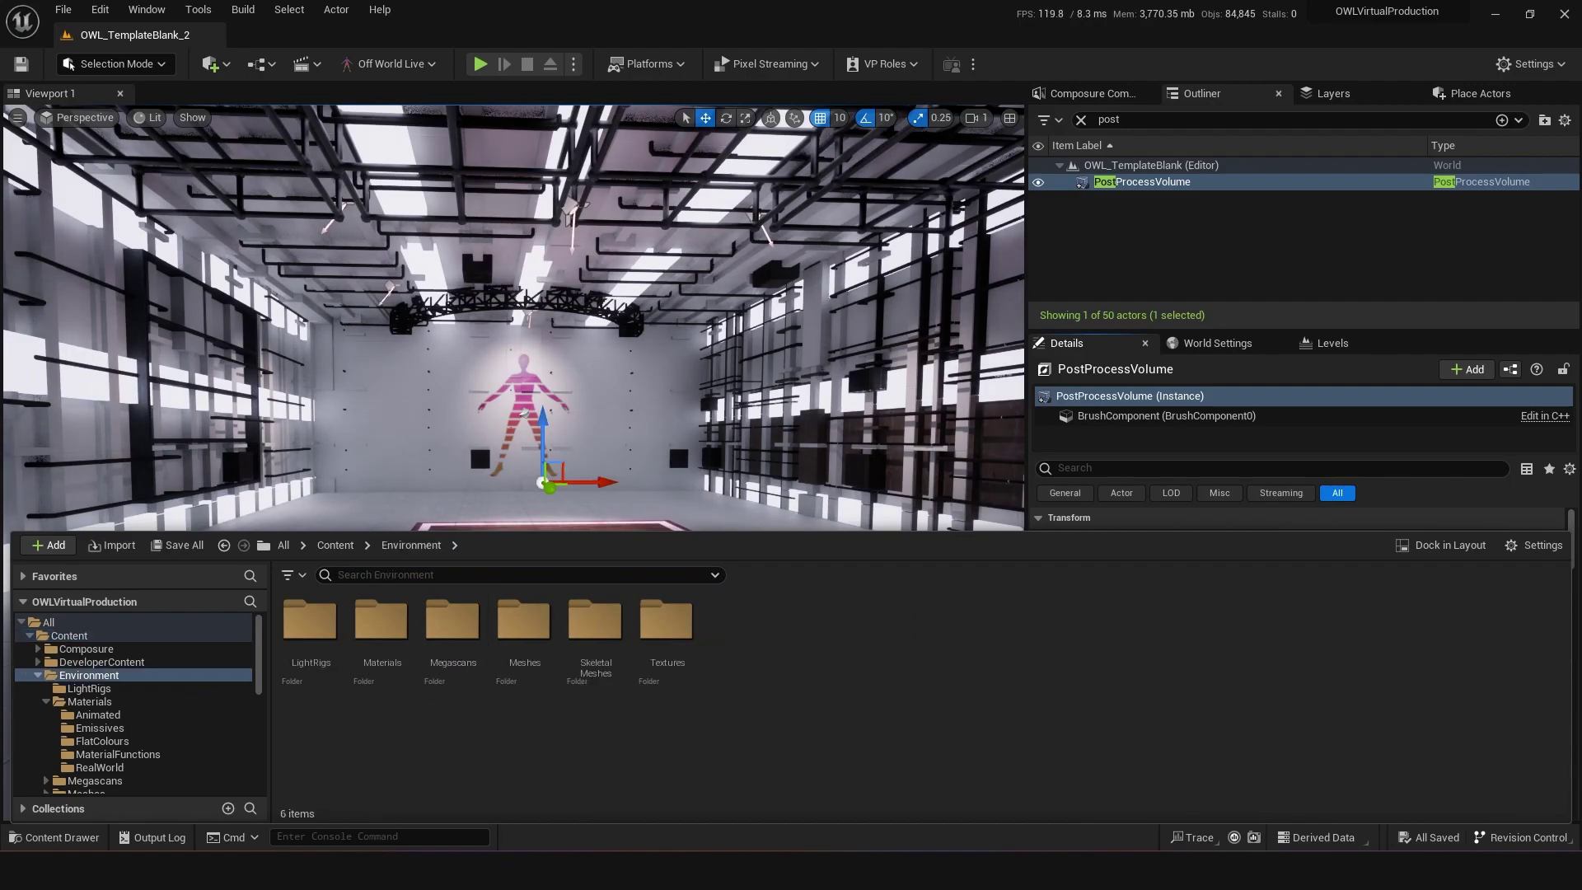
mouse_move(684, 872)
double_click(540, 634)
double_click(785, 655)
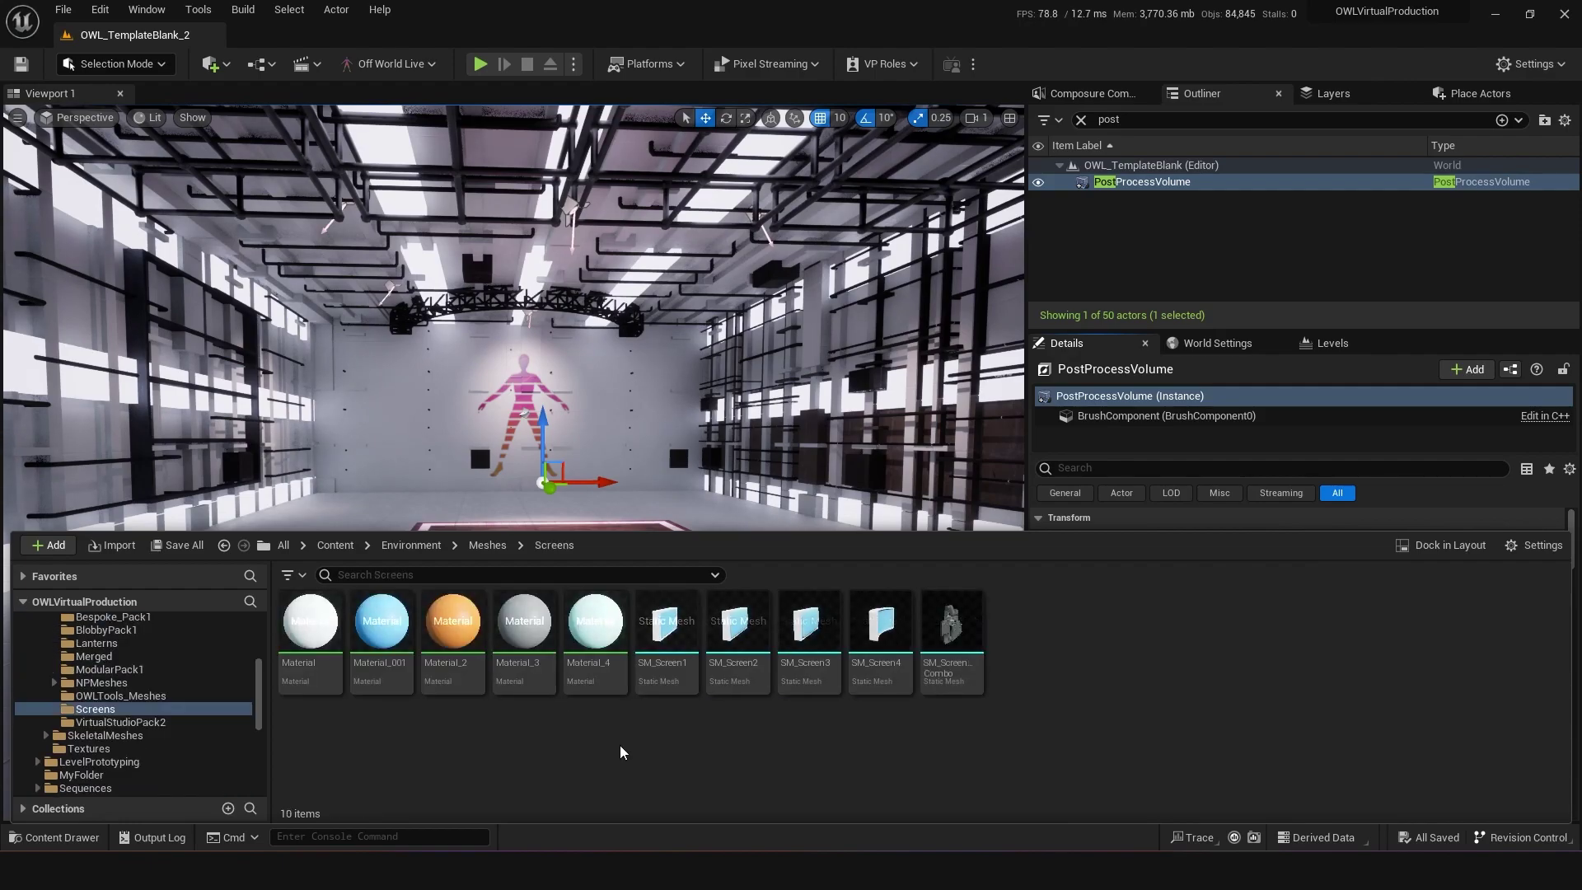
left_click(486, 546)
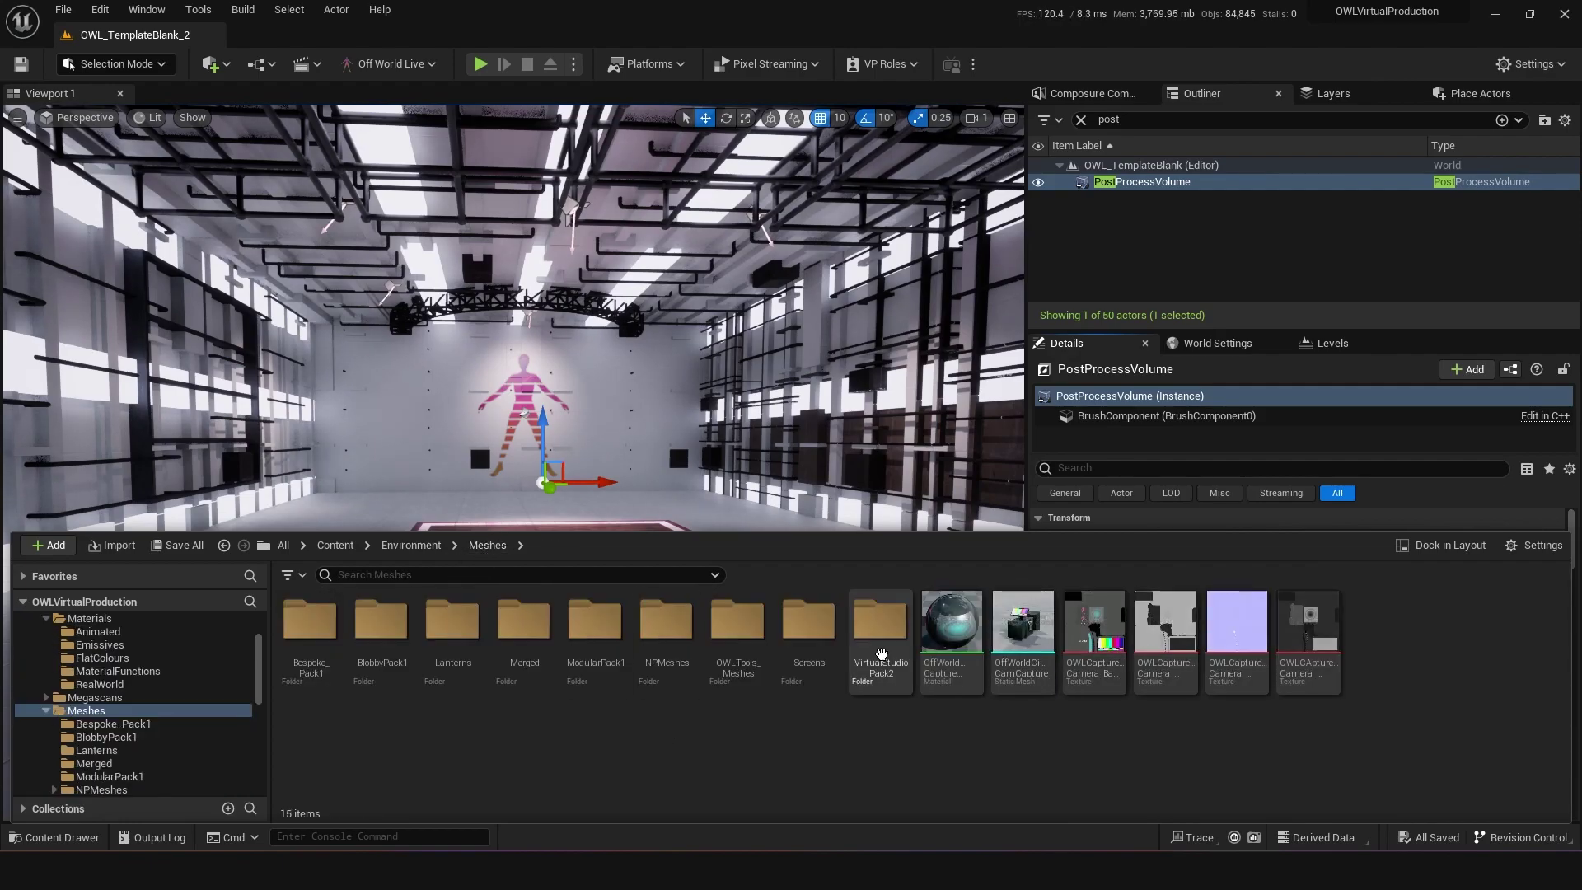
double_click(882, 624)
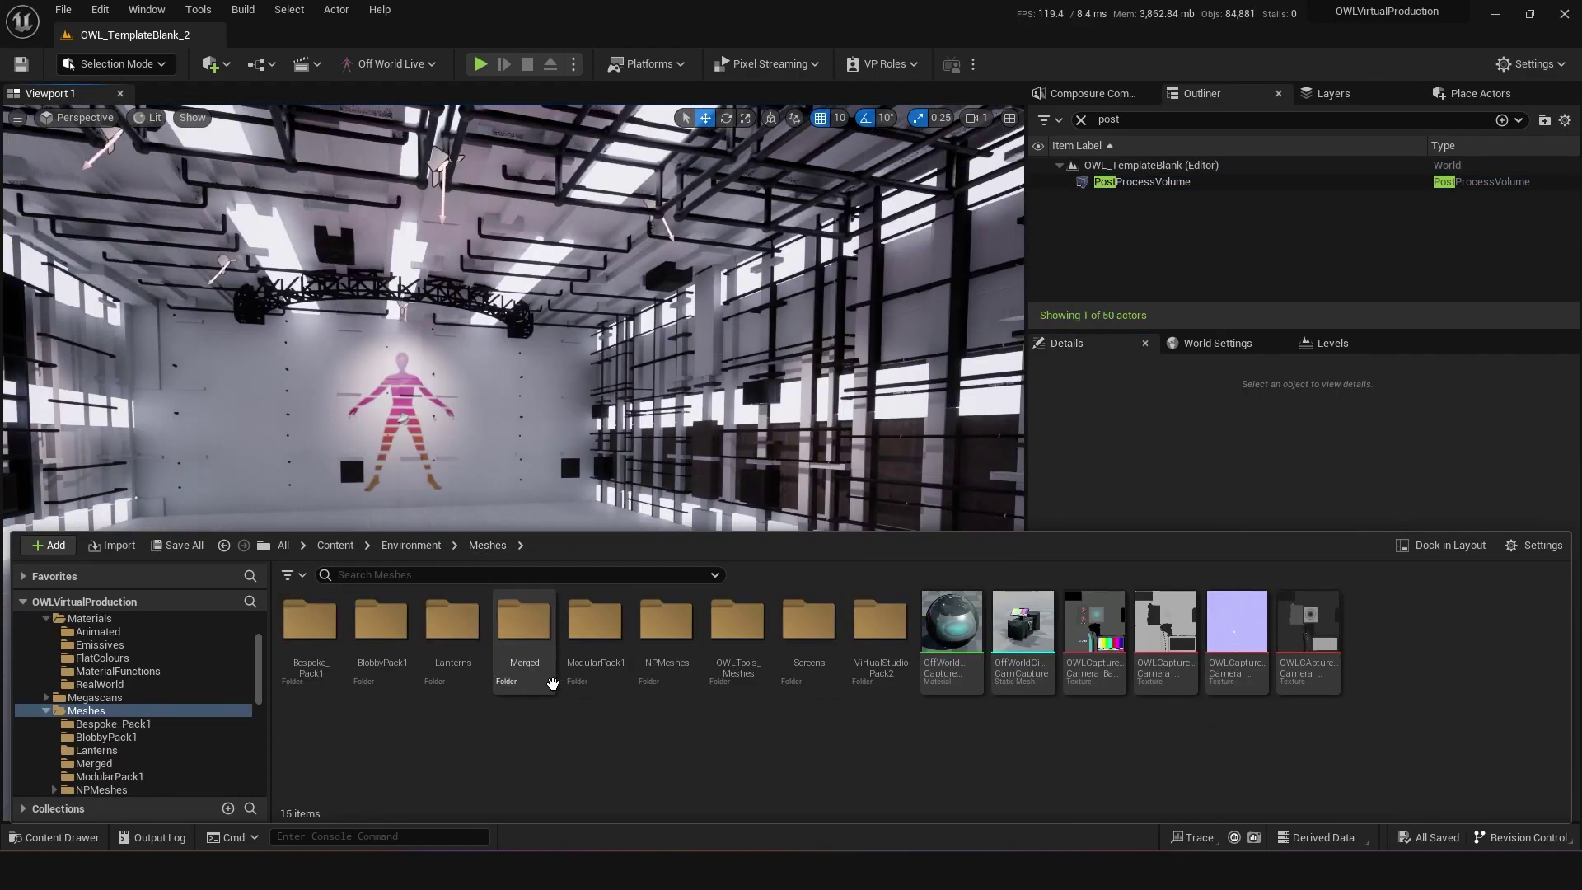
double_click(589, 631)
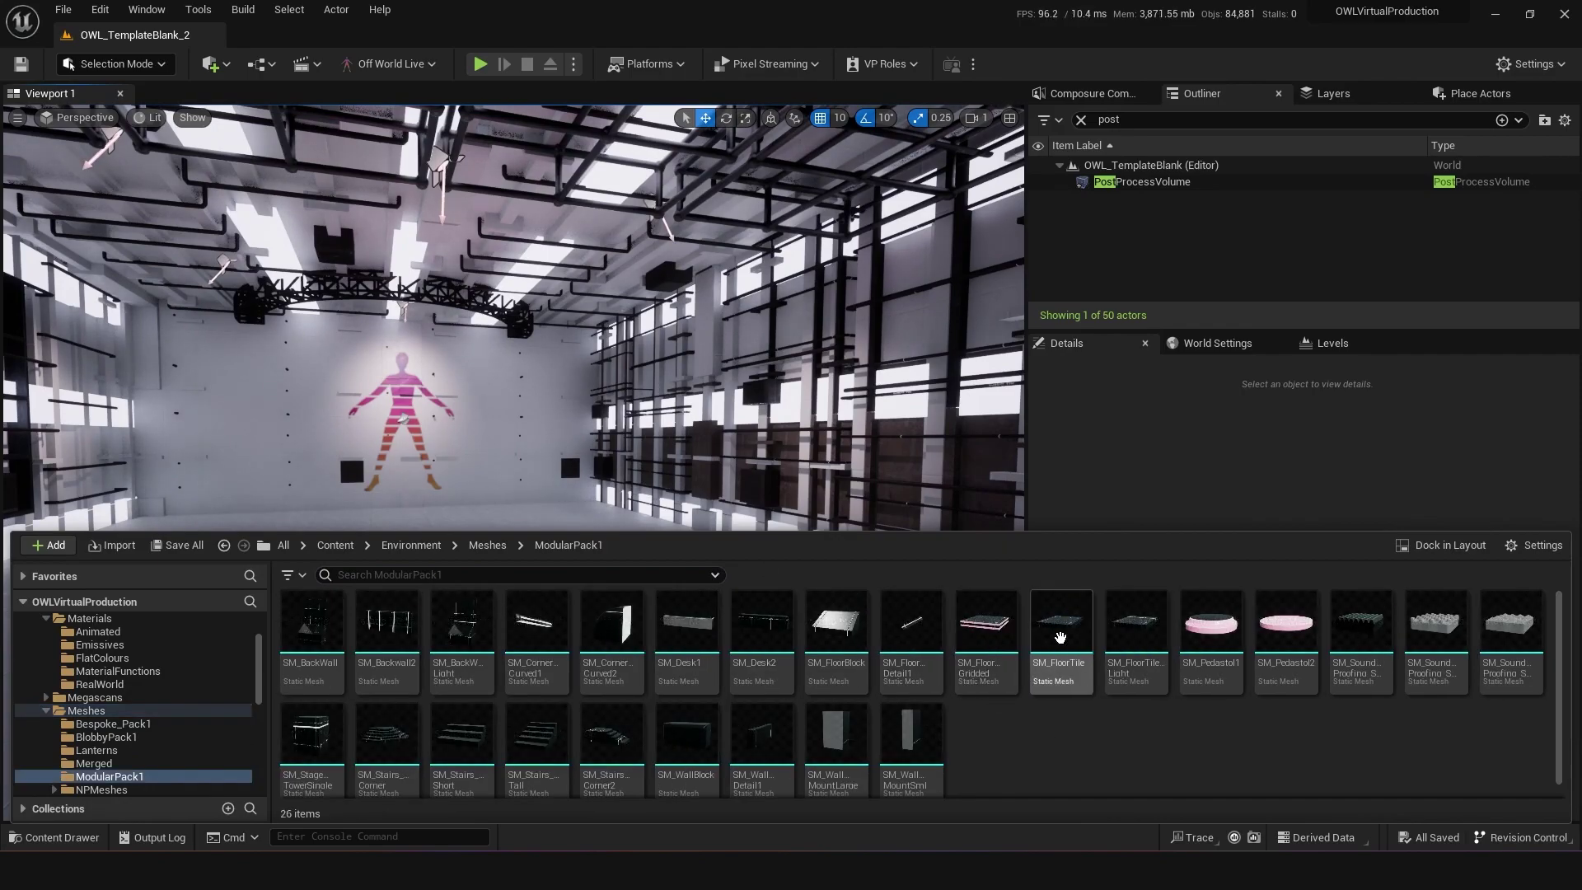
Place an SM_FloorTile mesh on the studio floor behind the wooden stage
mouse_move(1064, 634)
left_click_drag(1064, 635, 326, 468)
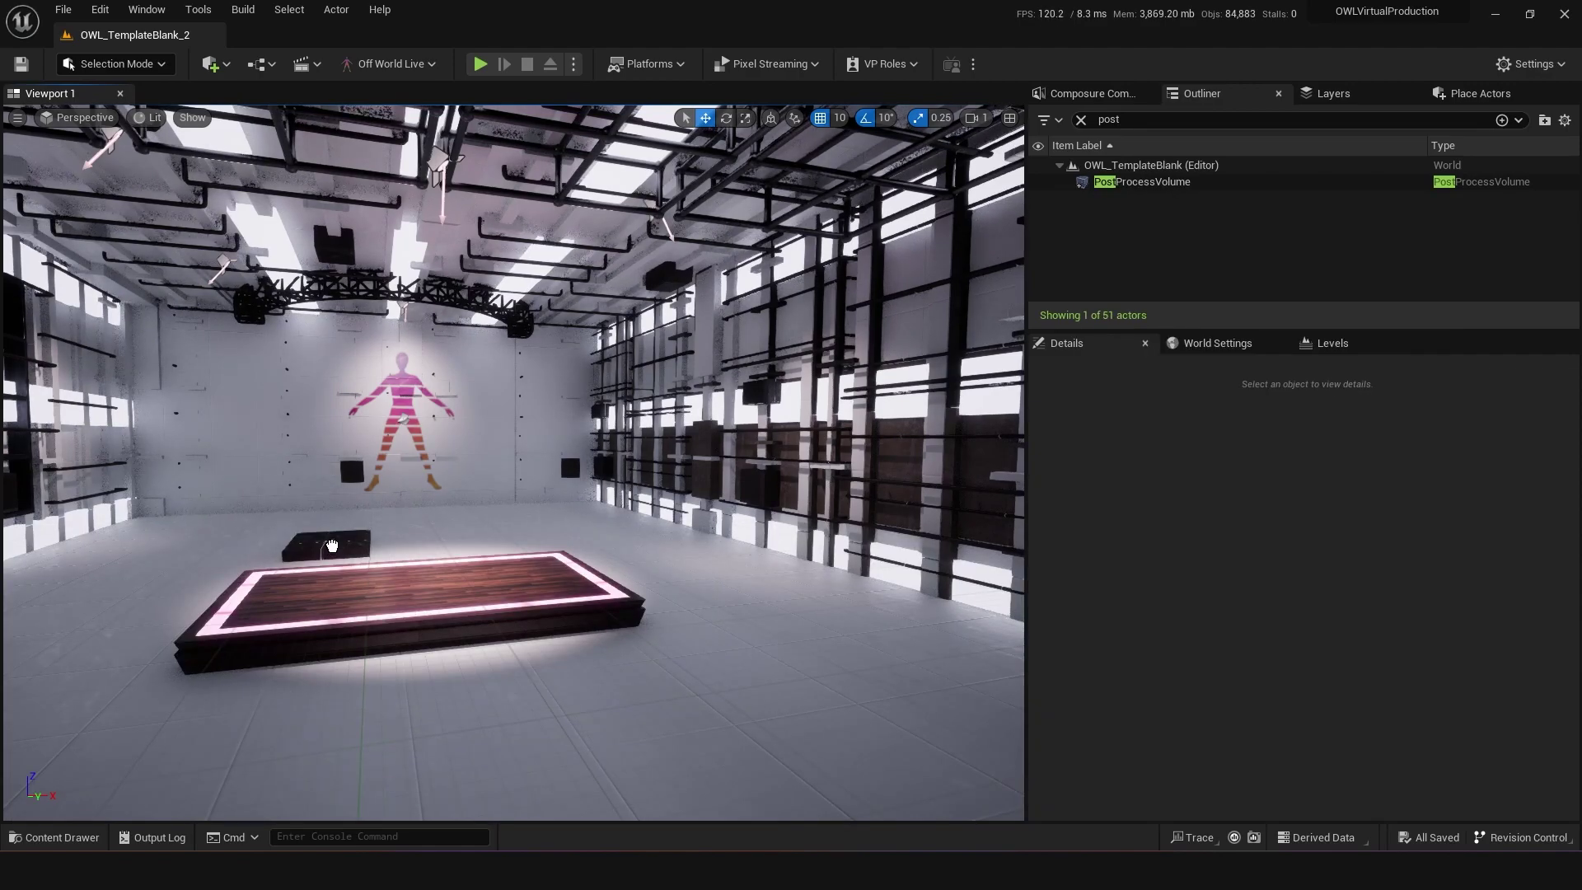
left_click_drag(312, 527, 312, 529)
key("w")
right_click_drag(313, 529, 913, 250)
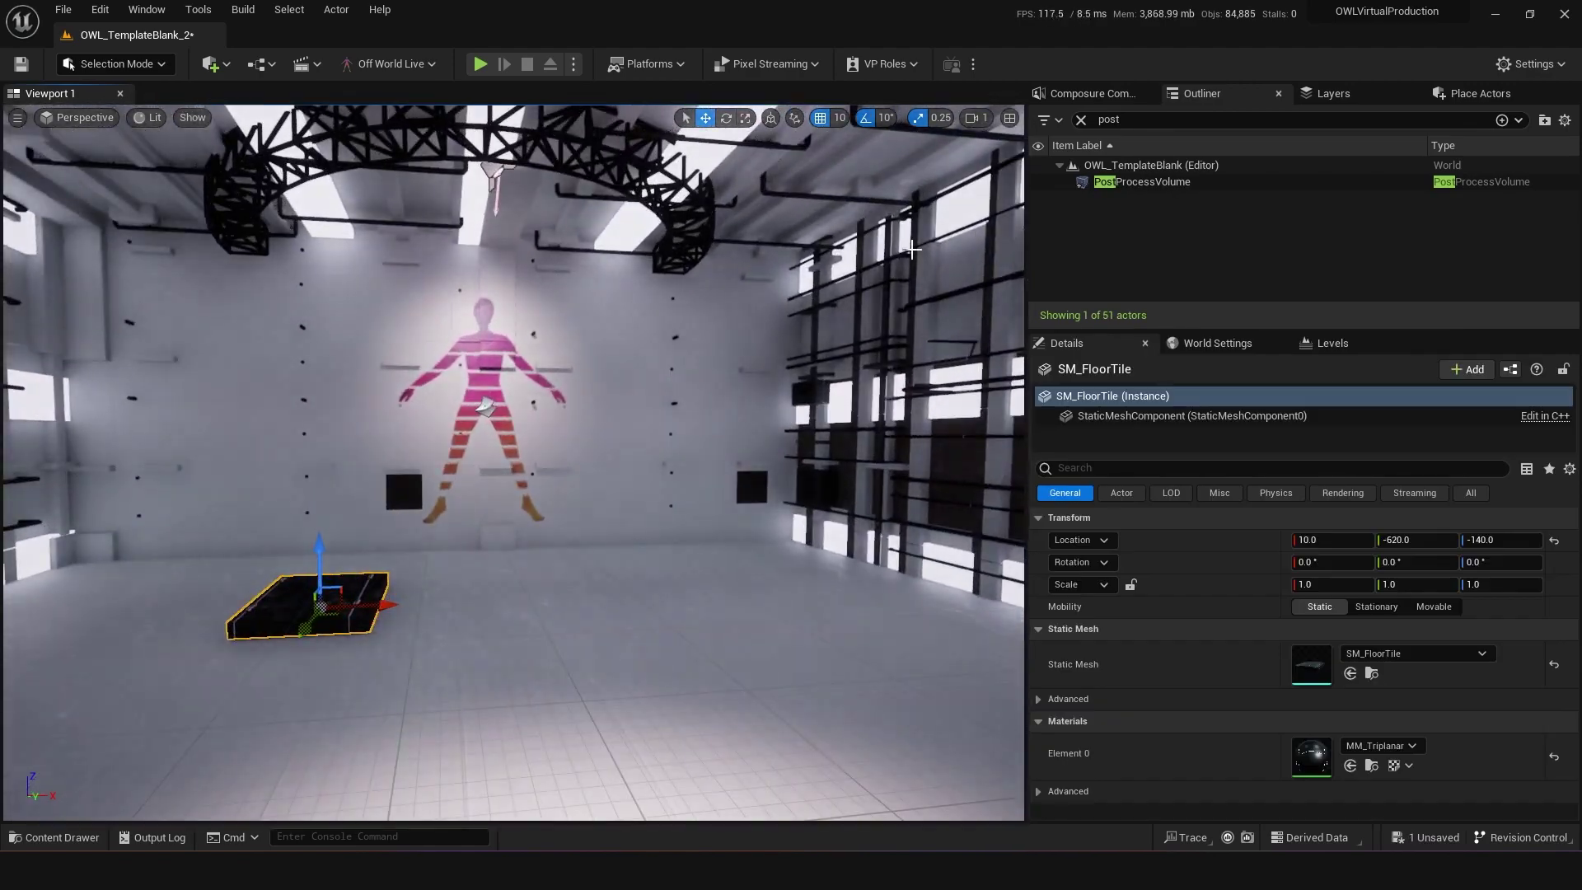
Set position grid snapping to 50 and scale the floor tile uniformly to 2.25 near the back wall
left_click(840, 118)
left_click(885, 213)
key("e")
right_click_drag(693, 363, 635, 461)
key("a")
left_click_drag(554, 538, 588, 484)
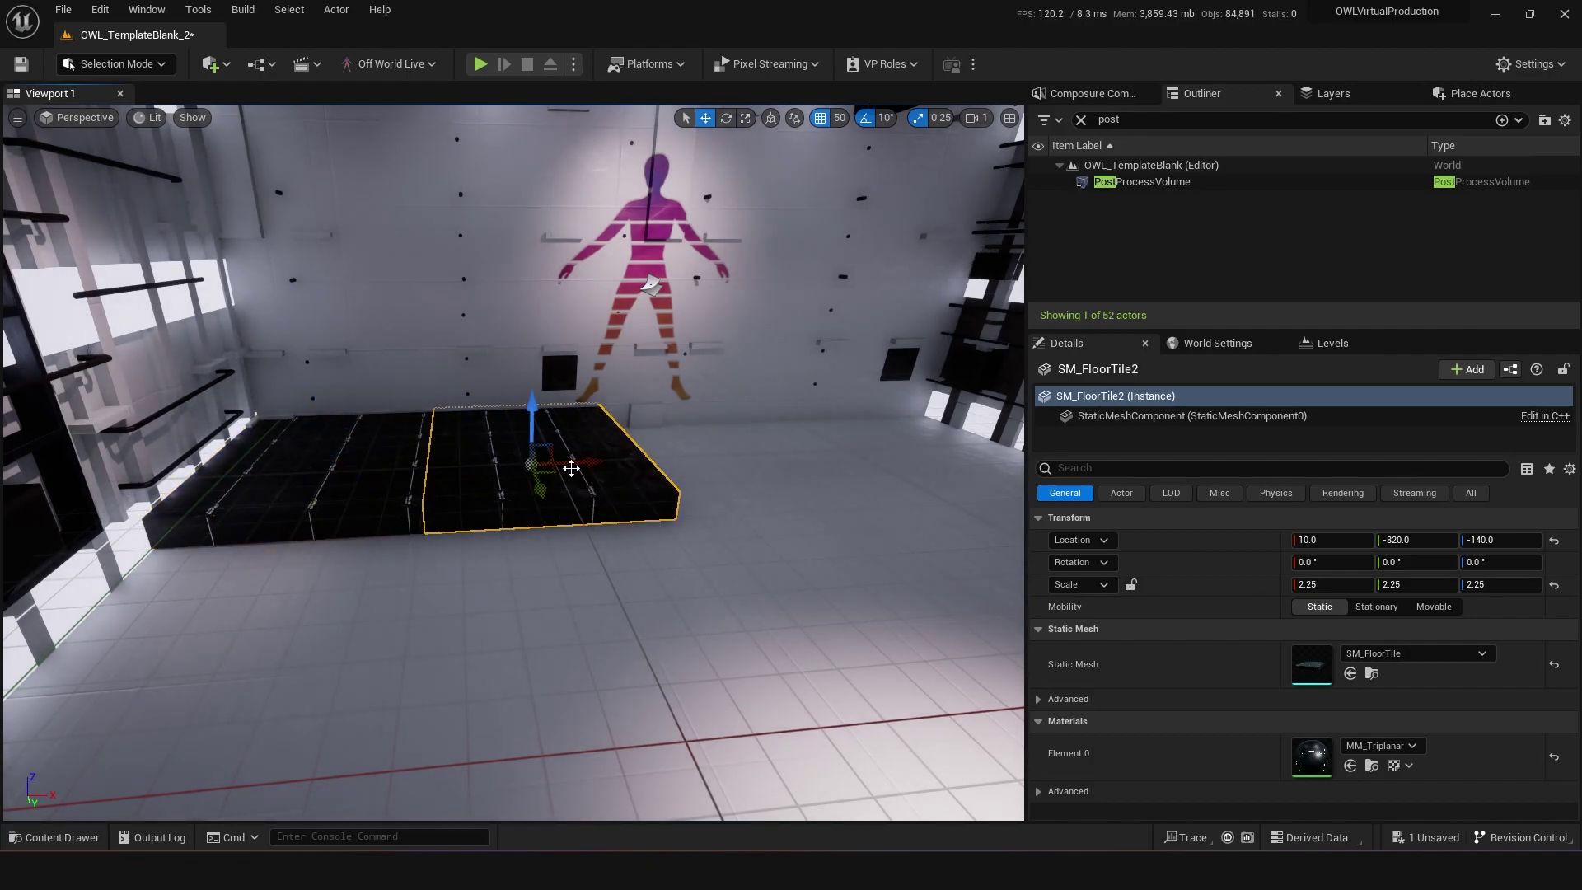
Duplicate the scaled tile into a row of four along the back wall, copy the row forward, and save
left_click_drag(586, 460, 766, 430, "alt")
right_click_drag(767, 430, 824, 433)
left_click_drag(577, 446, 767, 445, "alt")
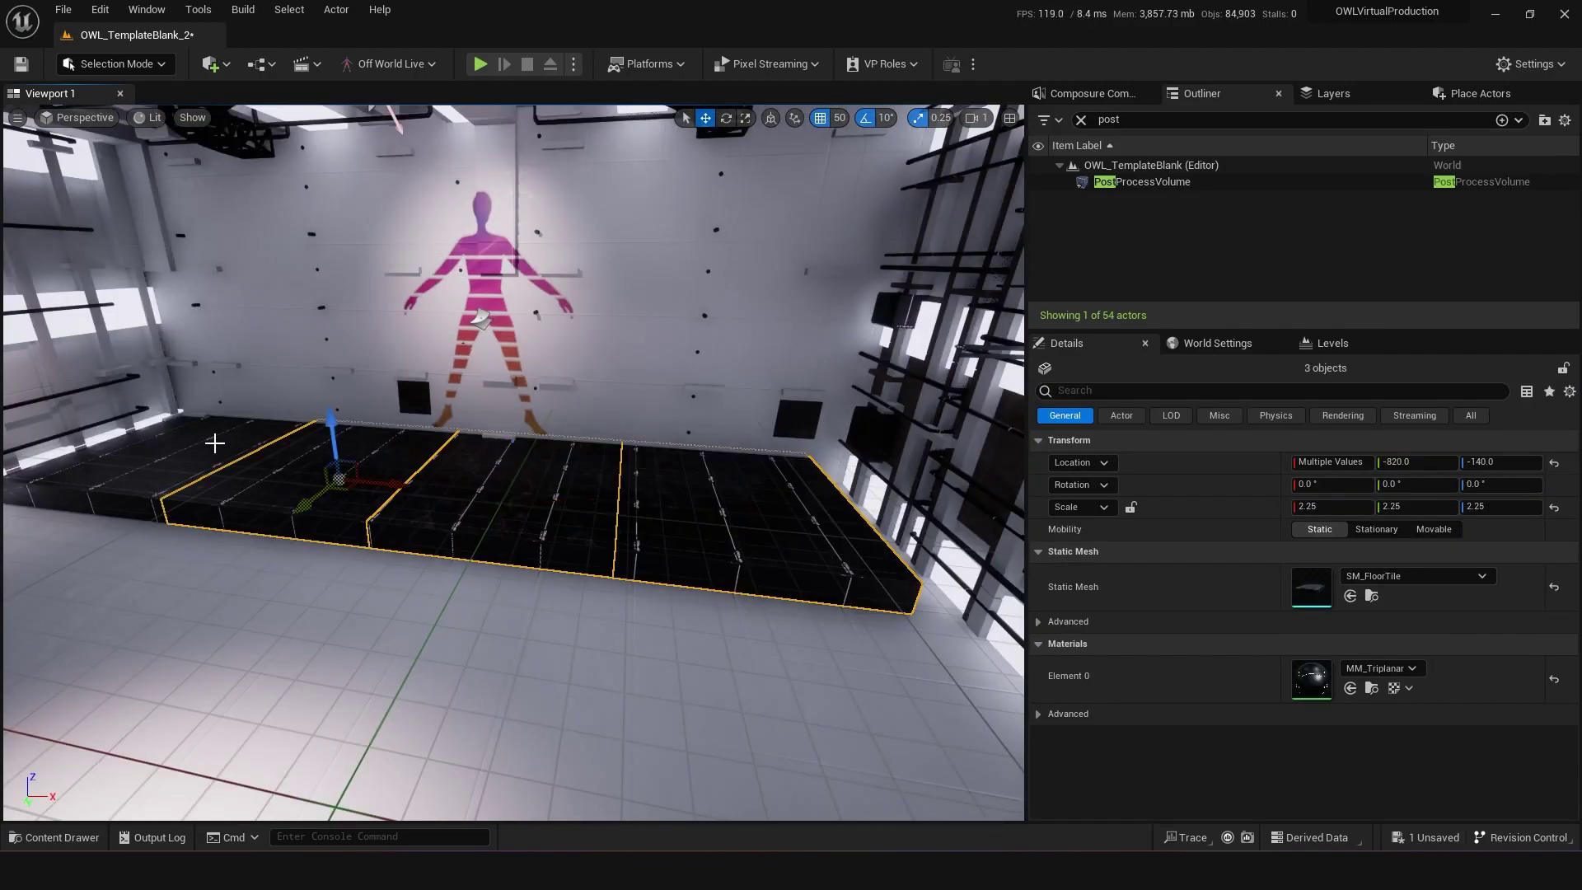
right_click_drag(495, 412, 396, 395)
left_click(396, 370, "ctrl")
mouse_move(396, 370)
right_mouse_down()
mouse_move(420, 370)
mouse_move(395, 370)
right_mouse_up()
mouse_move(341, 391)
left_mouse_down("alt")
mouse_move(310, 537)
mouse_move(280, 486)
left_mouse_up("alt")
right_click_drag(515, 552, 404, 511)
key("ctrl+s")
key("ctrl+s")
Try stretching a front-row floor tile upward to a Z scale of 10.5 or more, and undo the scaling
left_click(357, 608)
right_click_drag(357, 608, 222, 561)
right_click_drag(436, 633, 436, 633)
key("r")
left_click_drag(424, 639, 424, 527)
mouse_move(742, 678)
right_mouse_down()
mouse_move(758, 684)
mouse_move(742, 679)
right_mouse_up()
left_click_drag(433, 459, 428, 418)
right_click_drag(401, 423, 445, 508)
key("ctrl+z")
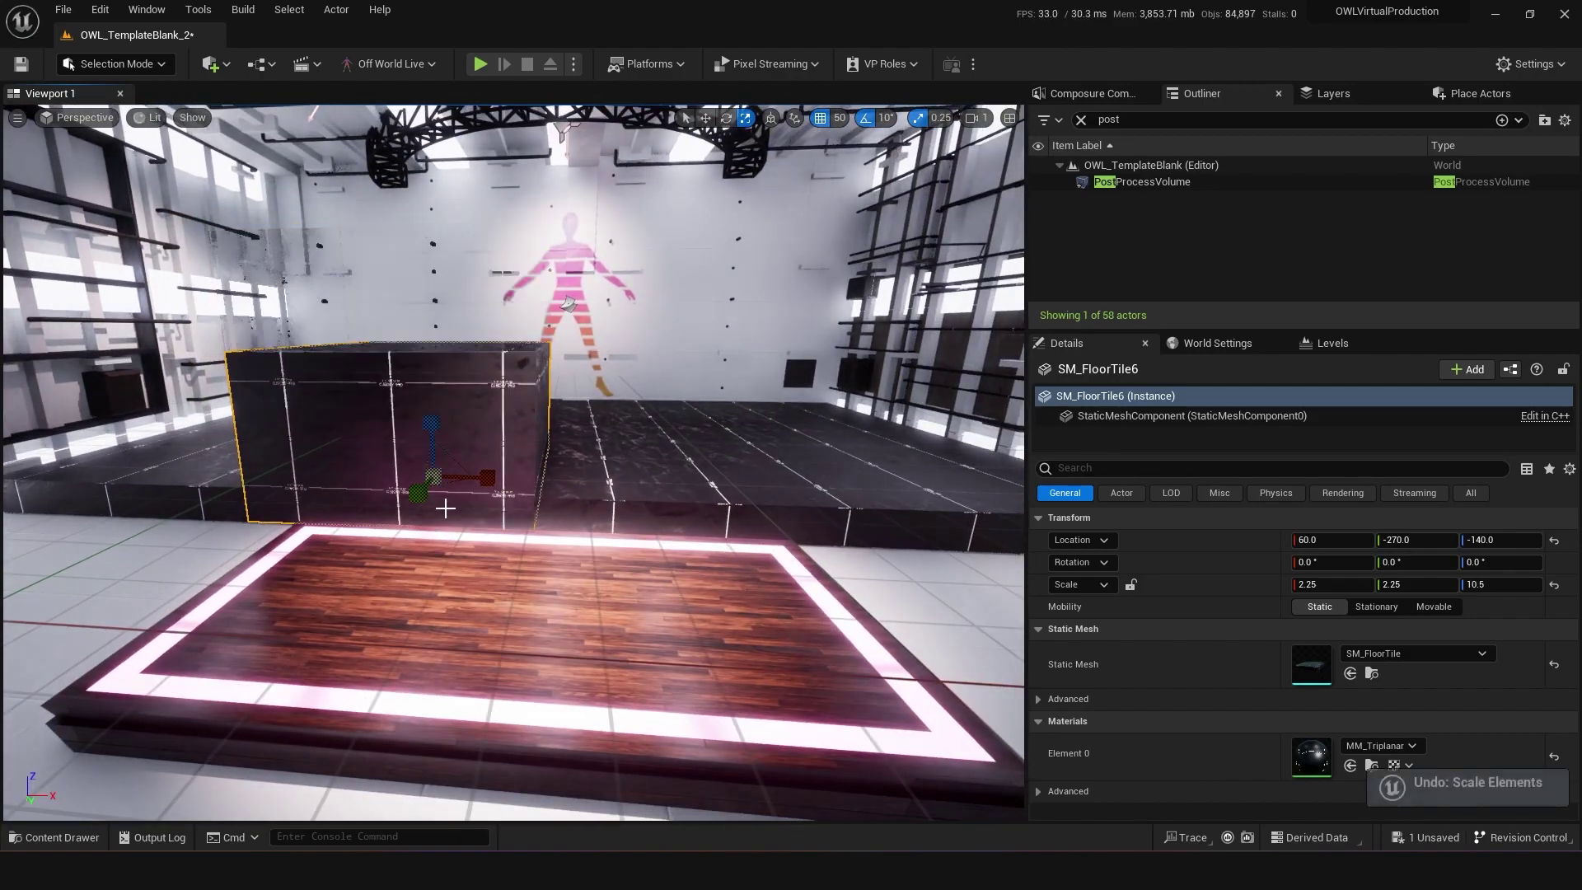
key("ctrl+z")
Increase the vertical scale of the two end tiles in the back row to form raised corner blocks
left_click(309, 400)
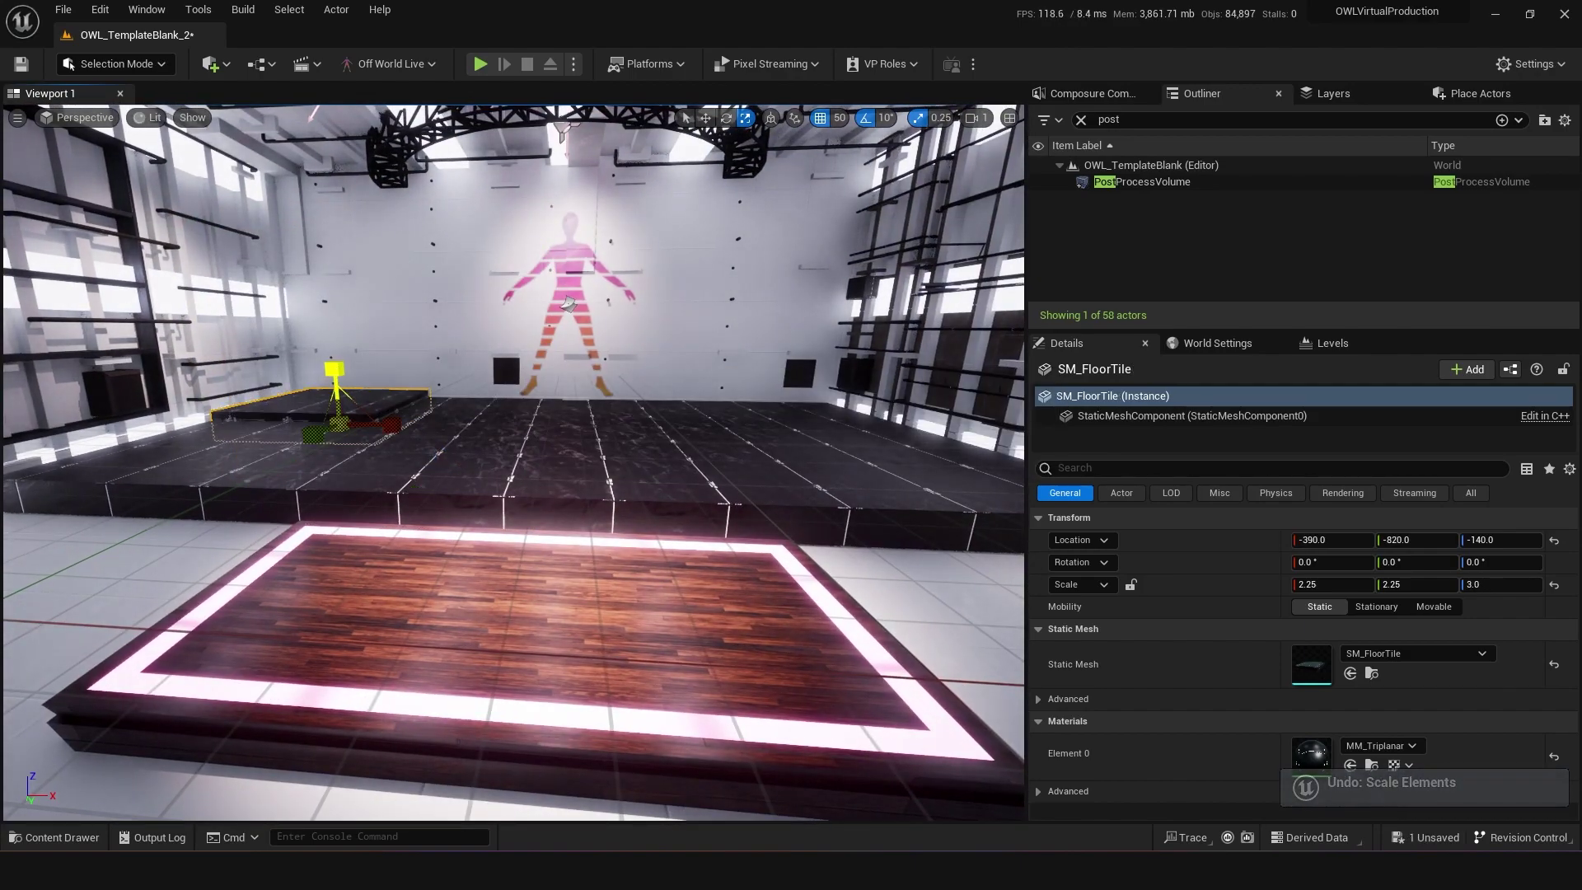
left_click_drag(338, 424, 349, 426)
left_click(815, 414)
left_click_drag(789, 394, 789, 326)
Extend the two end tiles of the front row forward along the side walls, and save the level
left_click_drag(630, 315, 659, 371)
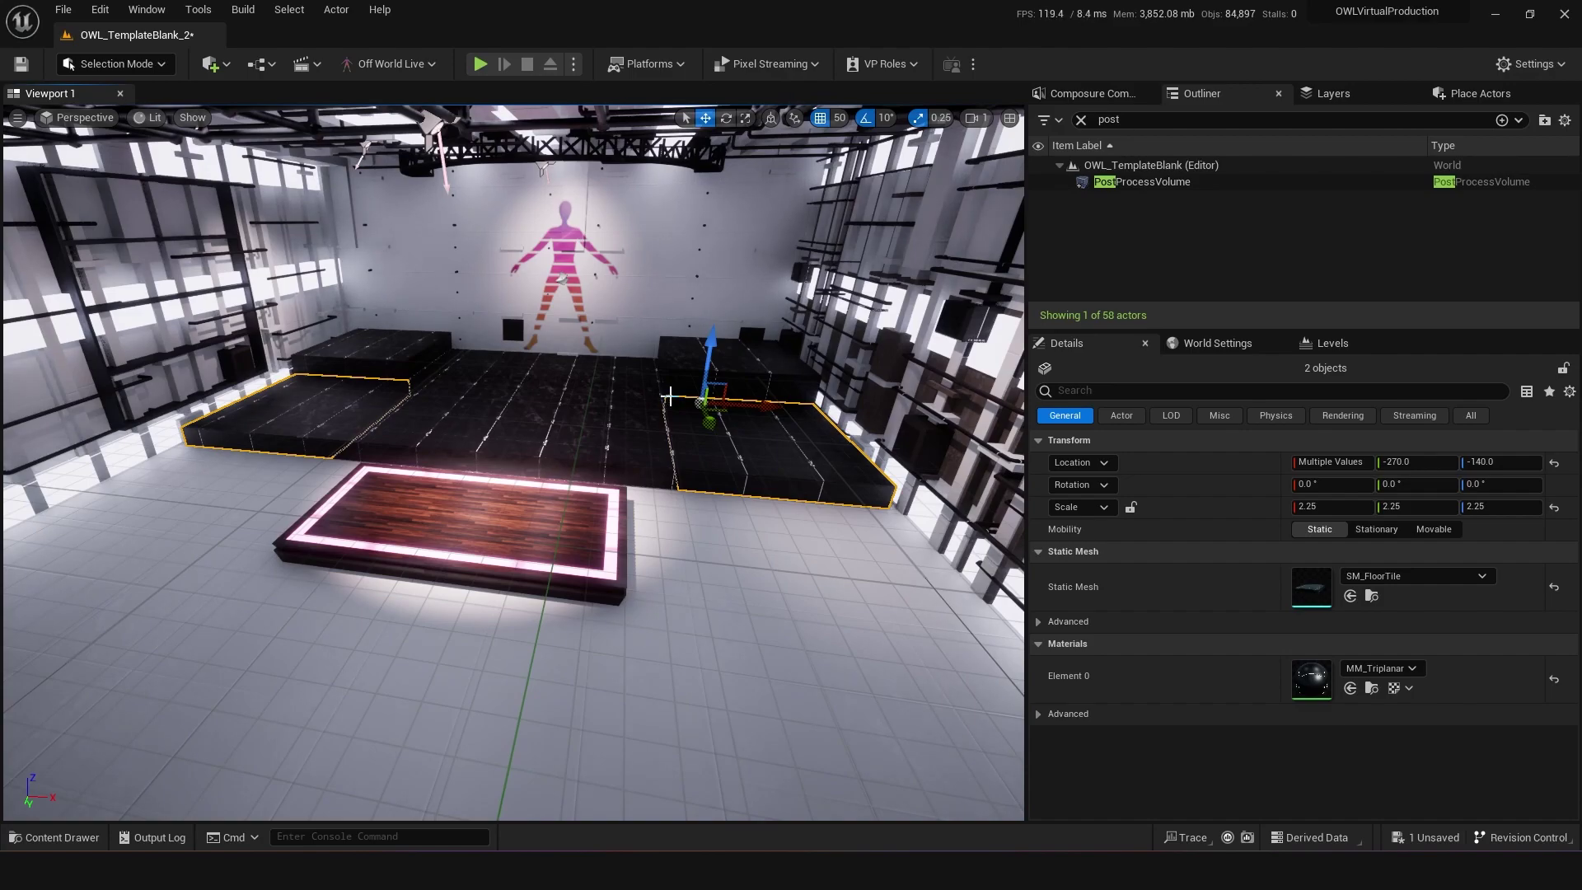
left_click_drag(674, 418, 674, 519)
right_click_drag(616, 638, 667, 589)
key("ctrl+s")
Place SM_CornerCurved2 pieces scaled to 2 on both side platforms and rotate the left one towards the stage
key("ctrl+space")
left_click_drag(615, 638, 963, 500)
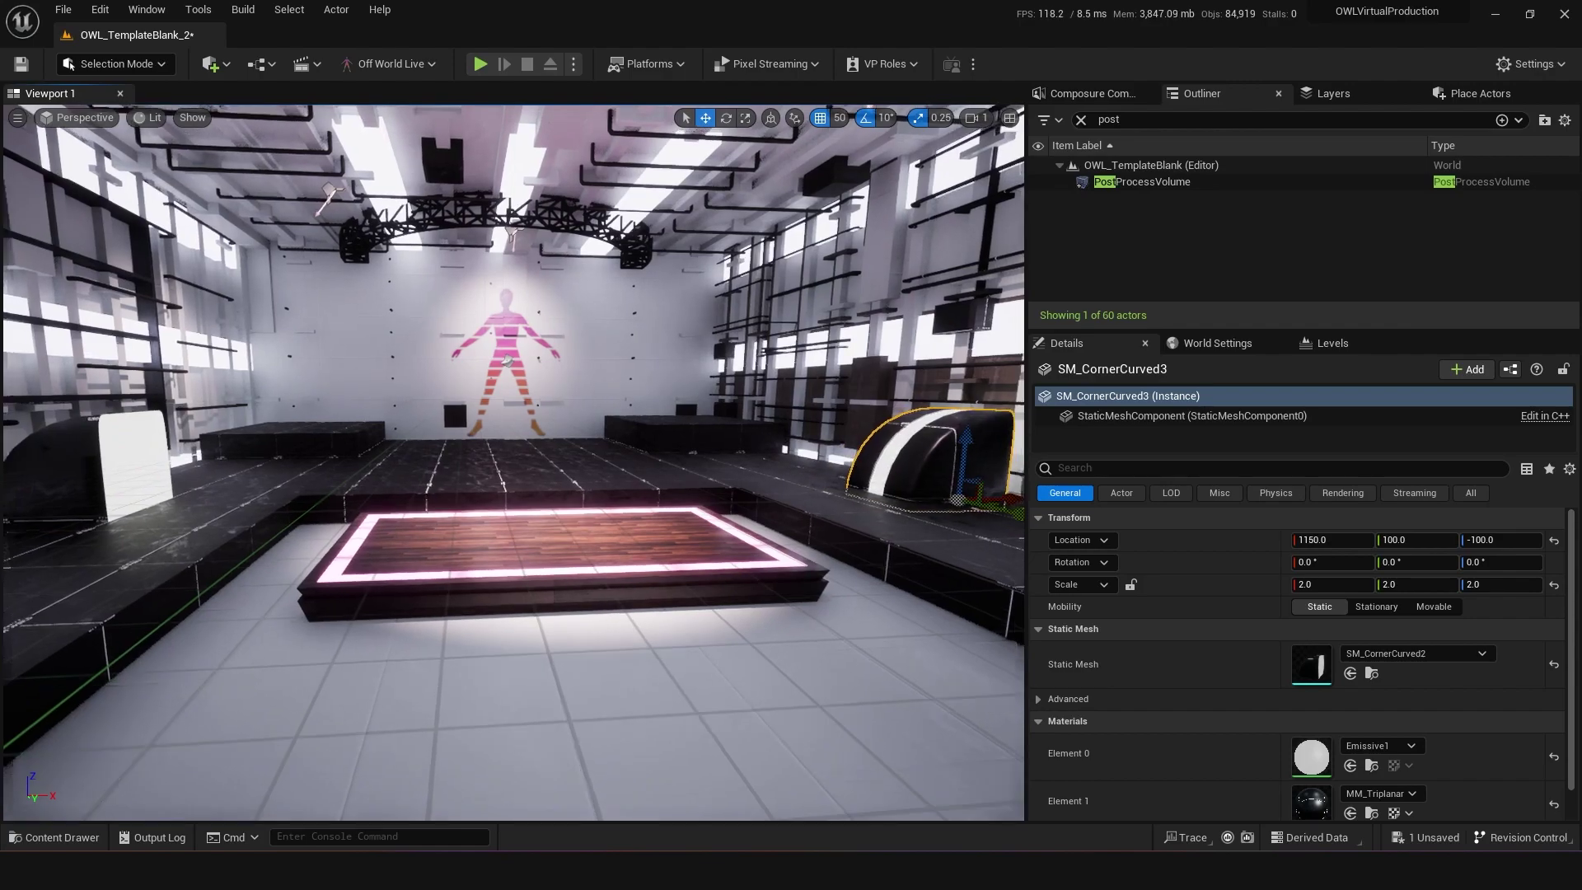
right_click_drag(295, 463, 309, 457)
left_click(233, 449)
key("space")
left_click_drag(307, 487, 233, 495)
key("space")
key("space")
Save the level and duplicate the two curved corner pieces farther back on the side platforms
left_click(462, 618)
right_click_drag(462, 618, 479, 610)
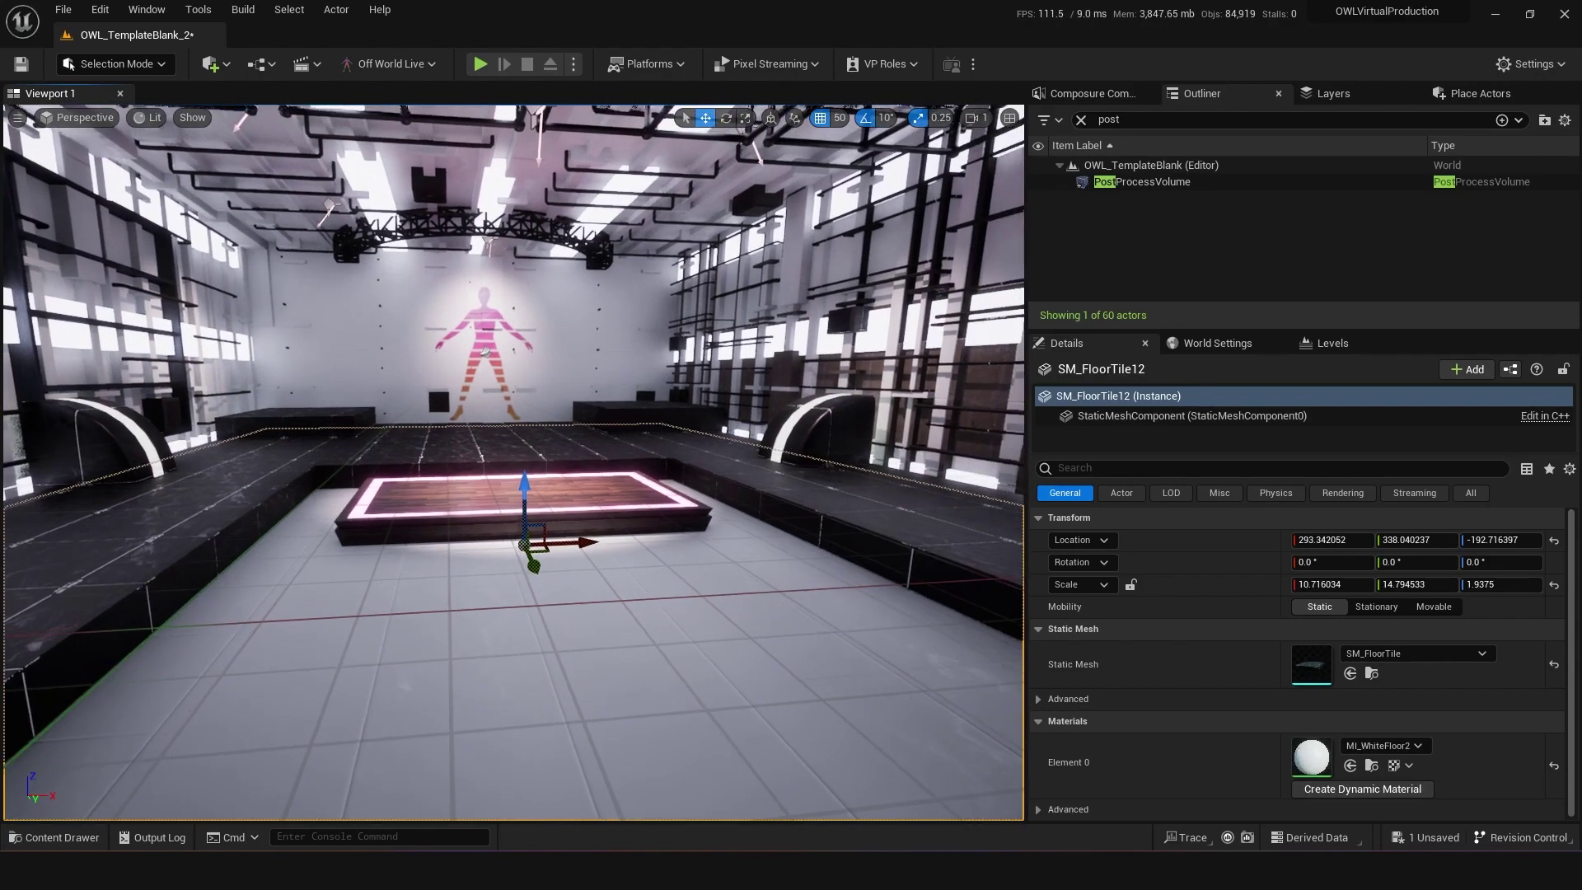
right_click_drag(434, 560, 437, 548)
key("ctrl+s")
scroll(449, 586, "down", 2)
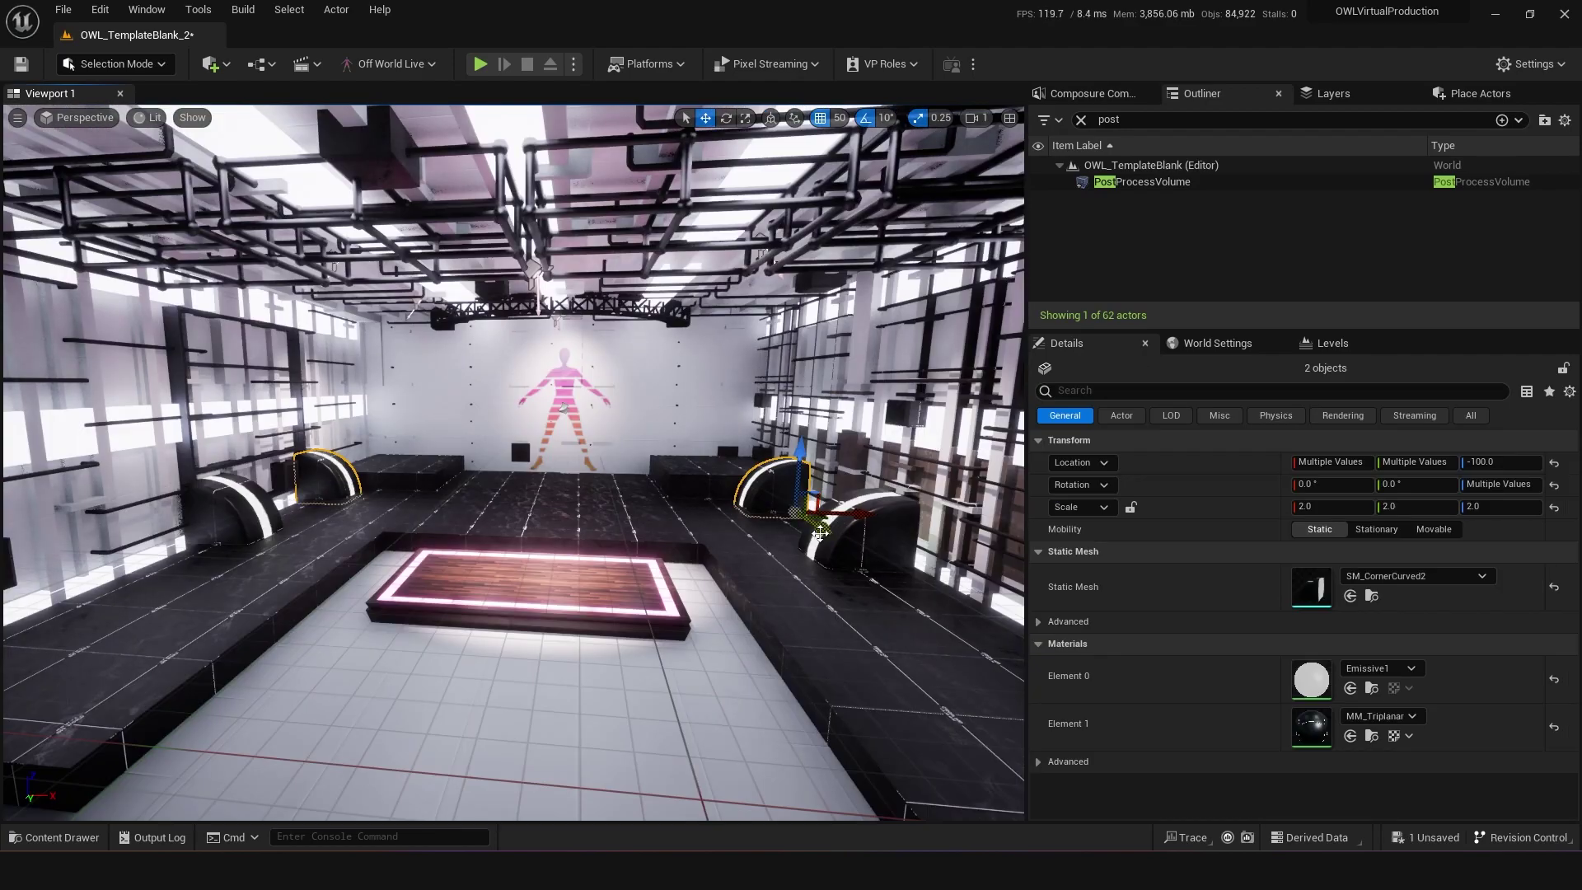
Duplicate the two curved corner pieces towards the front of the side platforms and try placing another ModularPack1 mesh
left_click_drag(821, 533, 1013, 676, "alt")
right_click_drag(604, 597, 603, 569)
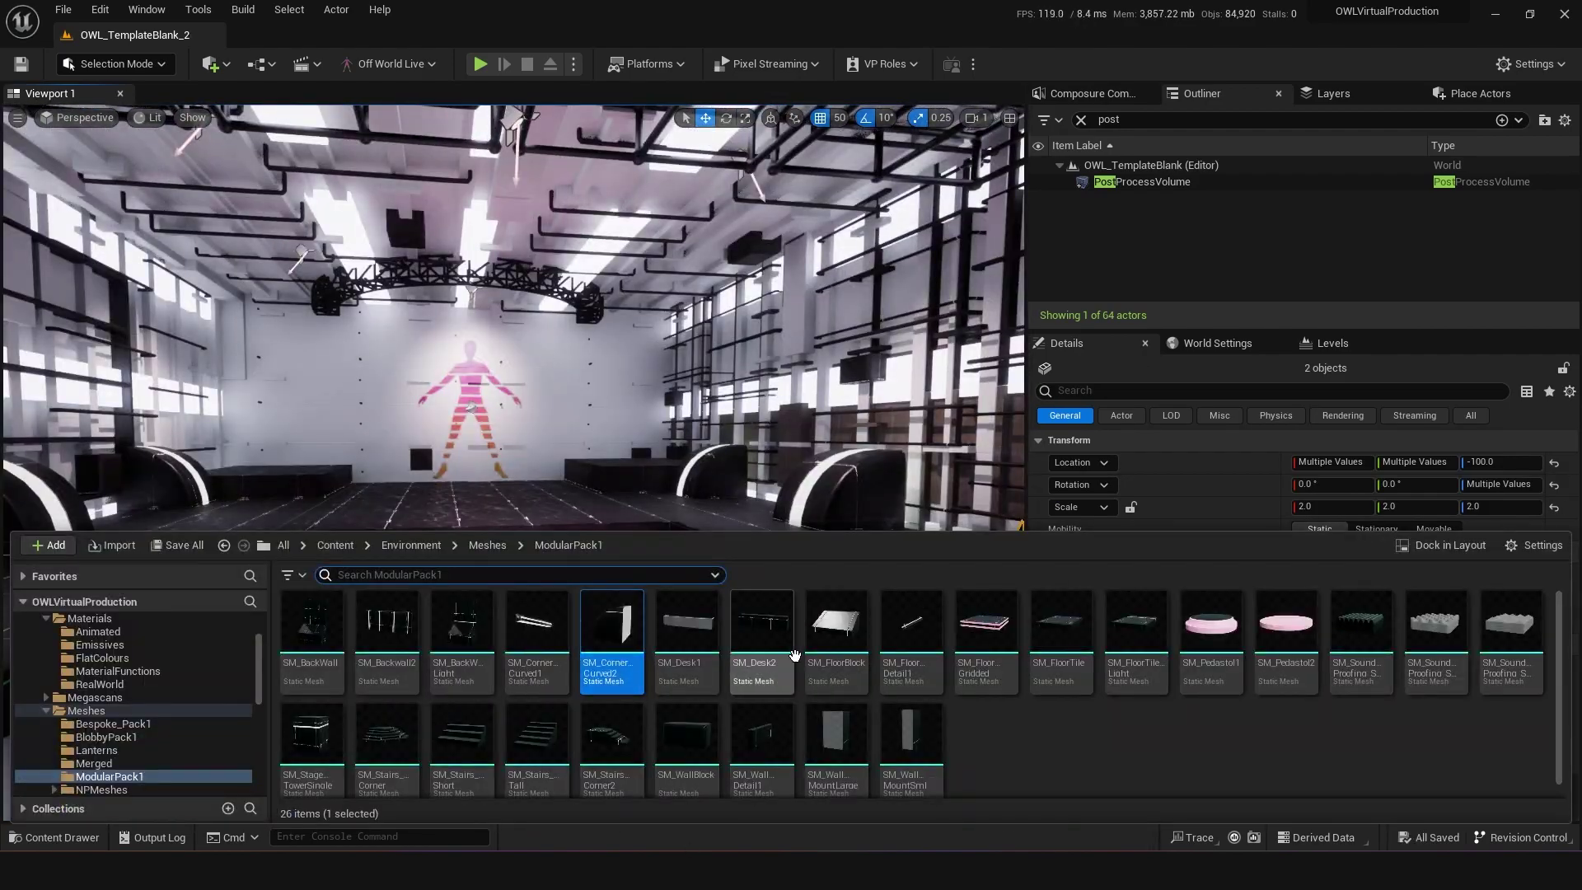
left_click_drag(808, 639, 494, 585)
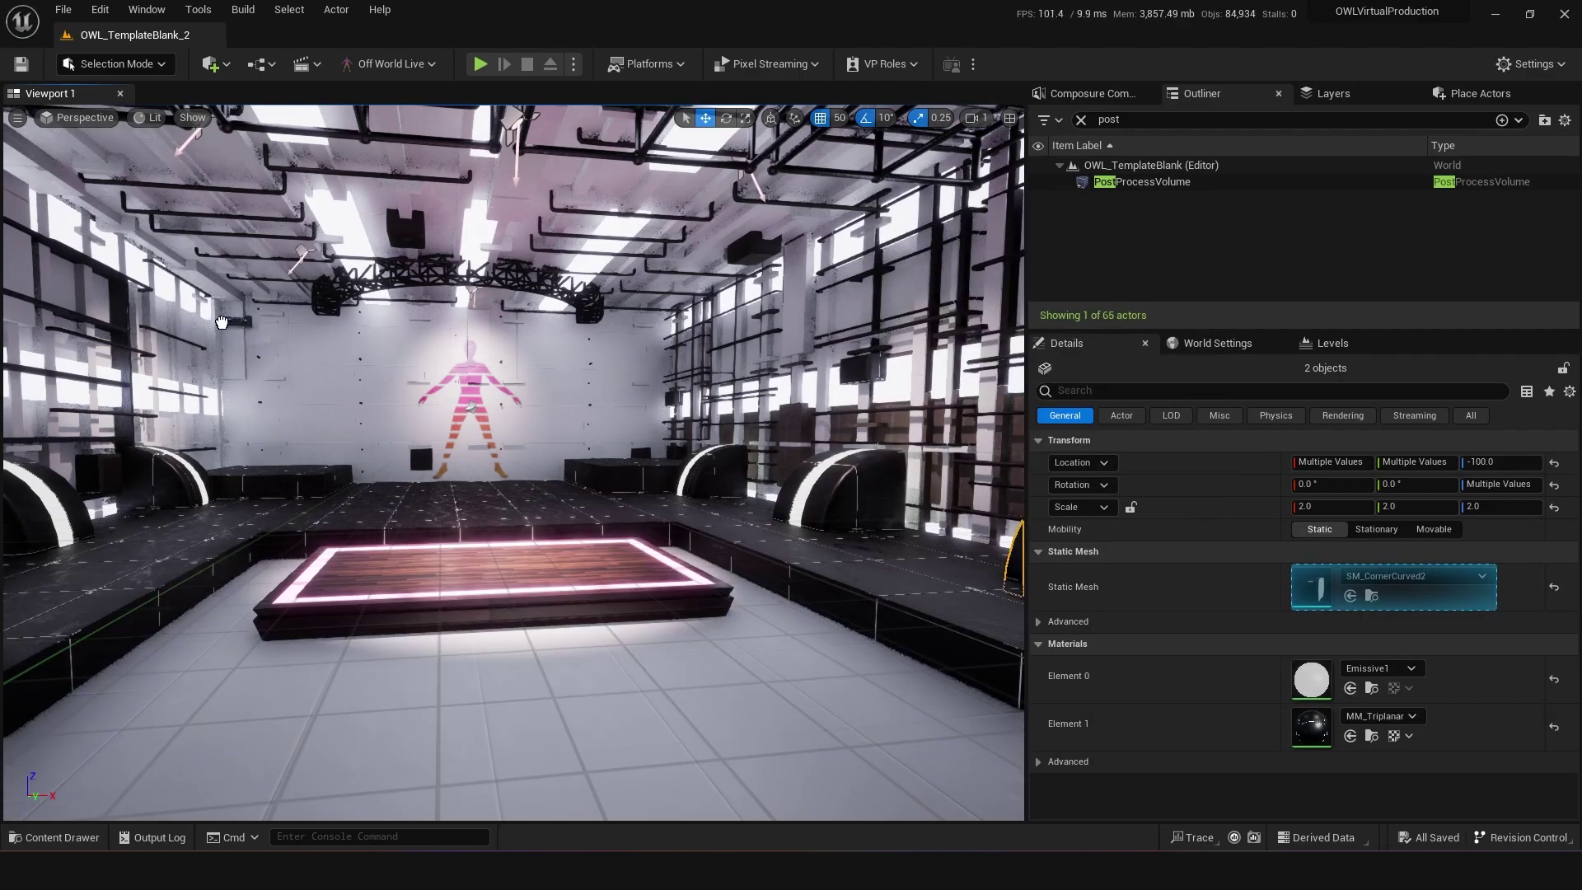
left_click(262, 325)
key("e")
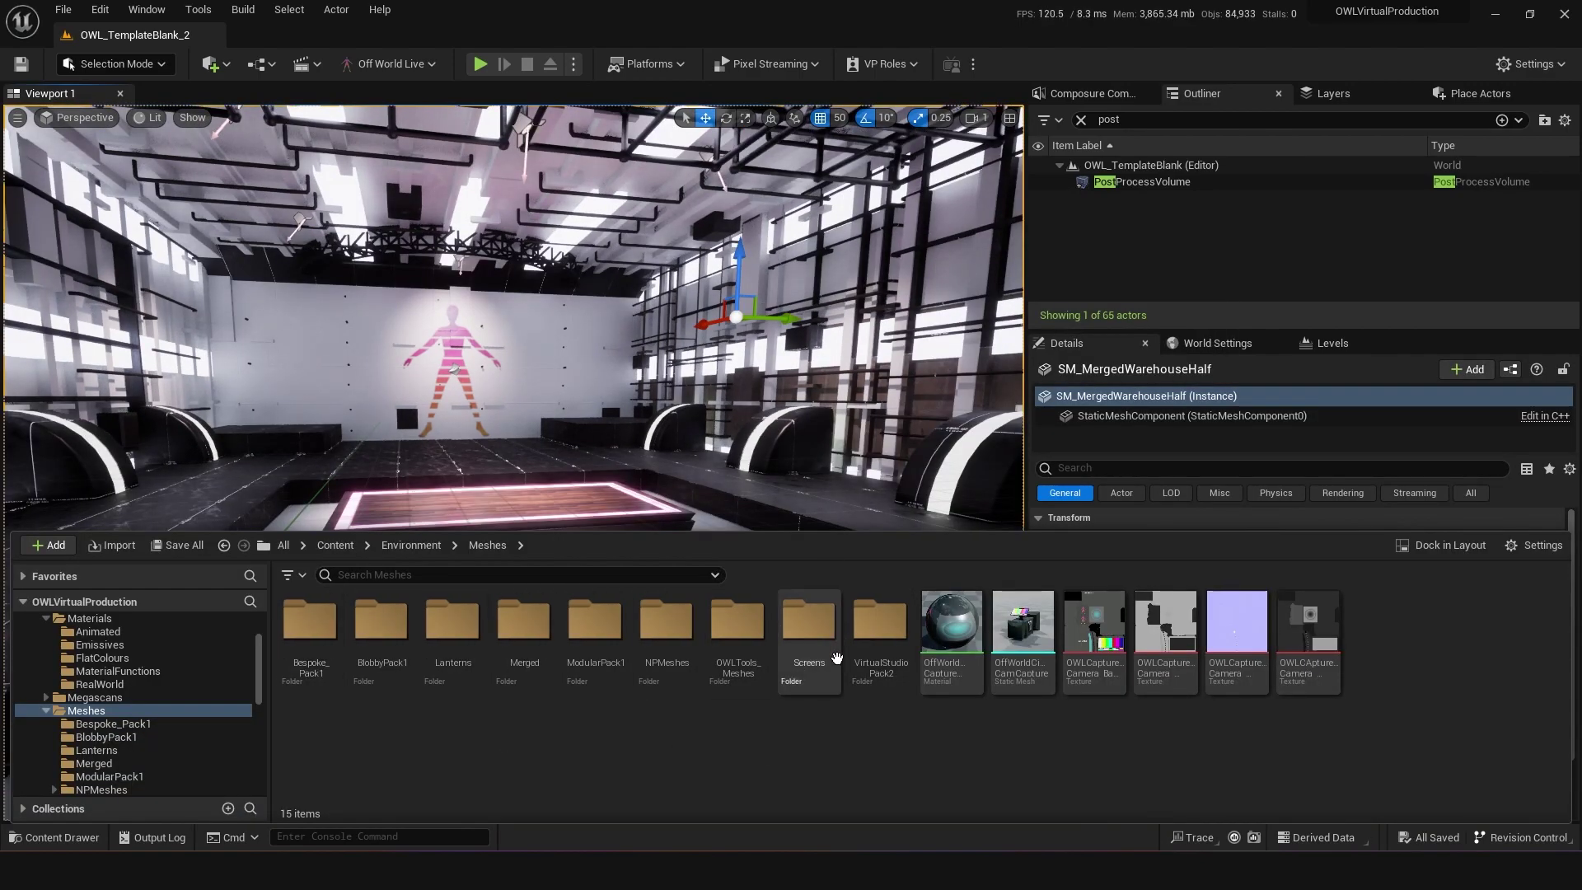
Place SM_speaker_Merged from the NPMeshes Speakers folder near the back wall's left side, scaled to 4.25 and rotated to hang facing the stage
double_click(886, 653)
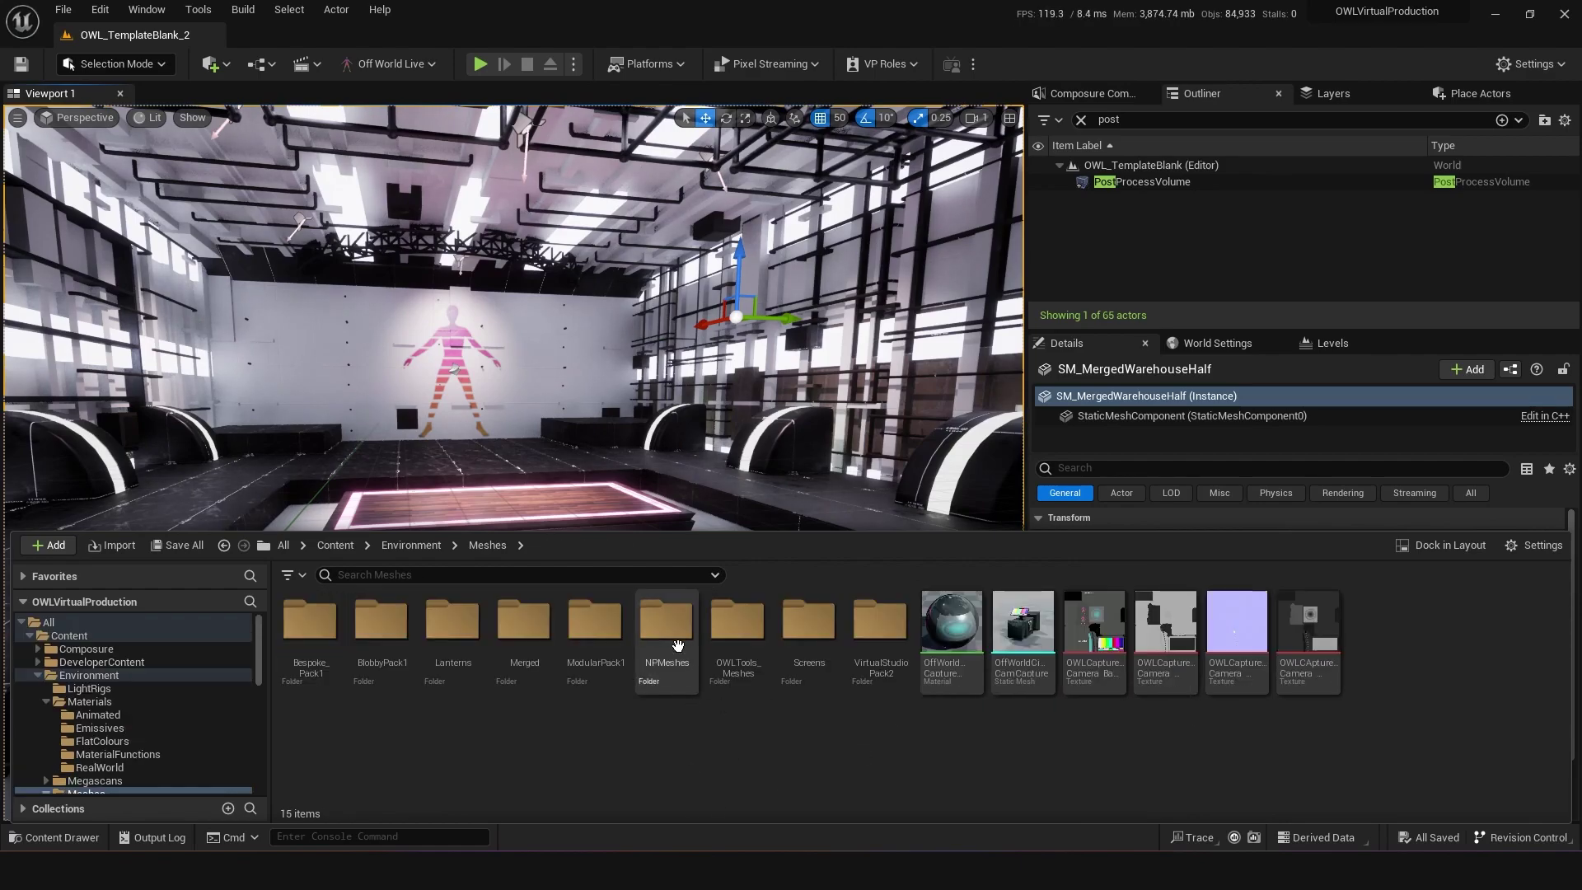
double_click(667, 631)
double_click(381, 626)
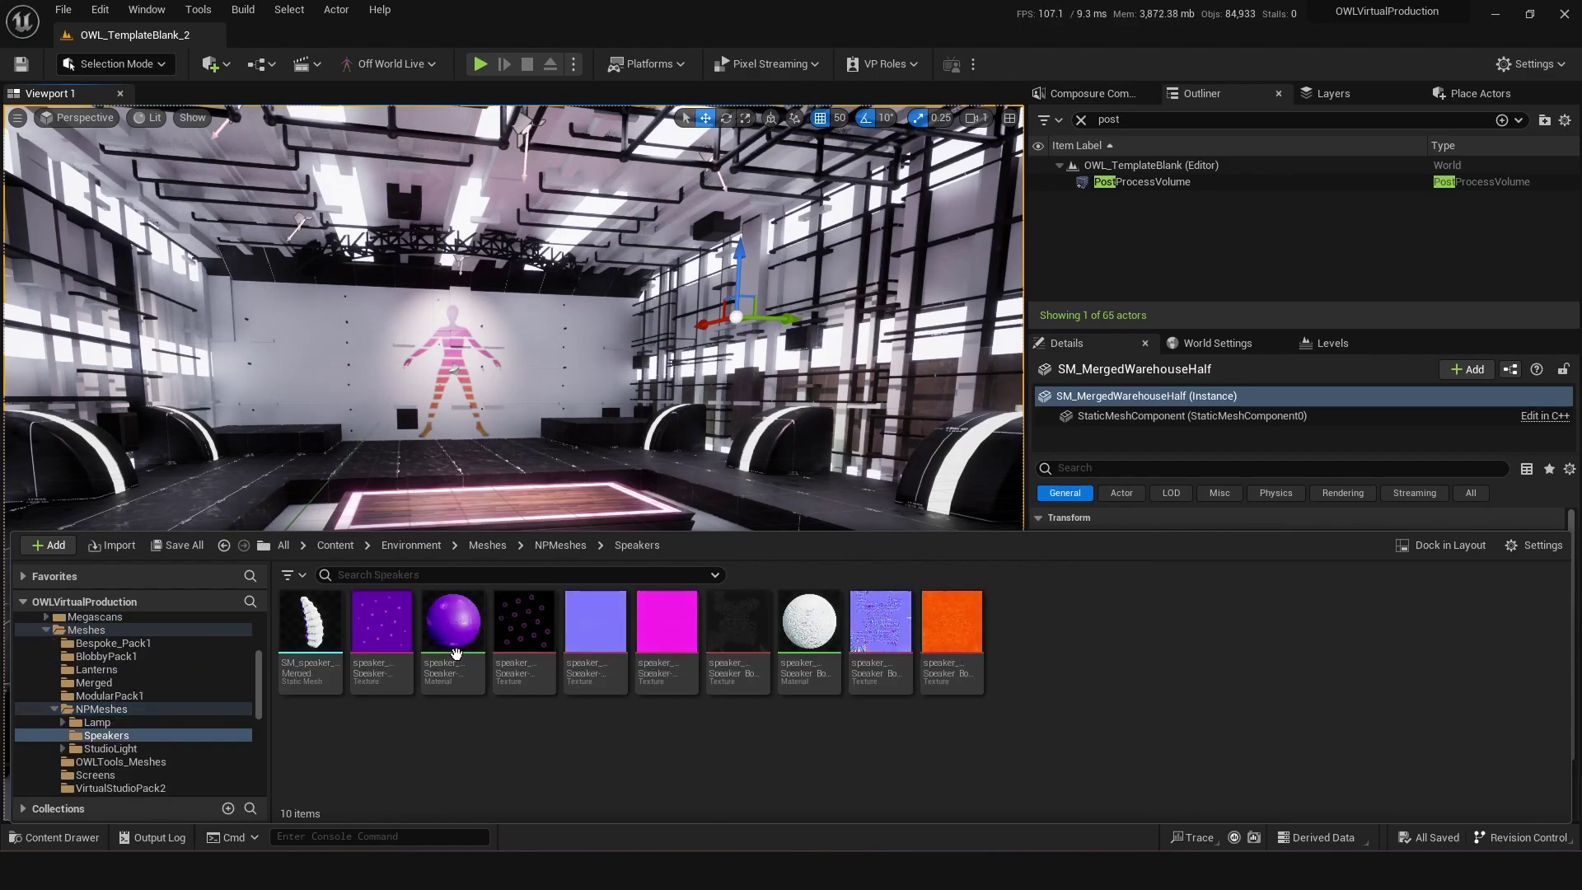
left_click_drag(307, 624, 504, 353)
key("r")
left_click_drag(502, 397, 544, 362)
key("e")
left_click_drag(587, 401, 555, 314)
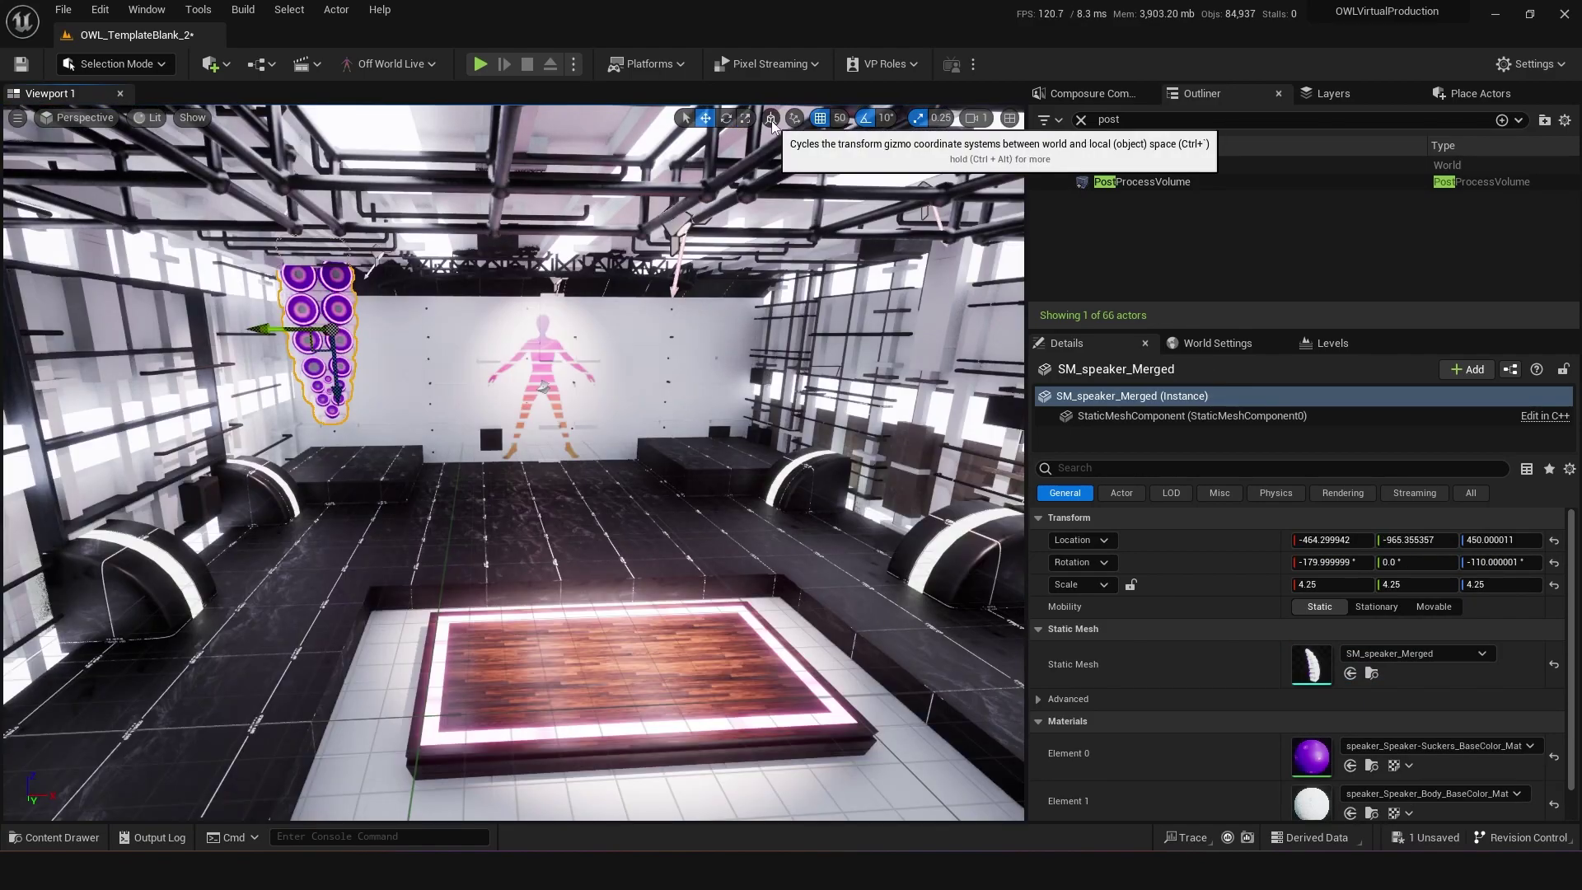
Duplicate the speaker stack across to the right side of the back wall using world-space axes, and save the level
left_click(772, 120)
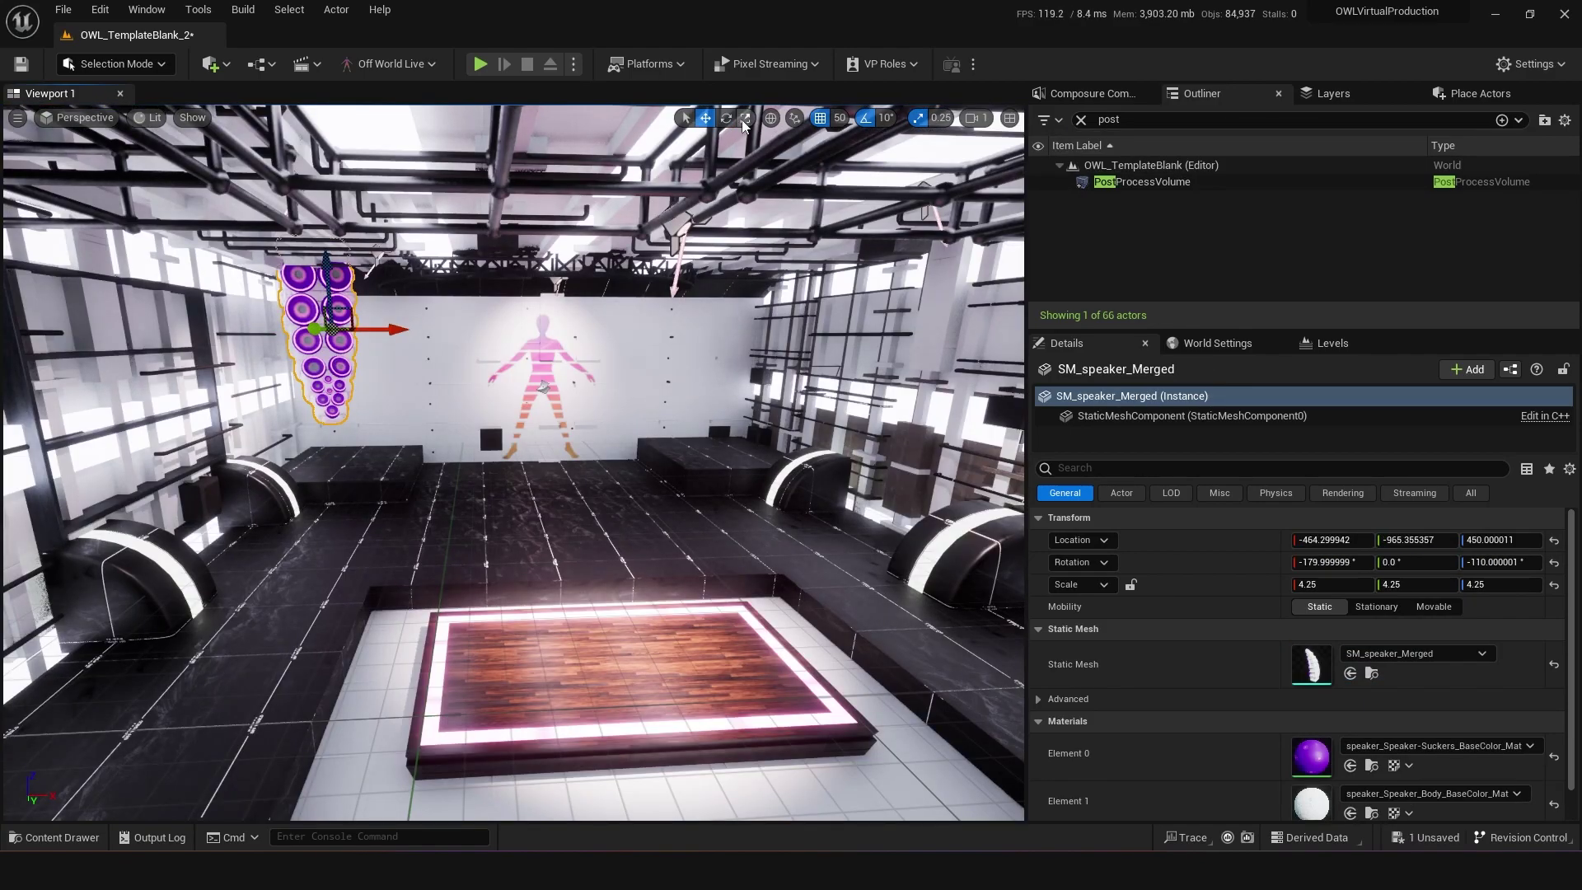
left_click_drag(391, 328, 829, 330, "alt")
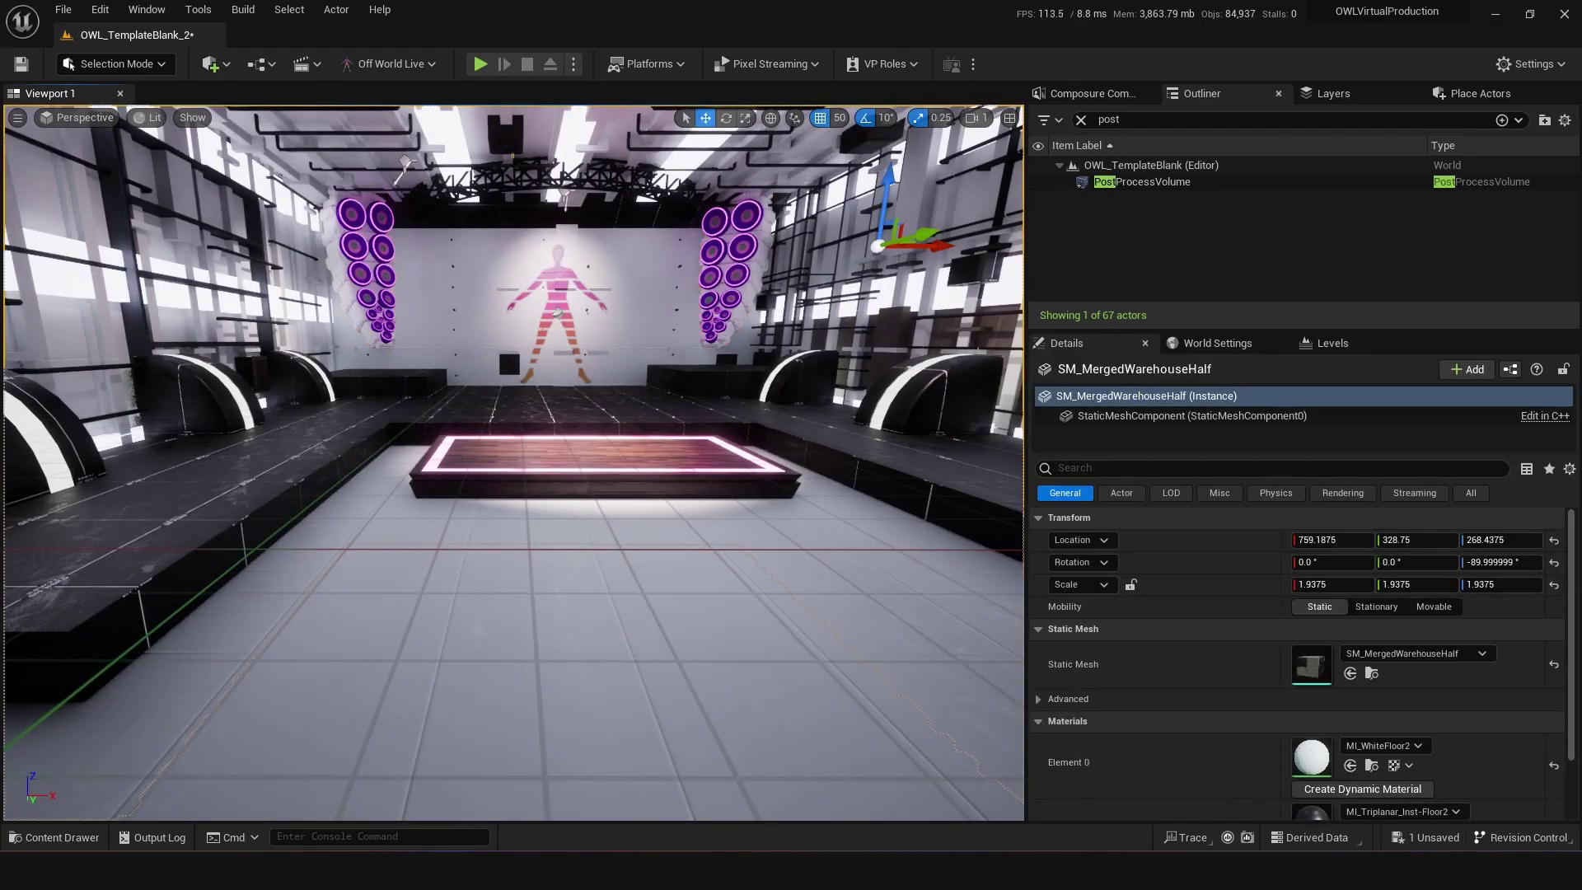
right_click_drag(580, 459, 627, 459)
key("ctrl+s")
Place Pillar2 meshes from VirtualStudioPack2 in front of the stage and rotate them to lie flat along the floor
mouse_move(548, 630)
right_mouse_down()
mouse_move(547, 608)
mouse_move(540, 651)
mouse_move(548, 630)
right_mouse_up()
key("ctrl+space")
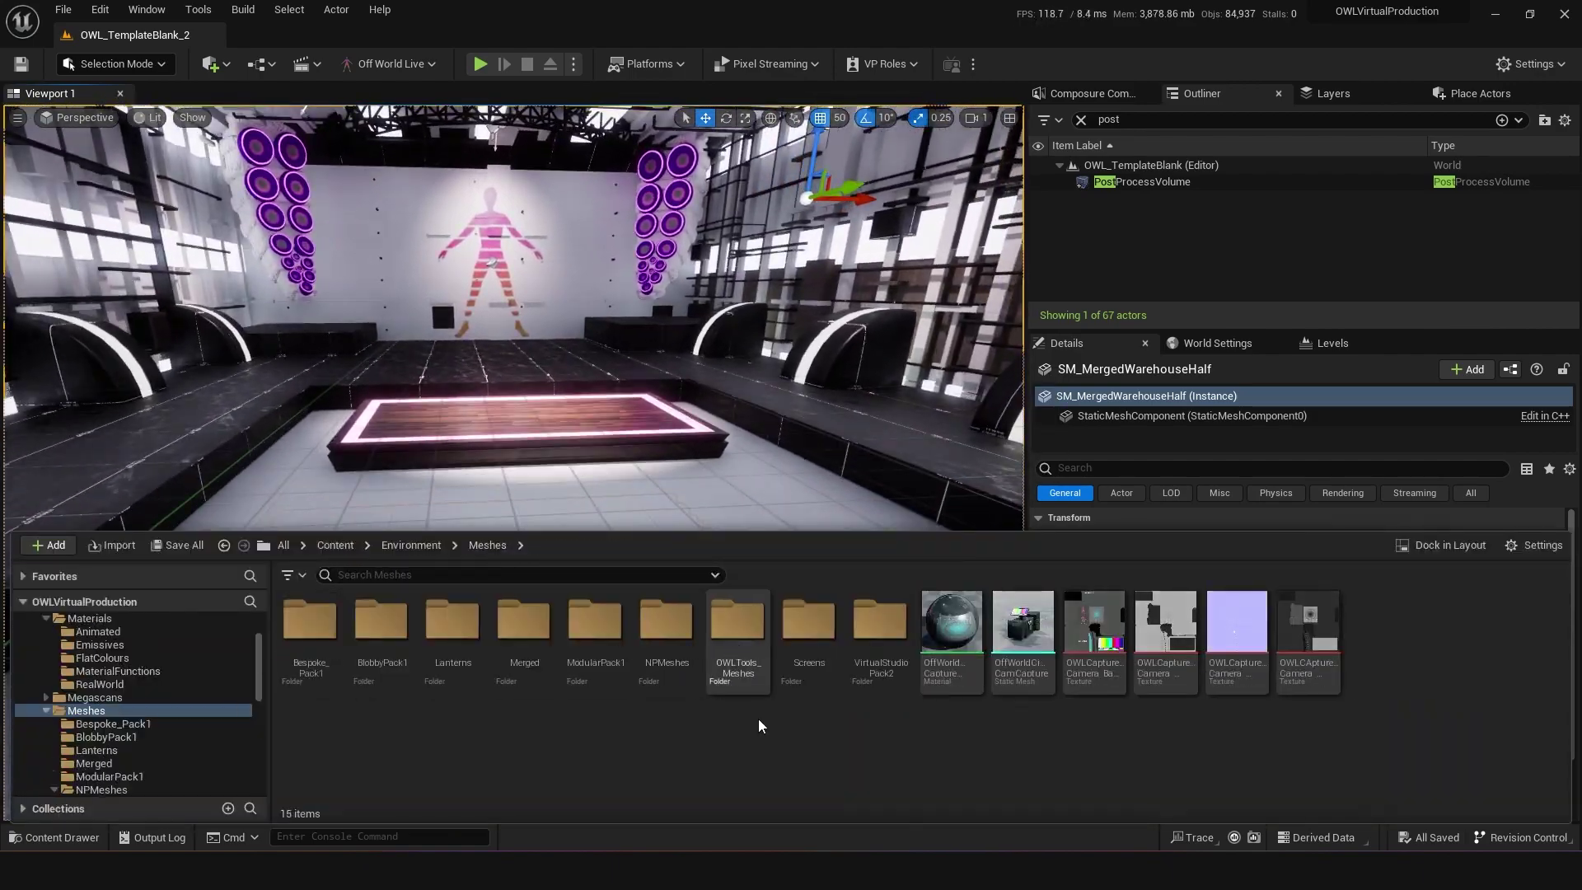
double_click(865, 618)
left_click_drag(808, 630, 232, 610)
key("e")
key("e")
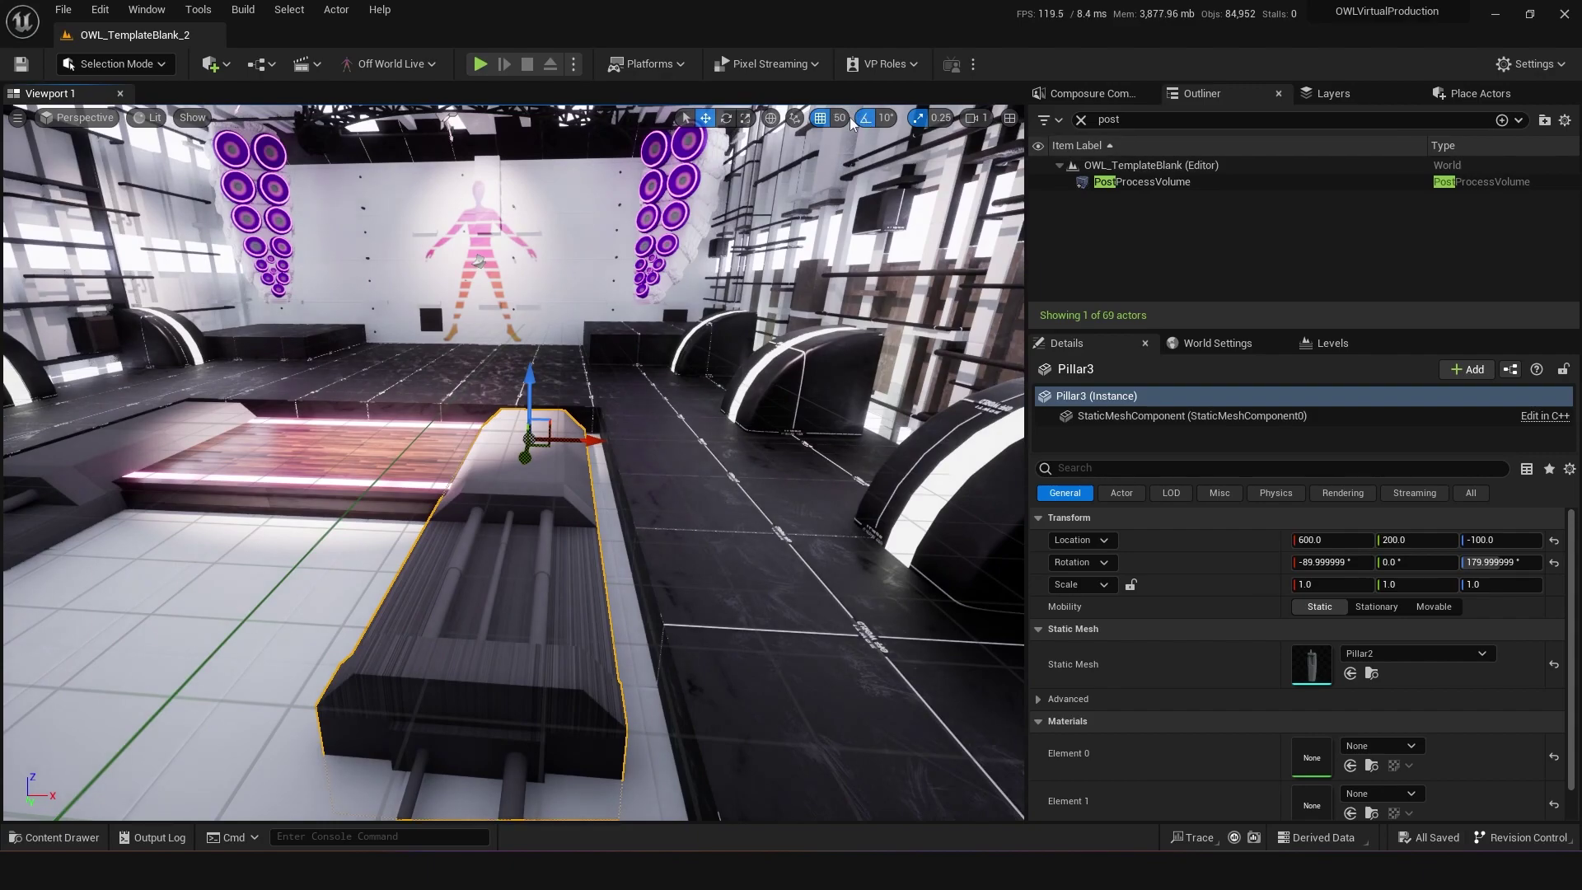
Set the position grid snap to 10, line up the two pillars on either side of the wooden stage, and save the level
left_click(852, 124)
left_click(857, 191)
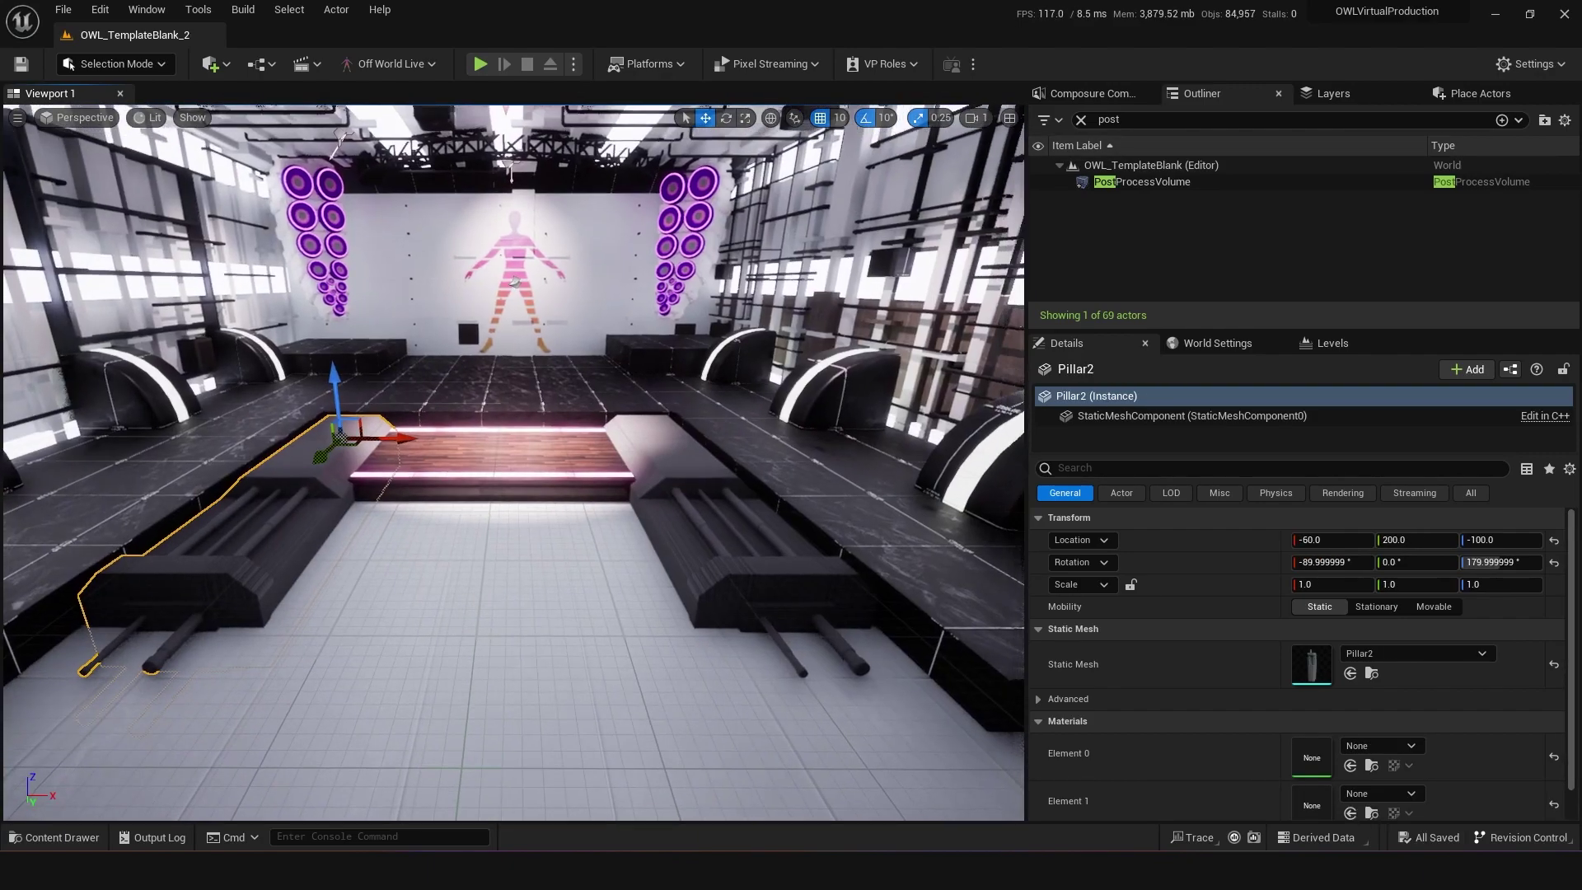
key("ctrl+s")
Apply MI_WhiteFloor2 to the bodies and MI_Emissive1 to the tubes of both pillars, and save the level
right_click_drag(563, 541, 564, 629)
key("ctrl+b")
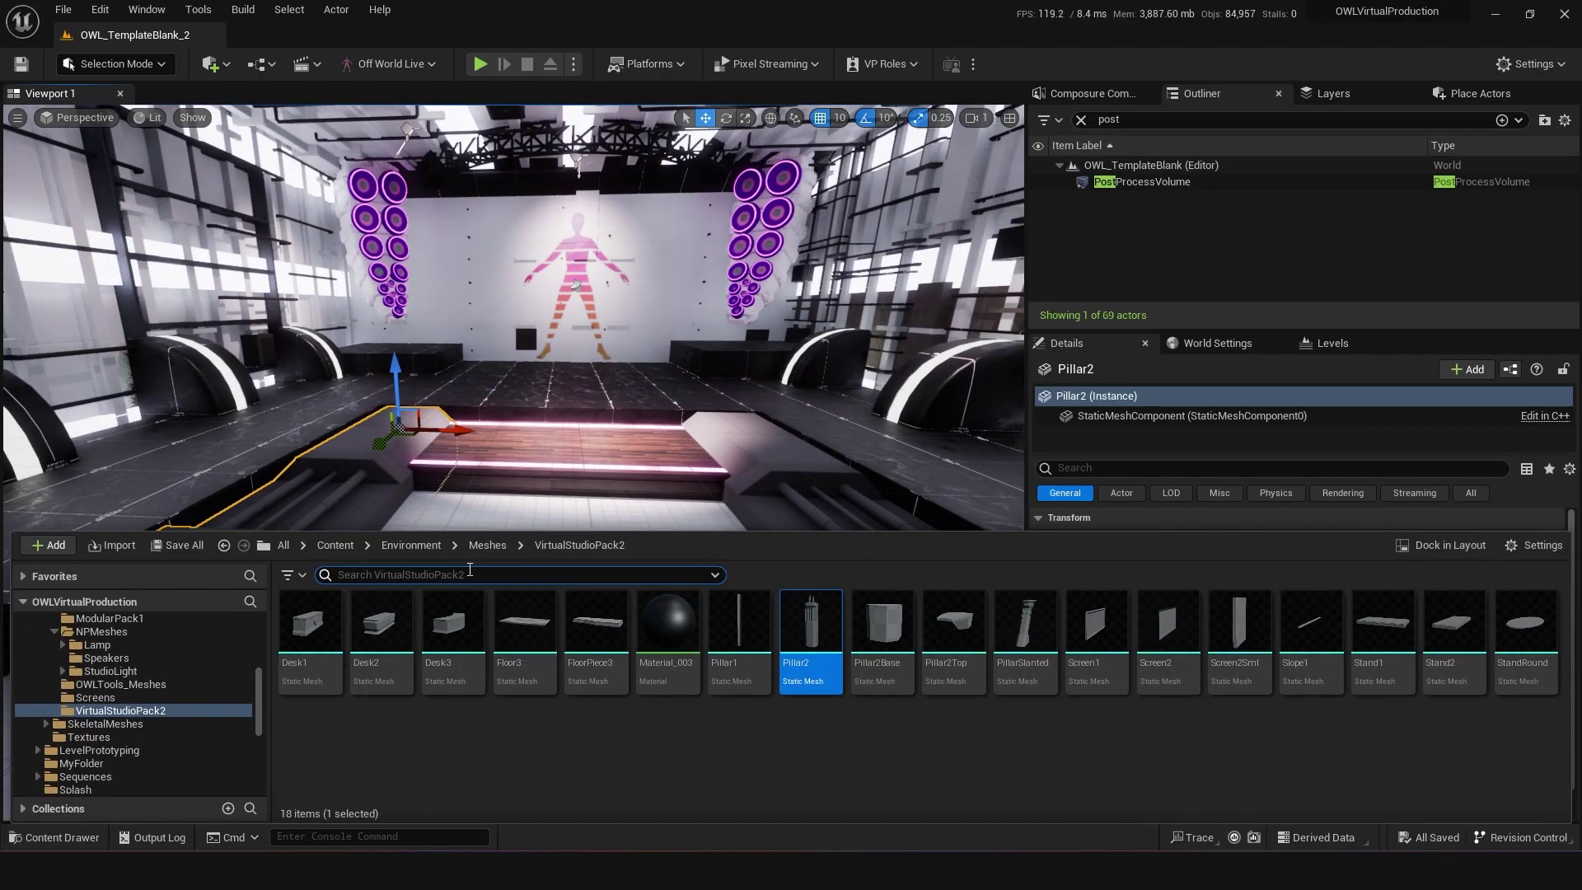
left_click(411, 546)
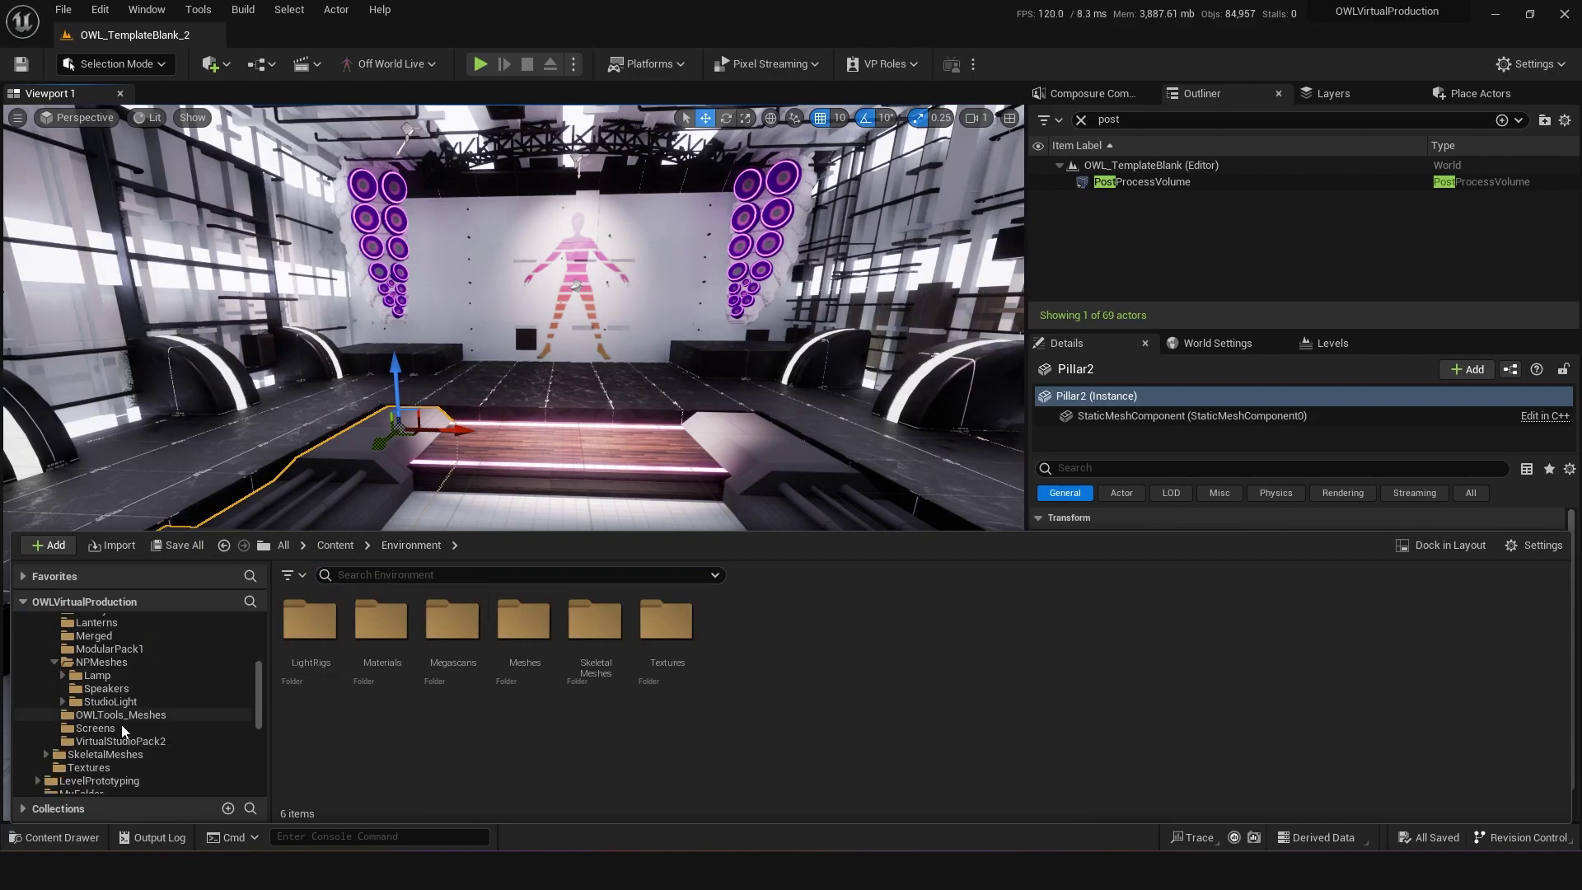
scroll(121, 720, "down", 5)
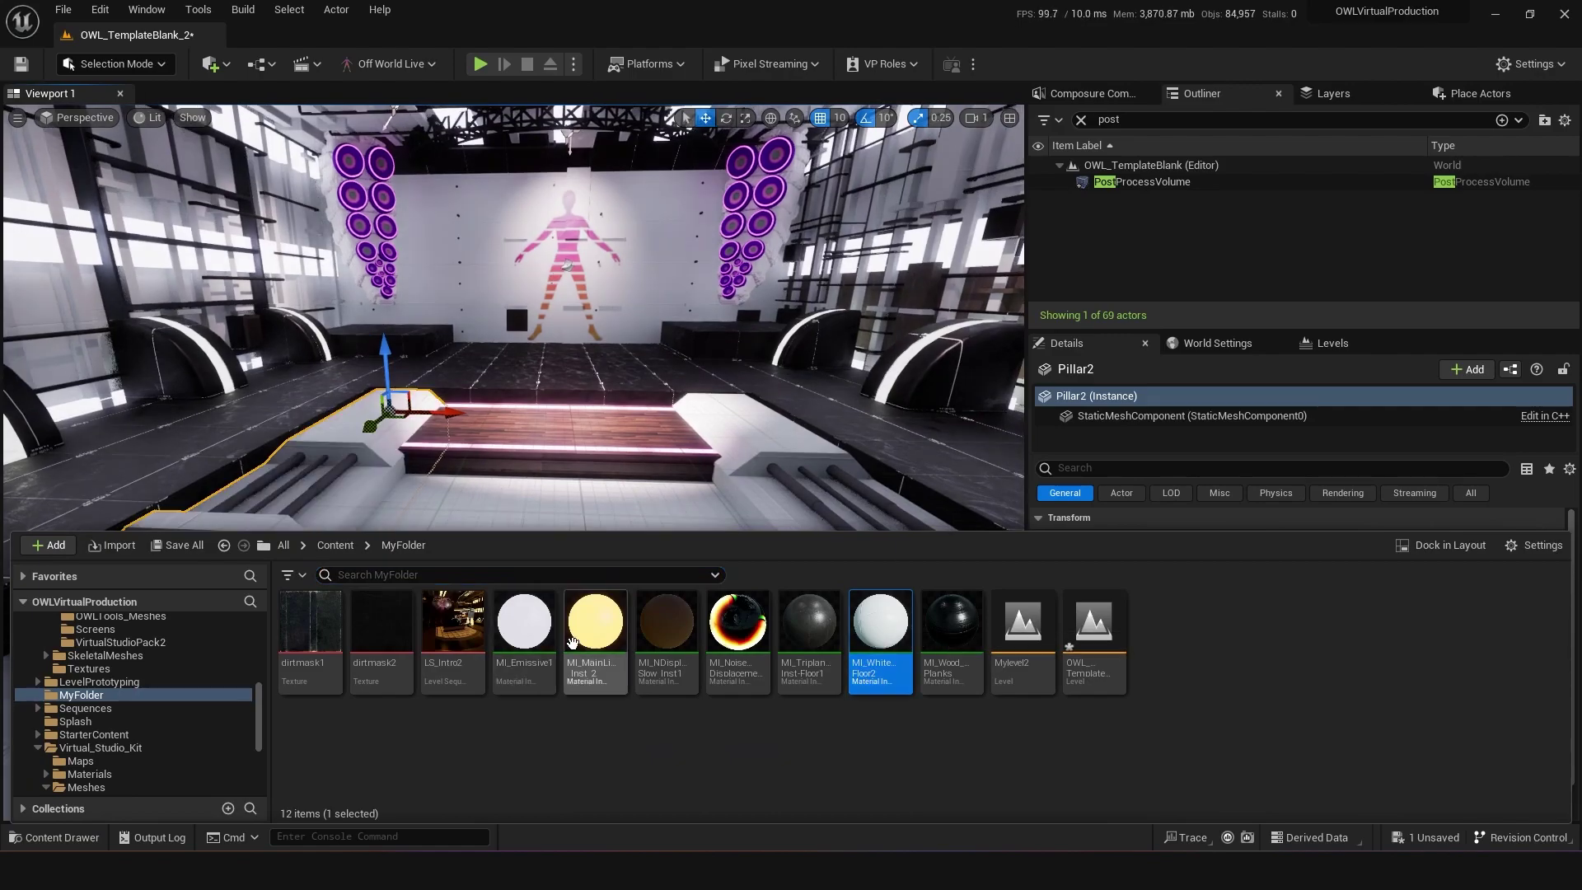
left_click_drag(540, 638, 307, 471)
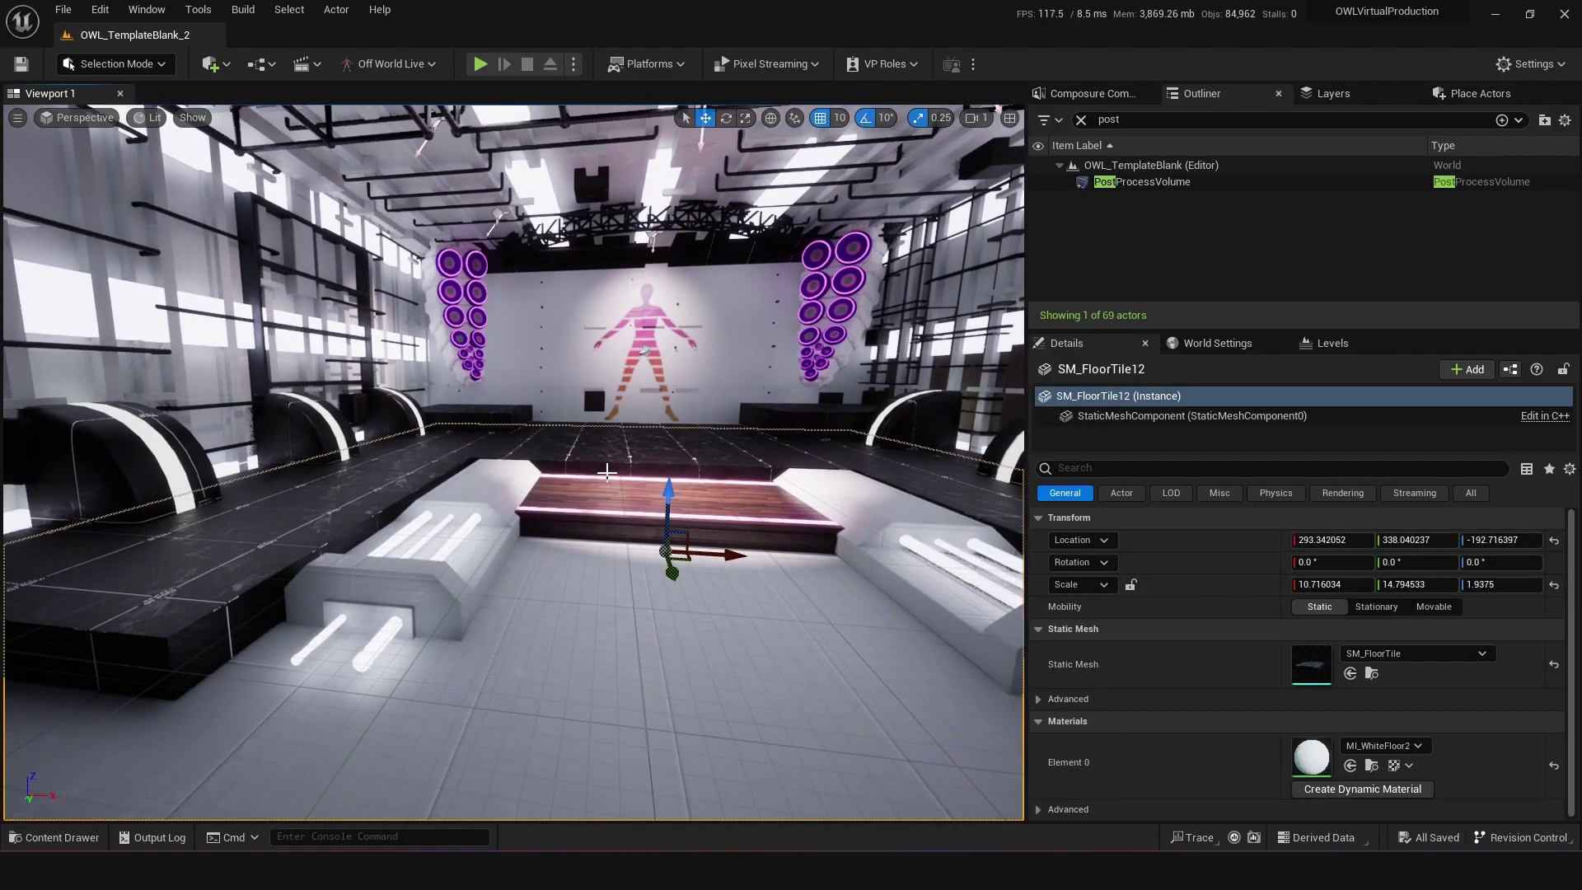
right_click_drag(607, 473, 606, 540)
key("ctrl+s")
Place a basic sphere scaled to 4 above the stage and move it back towards the rear wall
left_click(1334, 94)
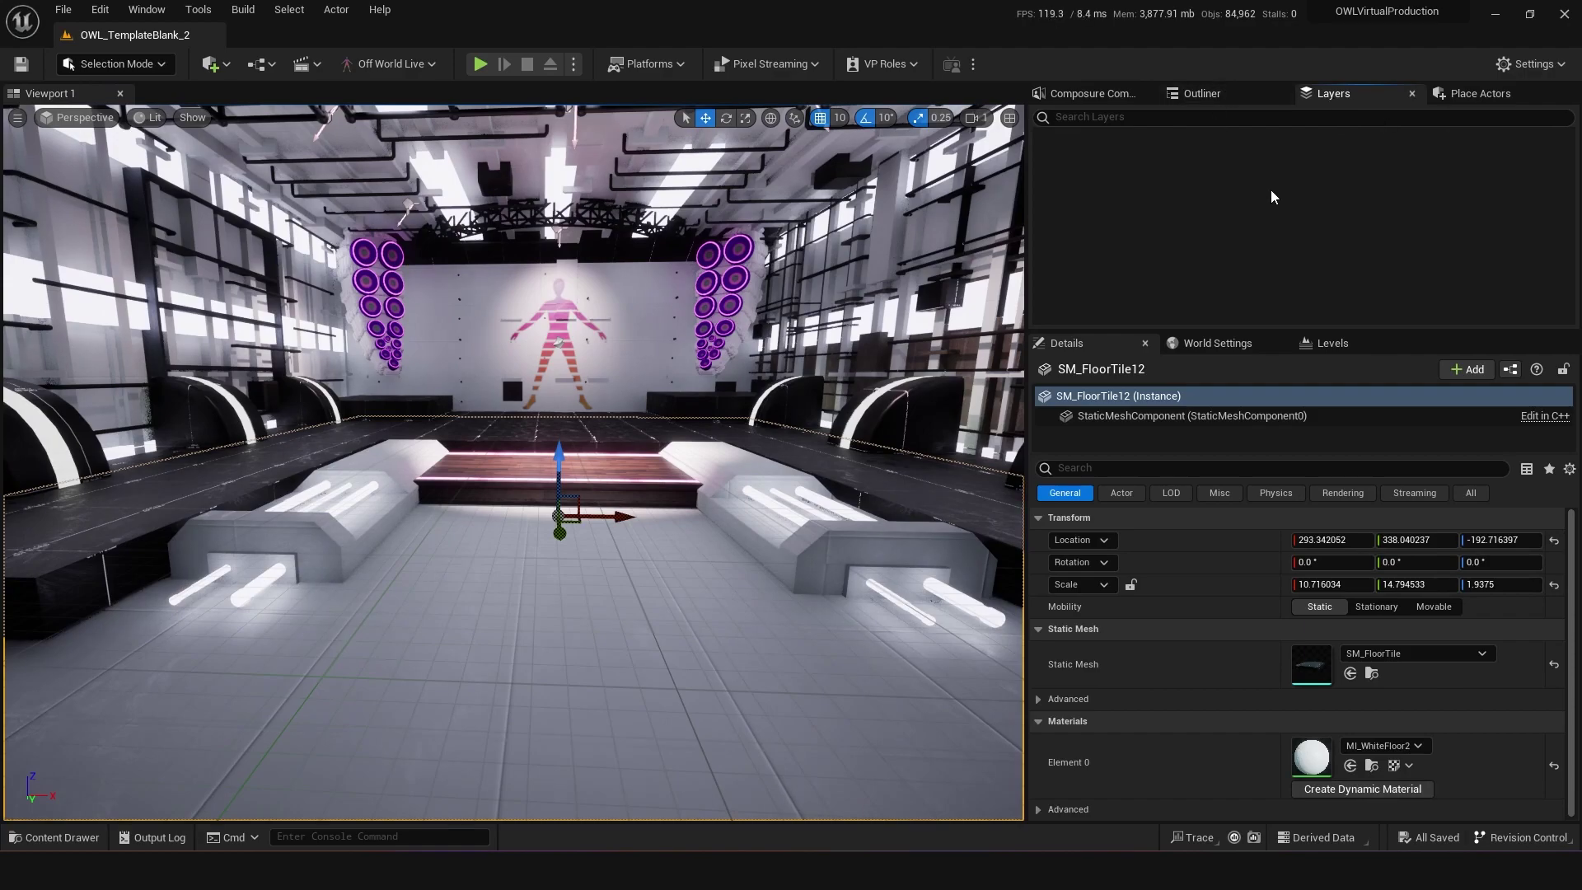
left_click(1203, 95)
left_click(1481, 93)
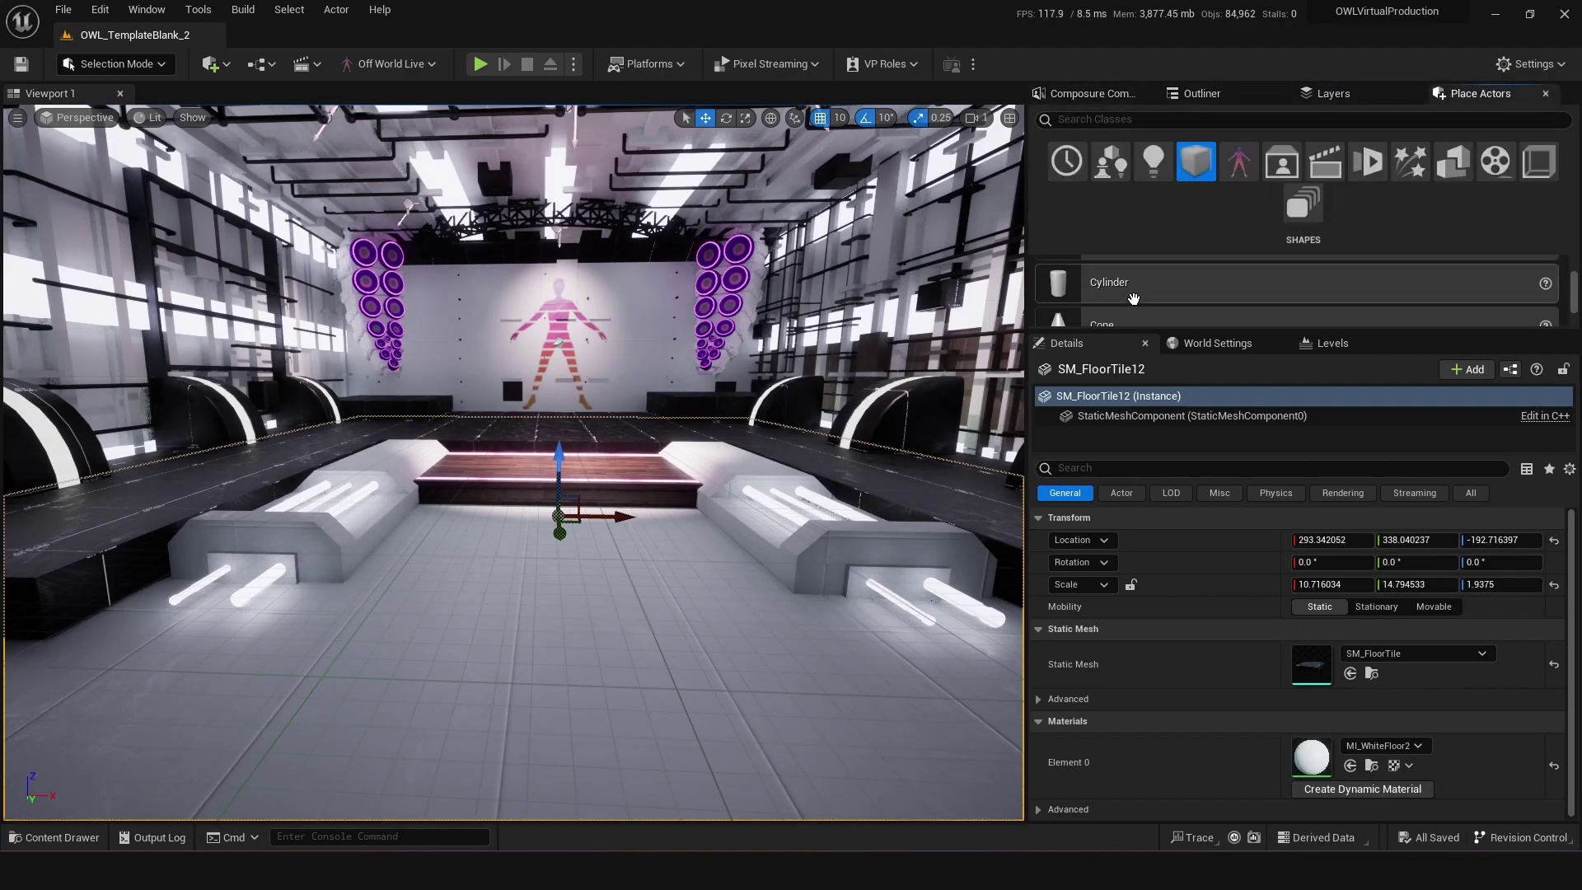
left_click_drag(1134, 298, 552, 369)
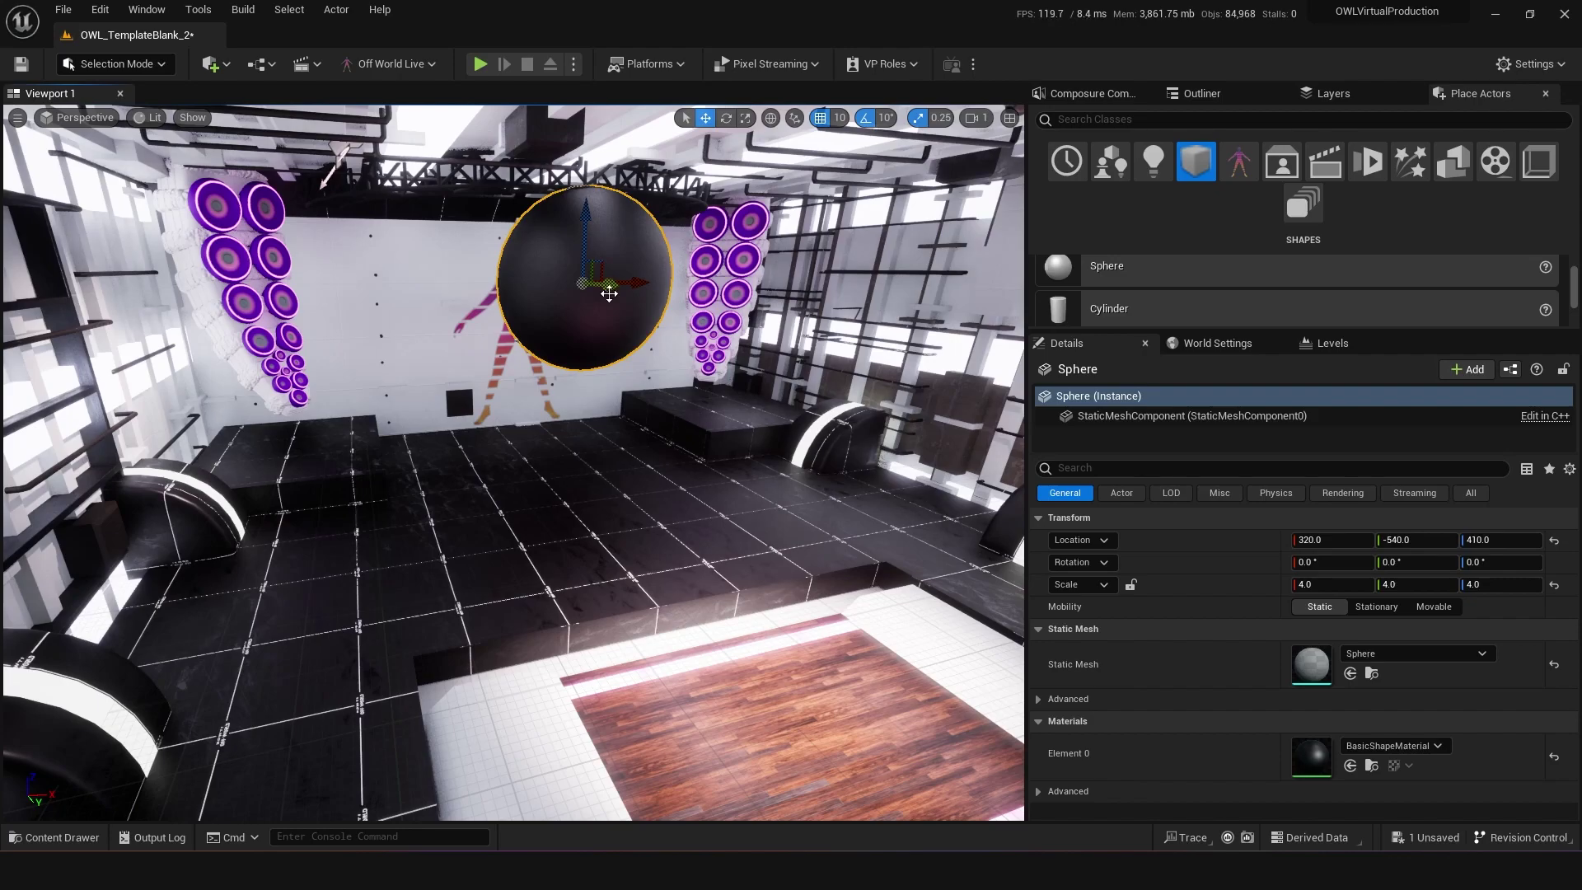
left_click_drag(609, 294, 576, 289)
Apply the animated MI_NoiseDisplacement_Inst1_Inst1 material to the sphere and shift the sphere sideways in front of the back wall
key("ctrl+space")
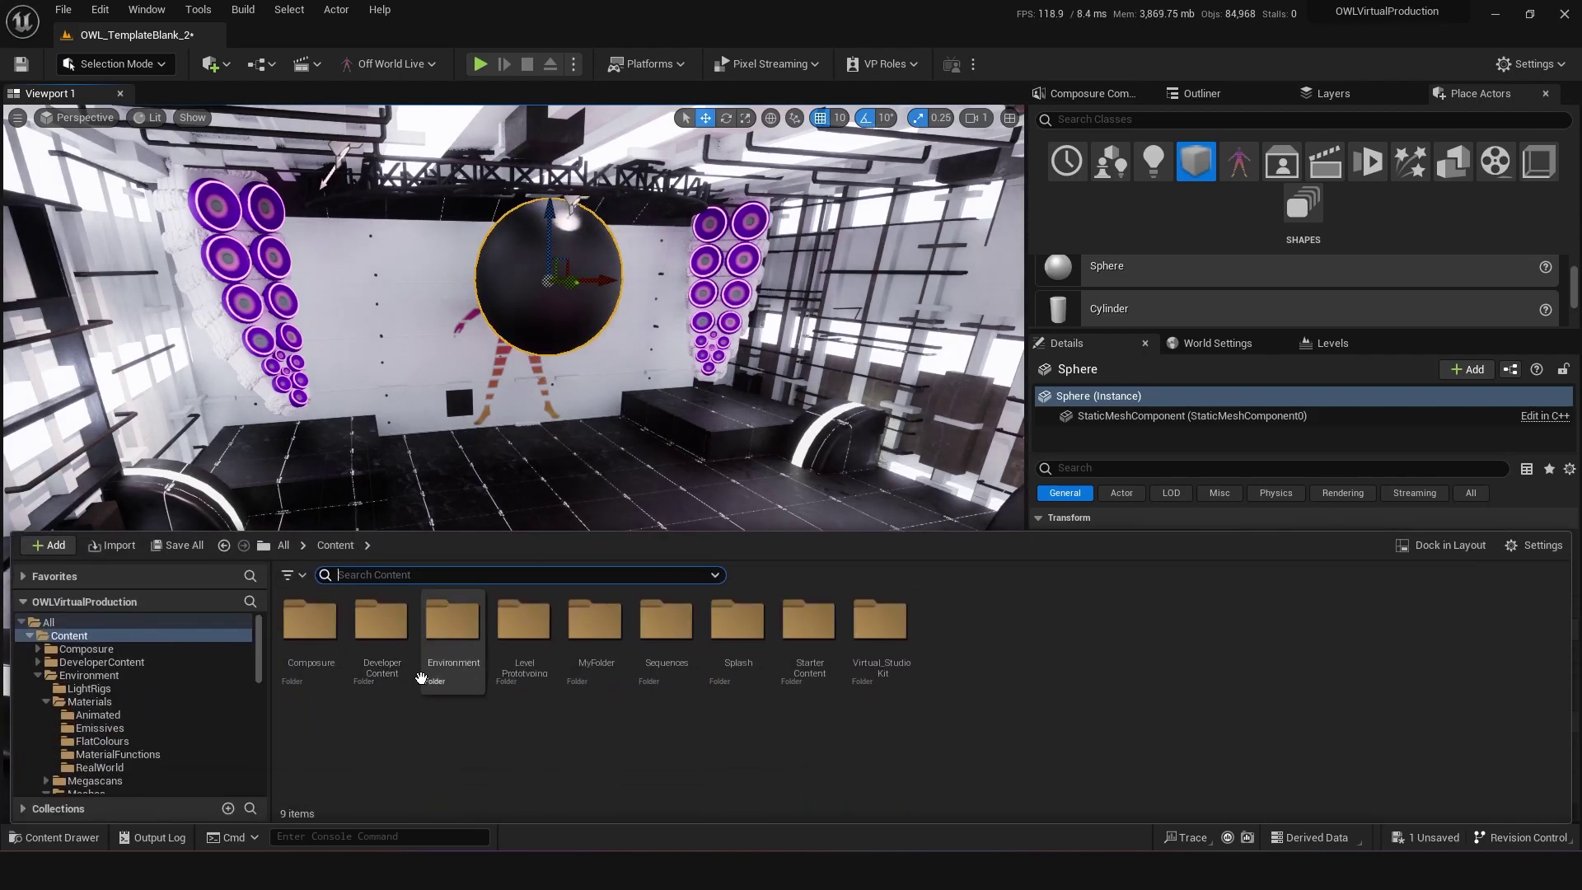
double_click(462, 624)
double_click(385, 648)
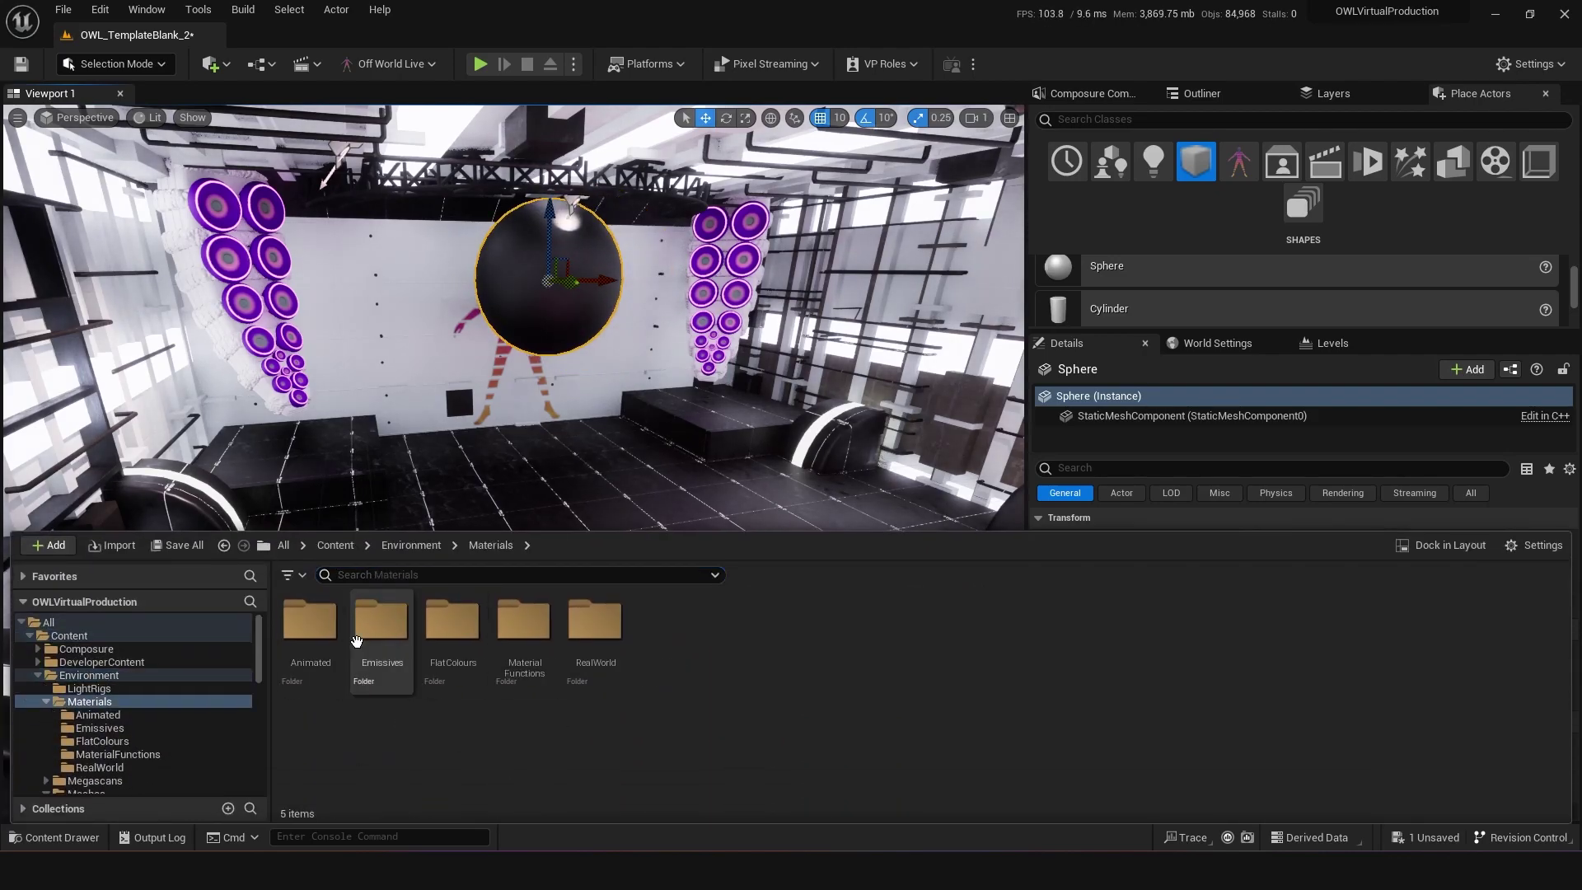
double_click(338, 632)
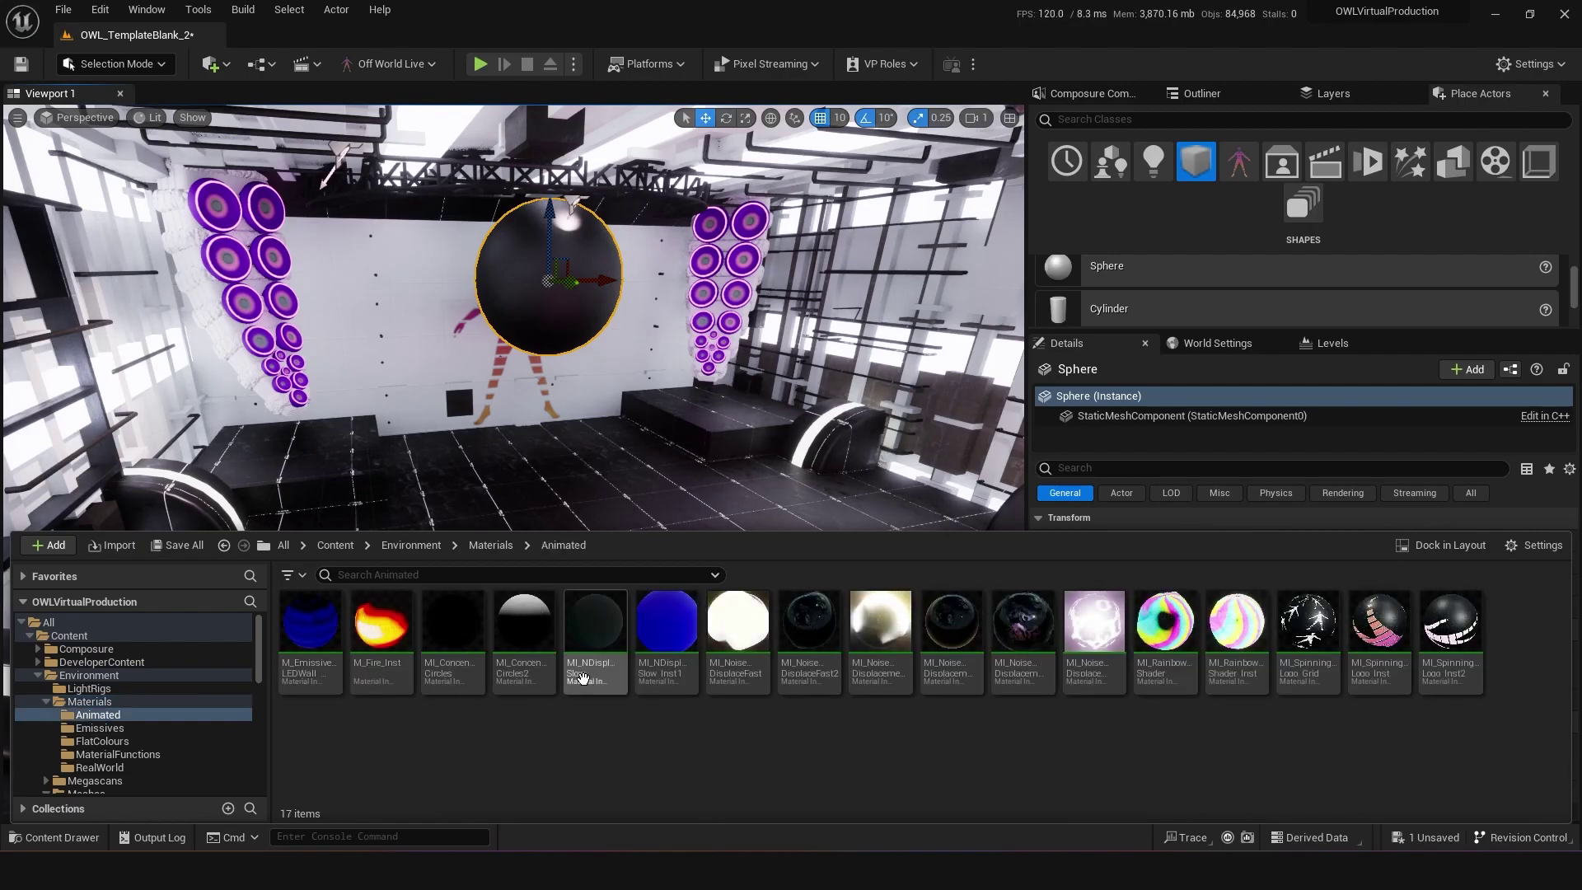
left_click_drag(1027, 620, 568, 314)
right_click_drag(604, 518, 605, 449)
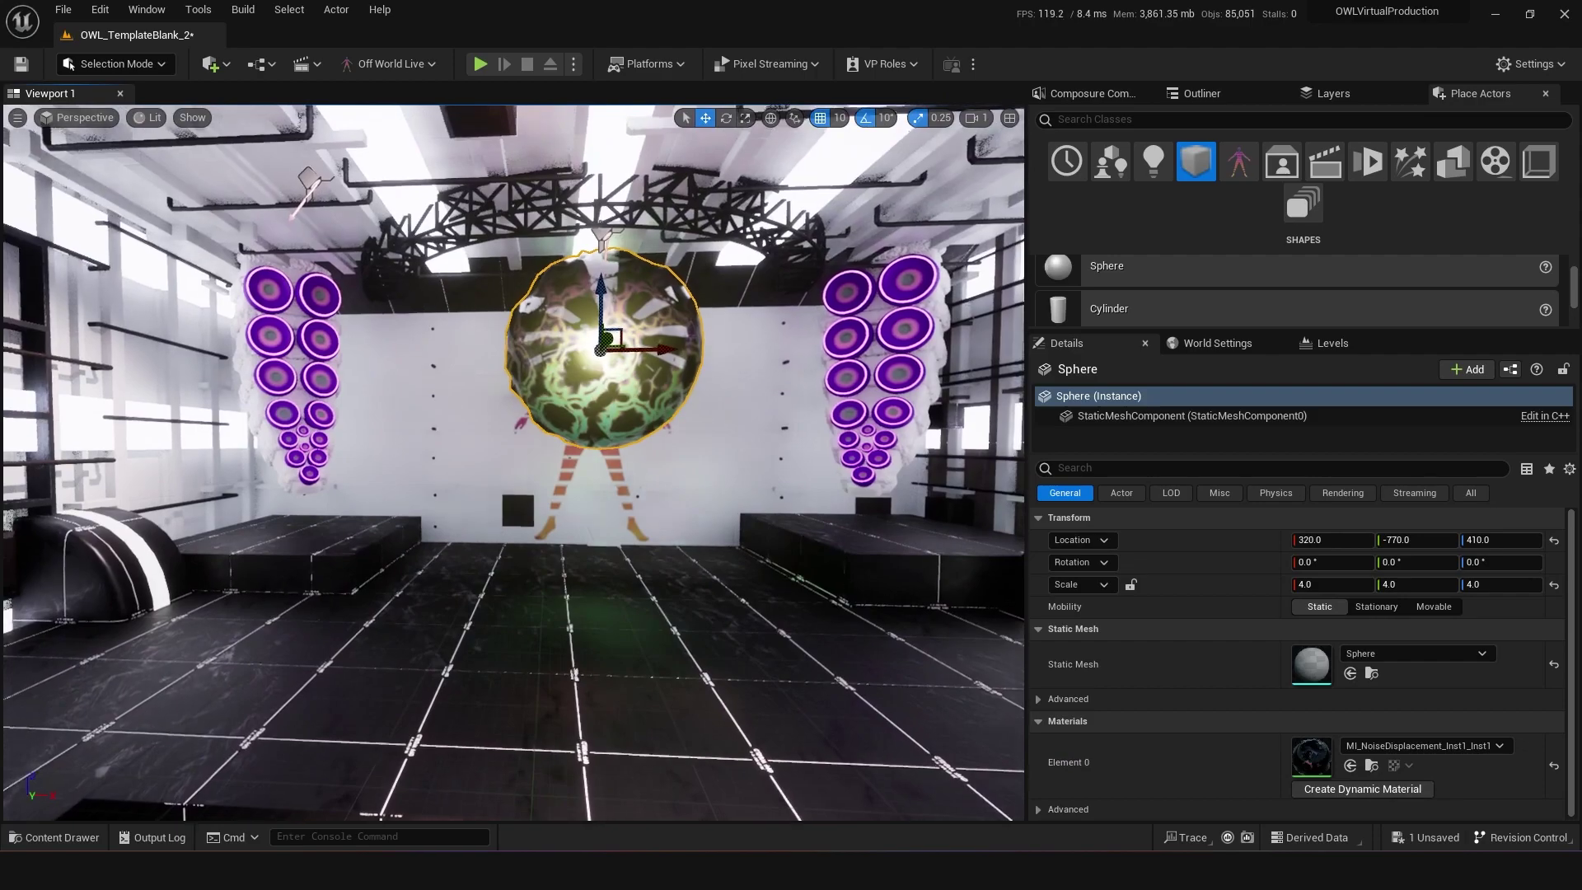
mouse_move(661, 347)
left_mouse_down()
mouse_move(618, 347)
mouse_move(636, 348)
left_mouse_up()
Create a material instance named MI_Animated3 from the sphere's noise displacement material, move it to MyFolder and open it for editing
key("ctrl+space")
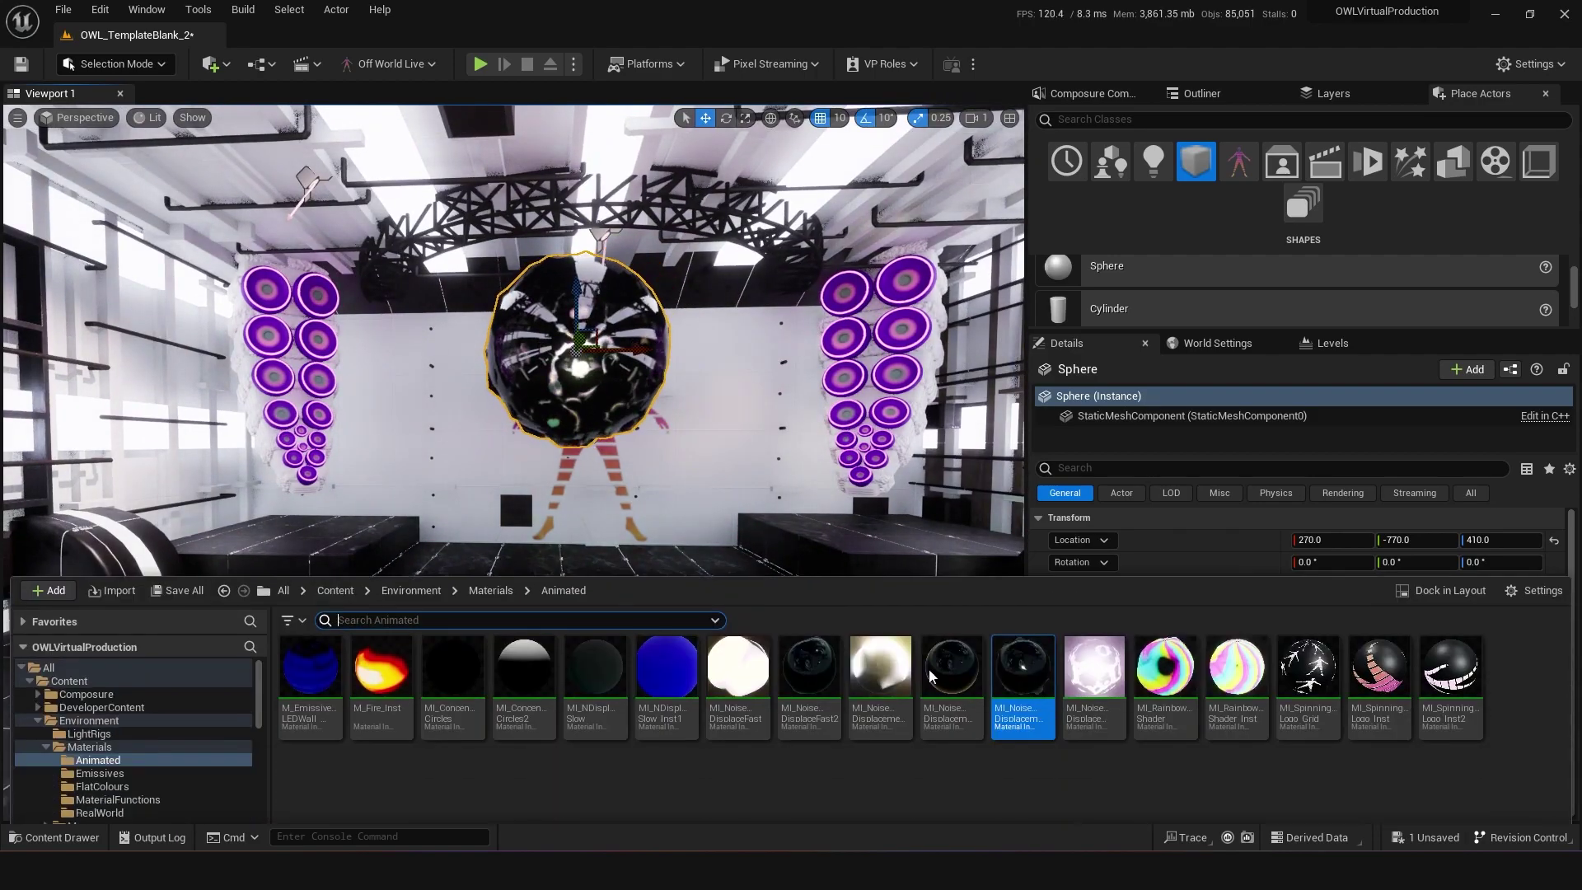
right_click(1020, 630)
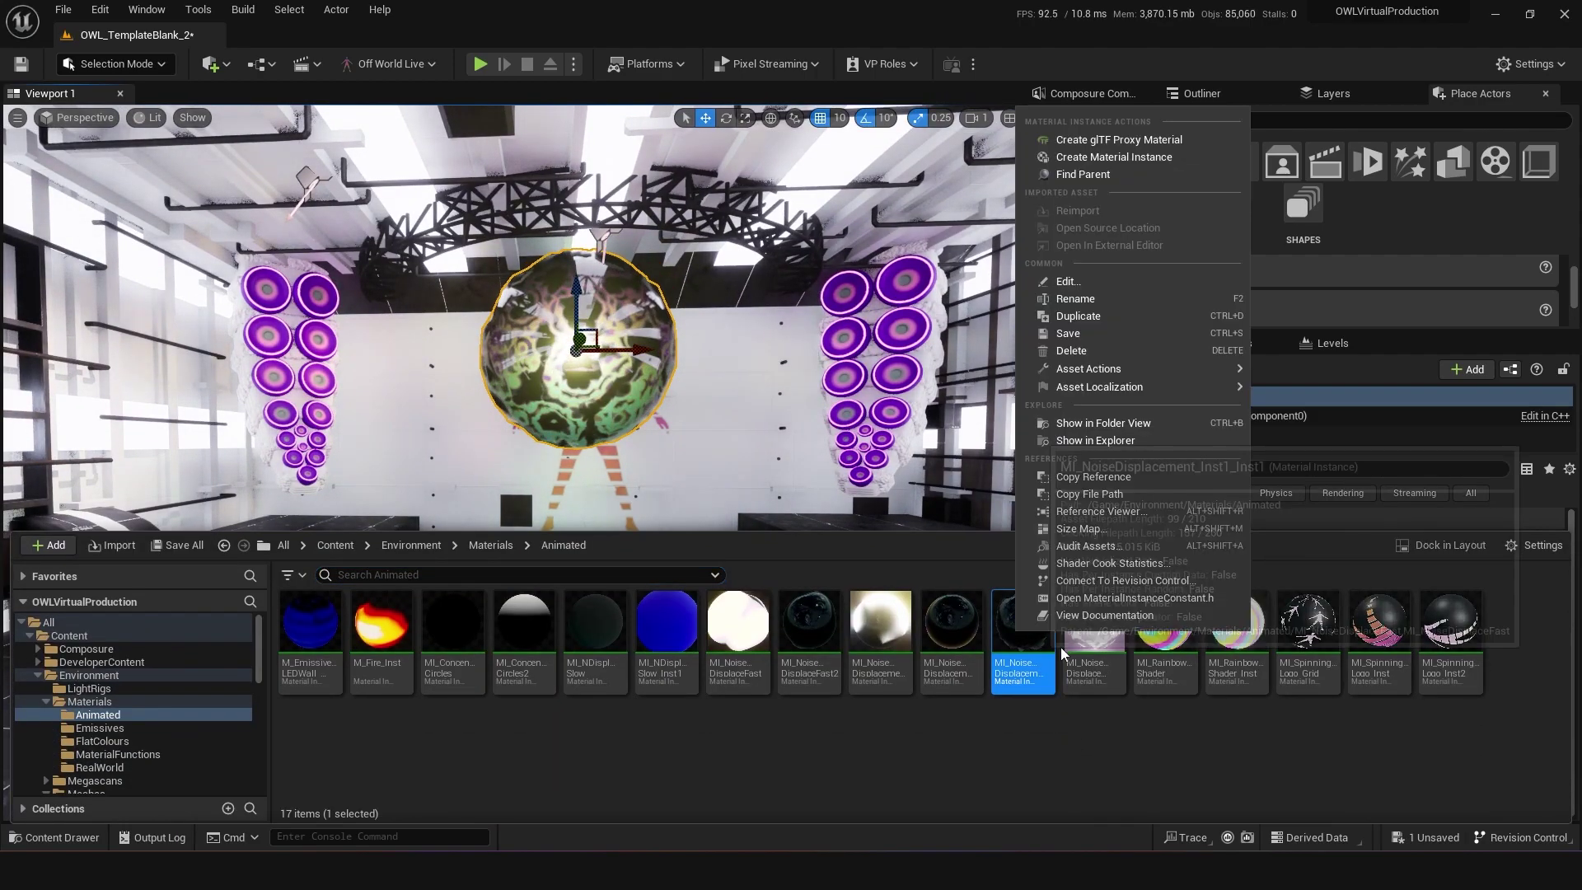
left_click(1126, 158)
type("MI_Animated")
key("Return")
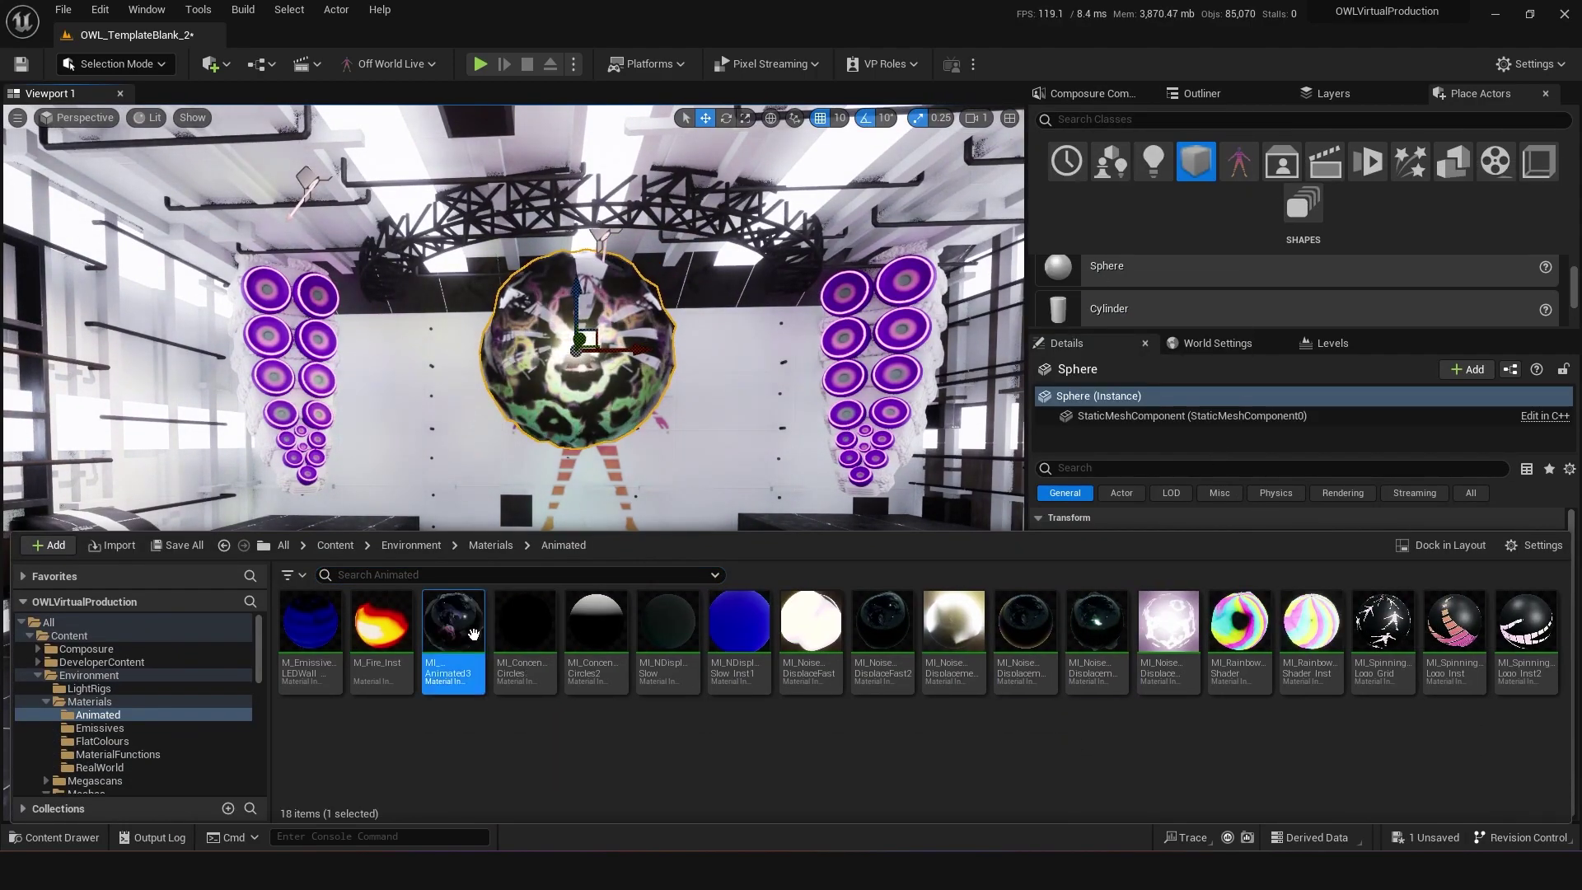
left_click_drag(452, 624, 138, 704)
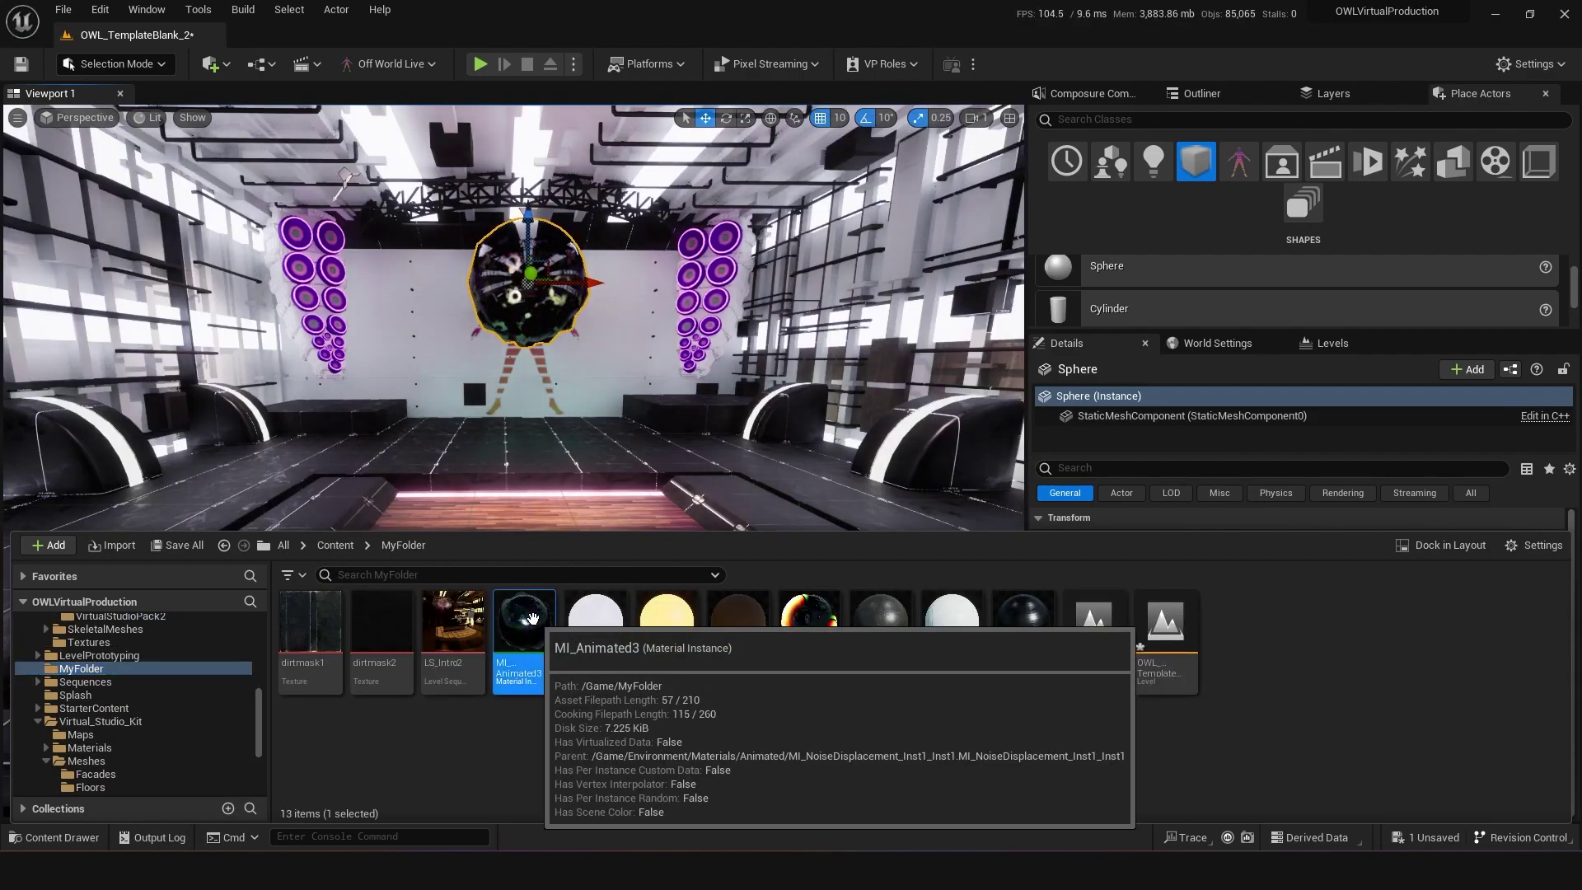
double_click(519, 637)
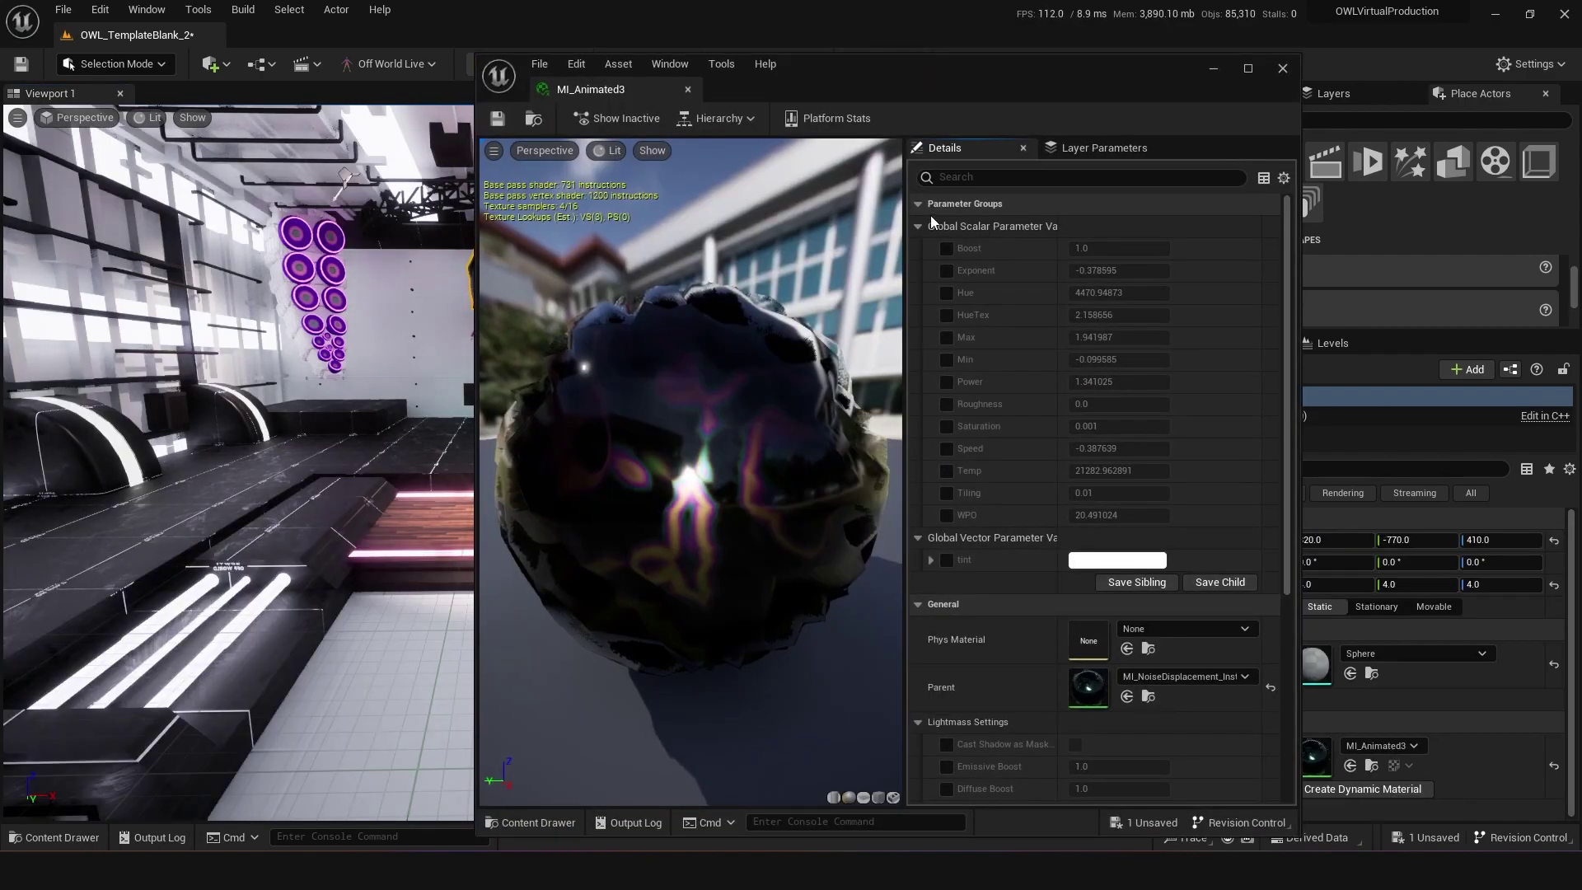
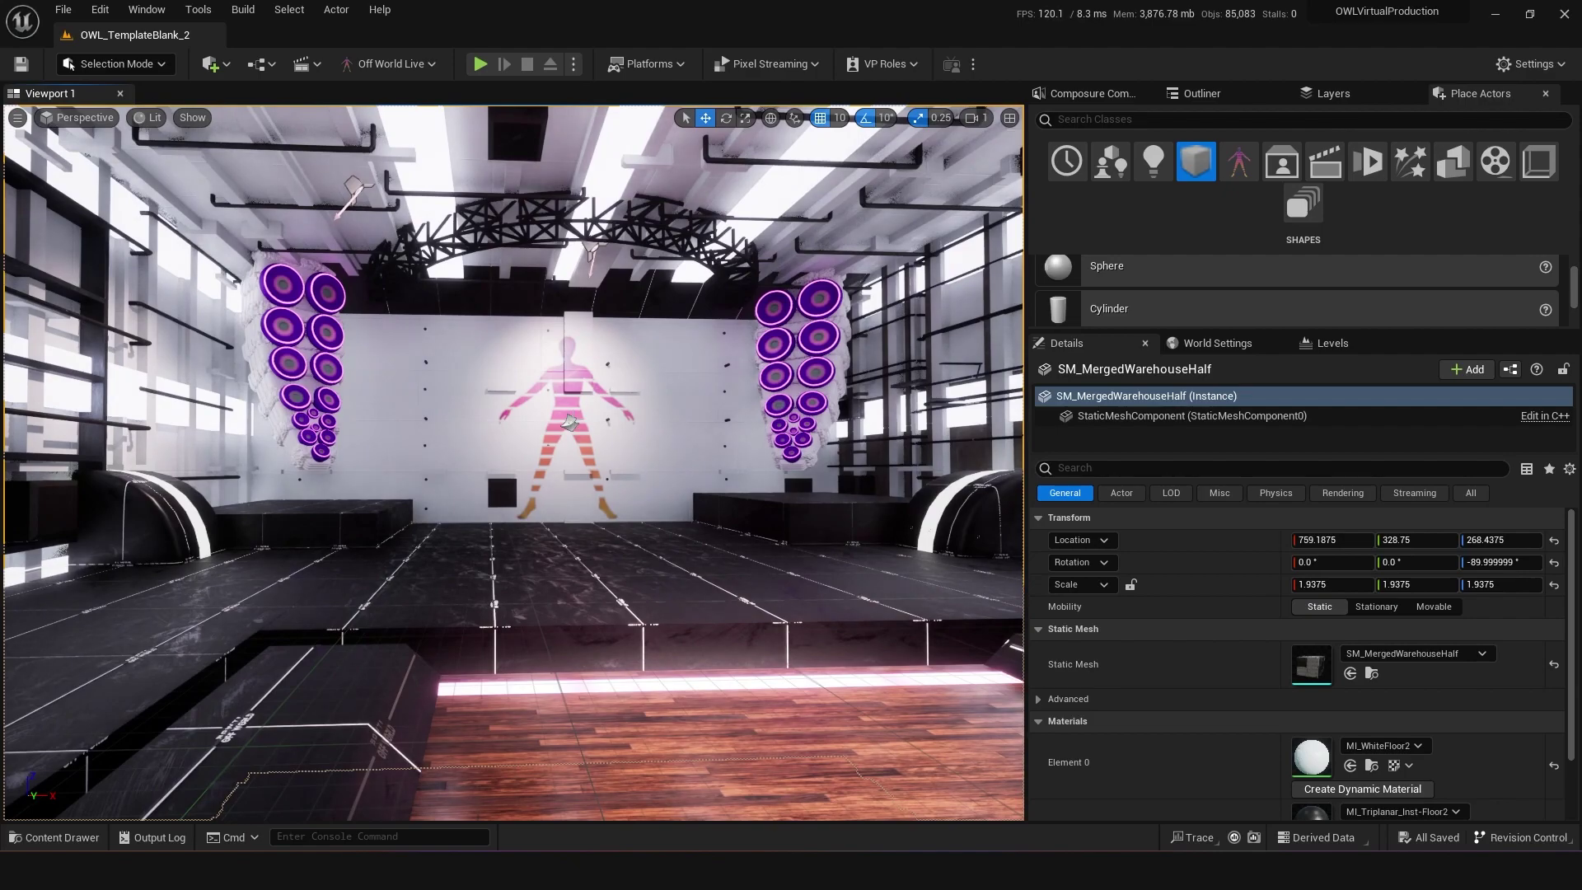
Select the figure logo decal on the back wall and locate its M_Decal_Logo_Inst material in the project content
left_click(569, 422)
left_click(1371, 652)
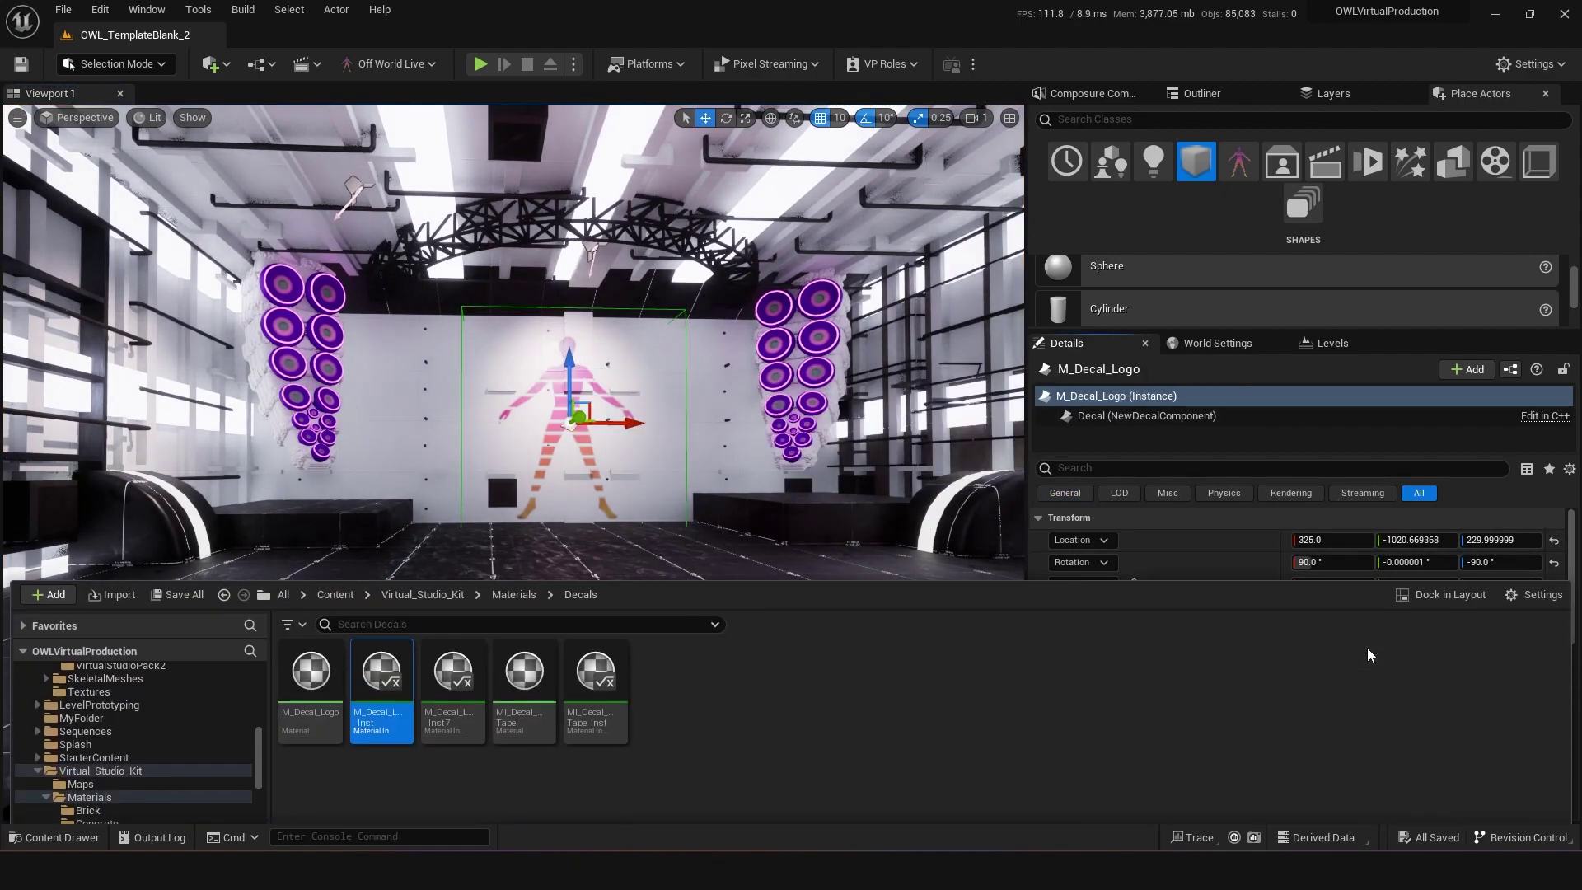
double_click(377, 642)
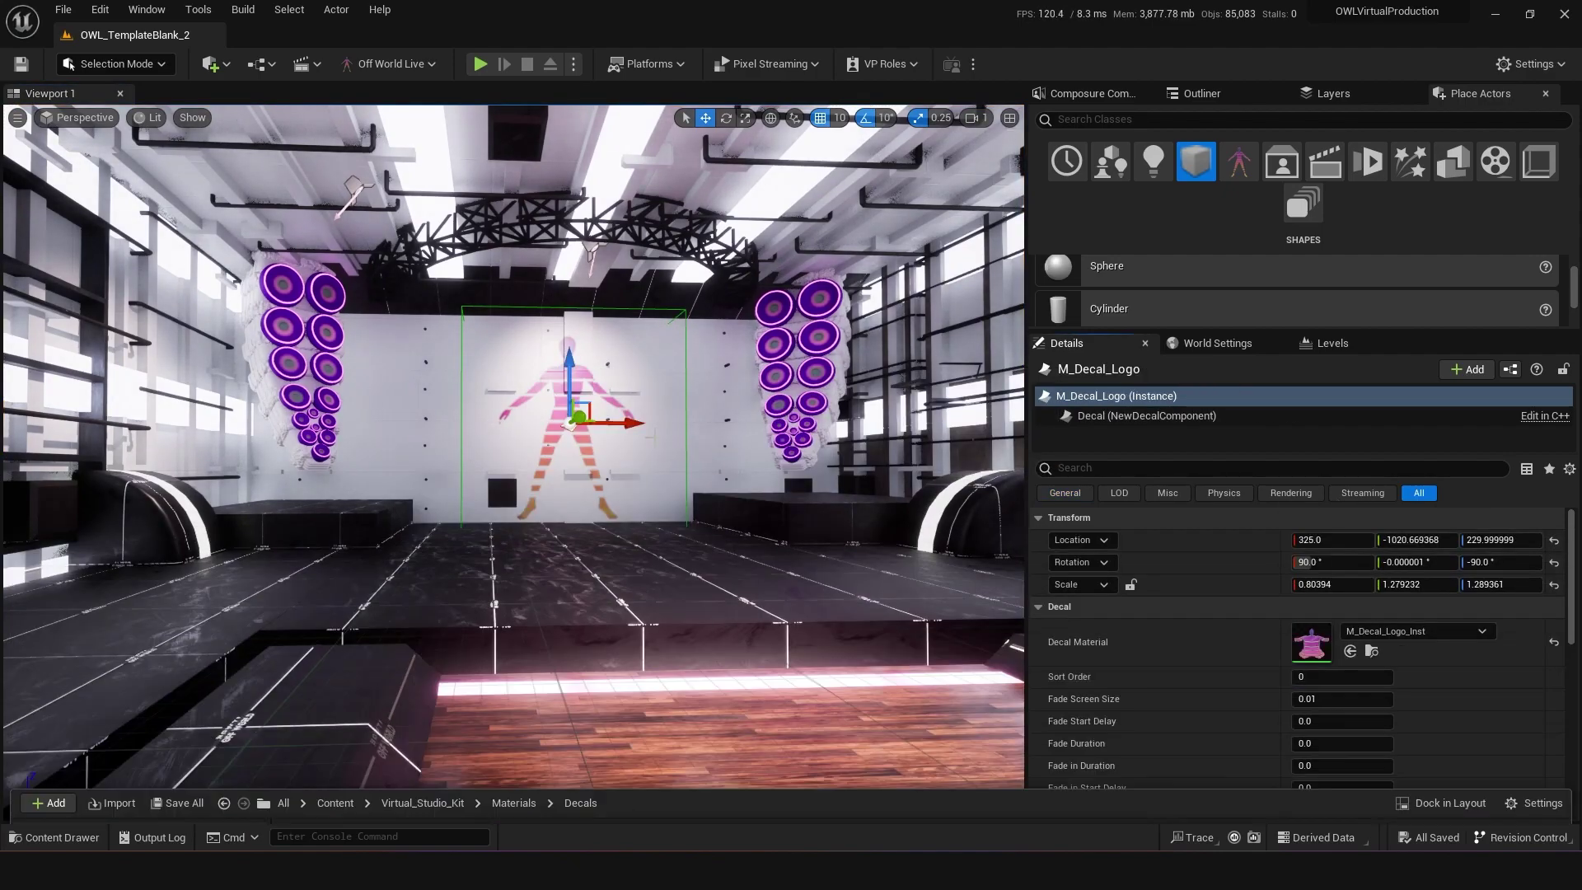
left_click(1373, 653)
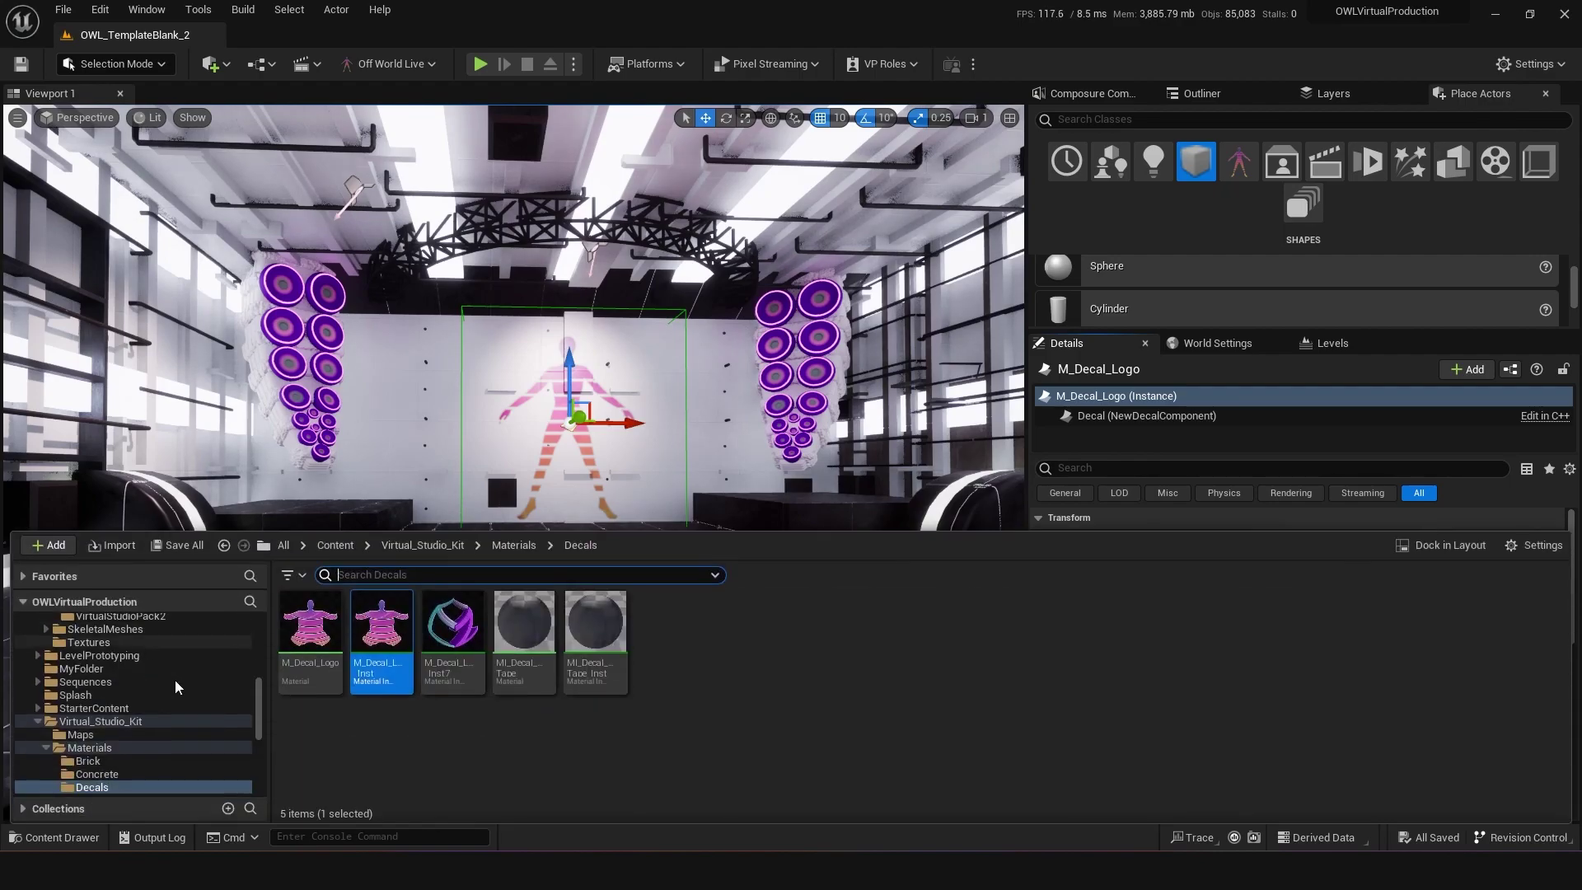
Create a material instance named M_MyDecal from M_Decal_Logo_Inst and assign it to the back-wall logo decal
right_click(383, 626)
left_click(481, 155)
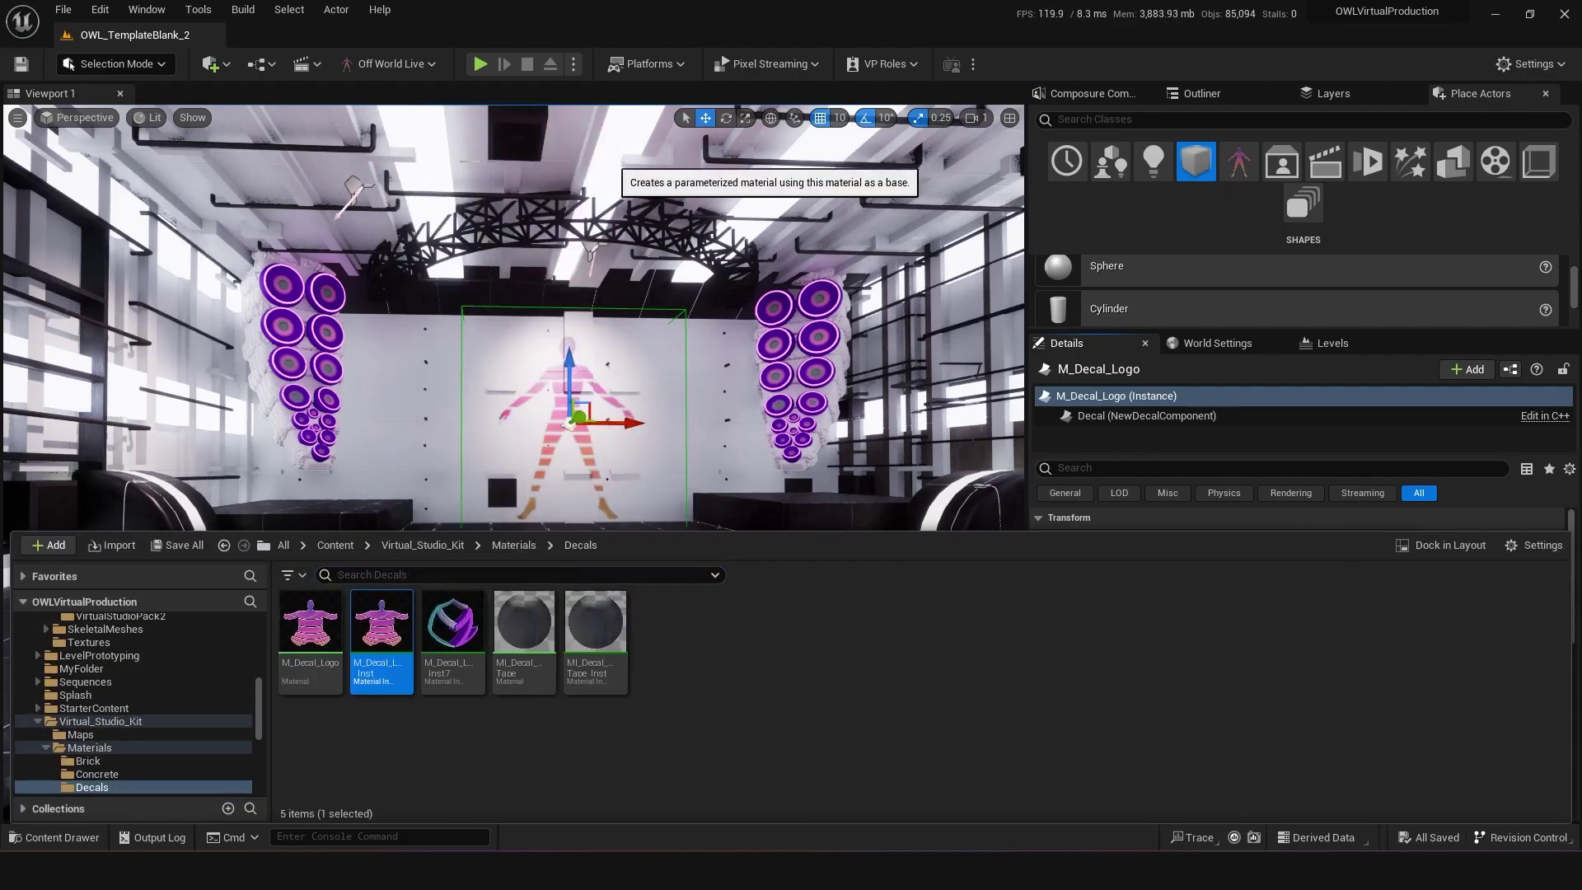
key("BackSpace")
type("M_De")
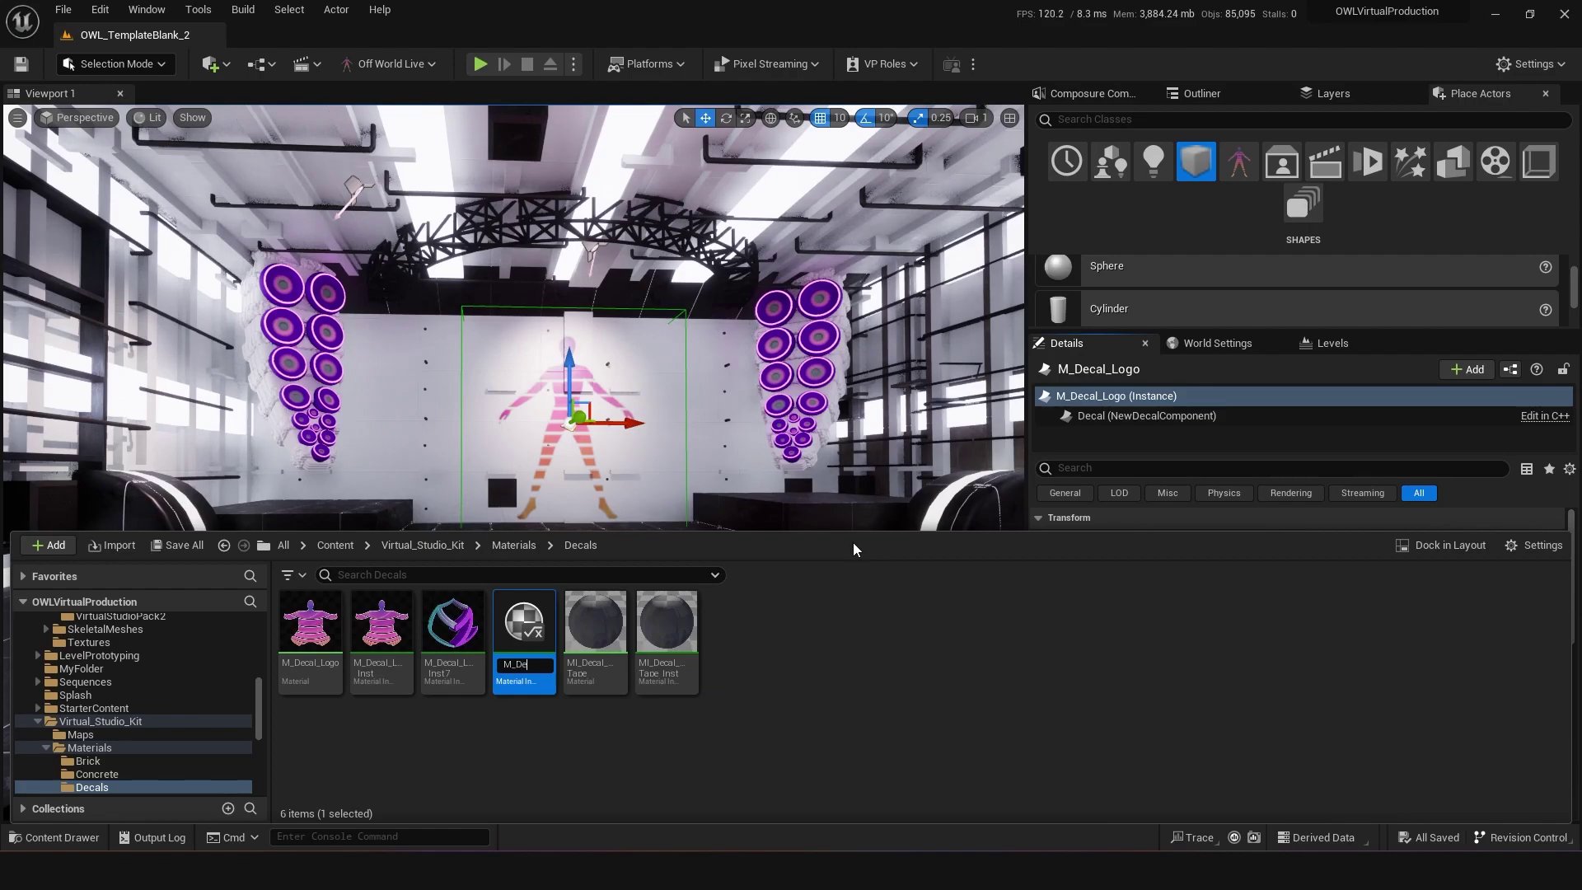
type("MyDecal")
key("Return")
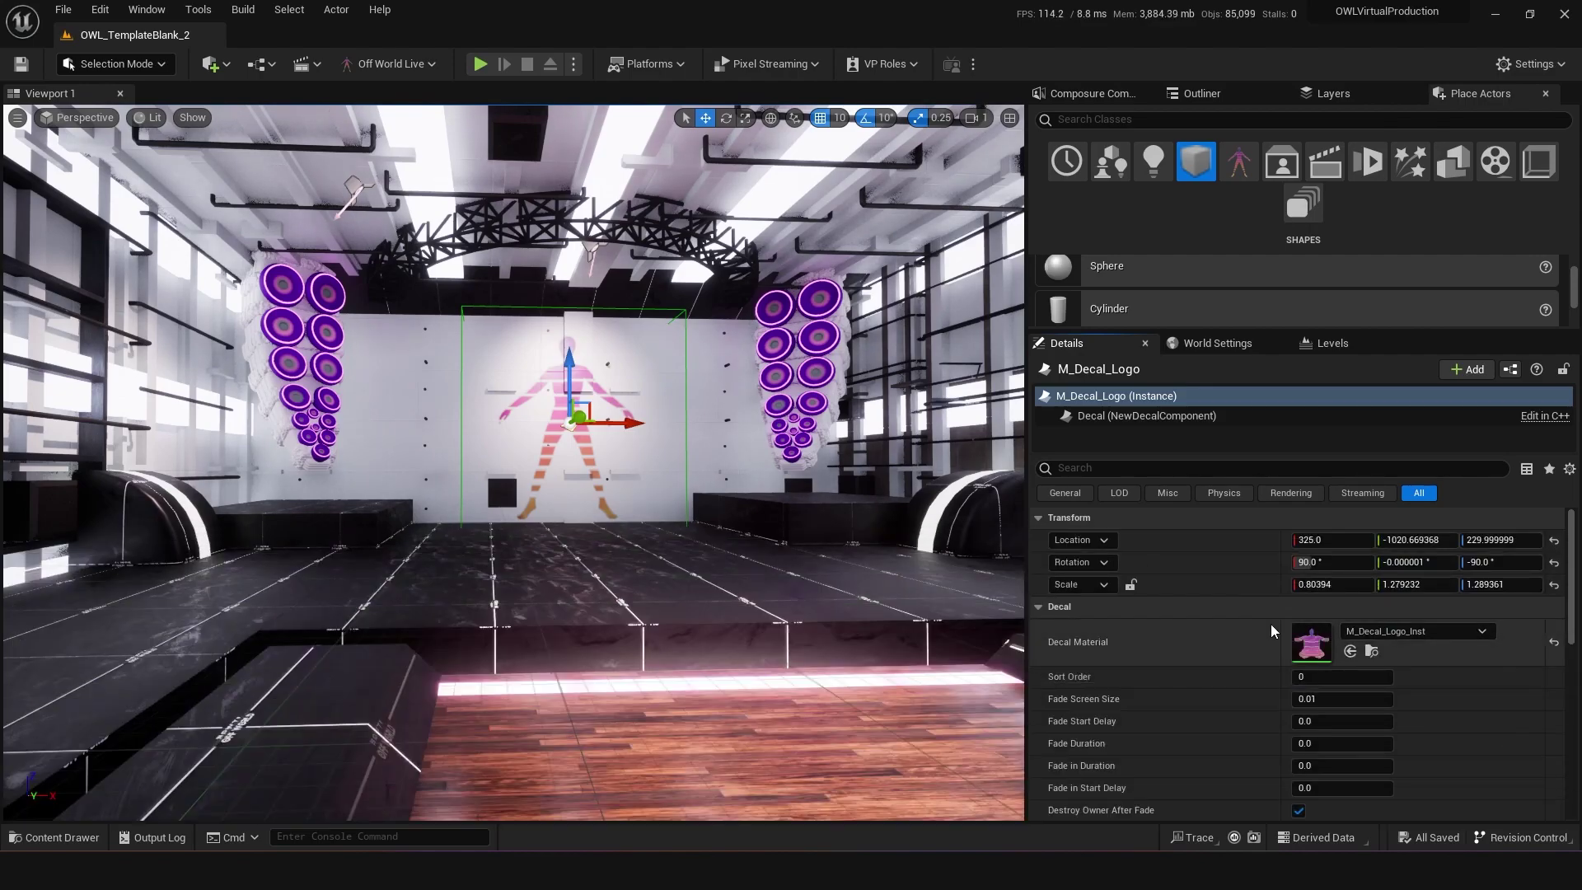
left_click(1352, 653)
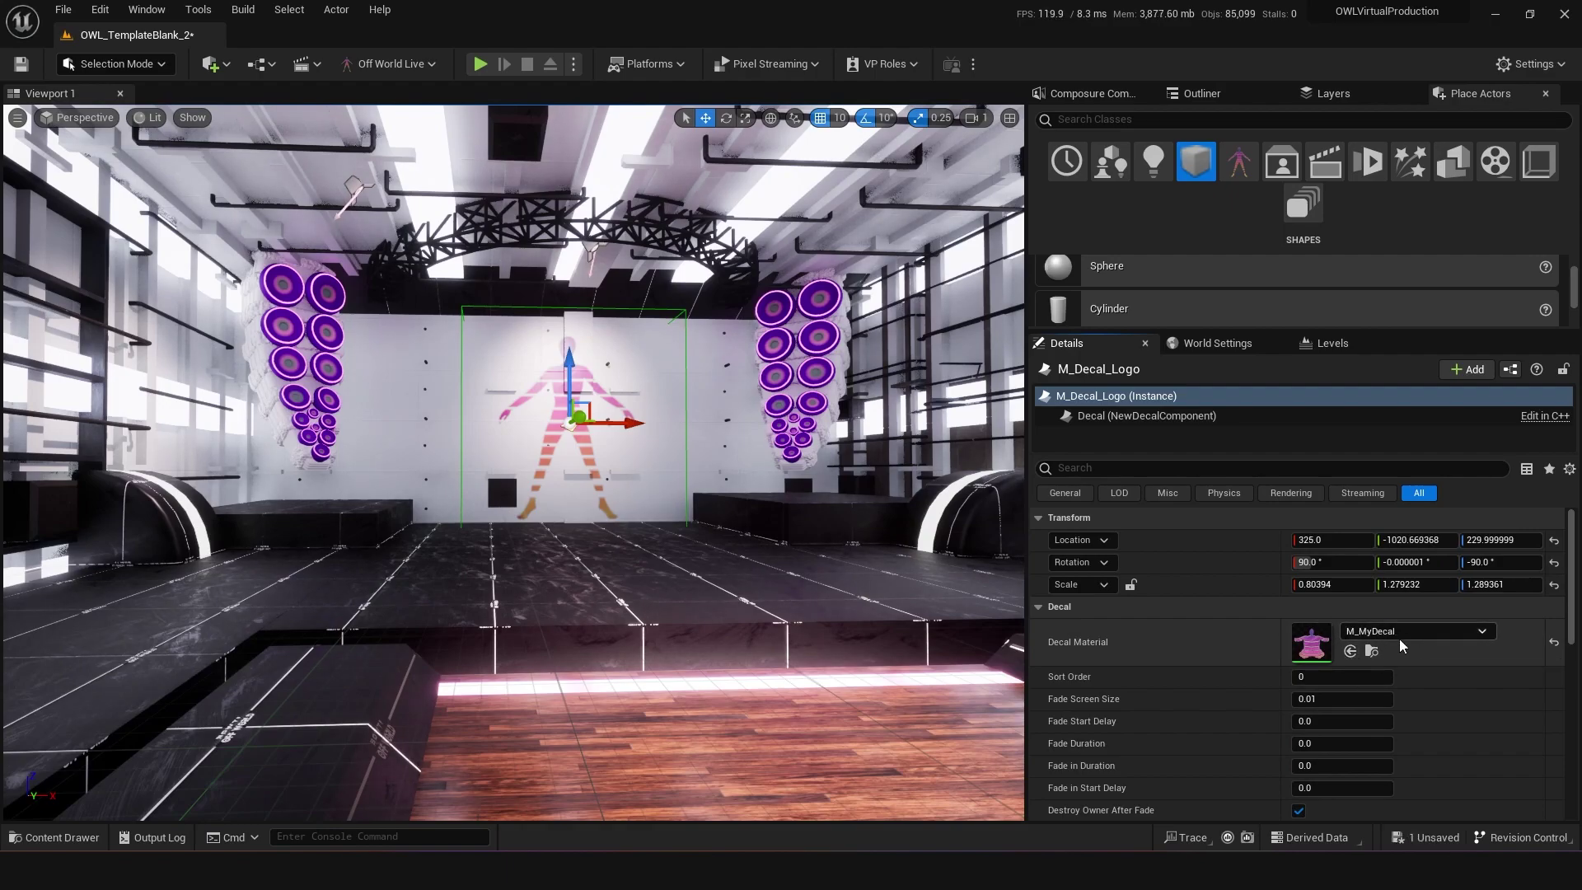
Open the M_MyDecal material instance from MyFolder for editing and override its Custom Image with UE4_Logo
left_click(1372, 651)
left_click_drag(524, 631, 135, 728)
scroll(144, 748, "down", 5)
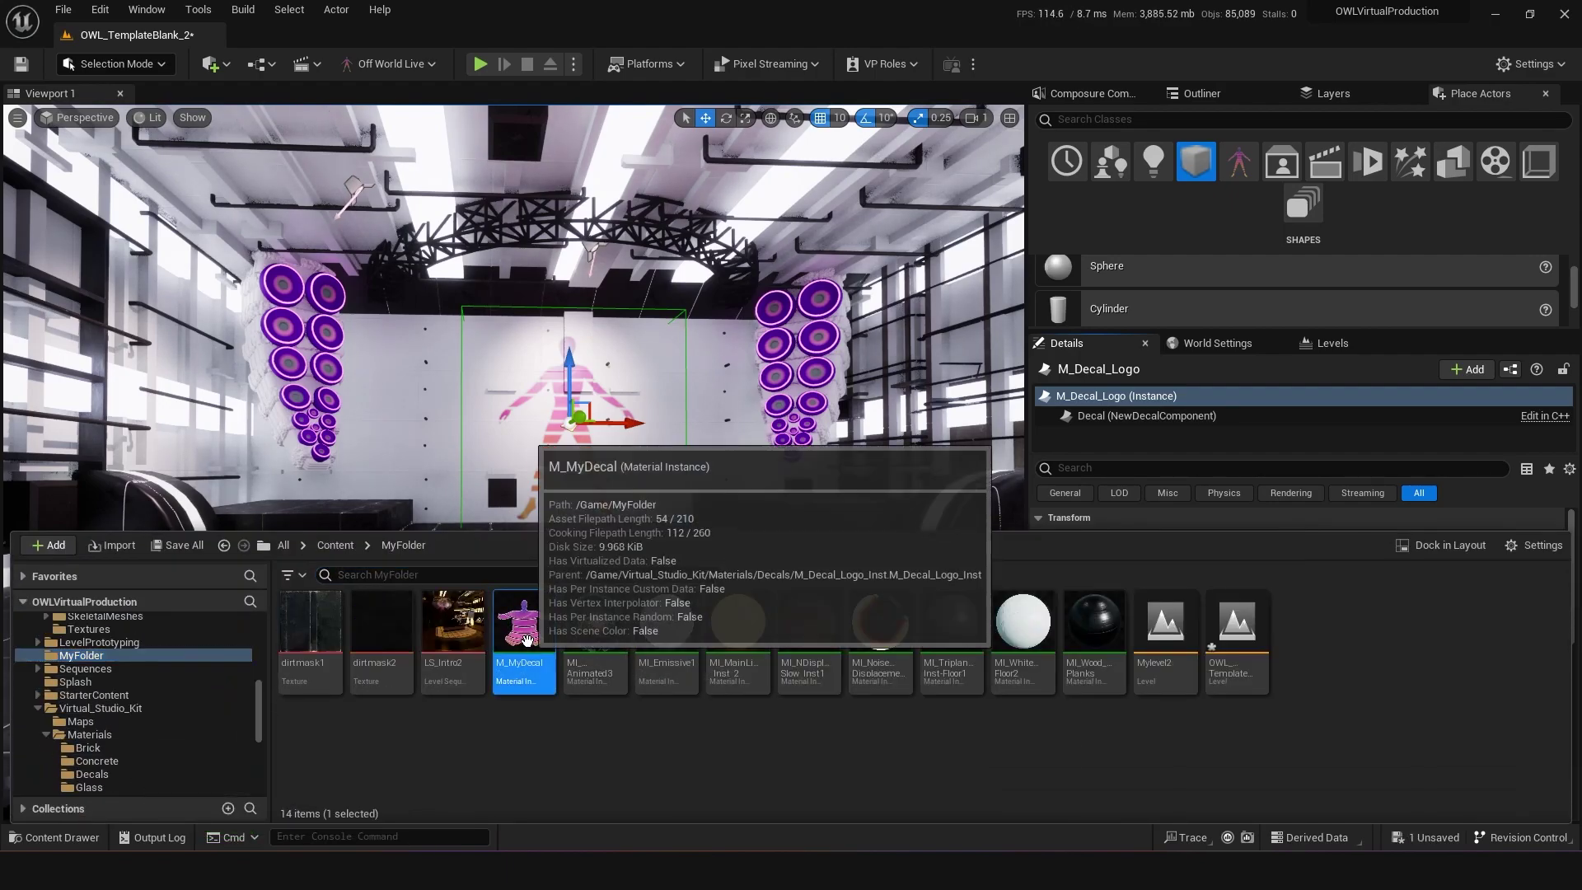
double_click(529, 637)
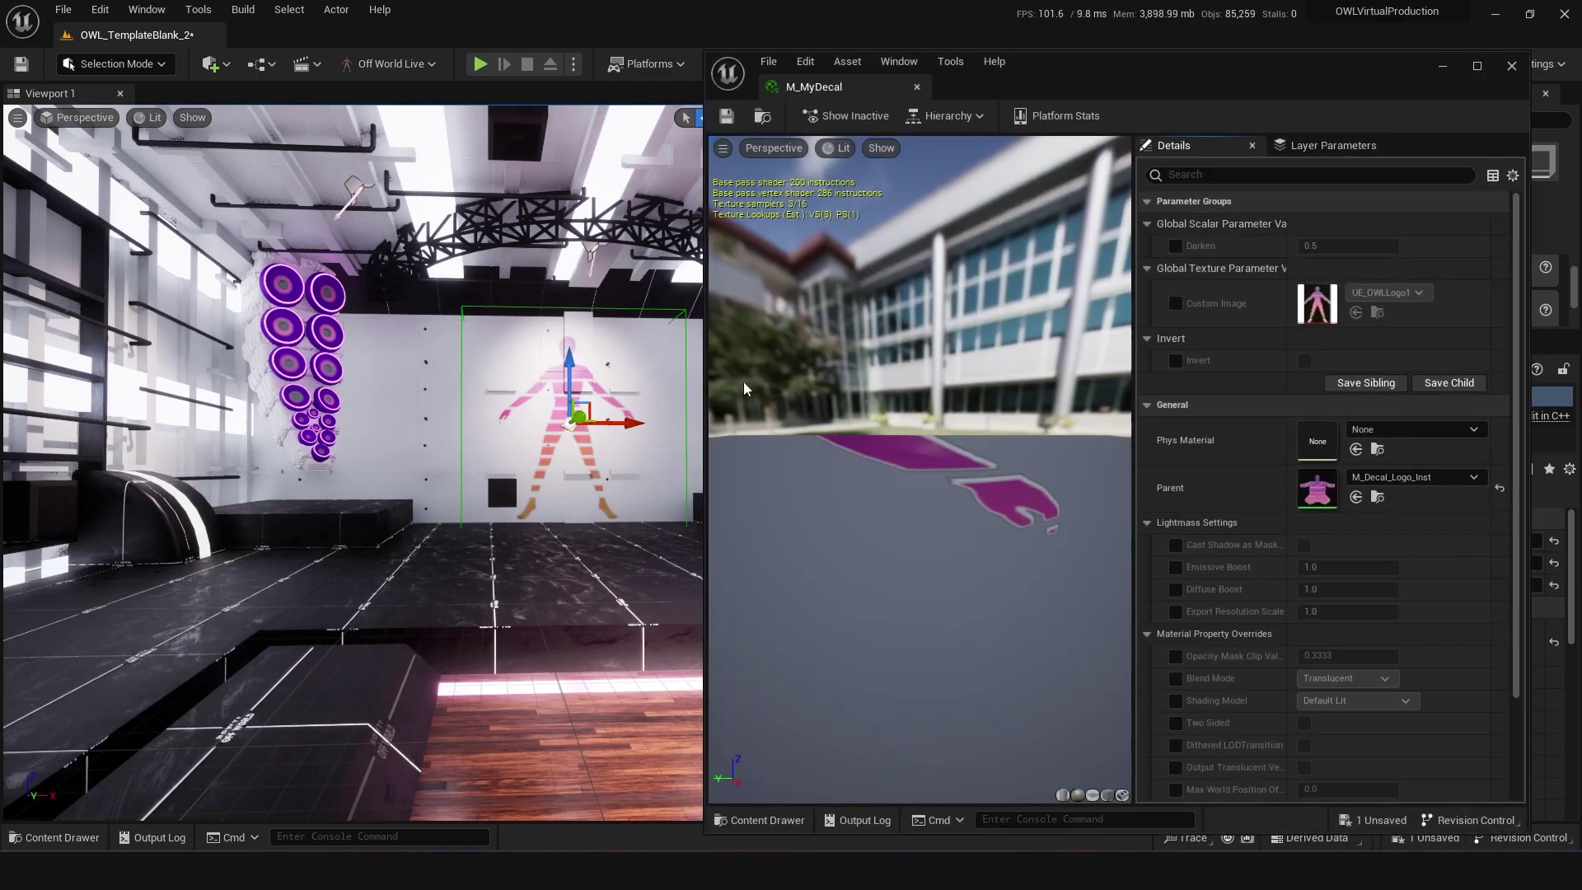
left_click(1409, 292)
left_click(1198, 718)
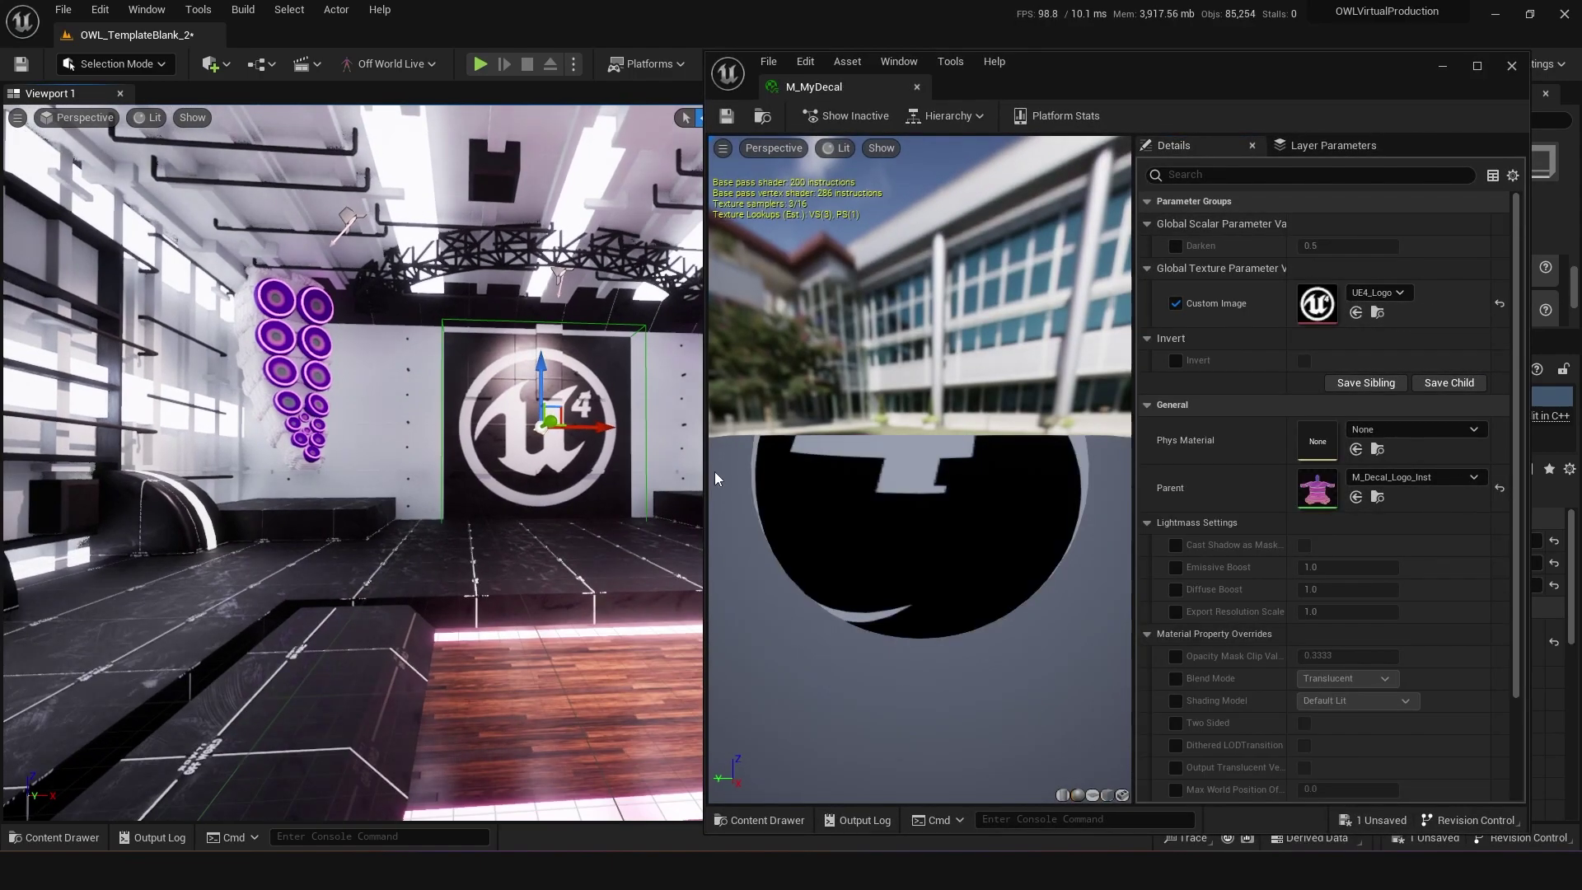
Enable Invert on M_MyDecal, set Darken to about -3.4 and switch its Custom Image to UE_OWLLogo1
left_click(1306, 364)
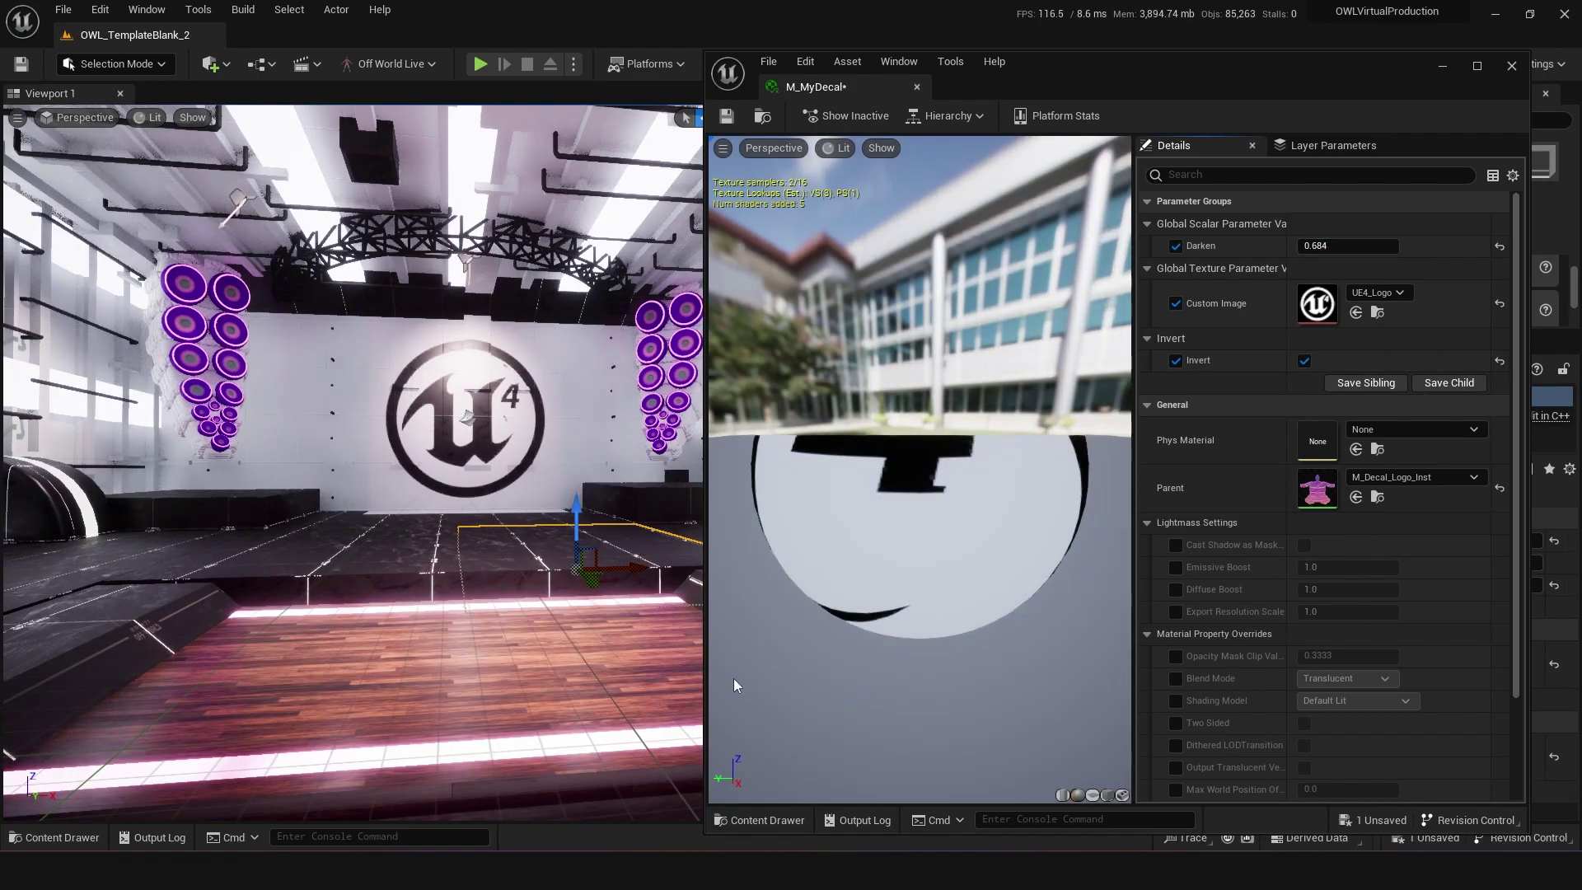
right_click_drag(481, 592, 404, 561)
right_click_drag(404, 494, 433, 467)
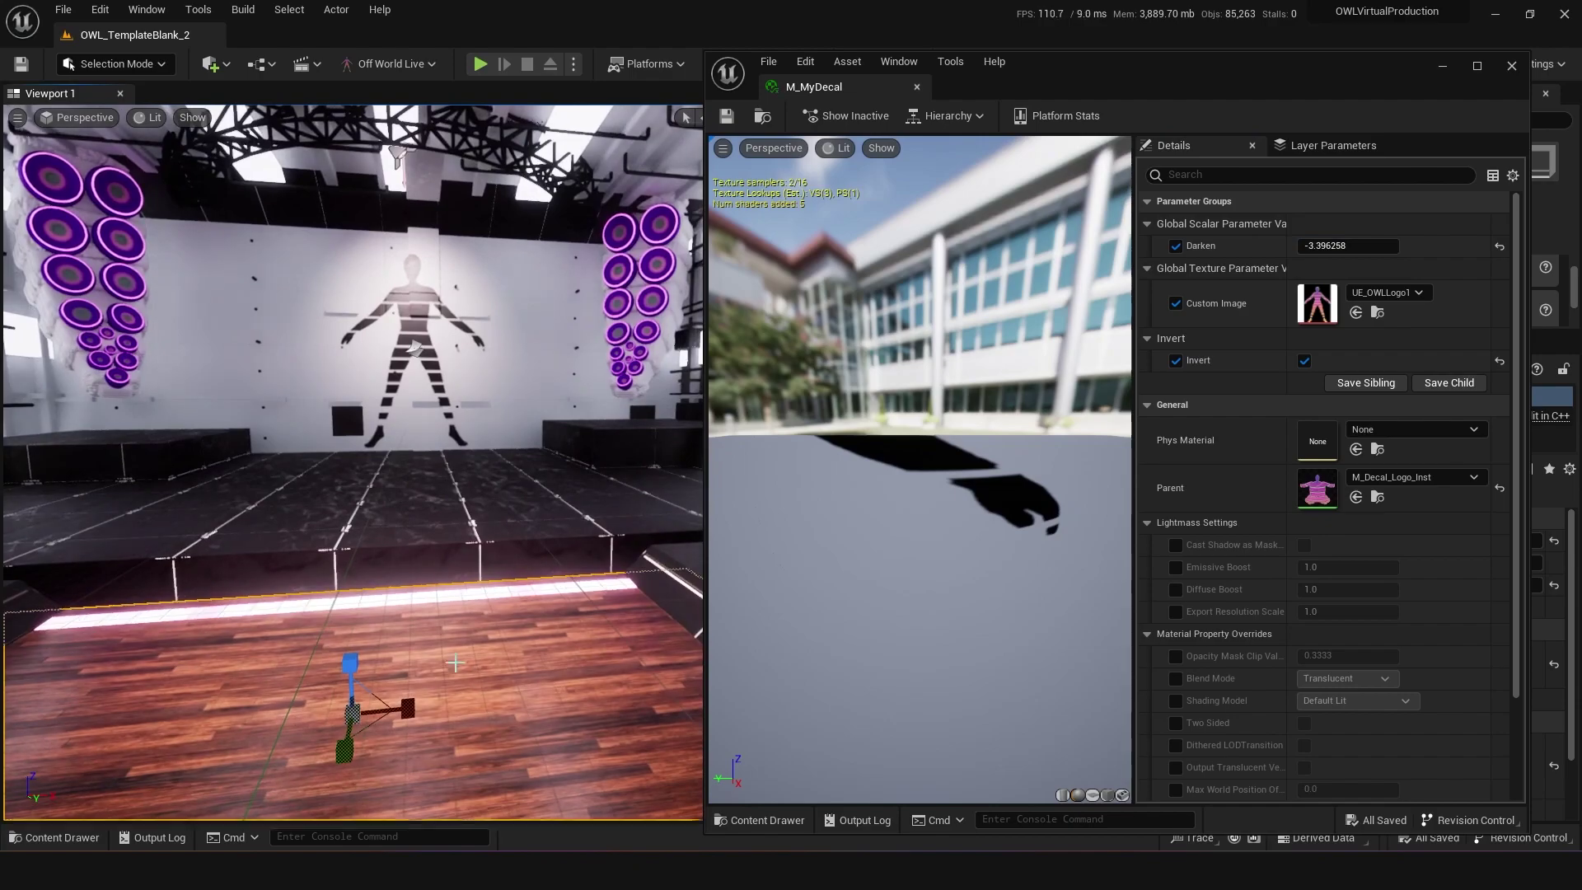
Duplicate the figure decal to both sides of the original on the back wall, save, and close the material instance editor
left_click(412, 342)
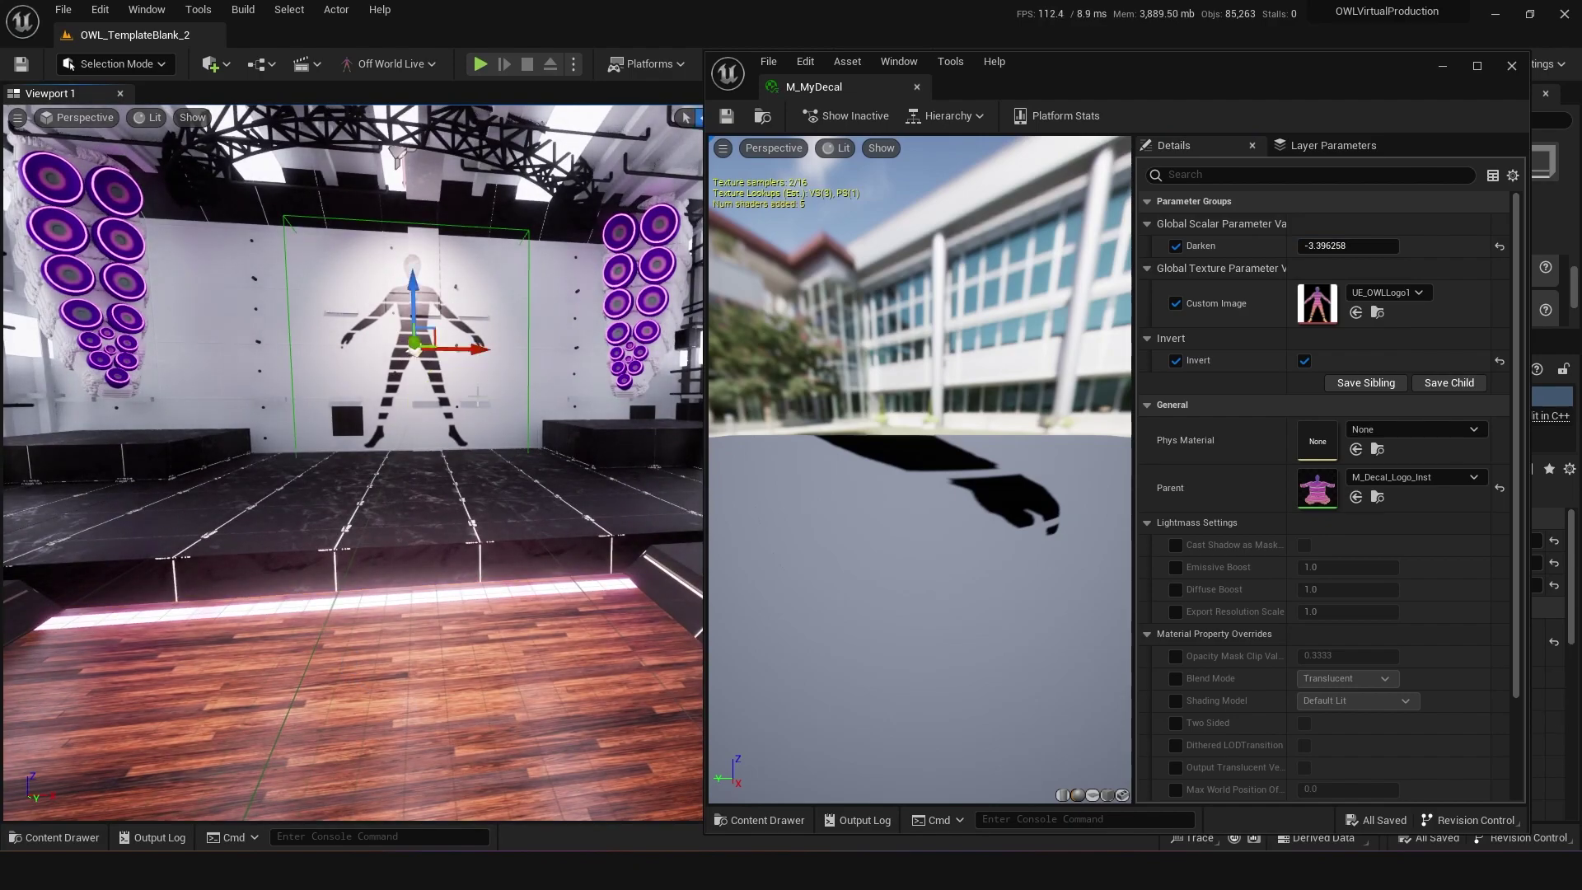
left_click_drag(473, 346, 638, 390, "alt")
left_click(428, 588)
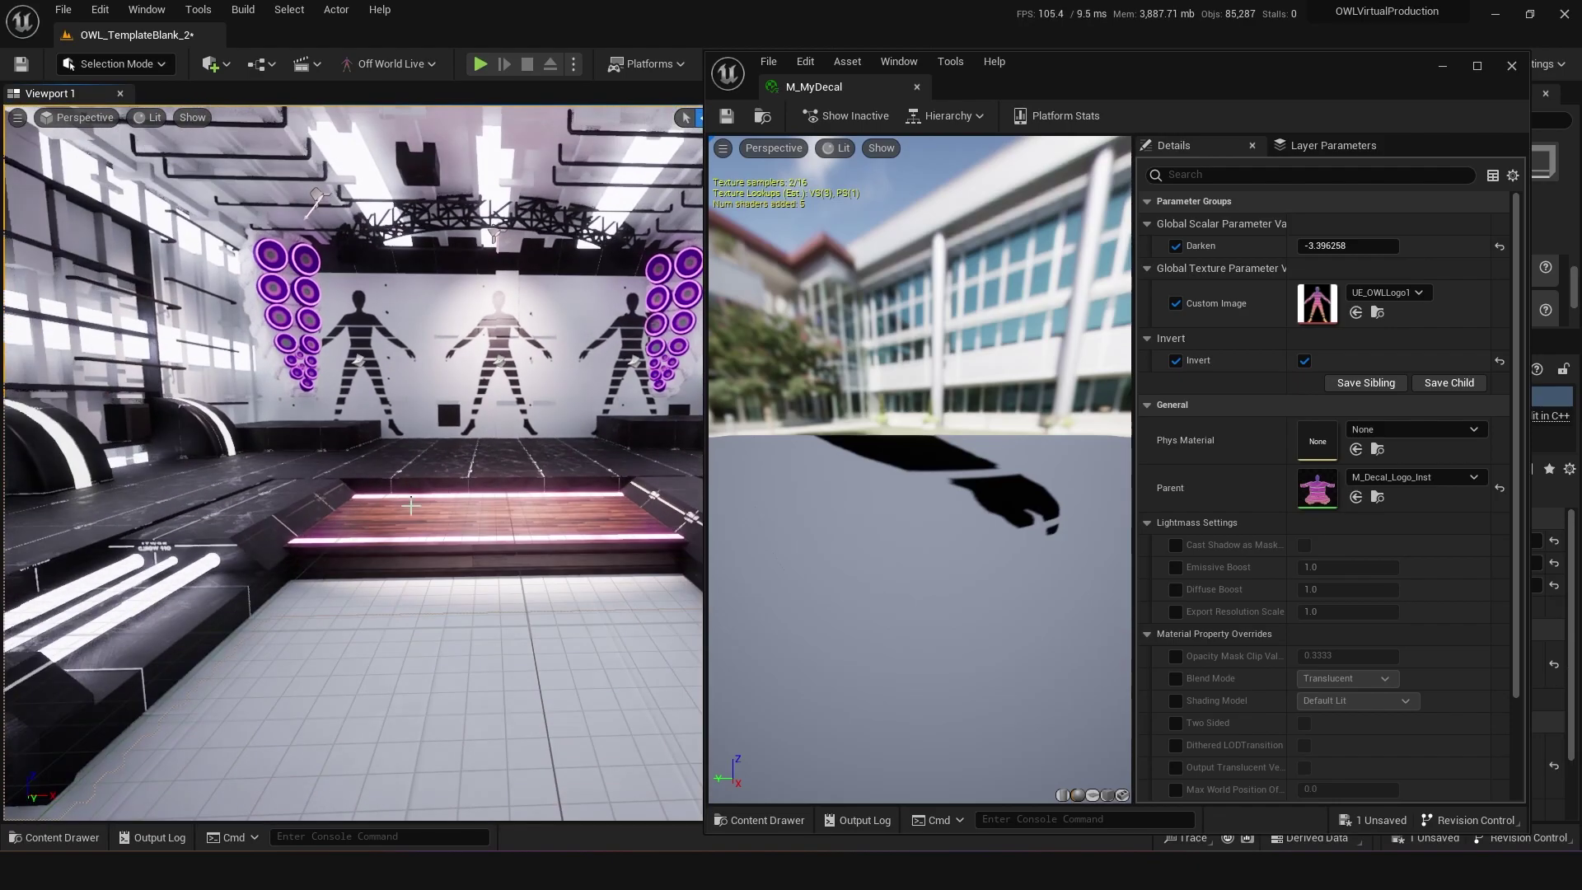
right_click_drag(576, 535, 587, 541)
key("ctrl+s")
left_click(1513, 66)
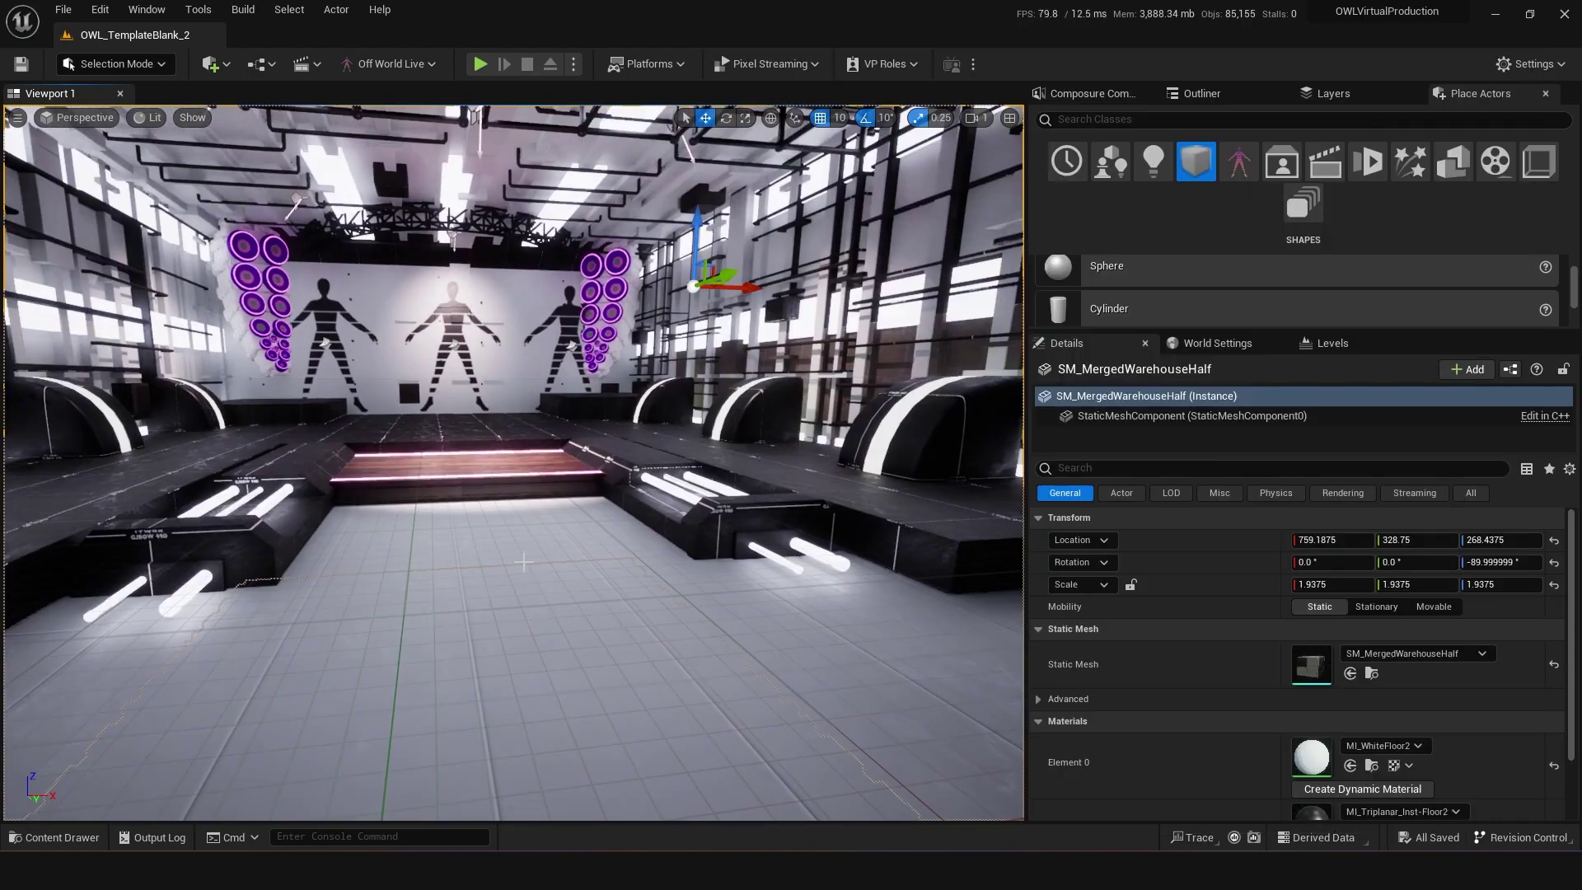
Place SM_CircleLight from the Virtual_Studio_Kit Meshes folder above the stage and scale it uniformly to 19.25
right_click_drag(537, 563, 627, 590)
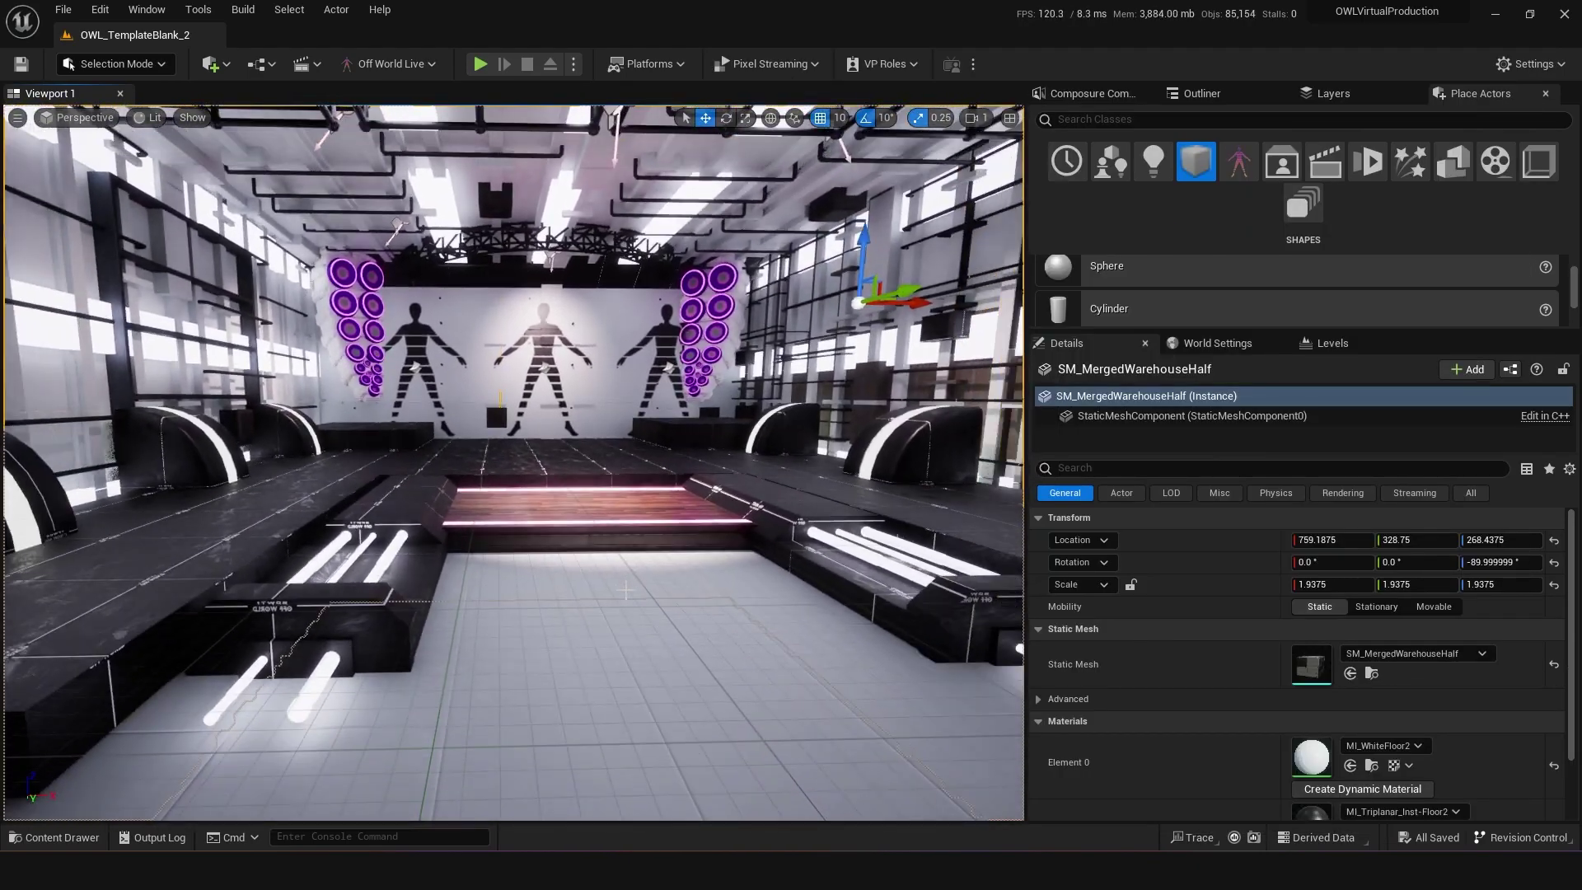
key("ctrl+space")
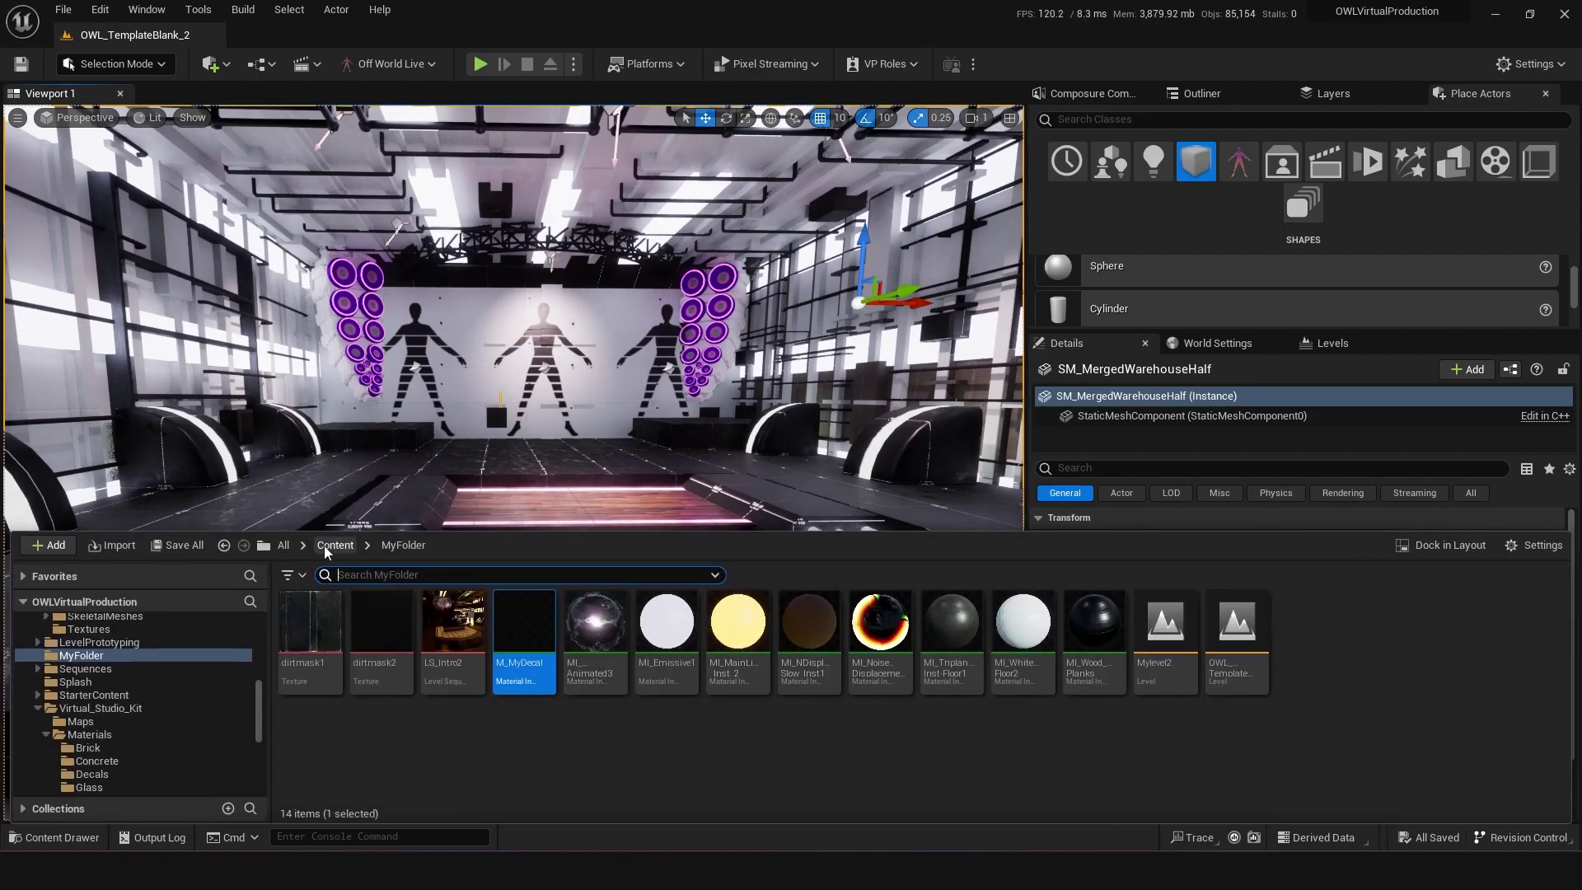
left_click(334, 546)
double_click(881, 624)
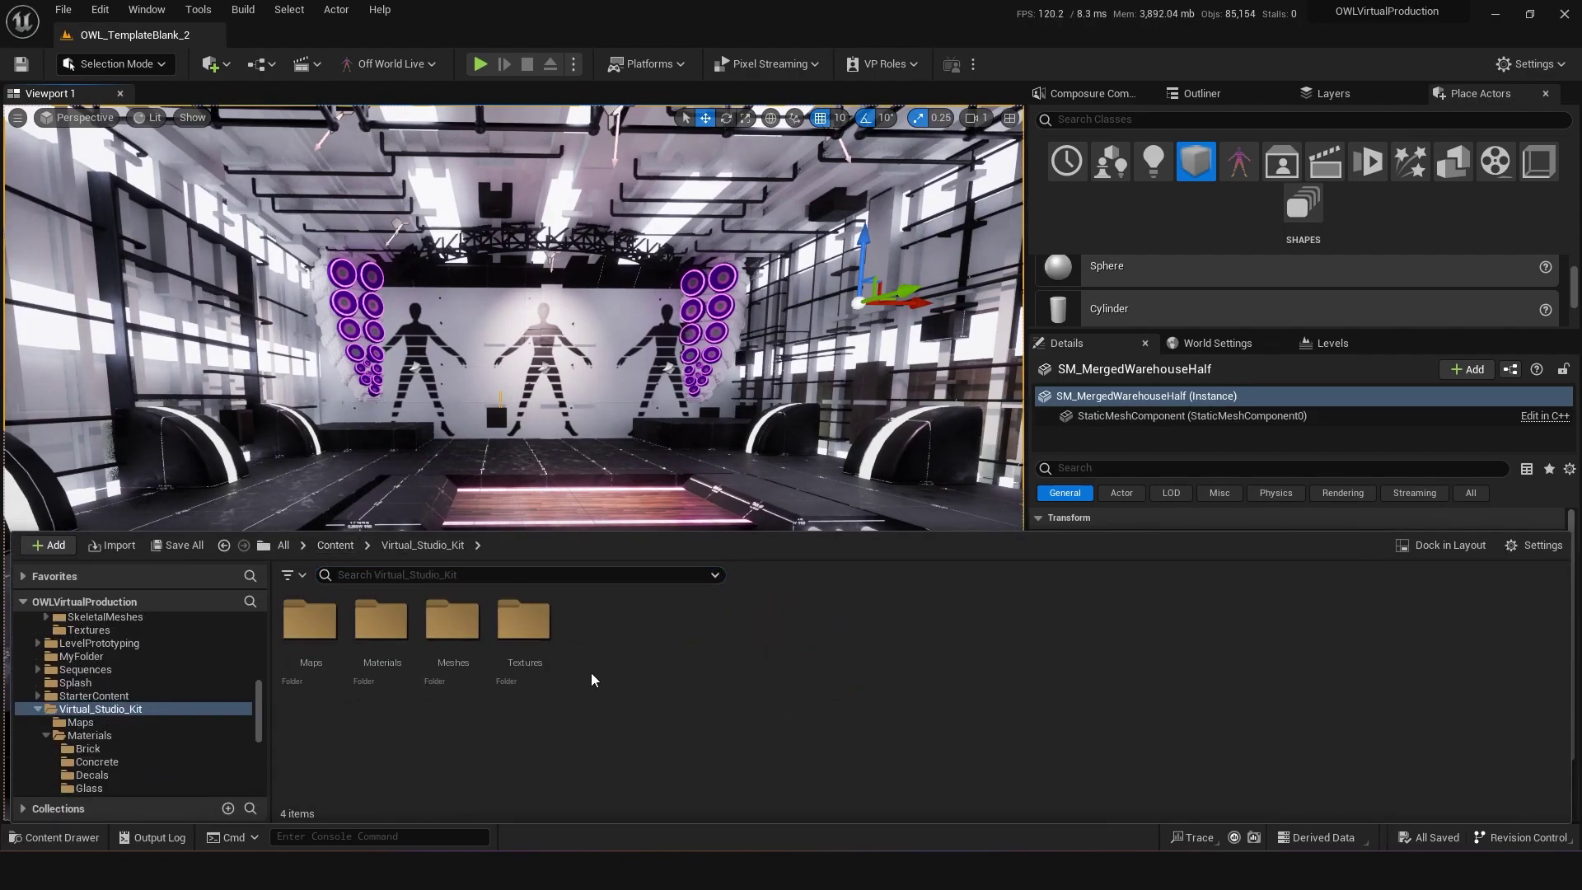
double_click(452, 624)
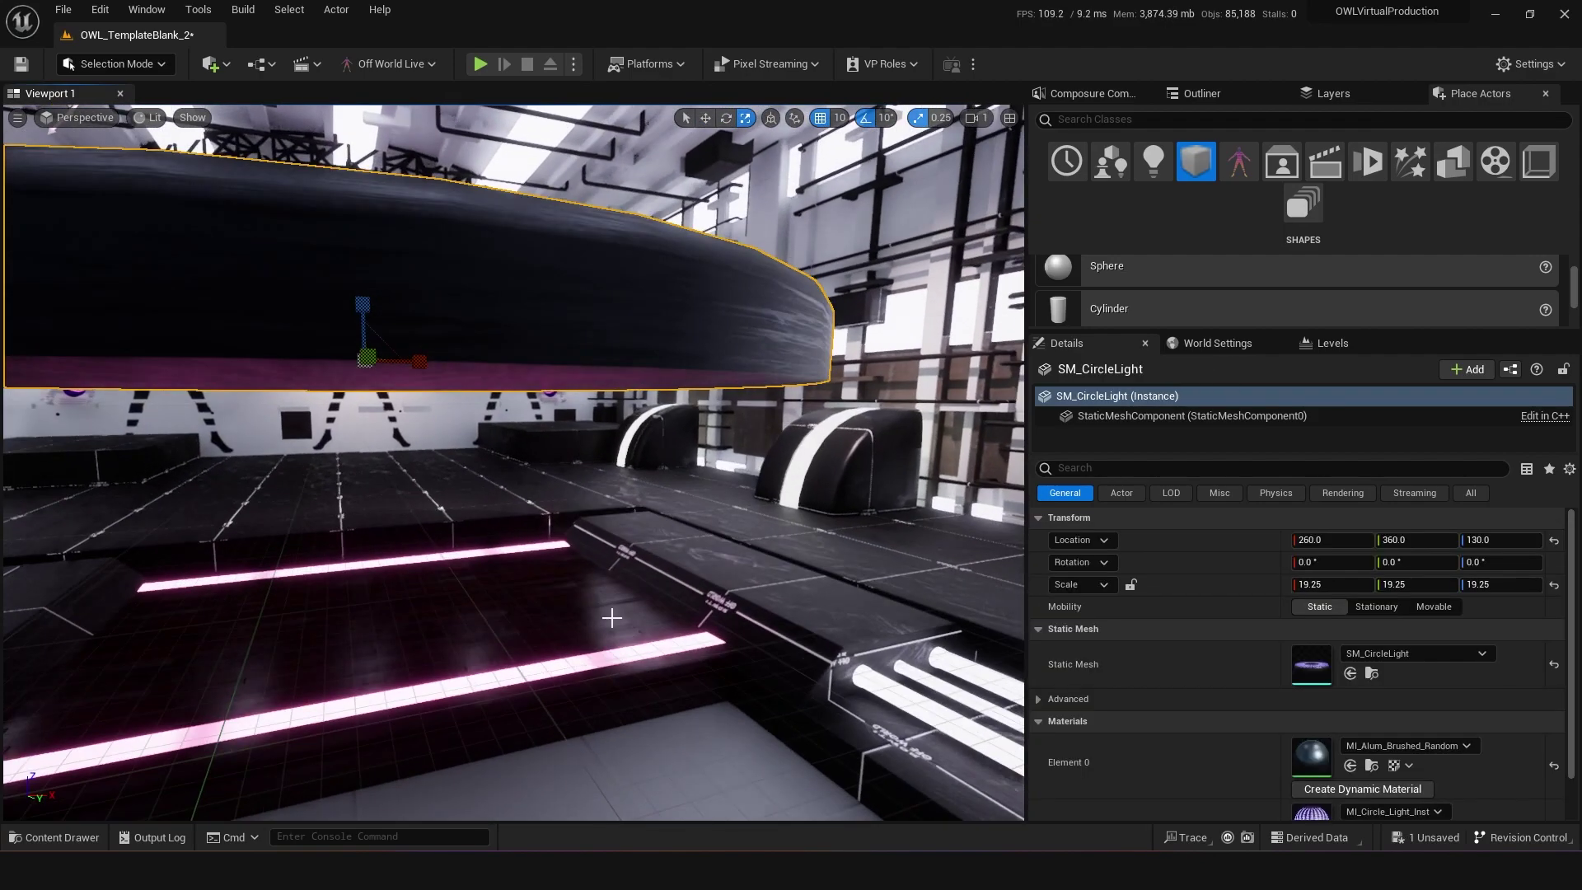
Rotate the circle light 180° about X and raise it toward the ceiling to a Z location of 420
key("f")
left_click_drag(495, 470, 554, 593)
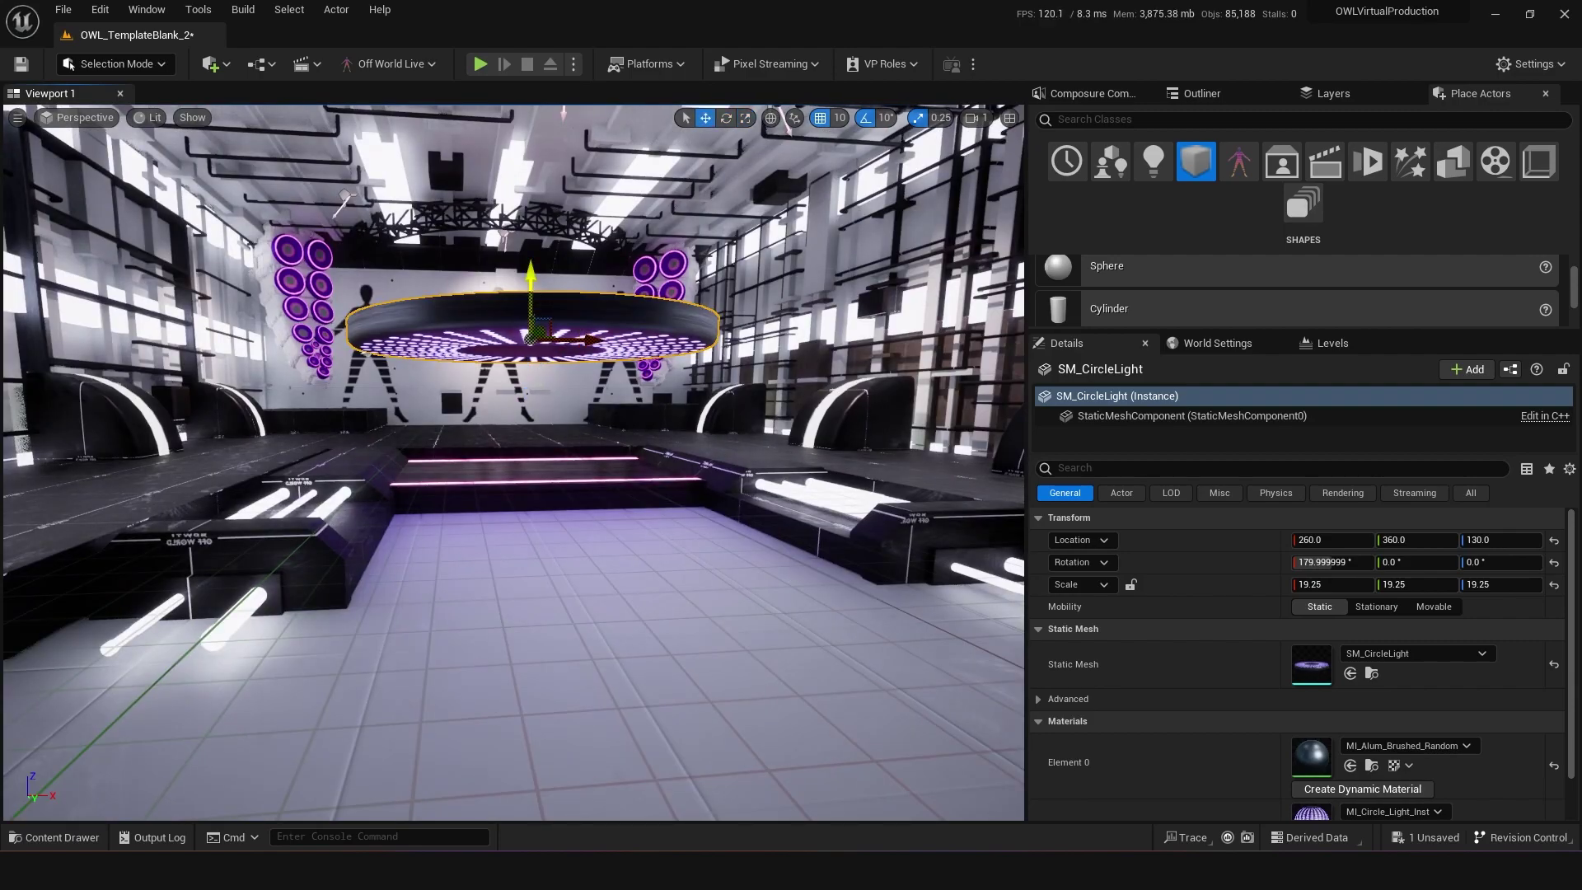
left_click_drag(530, 285, 527, 74)
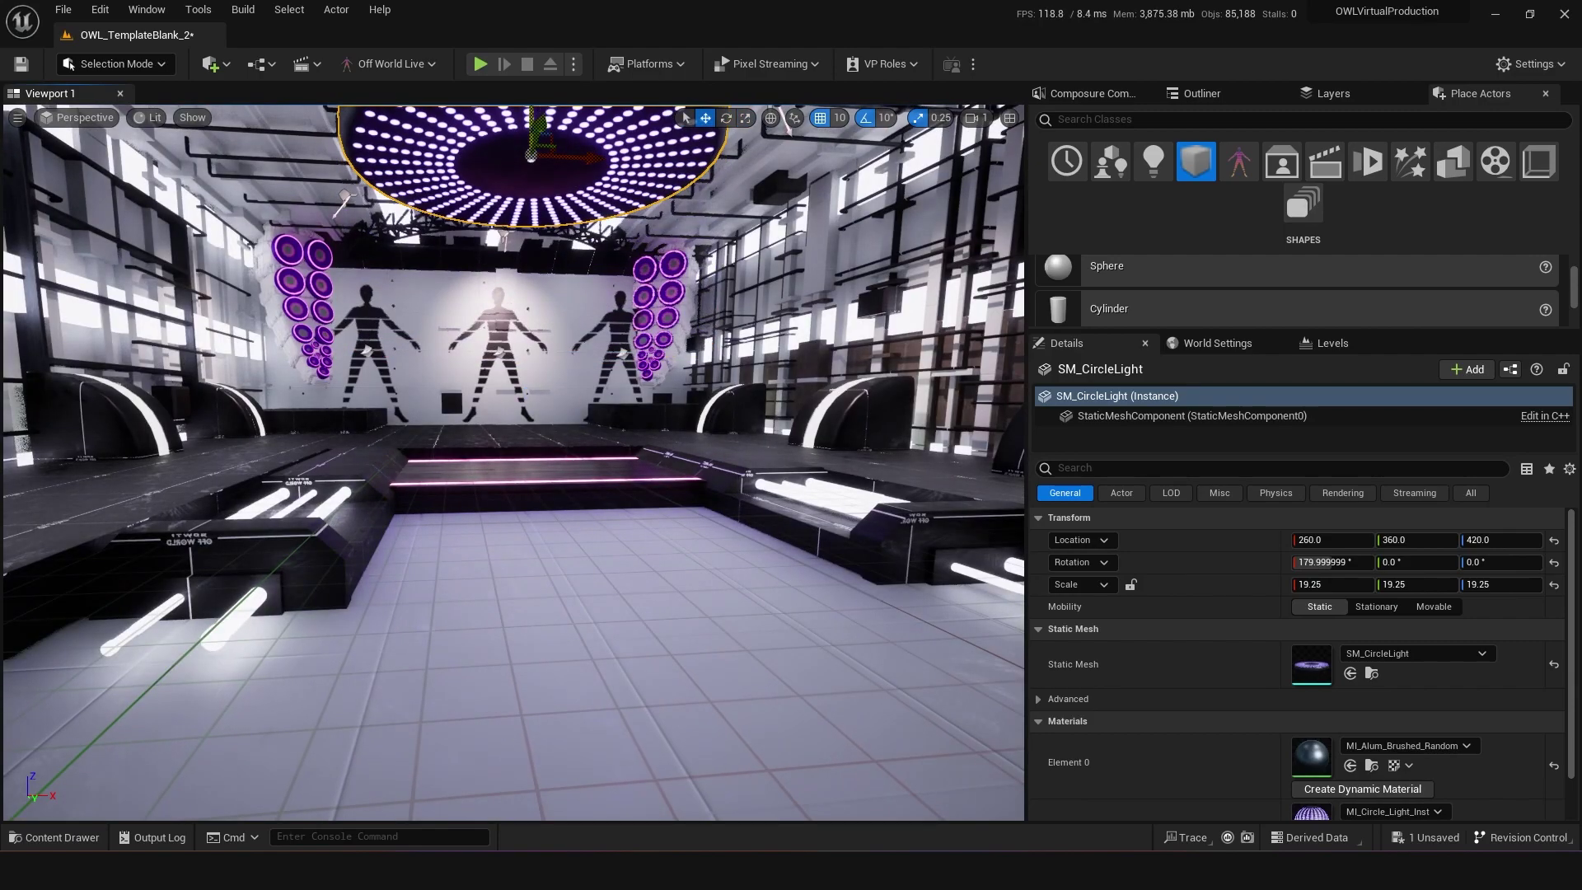
Delete the circle light hanging above the stage
key("f")
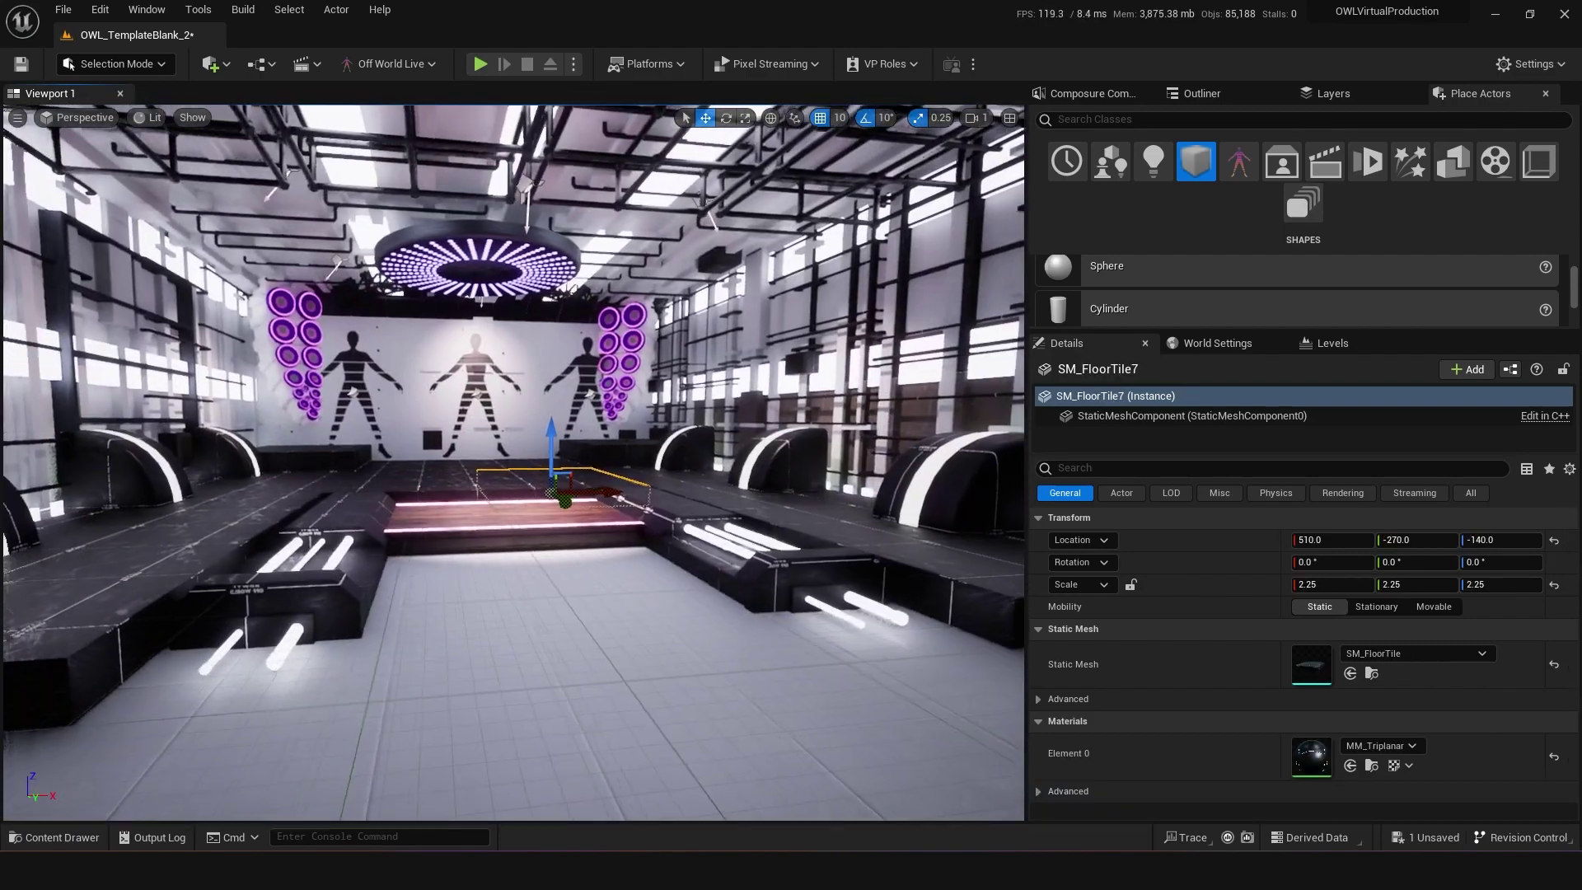
key("Delete")
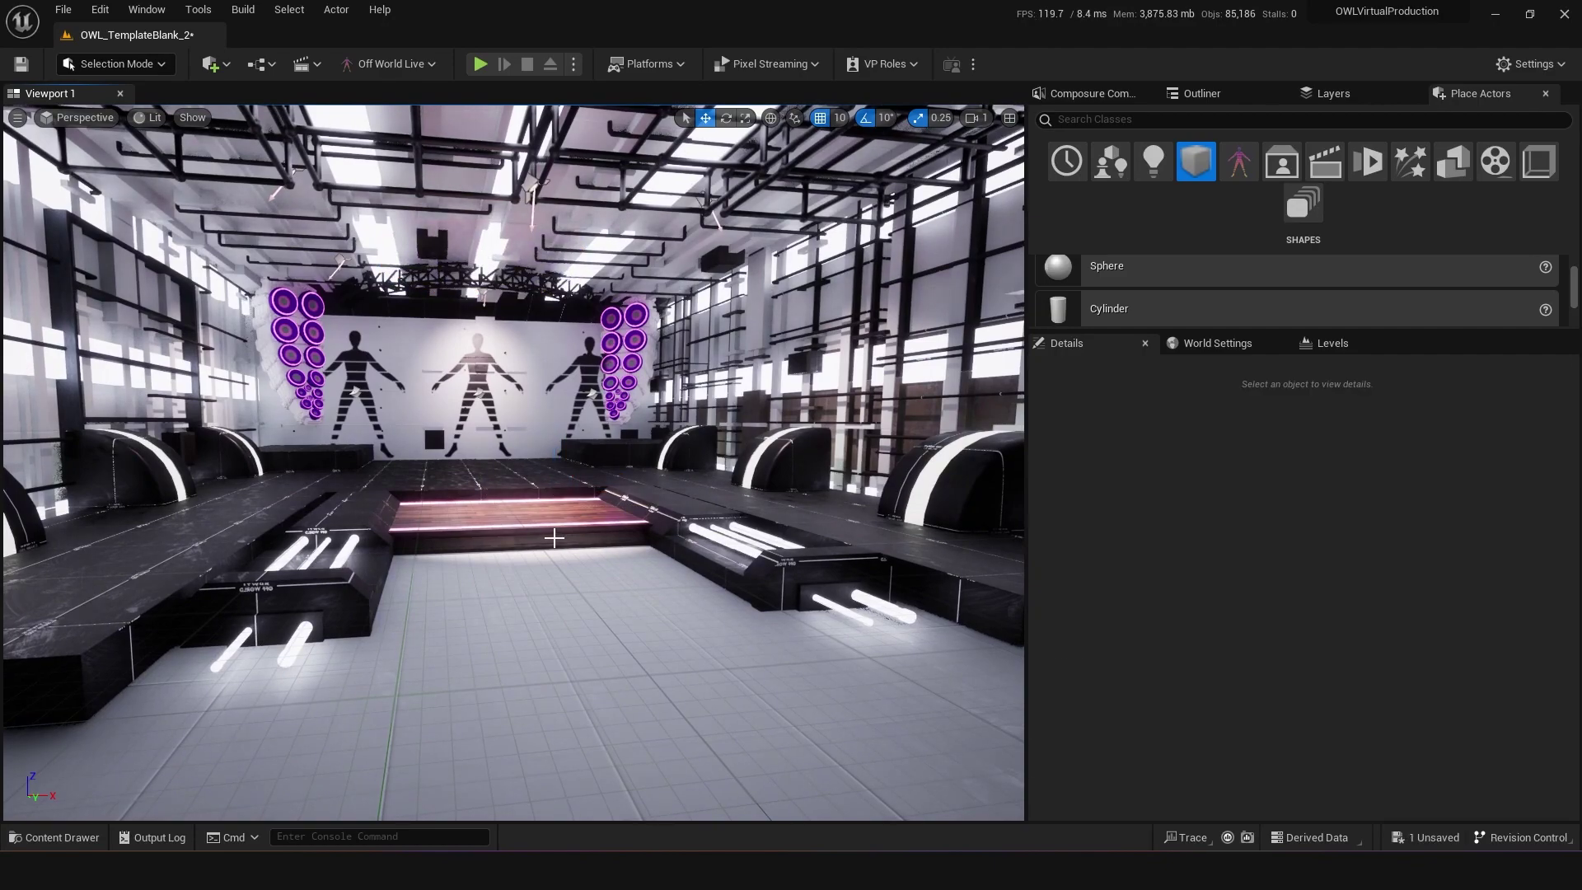
left_click_drag(636, 634, 539, 597)
key("ctrl+space")
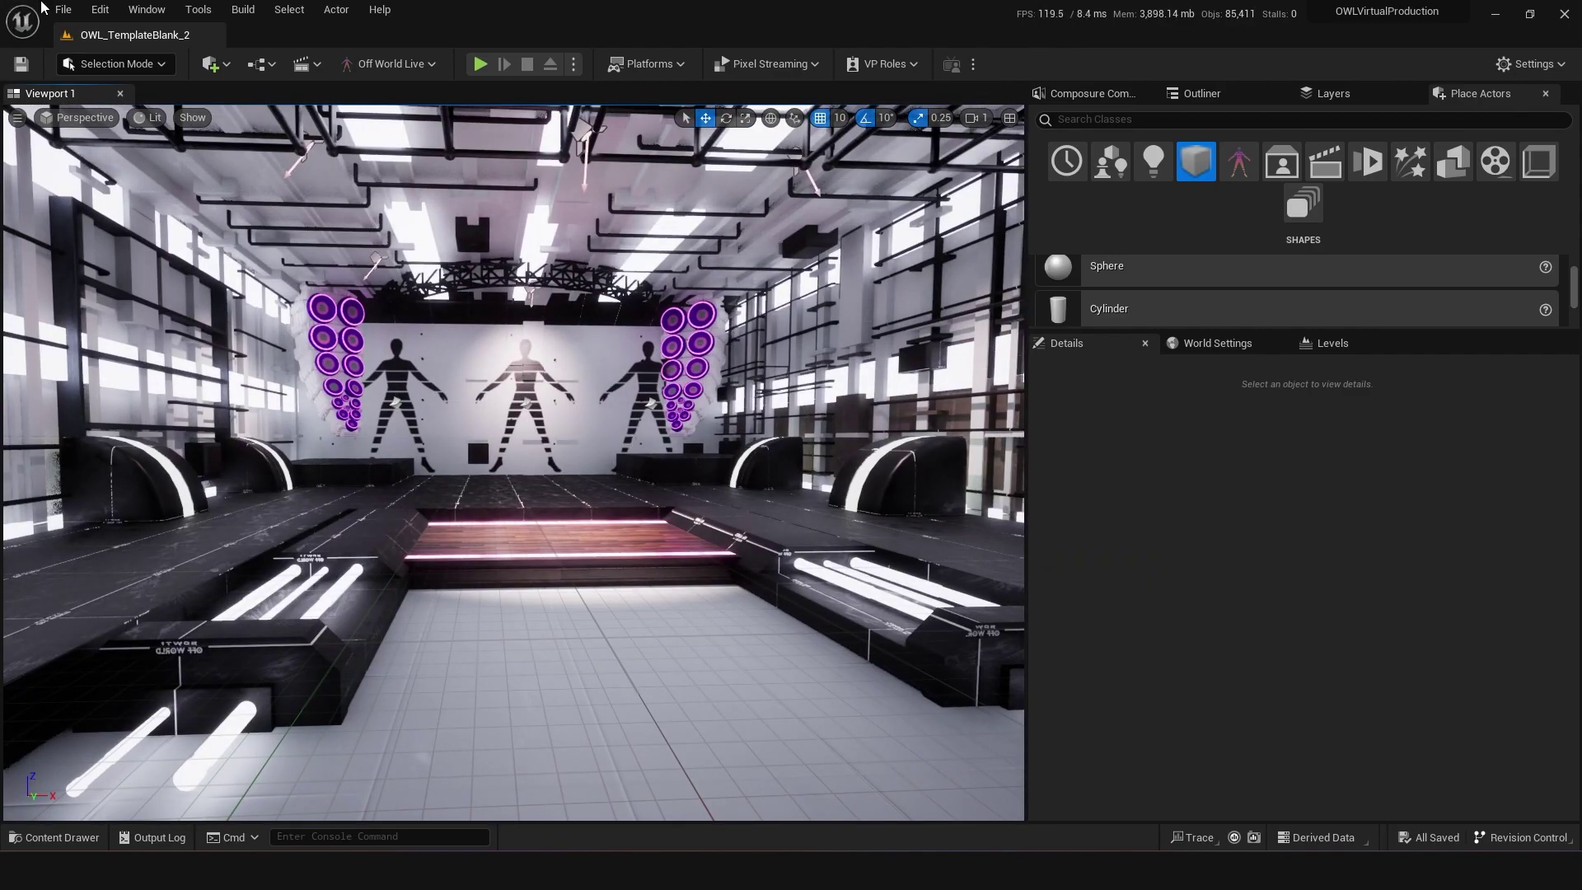
Open the persistent level OWLComp_Starter from the LevelPrototyping folder
right_click_drag(565, 501, 470, 472)
left_click_drag(575, 650, 614, 725)
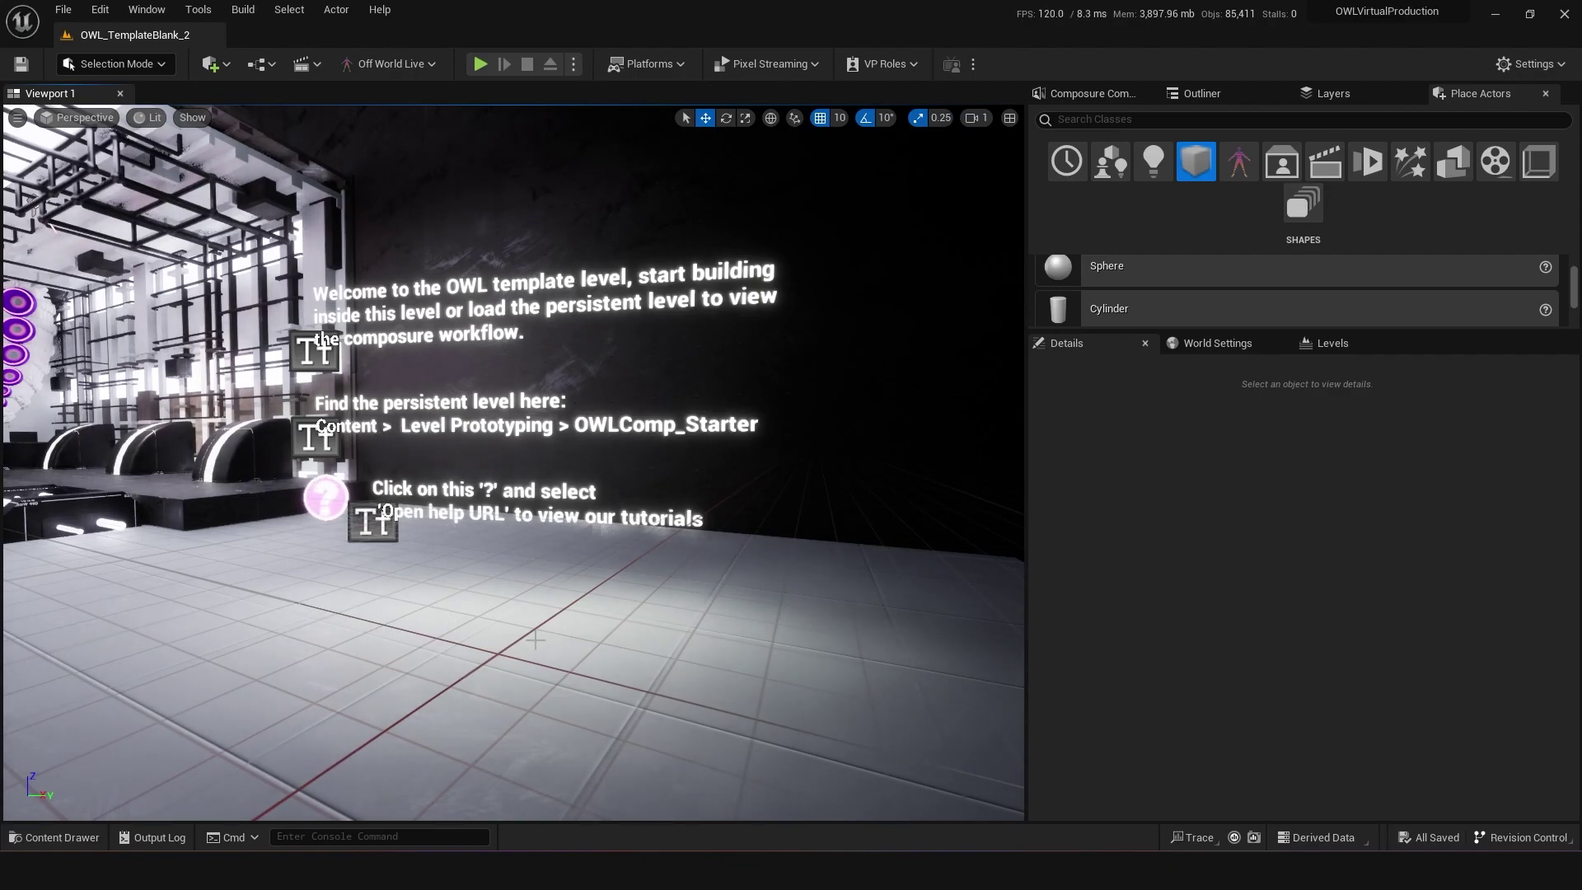
right_click_drag(536, 641, 463, 640)
left_click(56, 6)
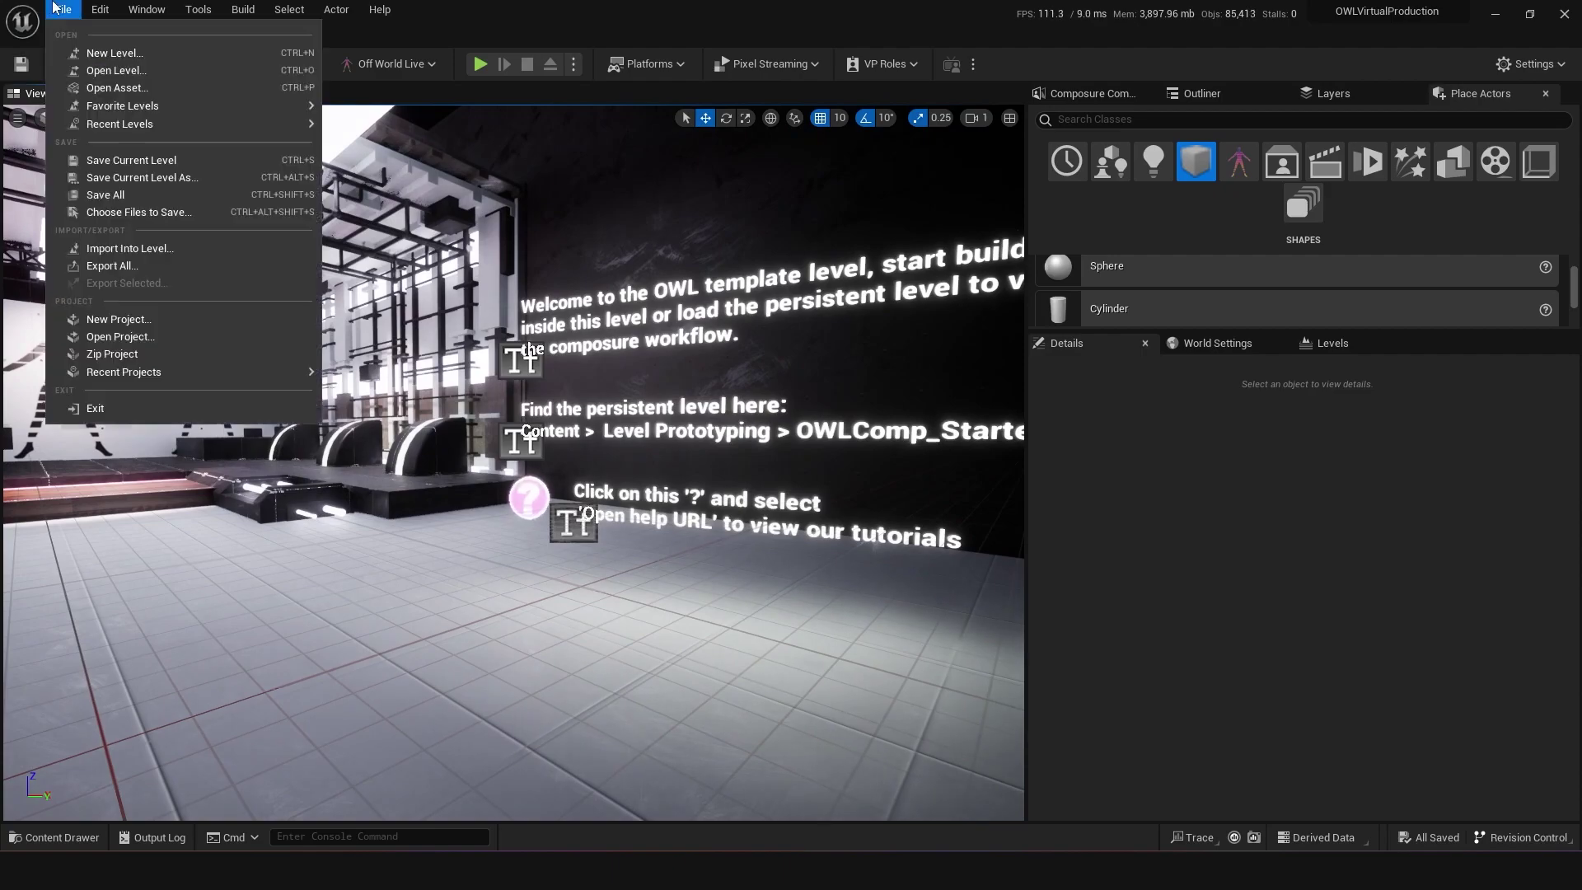
left_click(115, 71)
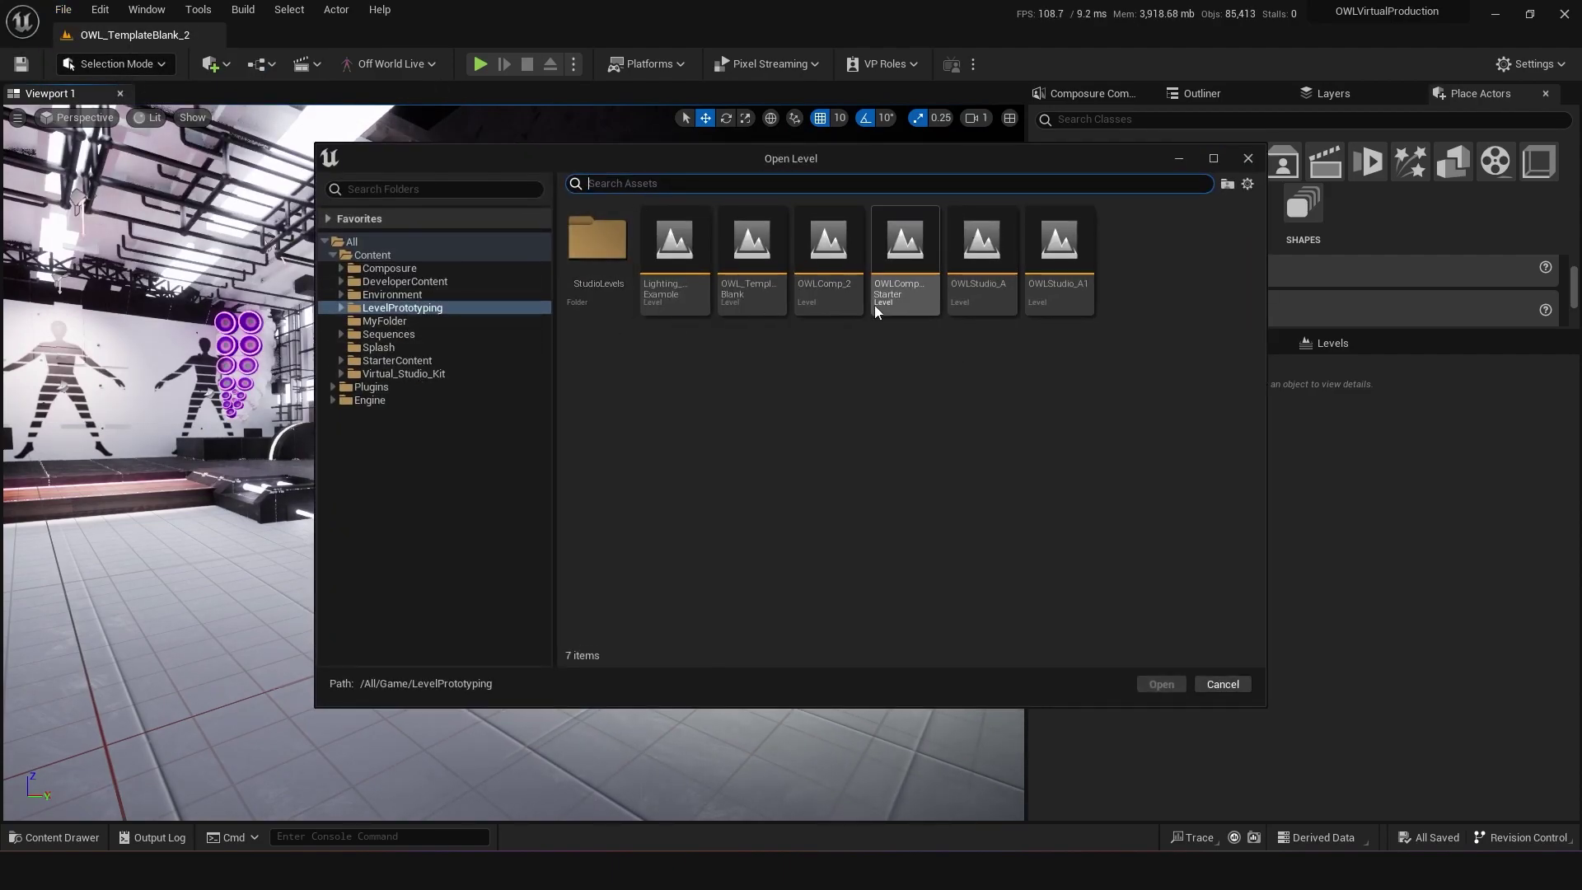
left_click(904, 307)
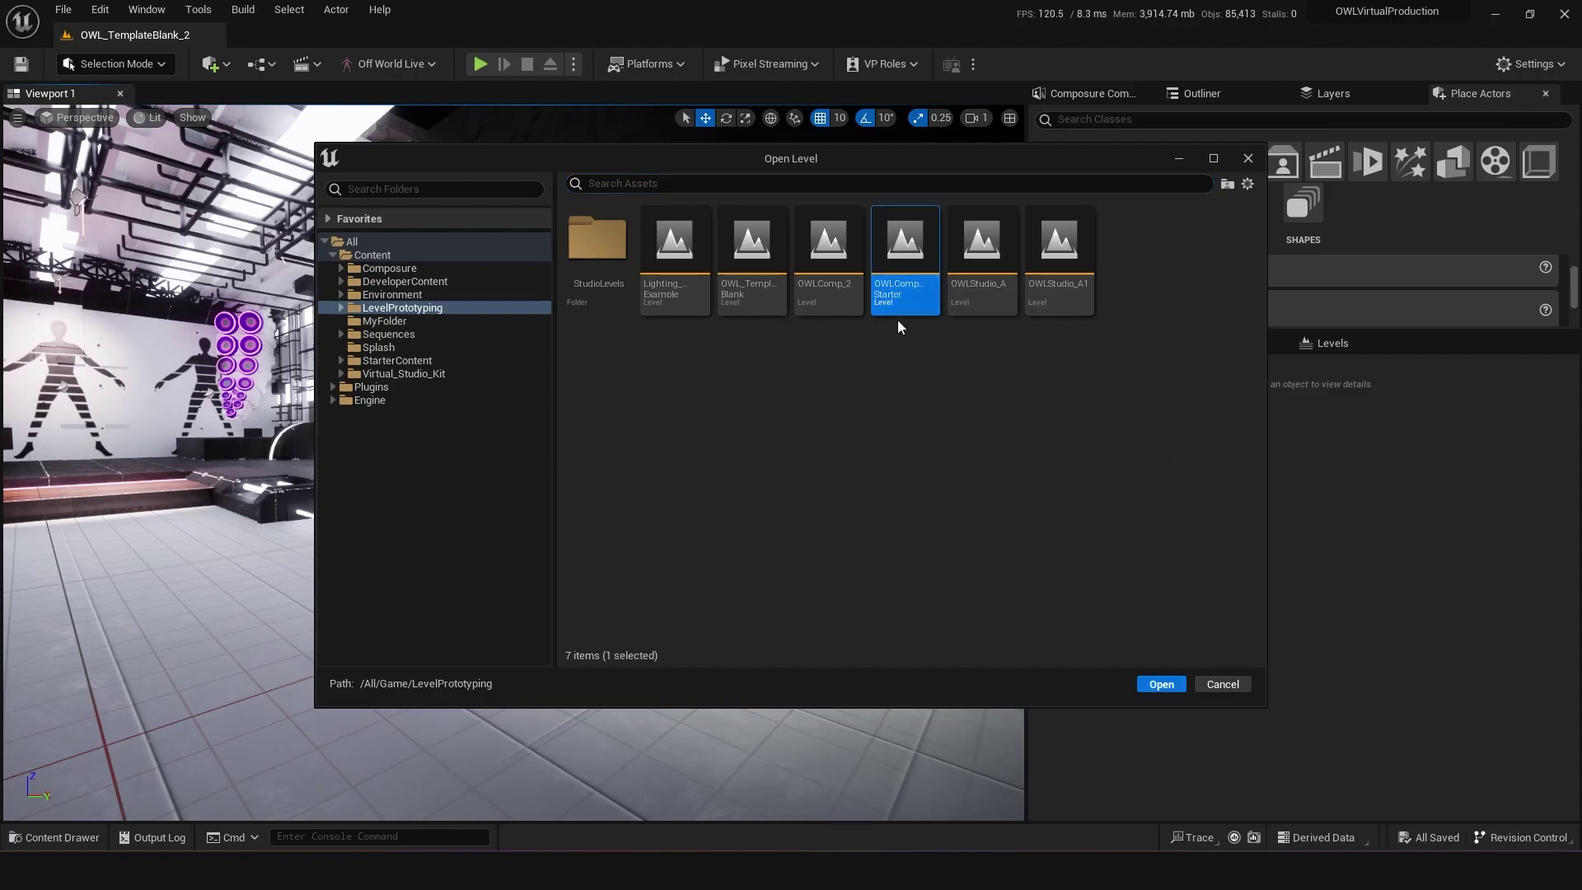
left_click(1160, 685)
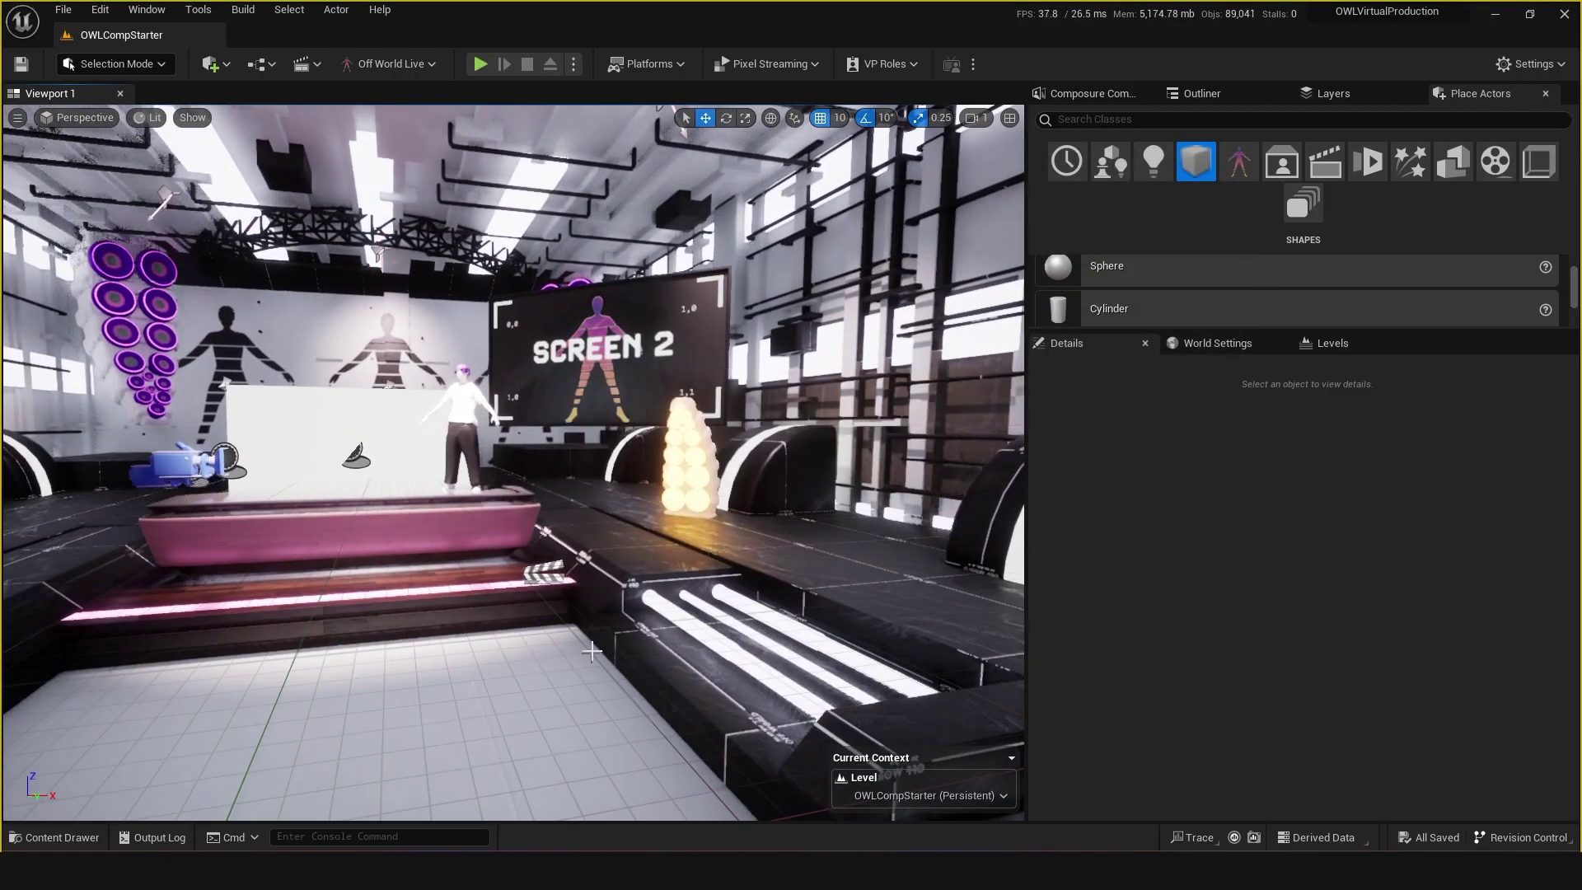
Save the level, and play the composited studio scene in the viewport before ending the playback
middle_click_drag(592, 651, 526, 491)
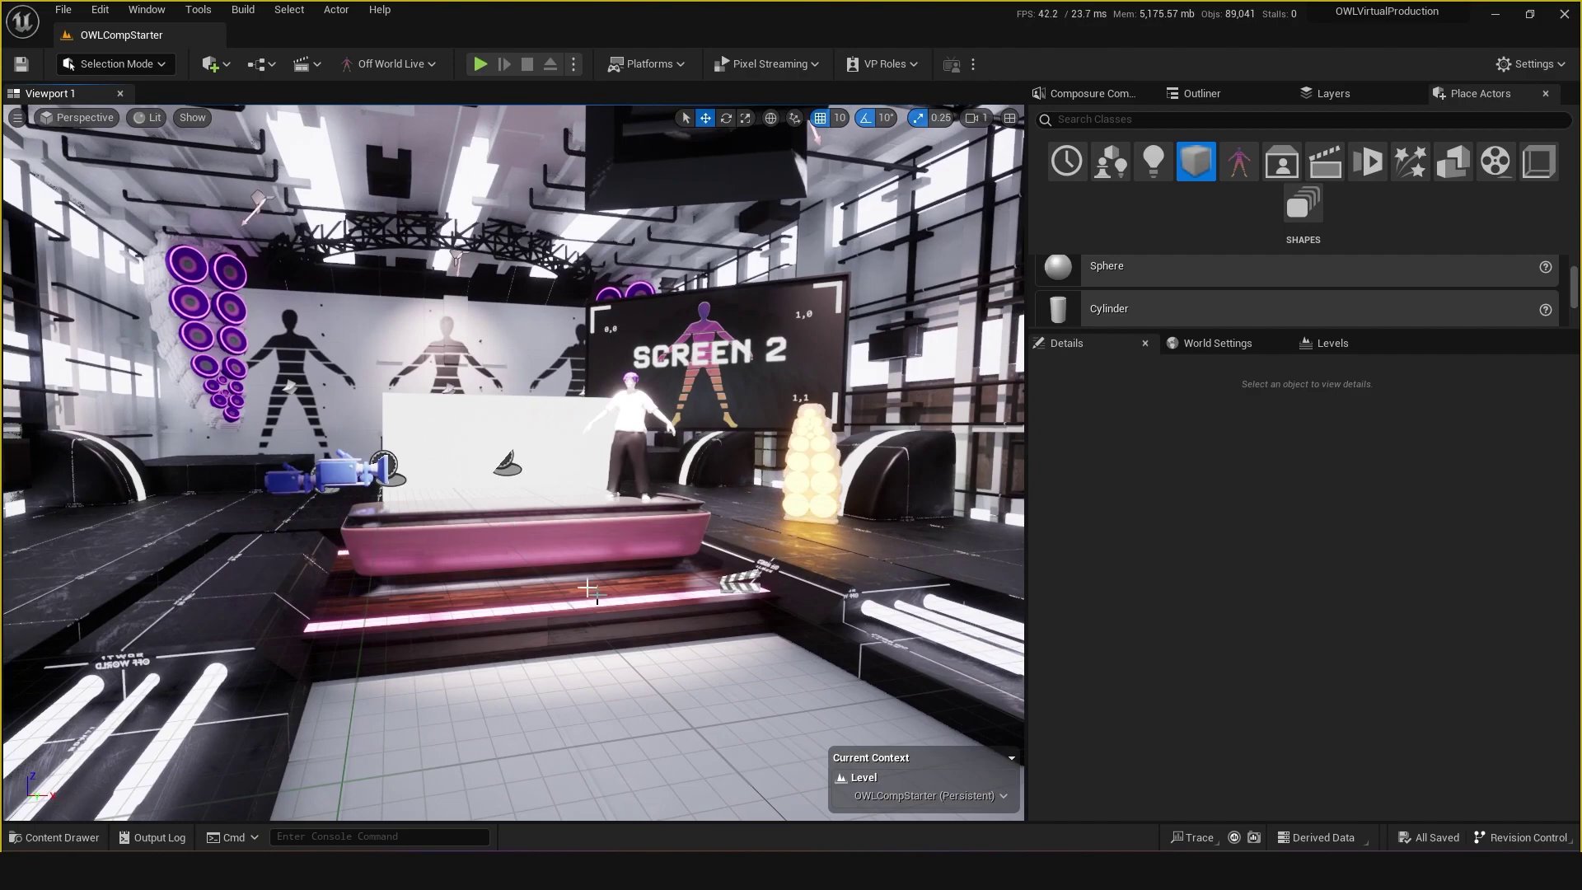
left_click_drag(592, 592, 615, 591)
right_click_drag(443, 470, 506, 591)
right_click_drag(558, 493, 531, 502)
key("ctrl+s")
left_click(478, 63)
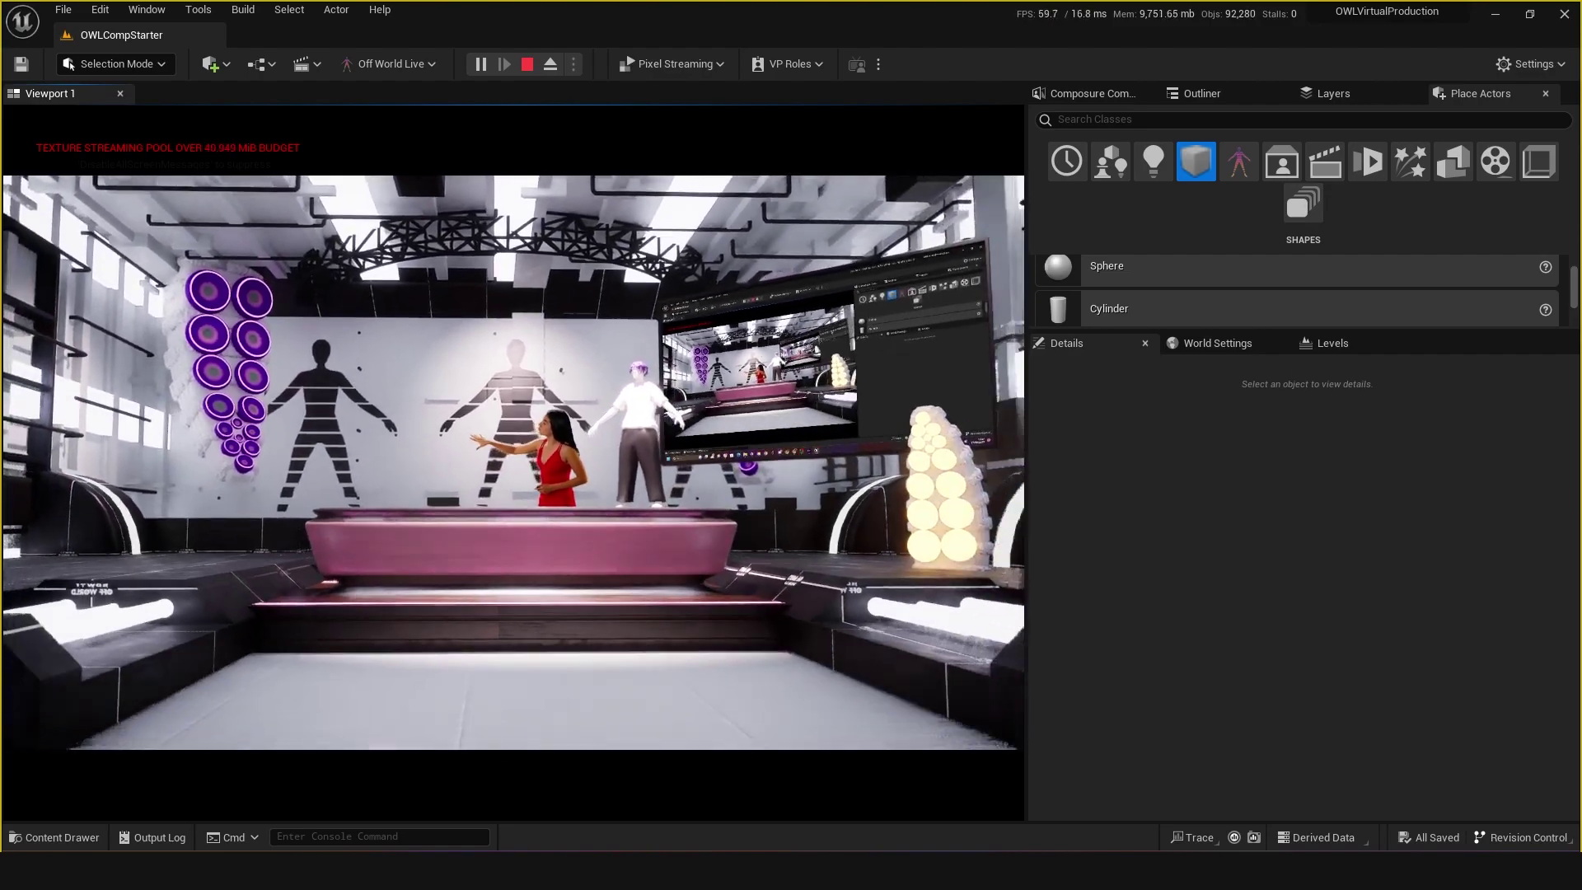
key("Escape")
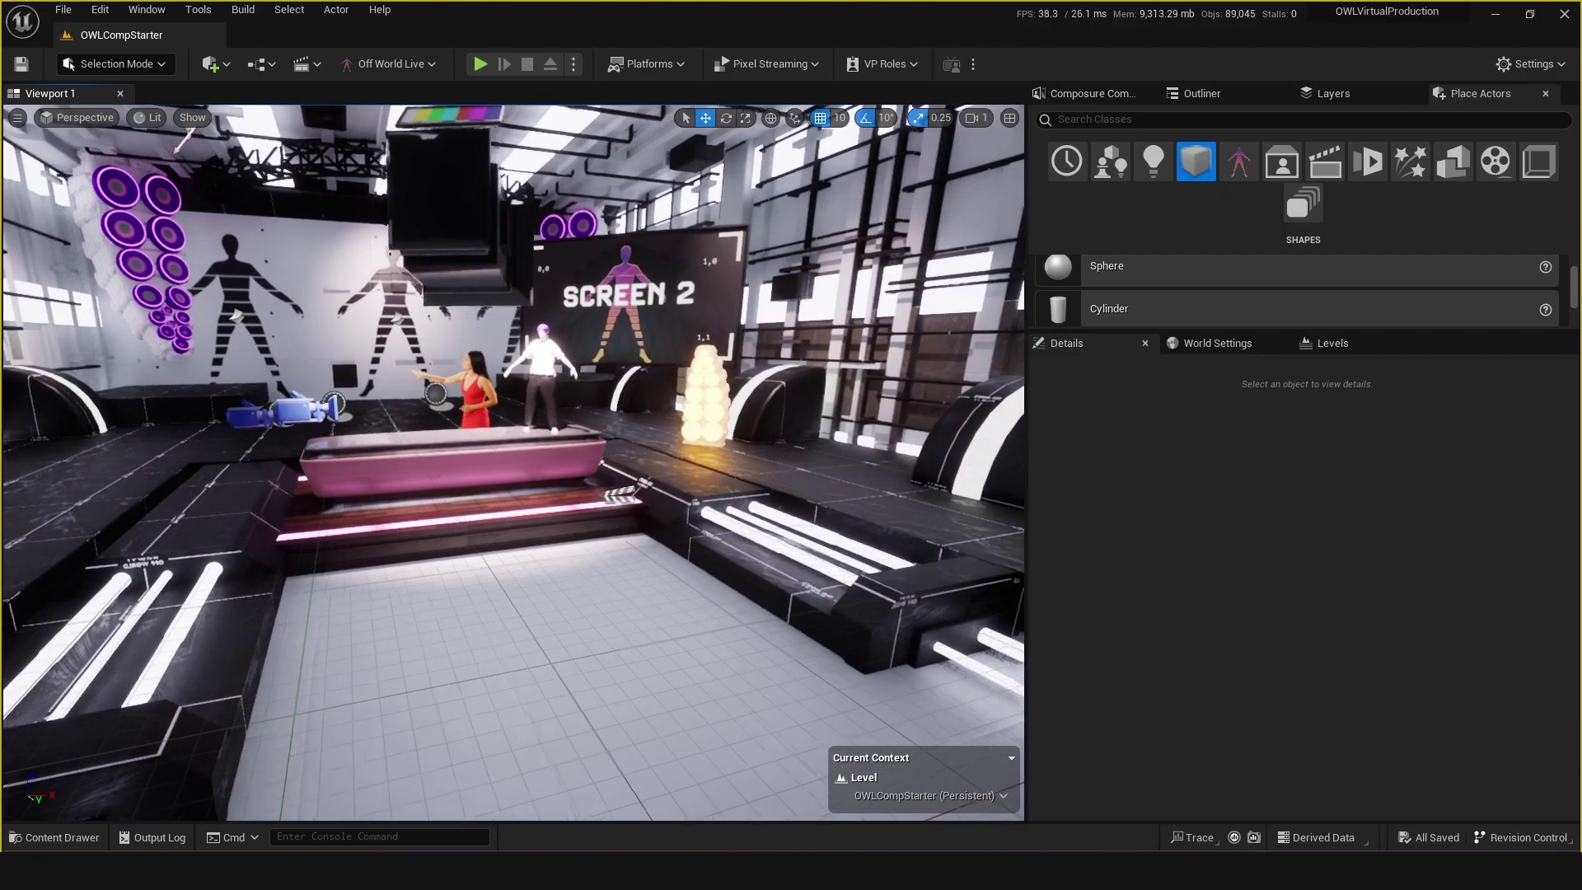
Show the Composure elements and examine media_plate1, Lighting and the combined BP_CompStarter composite
middle_click_drag(528, 462, 462, 498)
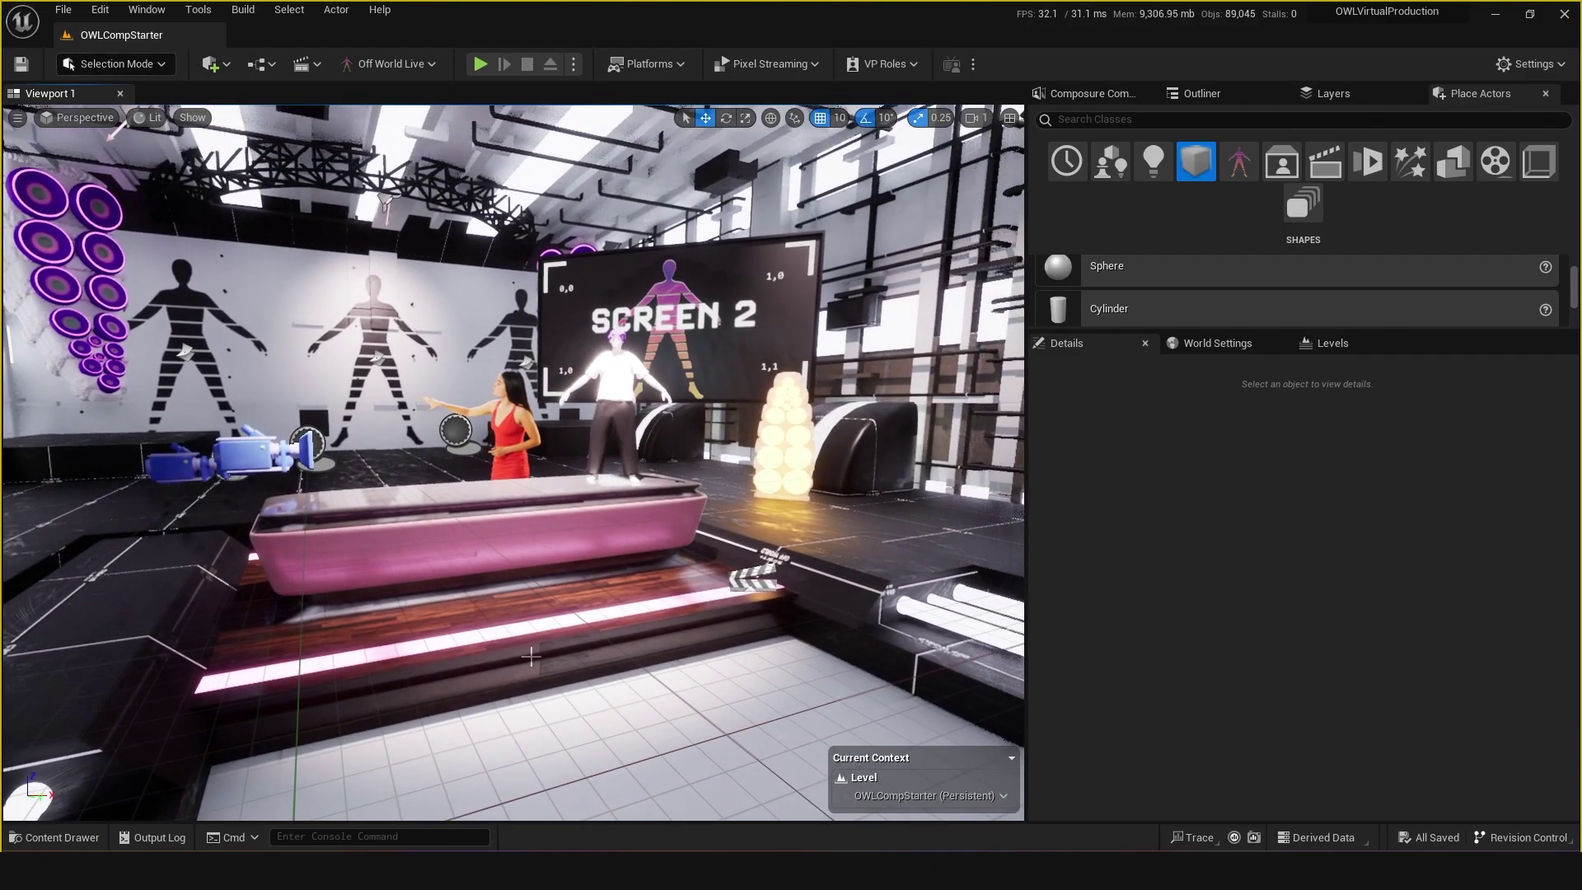
left_click(1059, 95)
left_click(1073, 136)
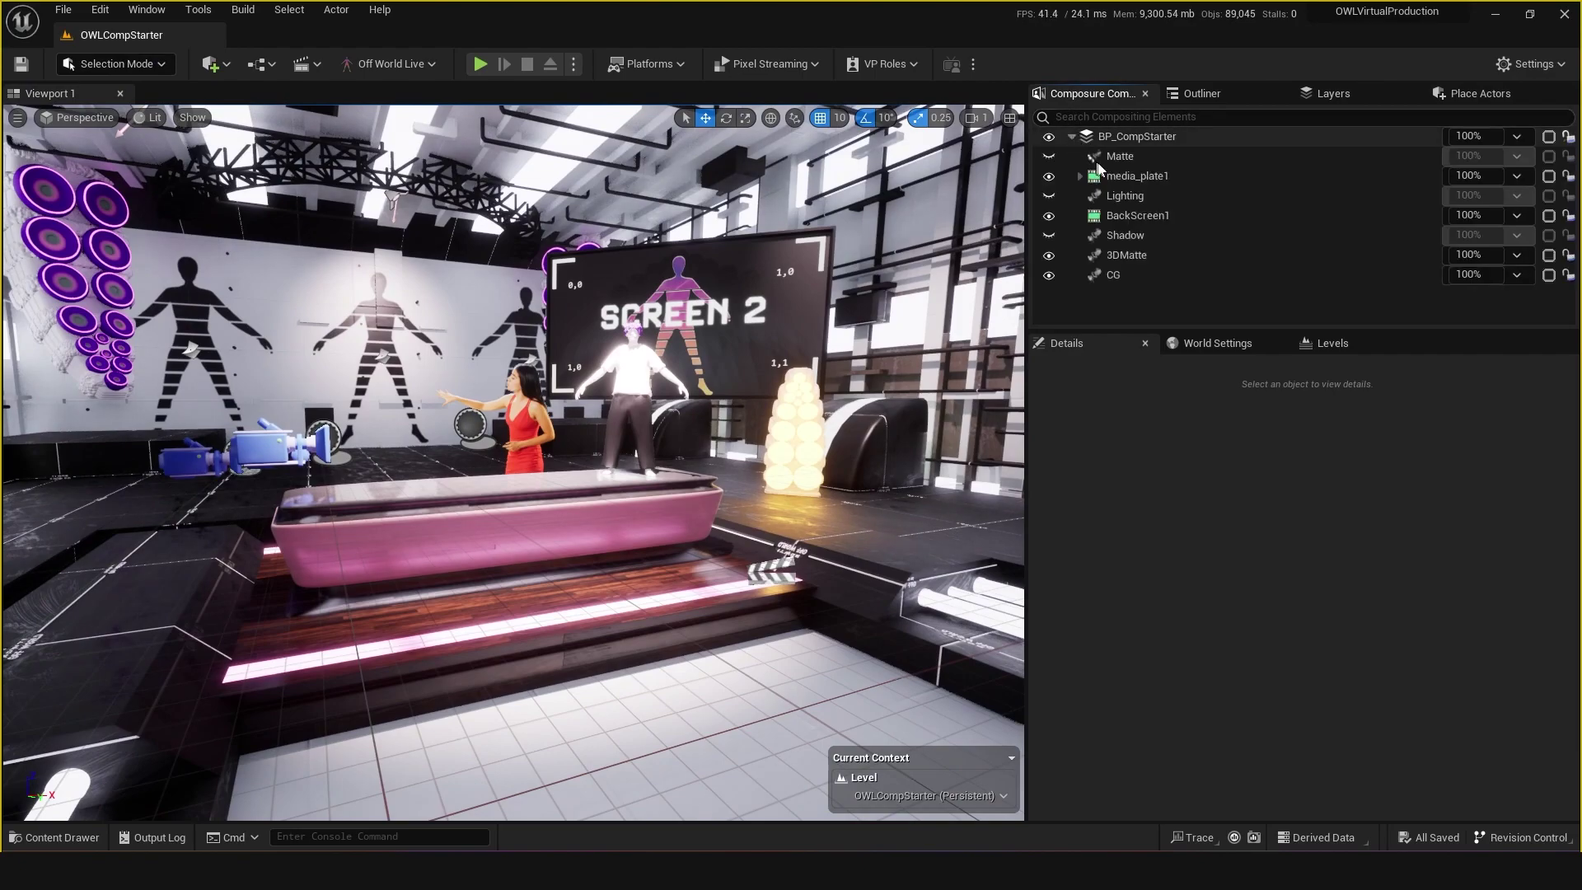
left_click(1133, 175)
left_click(1127, 197)
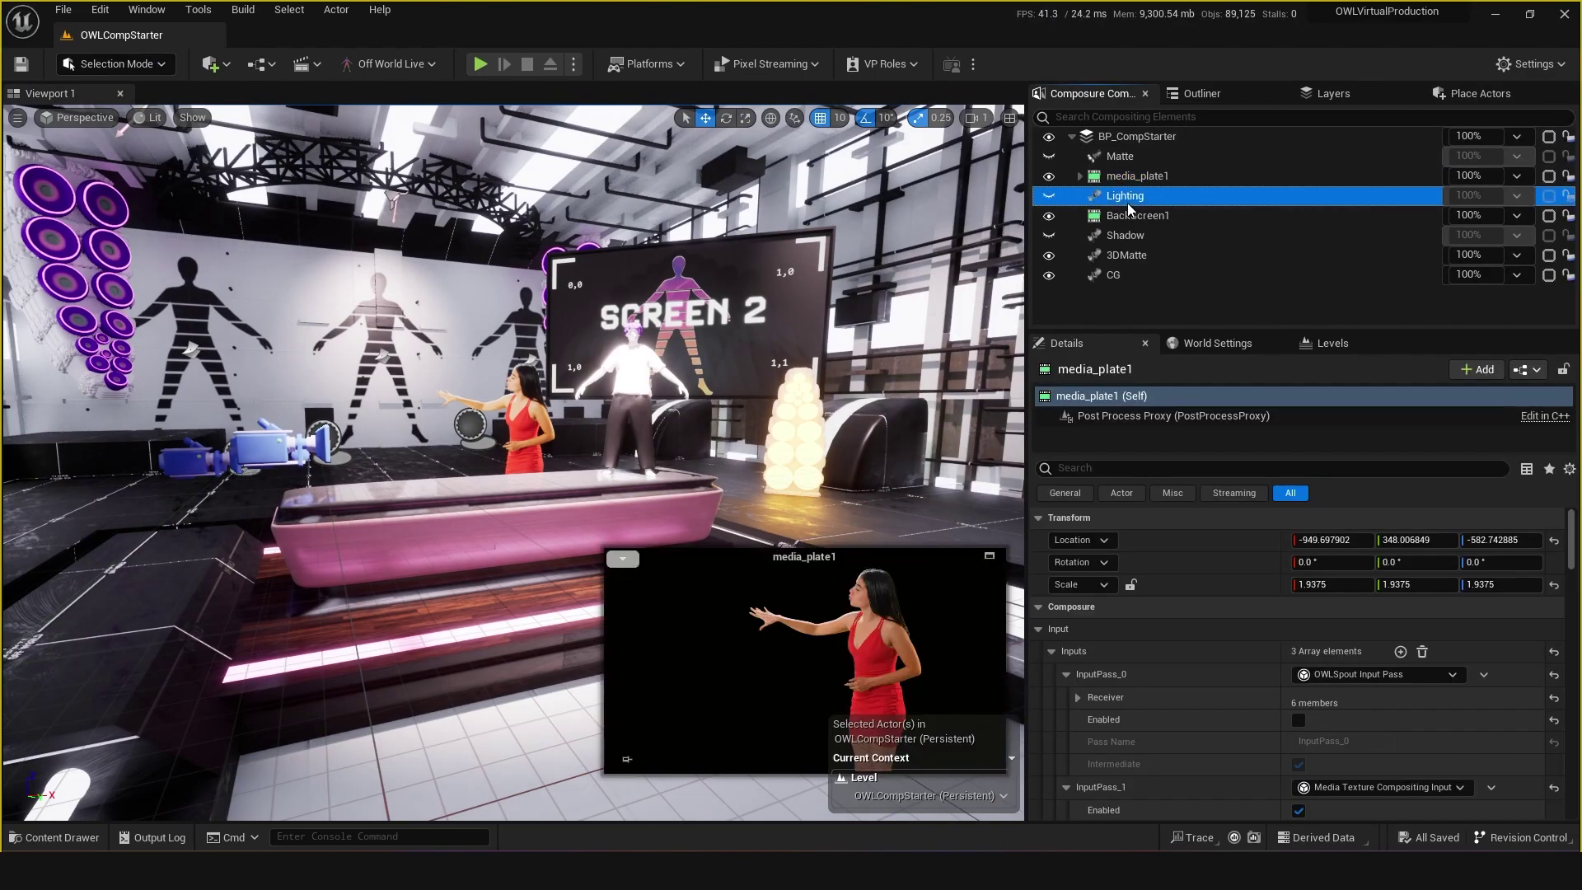
left_click(1137, 137)
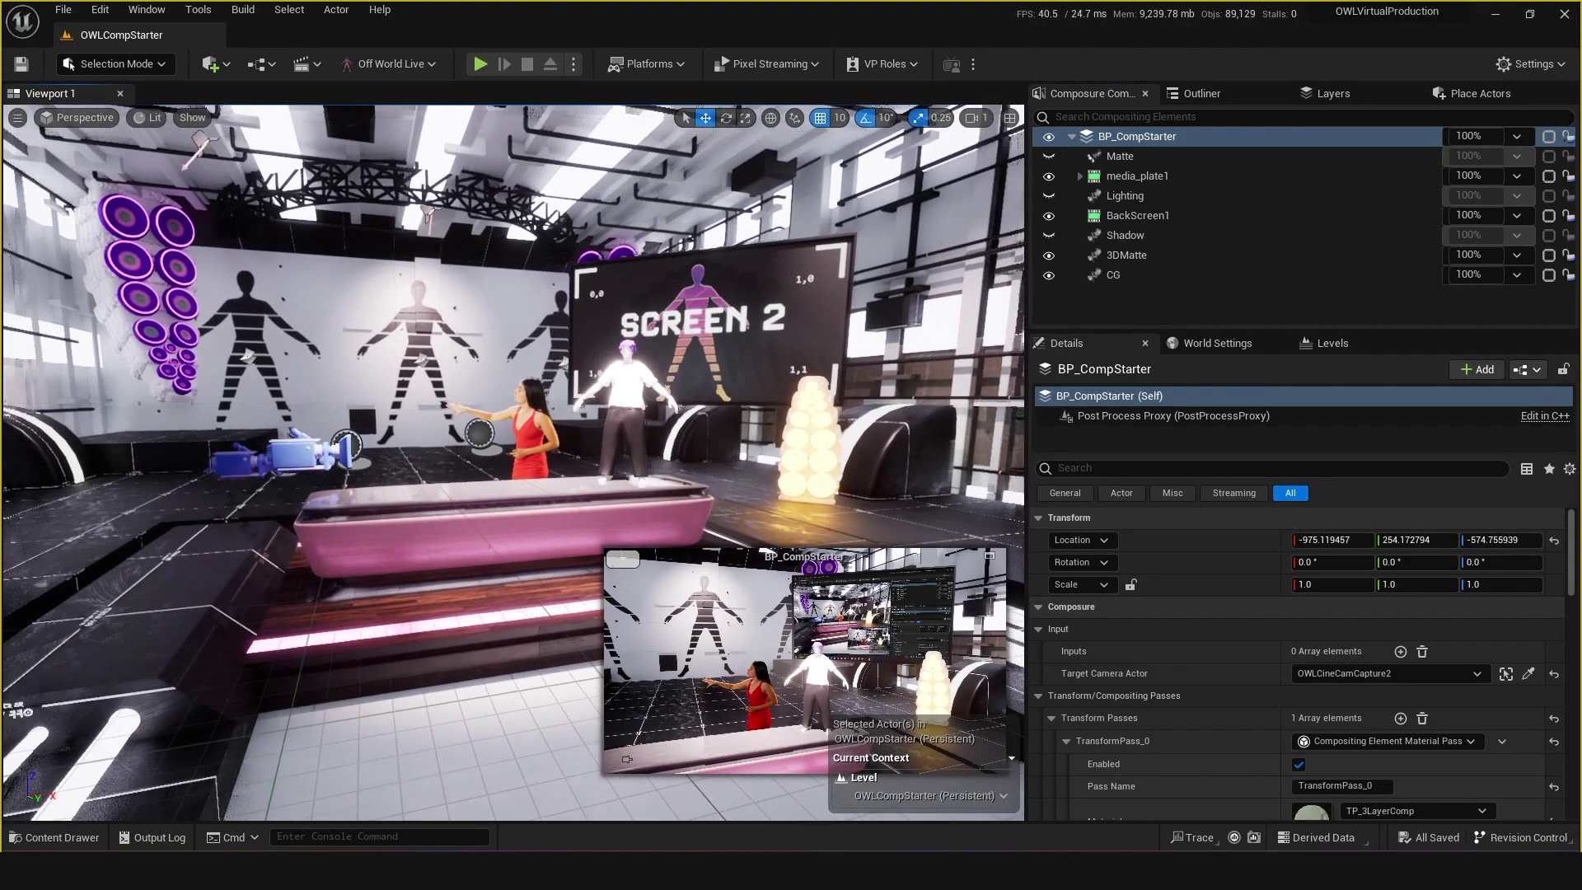
left_click(990, 555)
left_click(1286, 138)
Inspect the pink desk, the talent plane behind it and the merged warehouse mesh by selecting each in turn
left_click(602, 502)
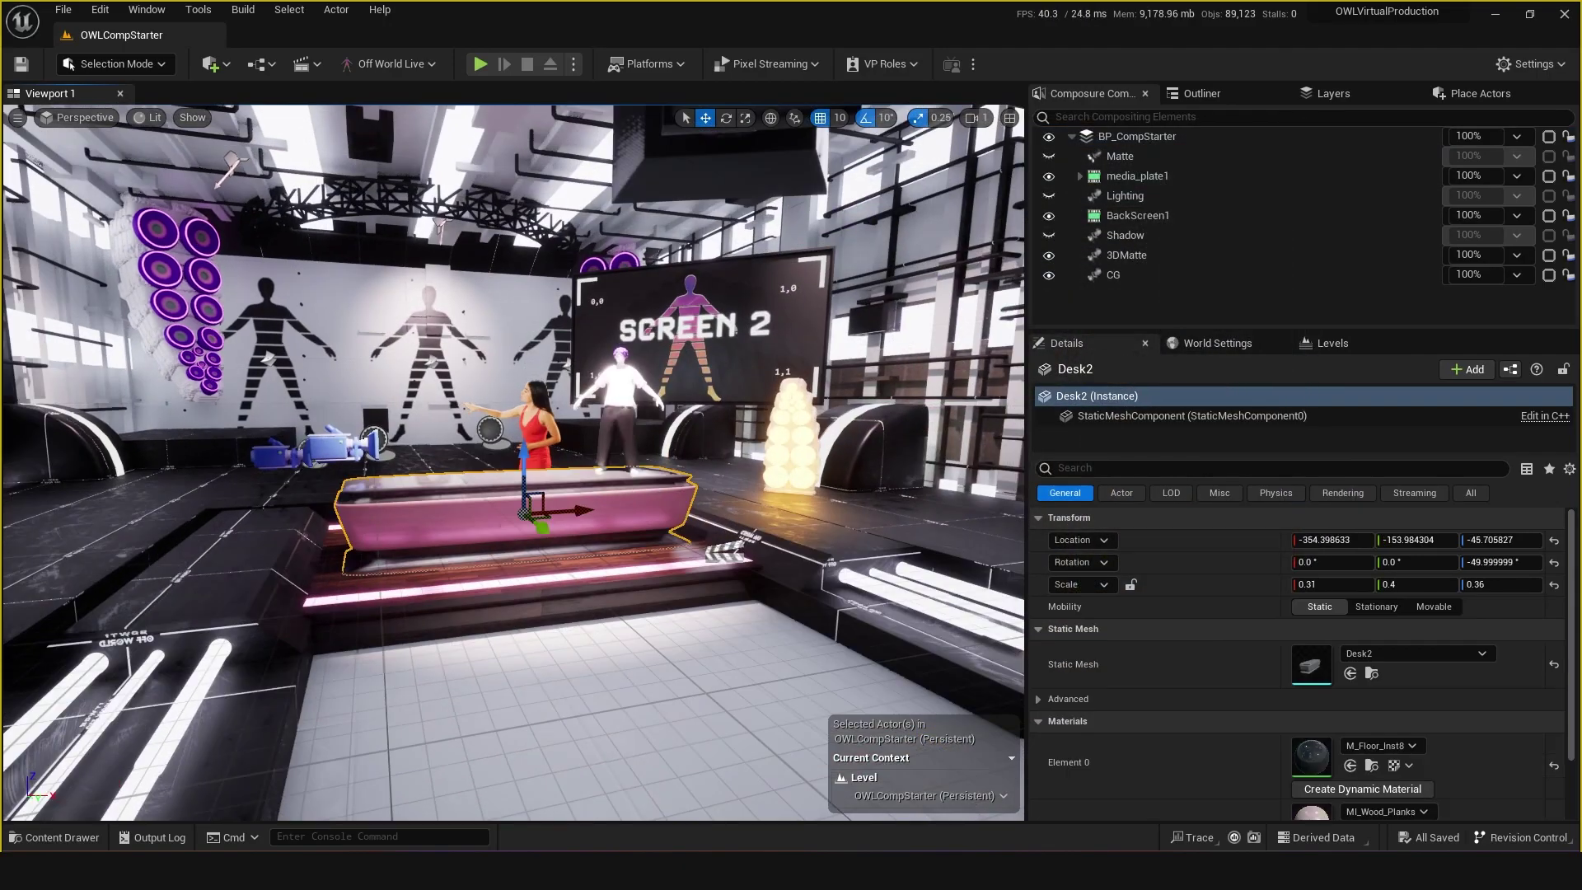
left_click(583, 427)
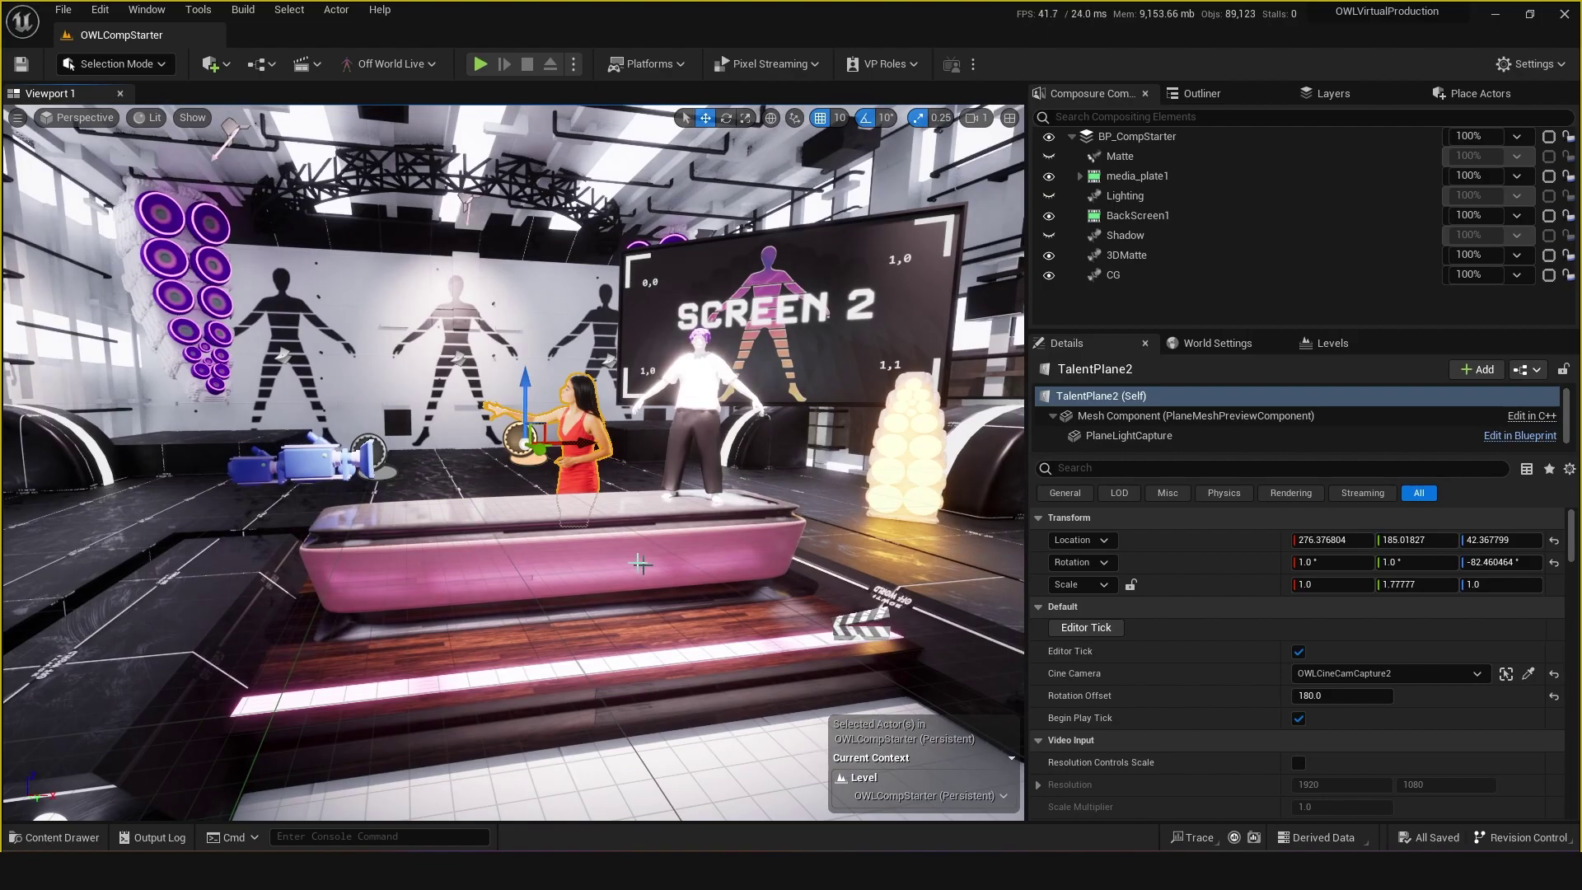
left_click_drag(577, 615, 637, 600)
left_click(628, 584)
mouse_move(421, 711)
left_mouse_down()
mouse_move(426, 661)
mouse_move(421, 711)
left_mouse_up()
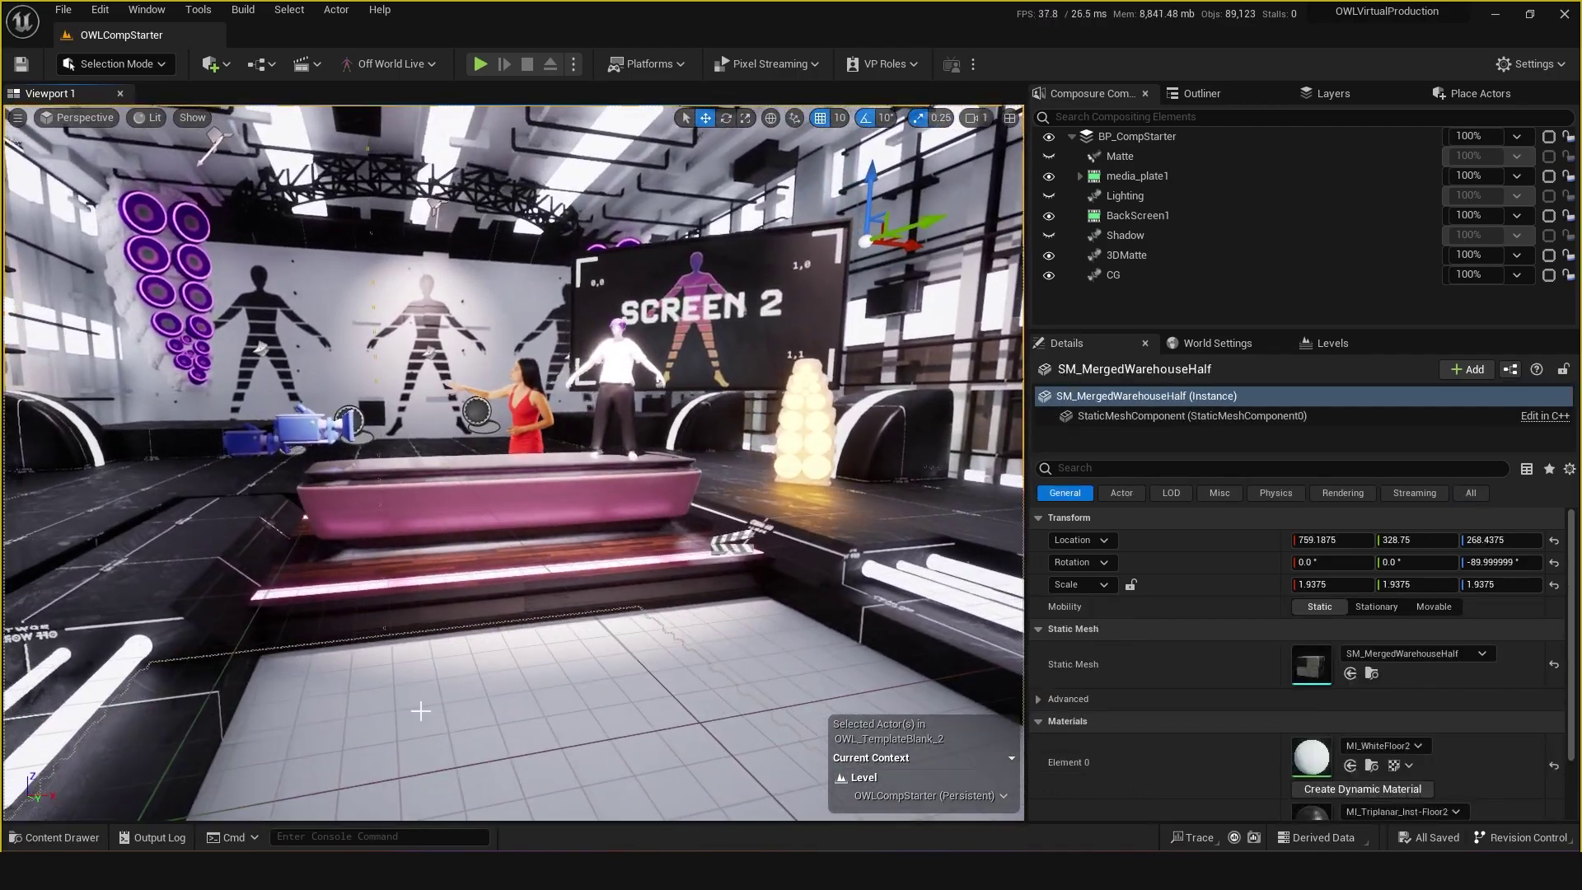